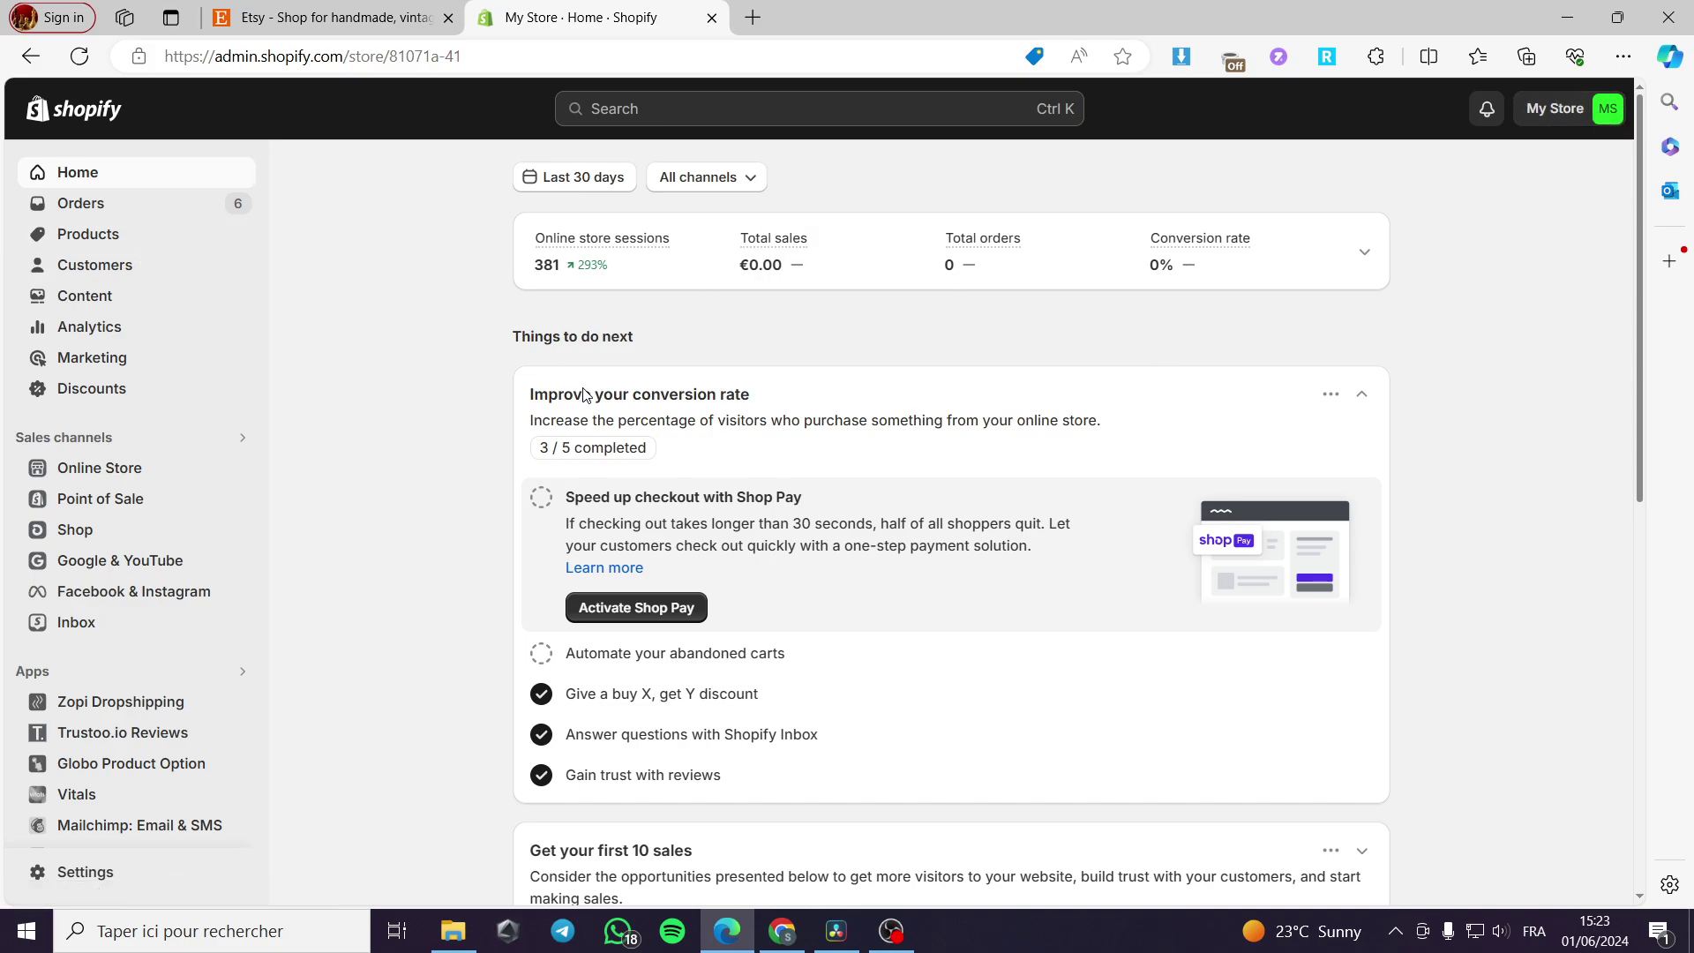
Step: Search the Shopify App Store for 'digital downloads' apps from the admin search bar
{"action": "left_click", "coordinate": [94, 236]}
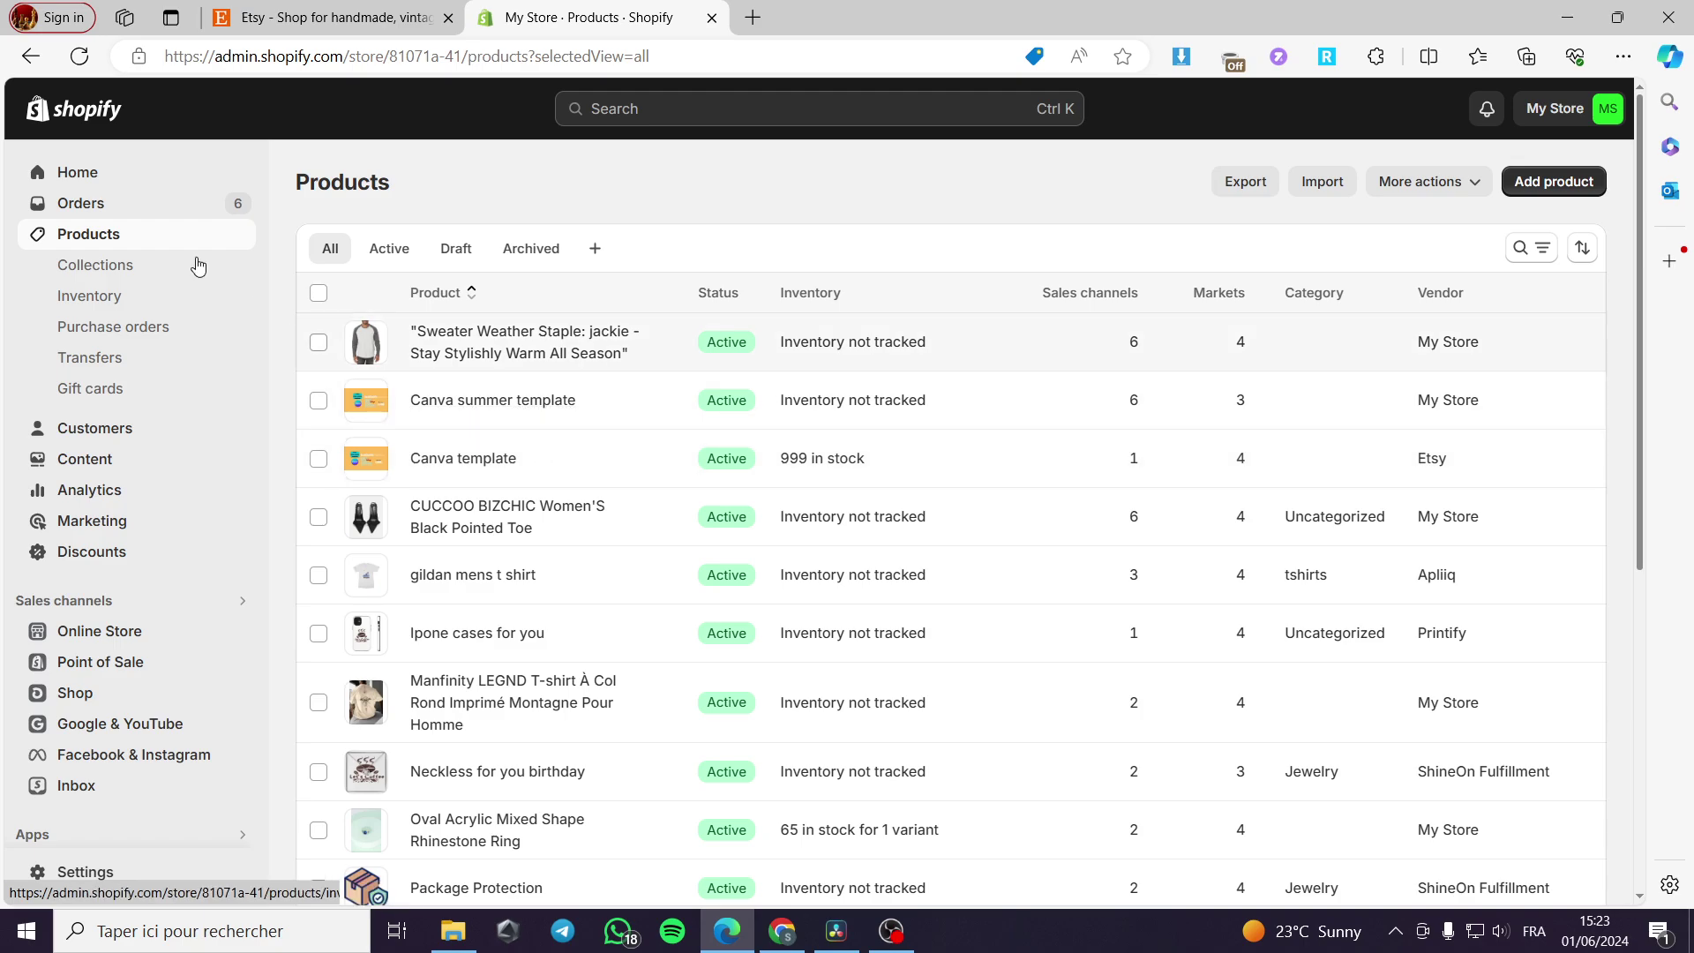
{"action": "left_click", "coordinate": [88, 181]}
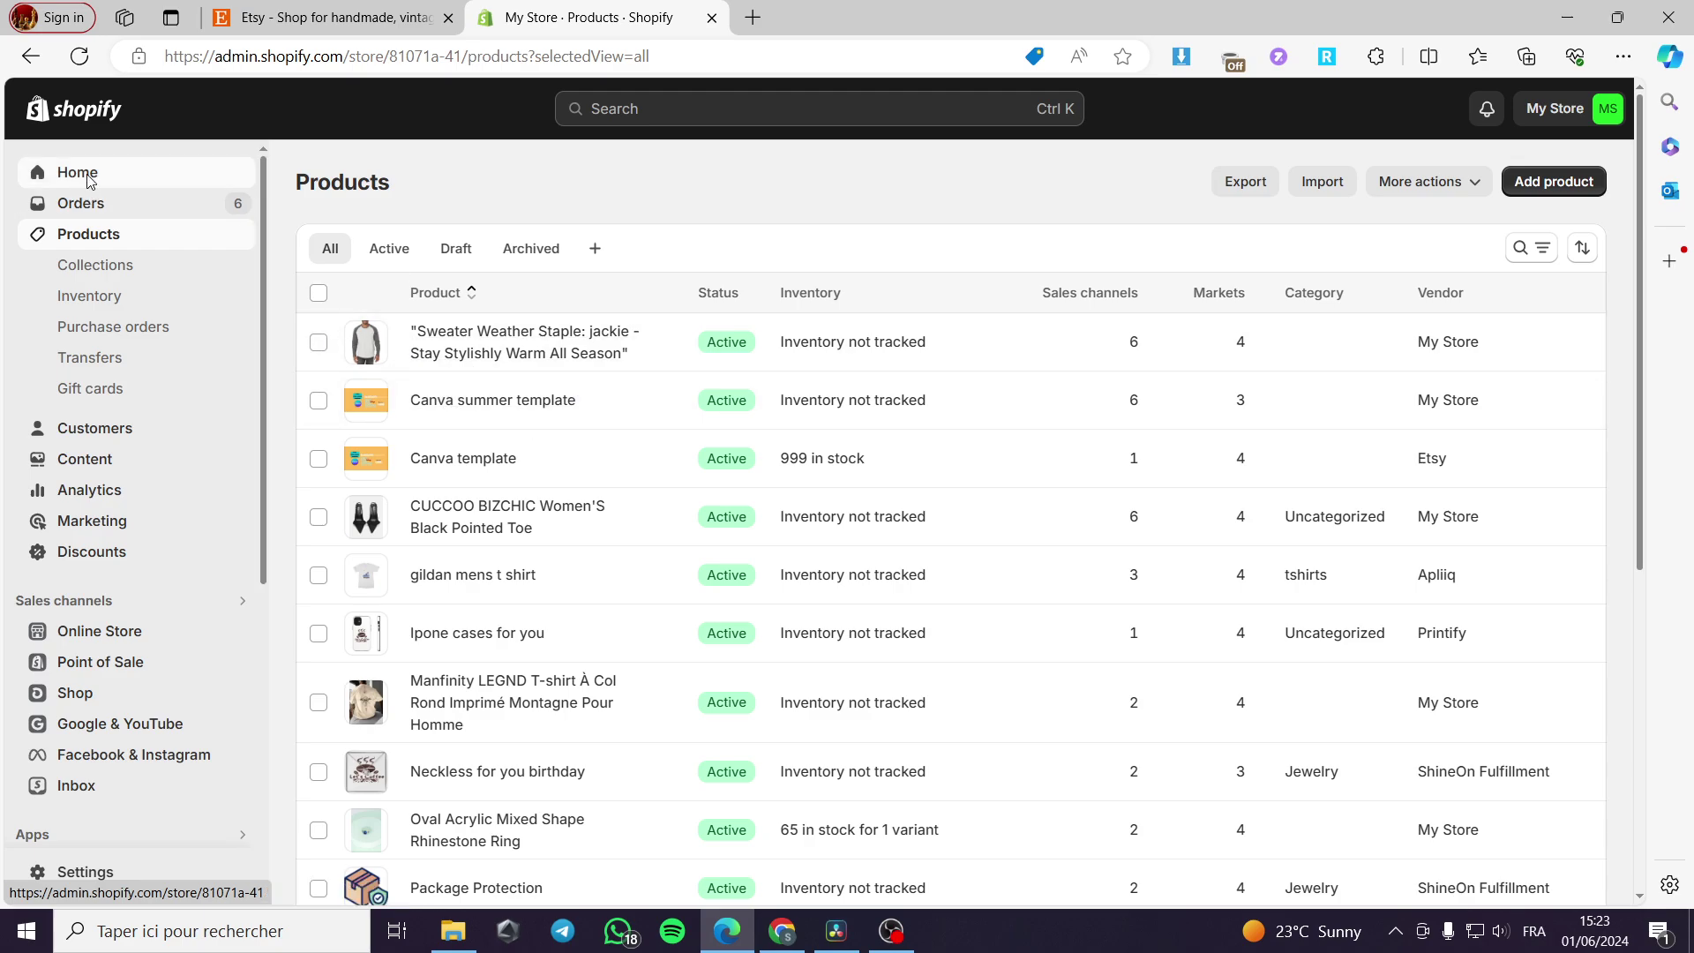
{"action": "left_click", "coordinate": [694, 118]}
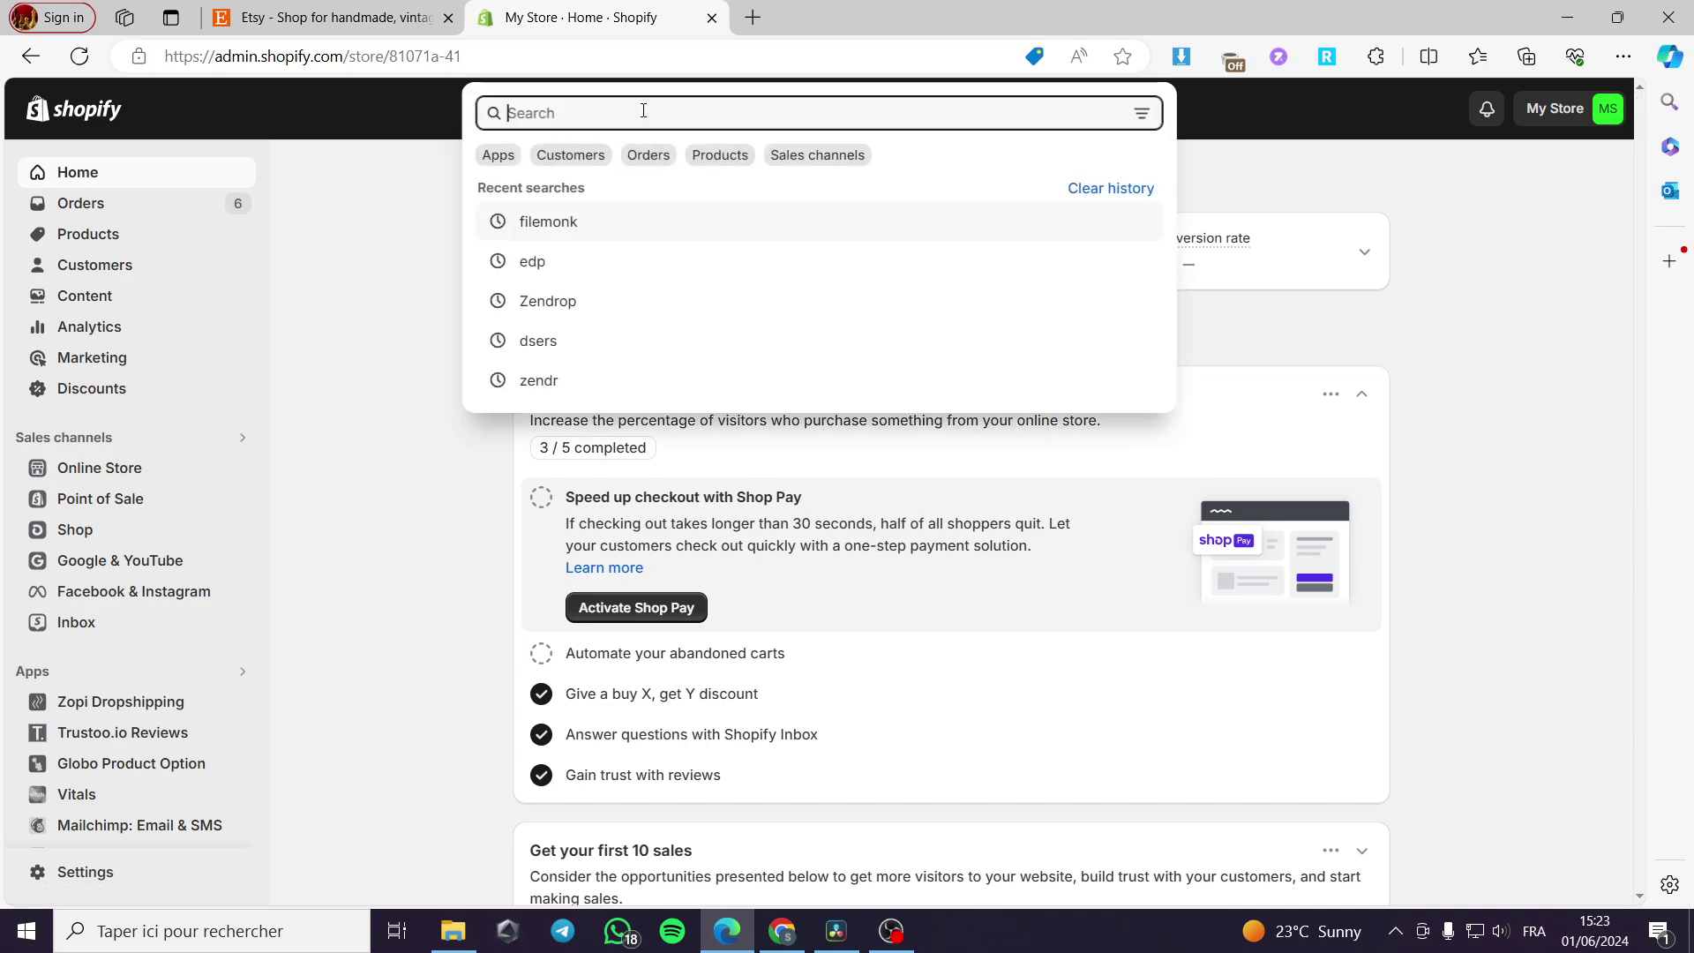
{"action": "type", "text": "dig"}
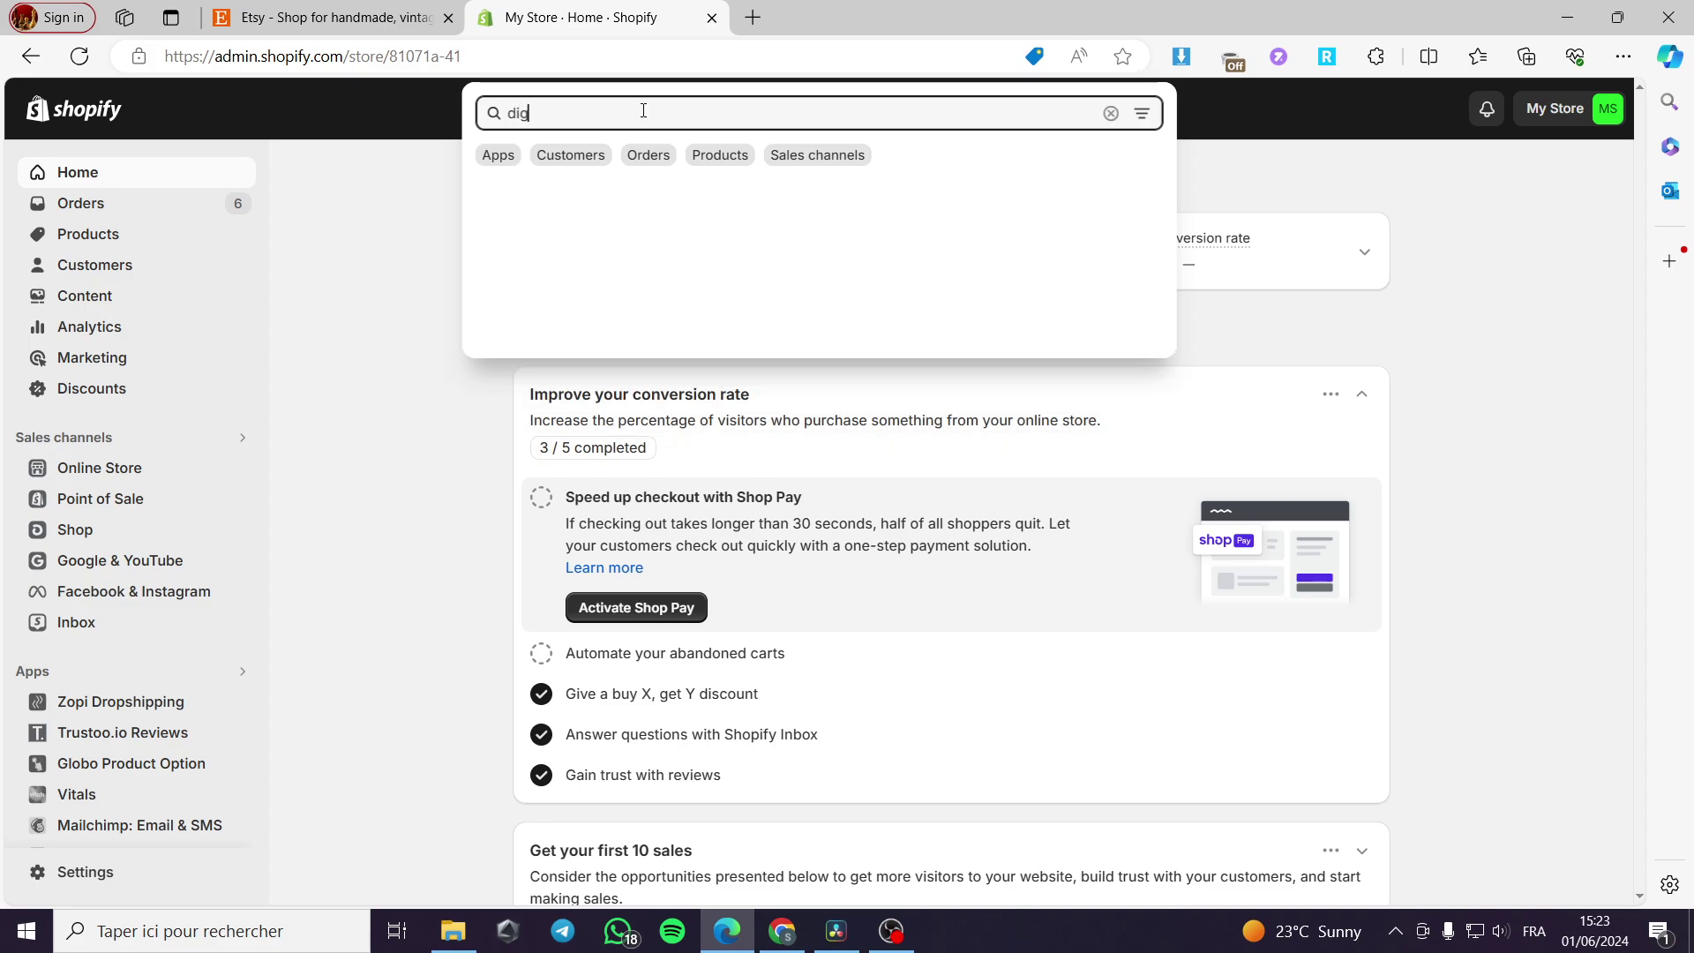
{"action": "type", "text": "ital downloads"}
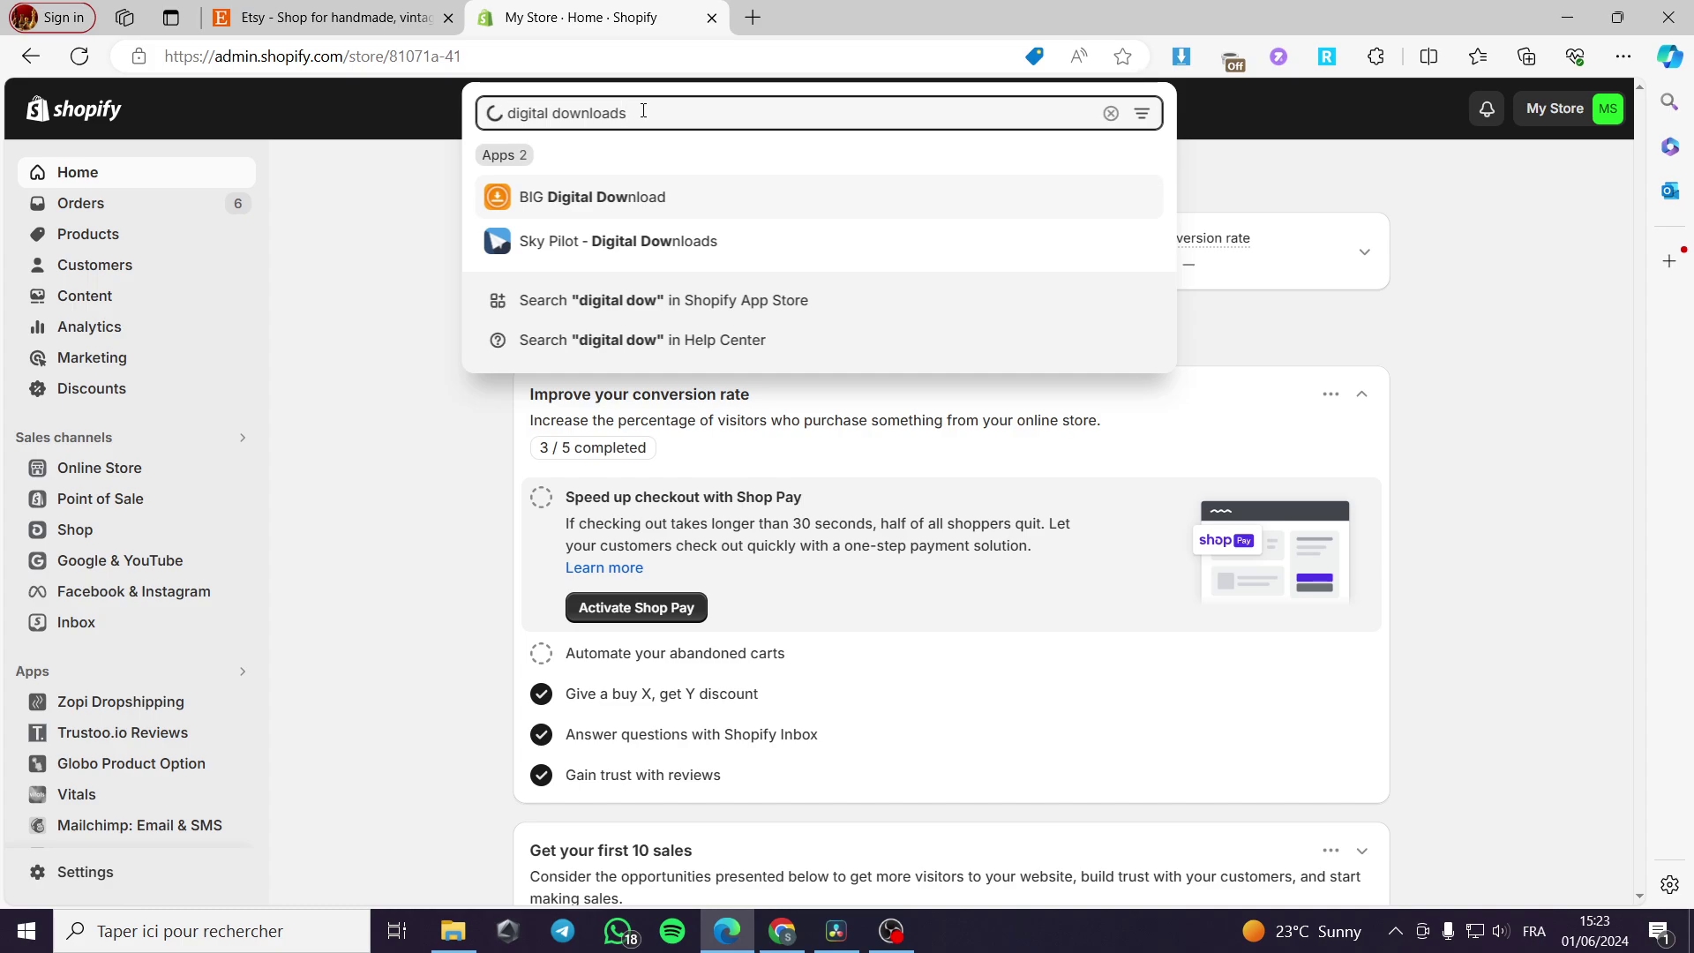
{"action": "left_click", "coordinate": [668, 330]}
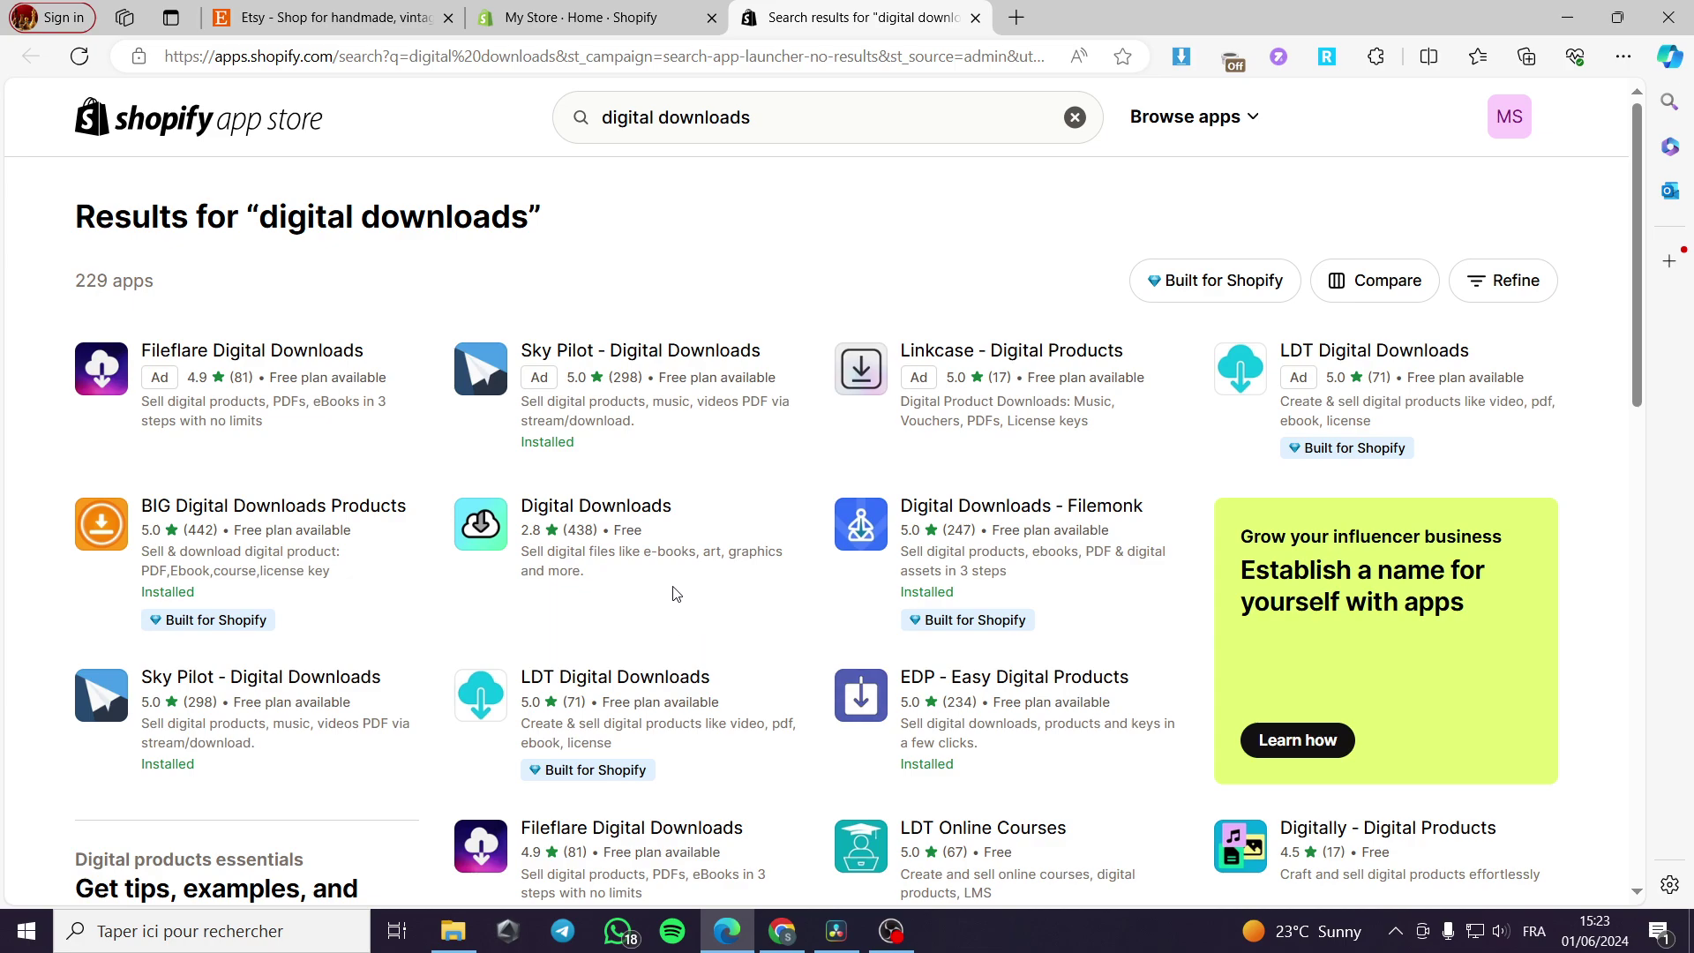
Step: Install the free Digital Downloads app by Shopify and approve it for the store
{"action": "left_click", "coordinate": [589, 516]}
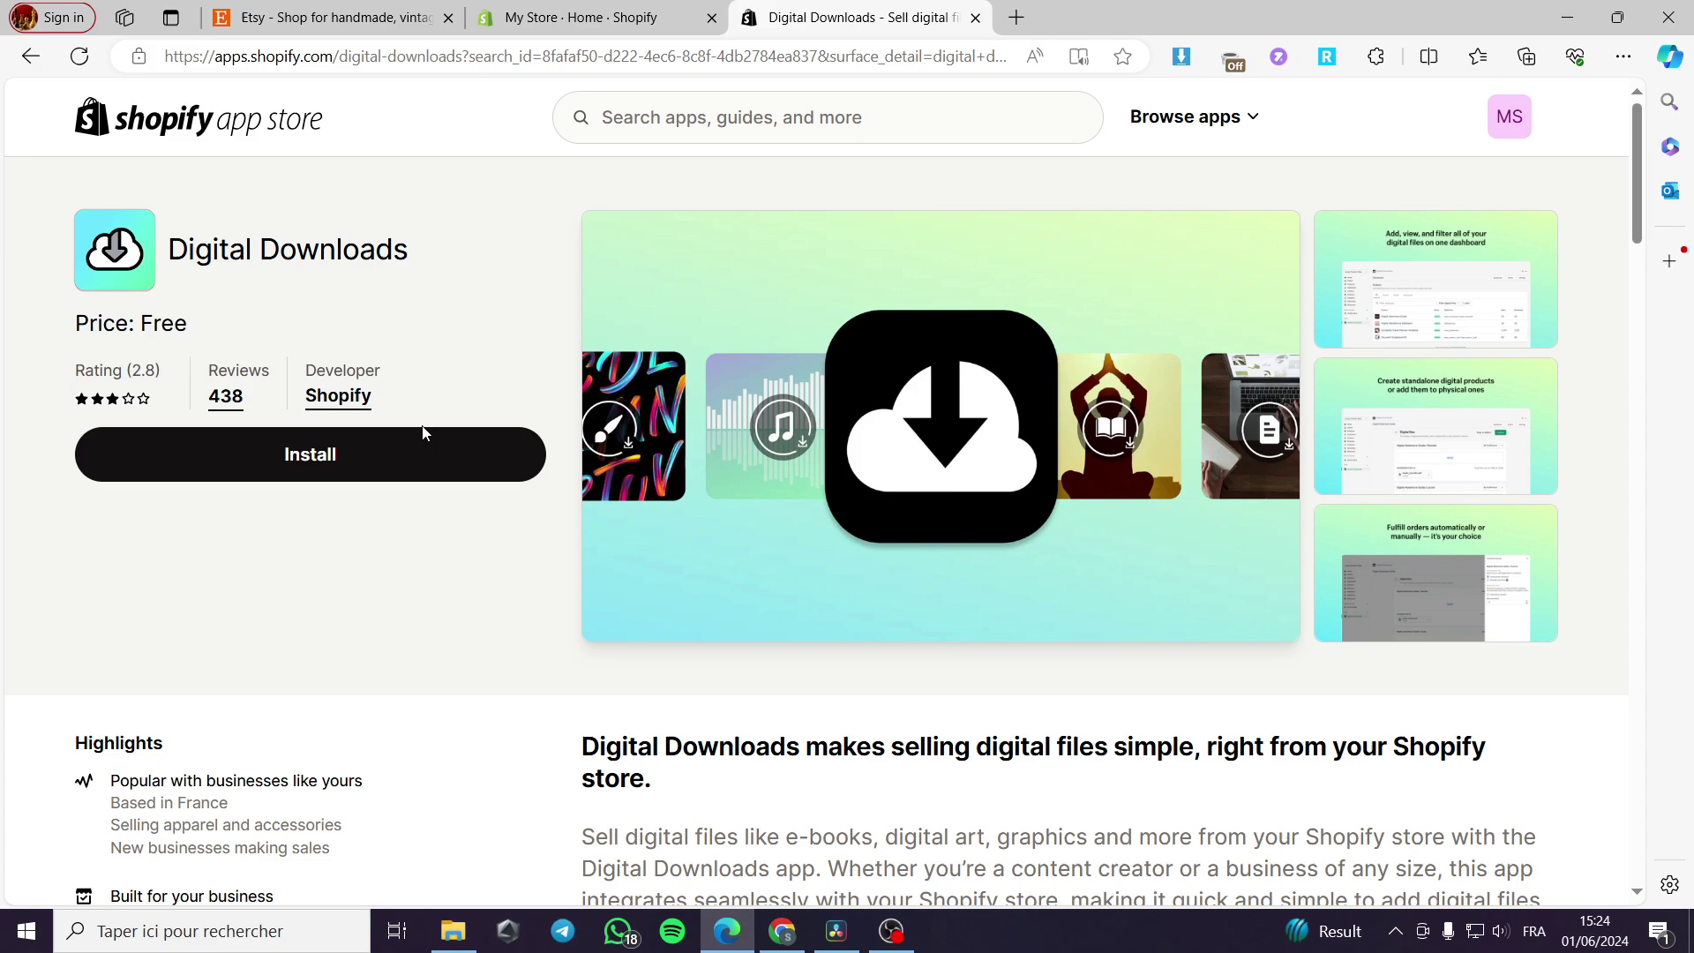
{"action": "left_click", "coordinate": [322, 458]}
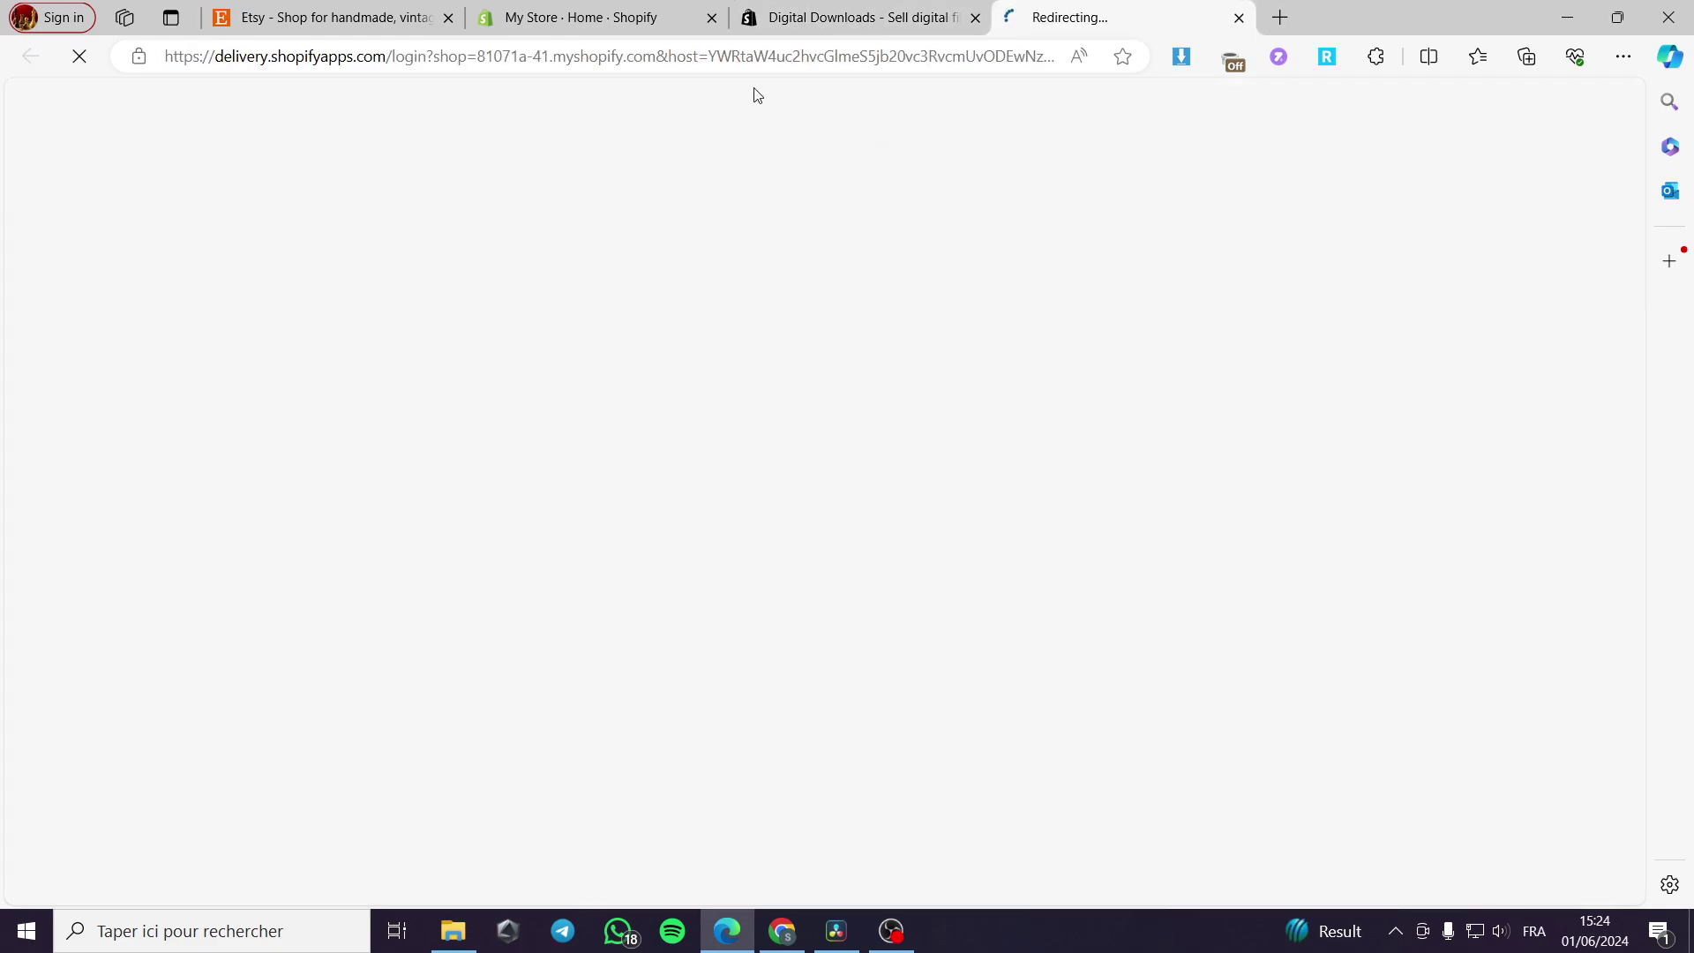
{"action": "left_click", "coordinate": [851, 18]}
{"action": "left_click", "coordinate": [974, 17]}
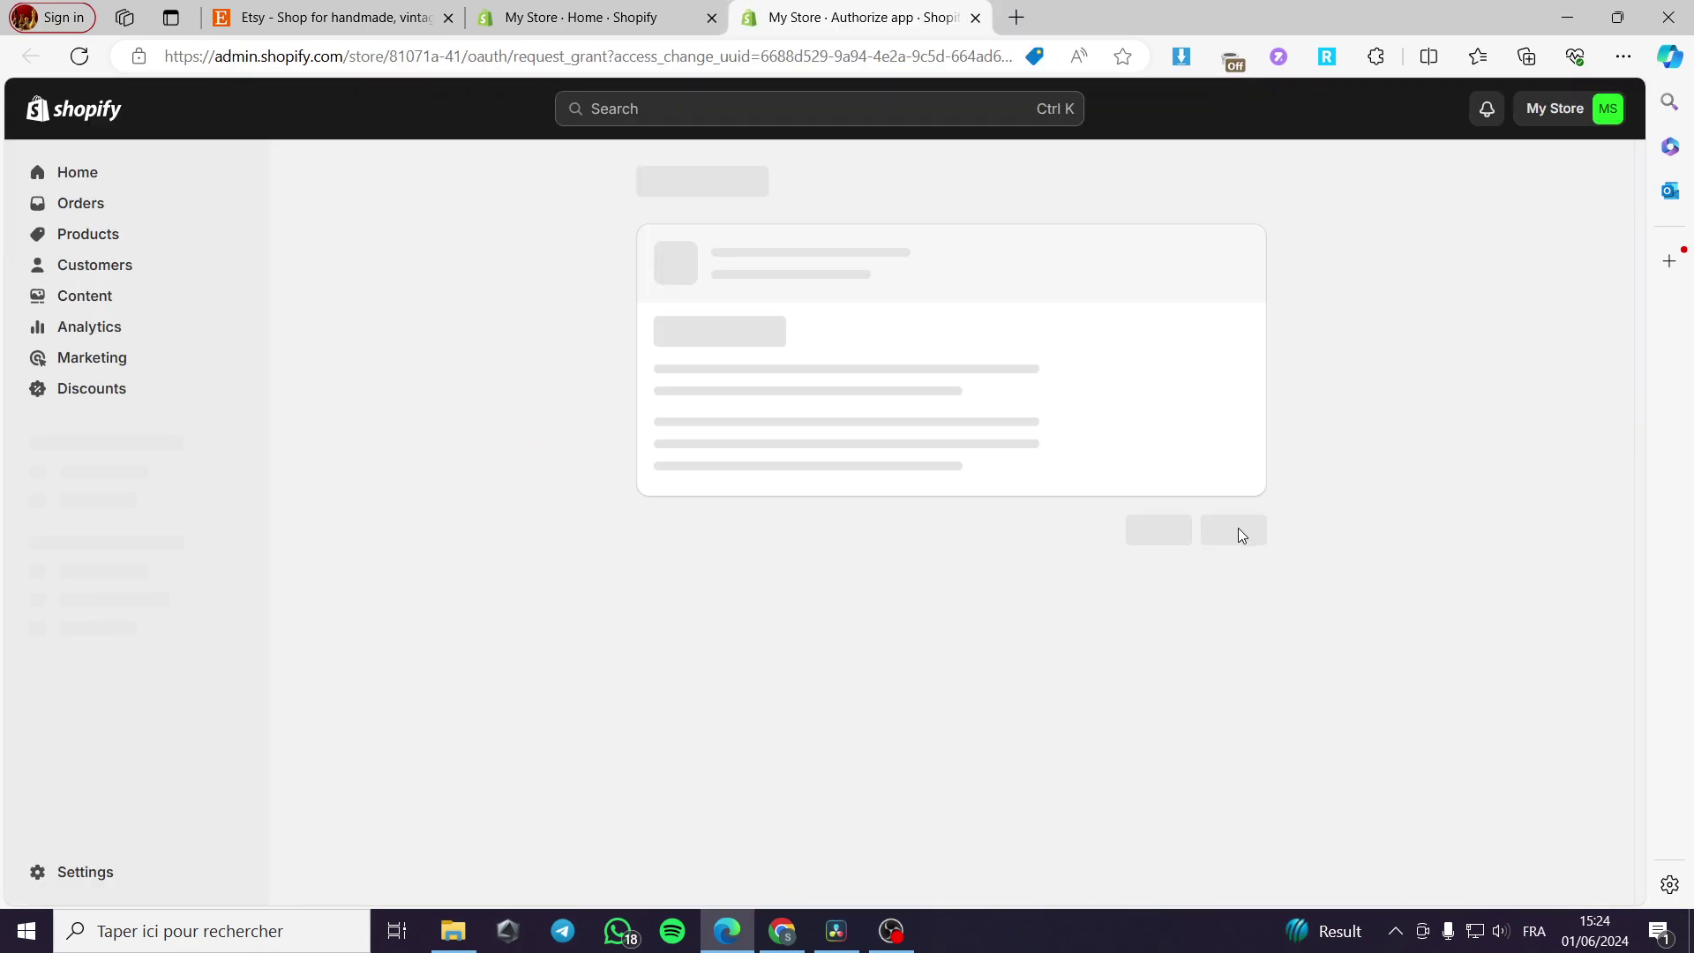
{"action": "left_click", "coordinate": [1247, 591]}
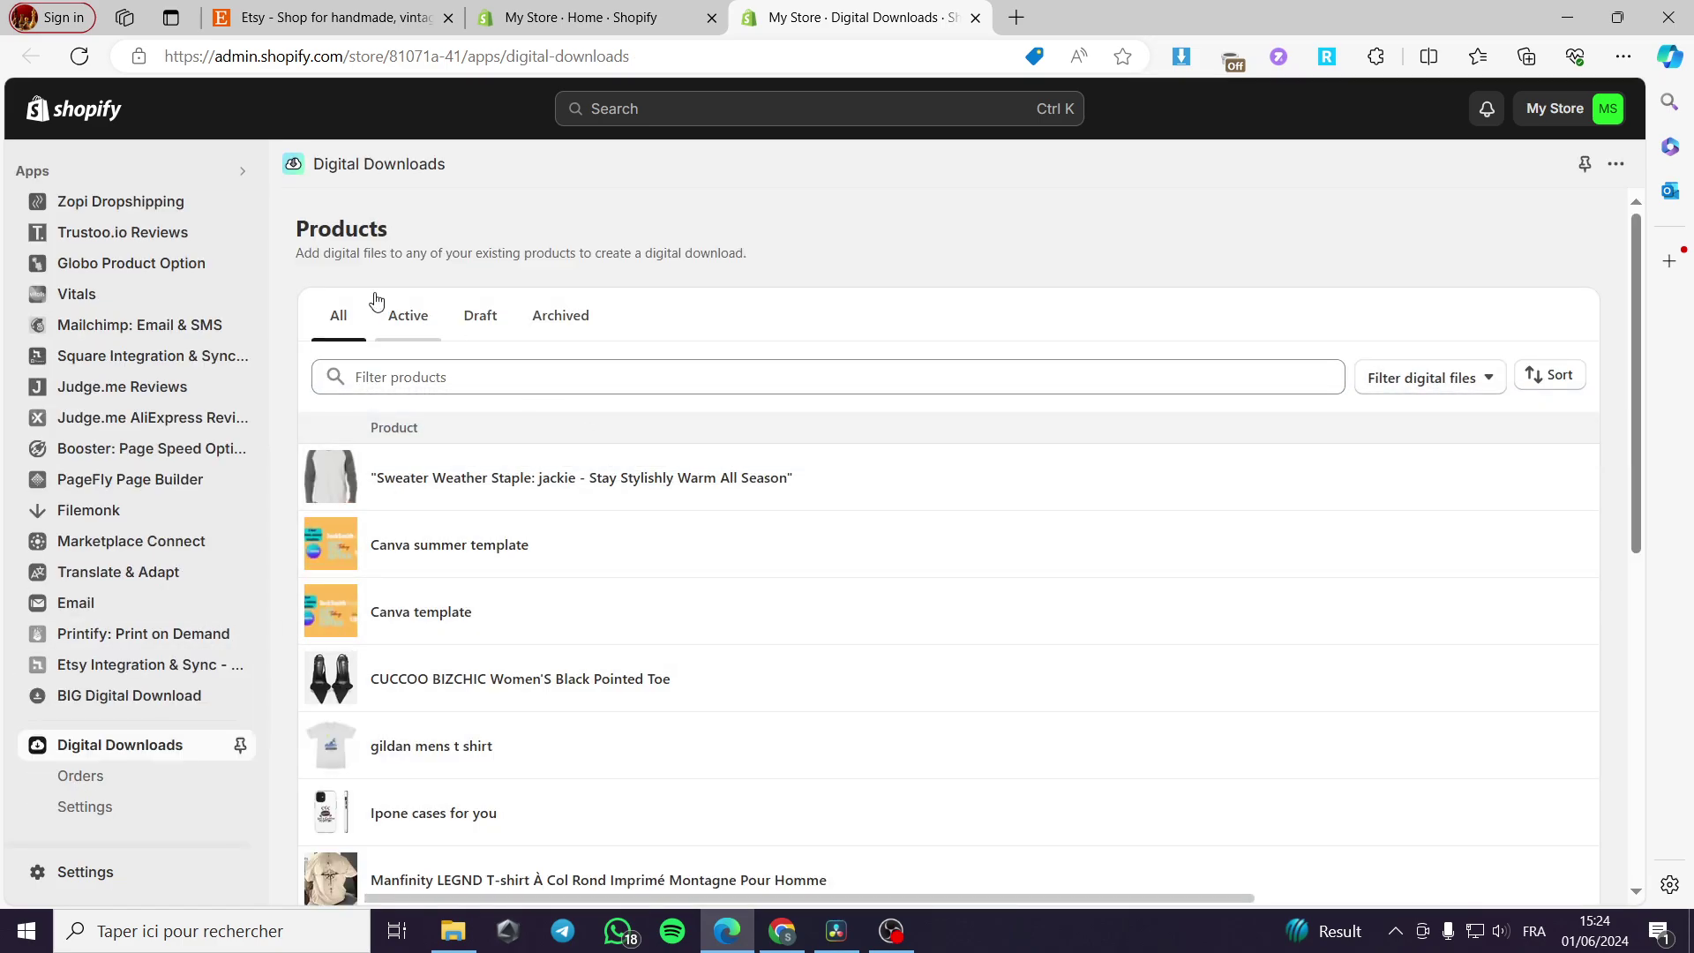
Step: Pin the Digital Downloads app to the admin sidebar
{"action": "left_click", "coordinate": [243, 744]}
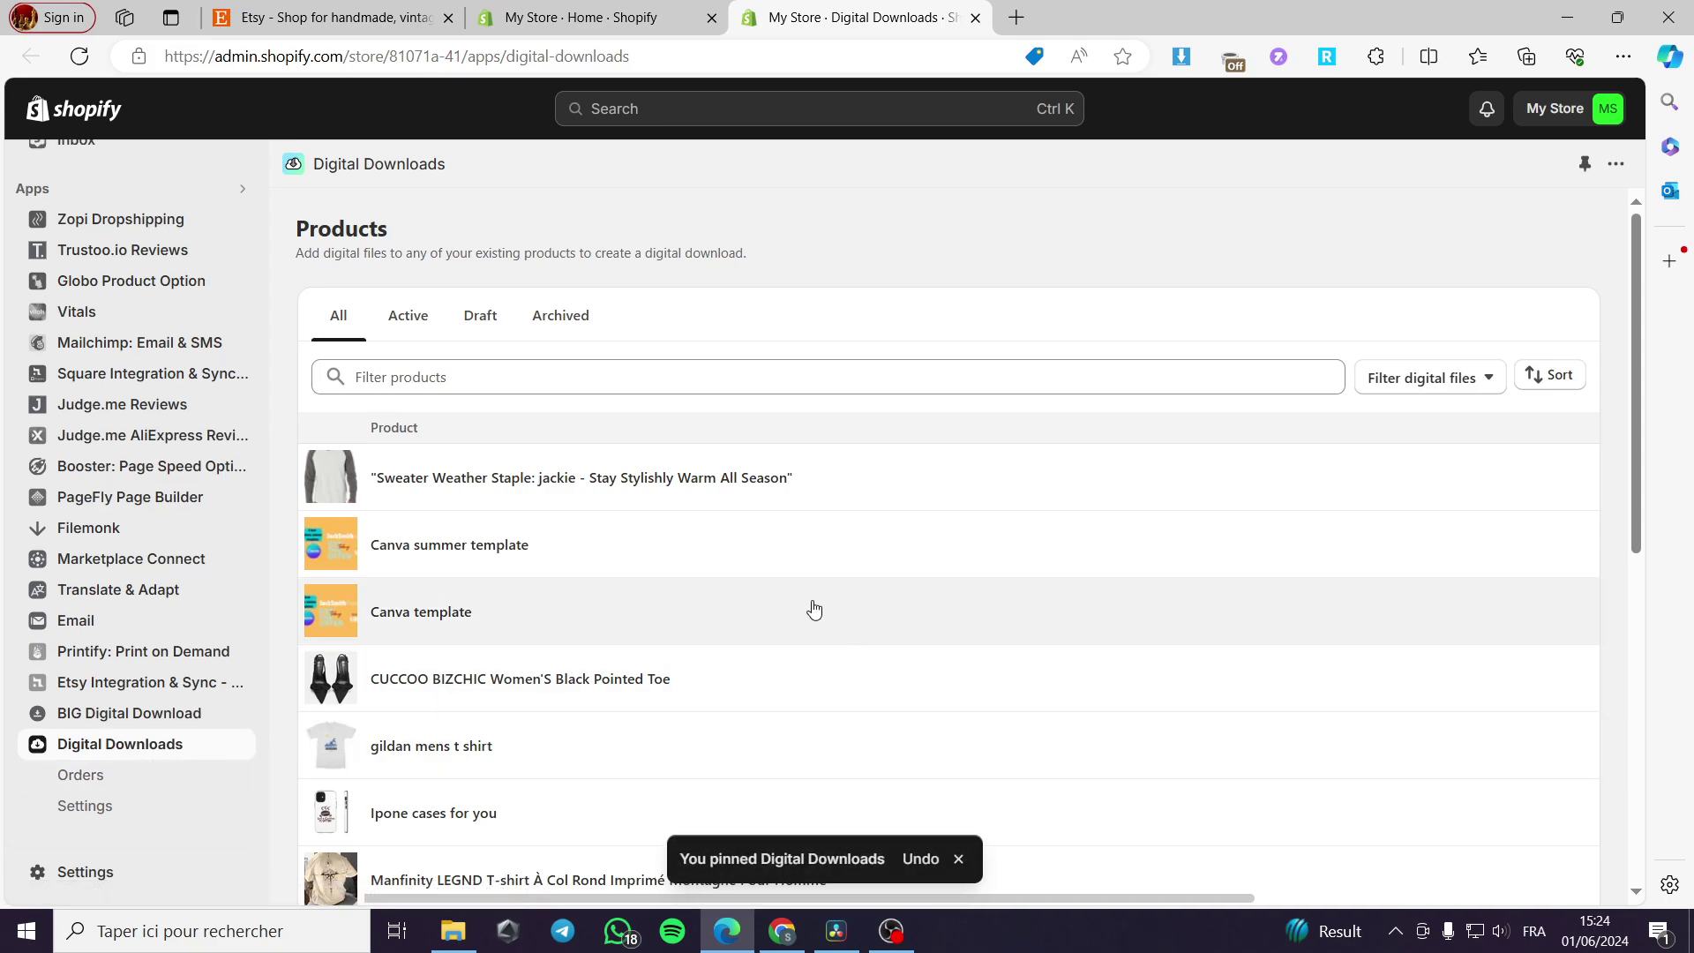
{"action": "scroll", "coordinate": [176, 503], "scroll_direction": "up", "scroll_amount": 5}
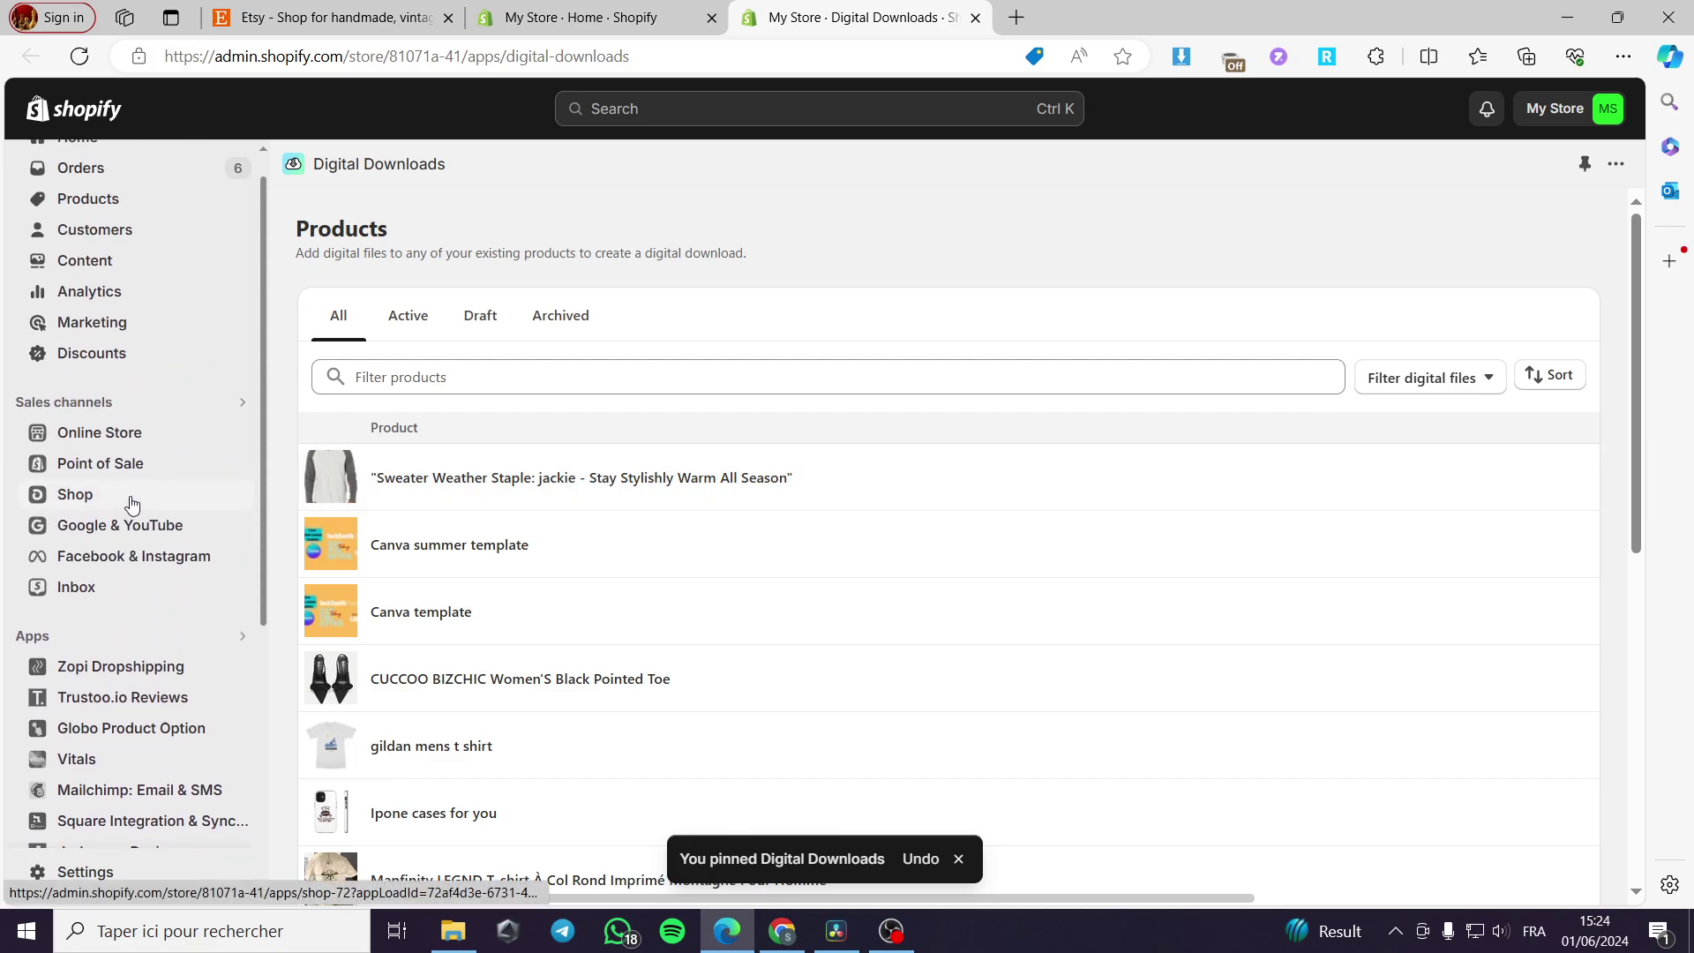
{"action": "scroll", "coordinate": [131, 503], "scroll_direction": "up", "scroll_amount": 1}
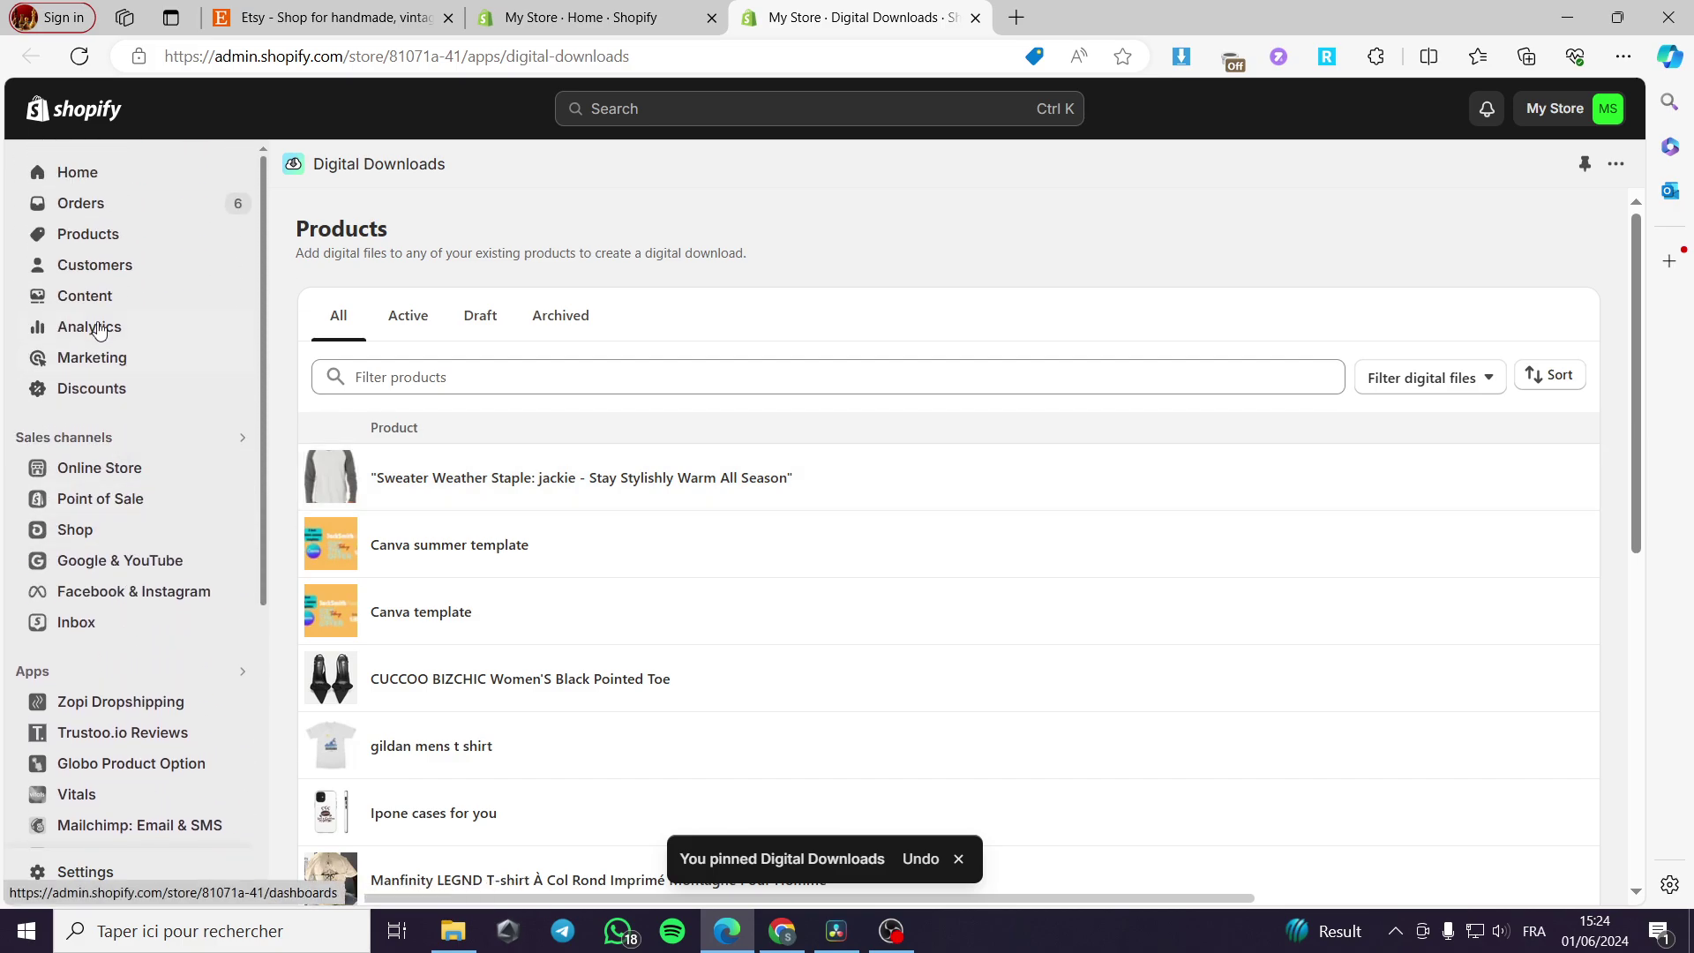
Step: Start a new product and uncheck 'This is a physical product'
{"action": "left_click", "coordinate": [97, 237]}
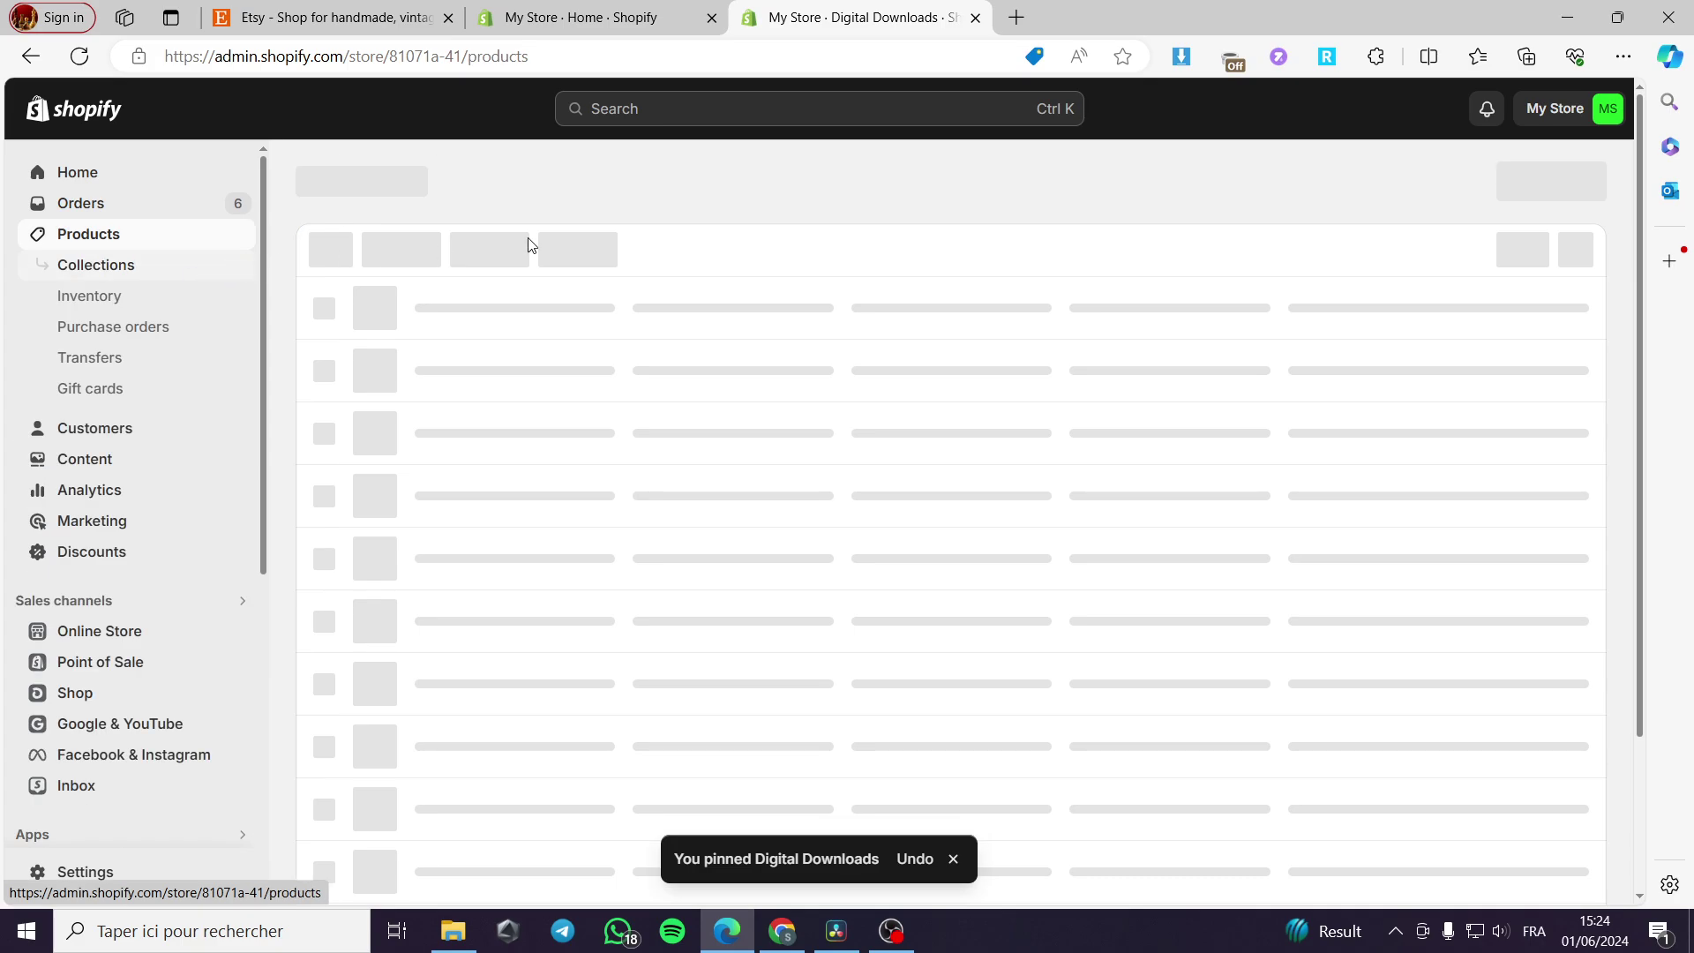
{"action": "left_click", "coordinate": [1580, 181]}
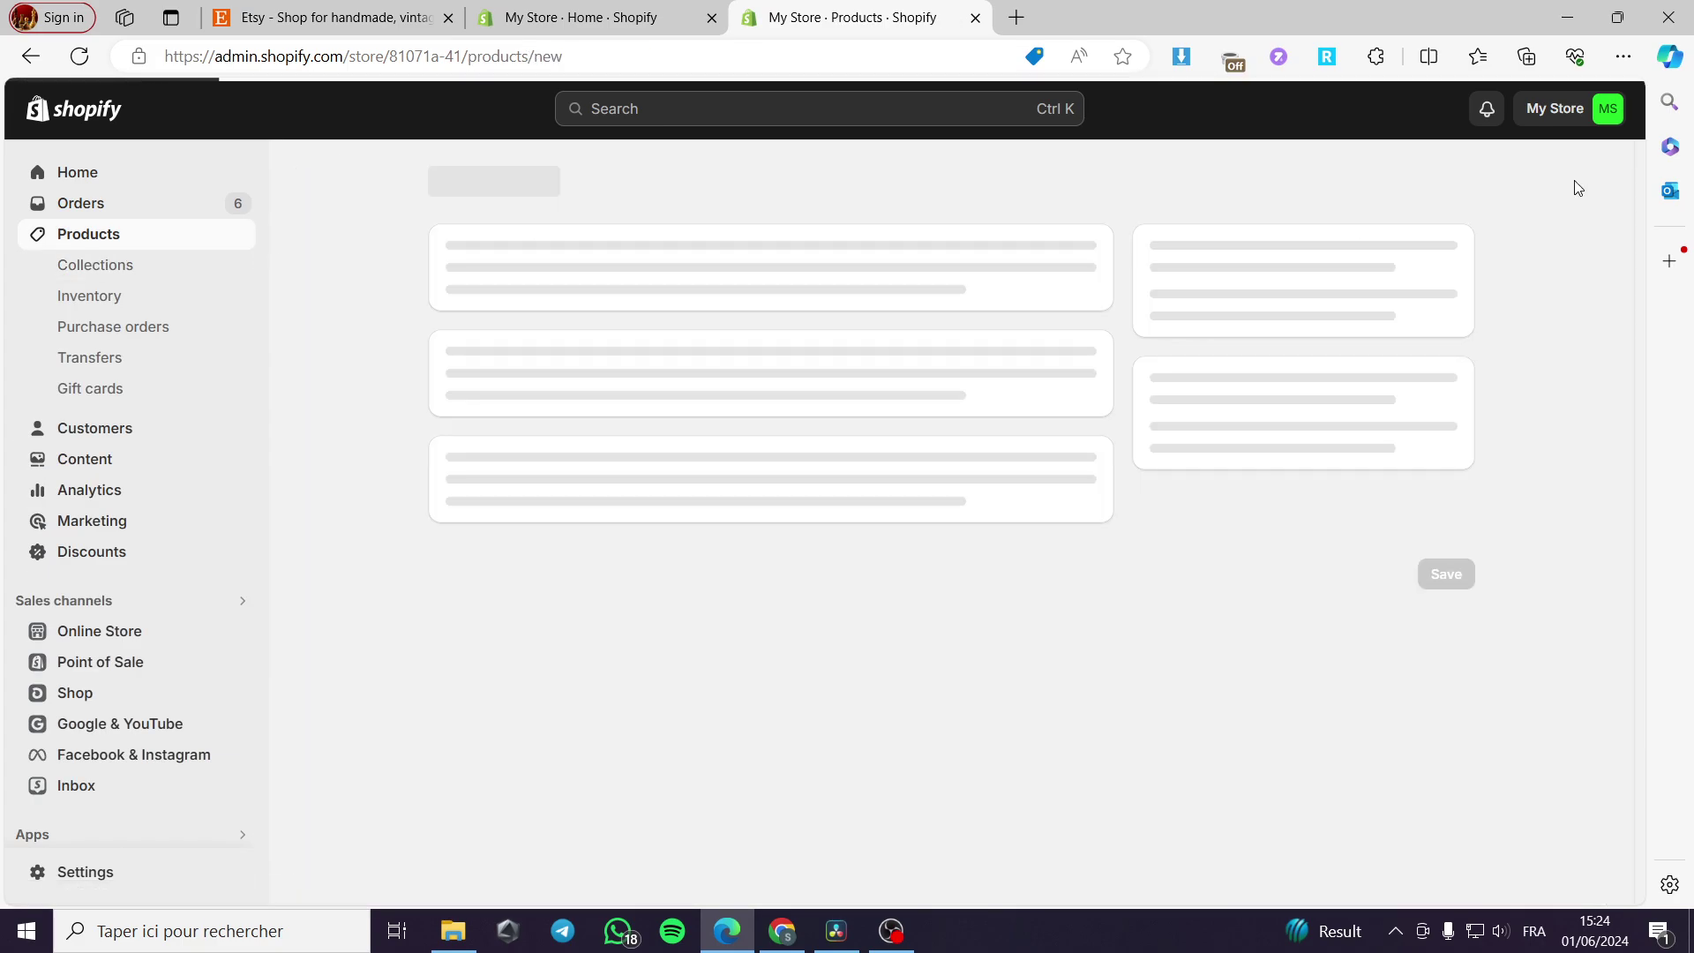
{"action": "scroll", "coordinate": [697, 499], "scroll_direction": "down", "scroll_amount": 10}
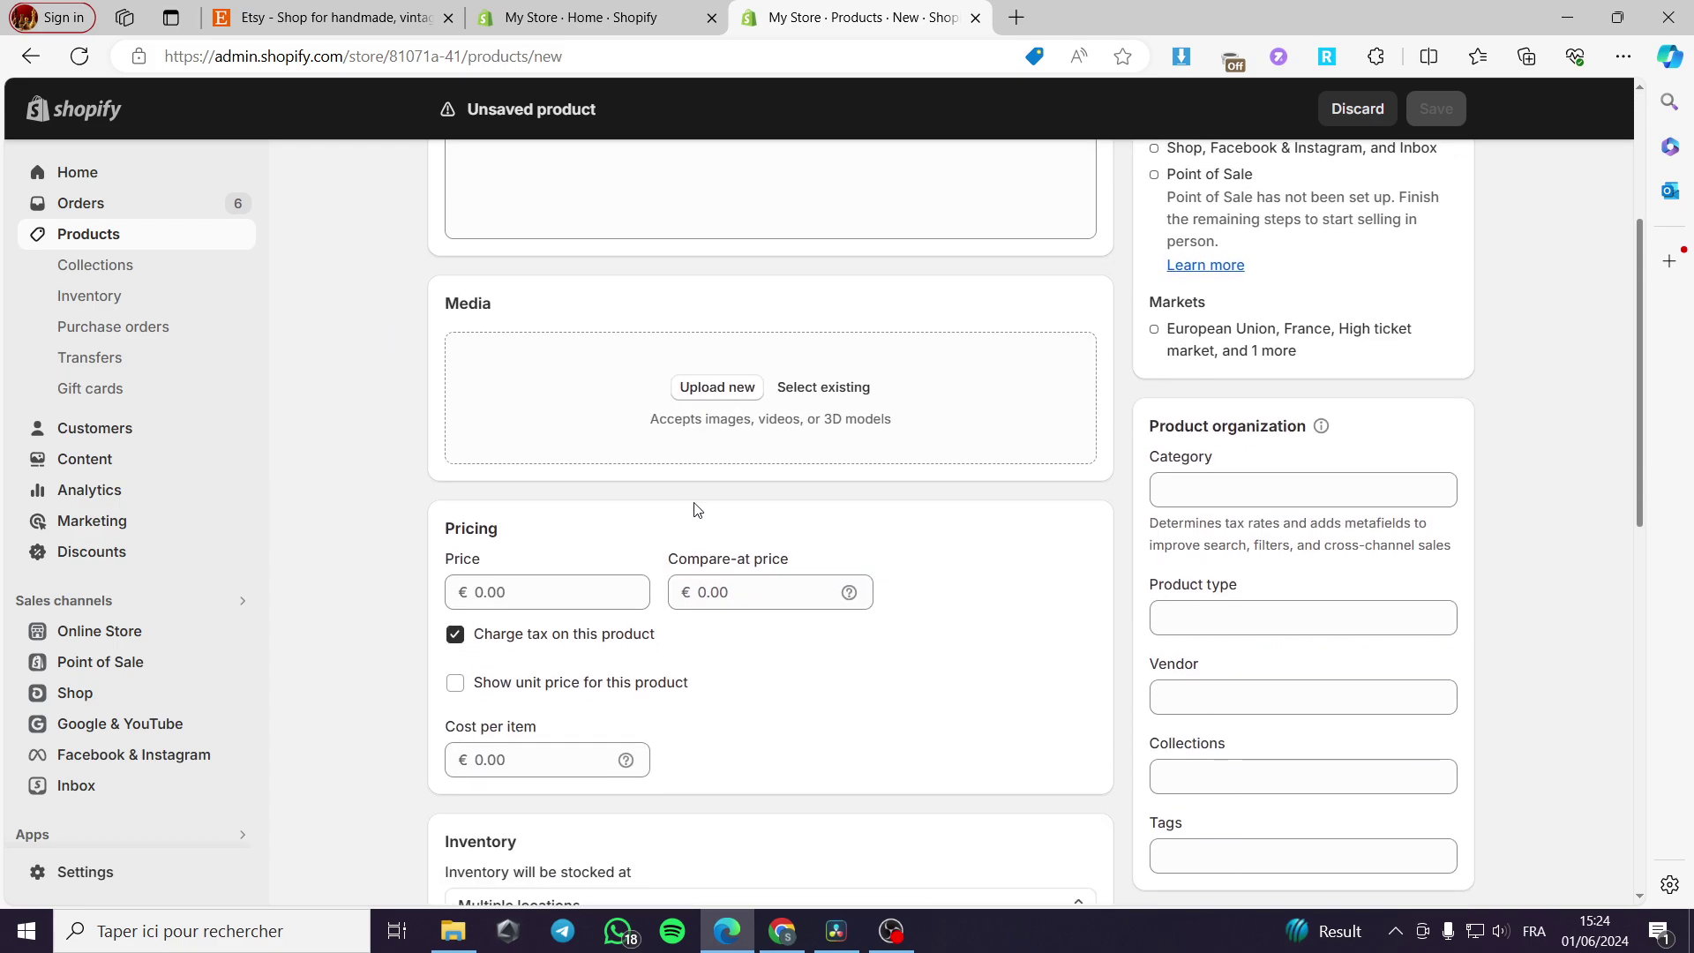
{"action": "scroll", "coordinate": [705, 487], "scroll_direction": "down", "scroll_amount": 2}
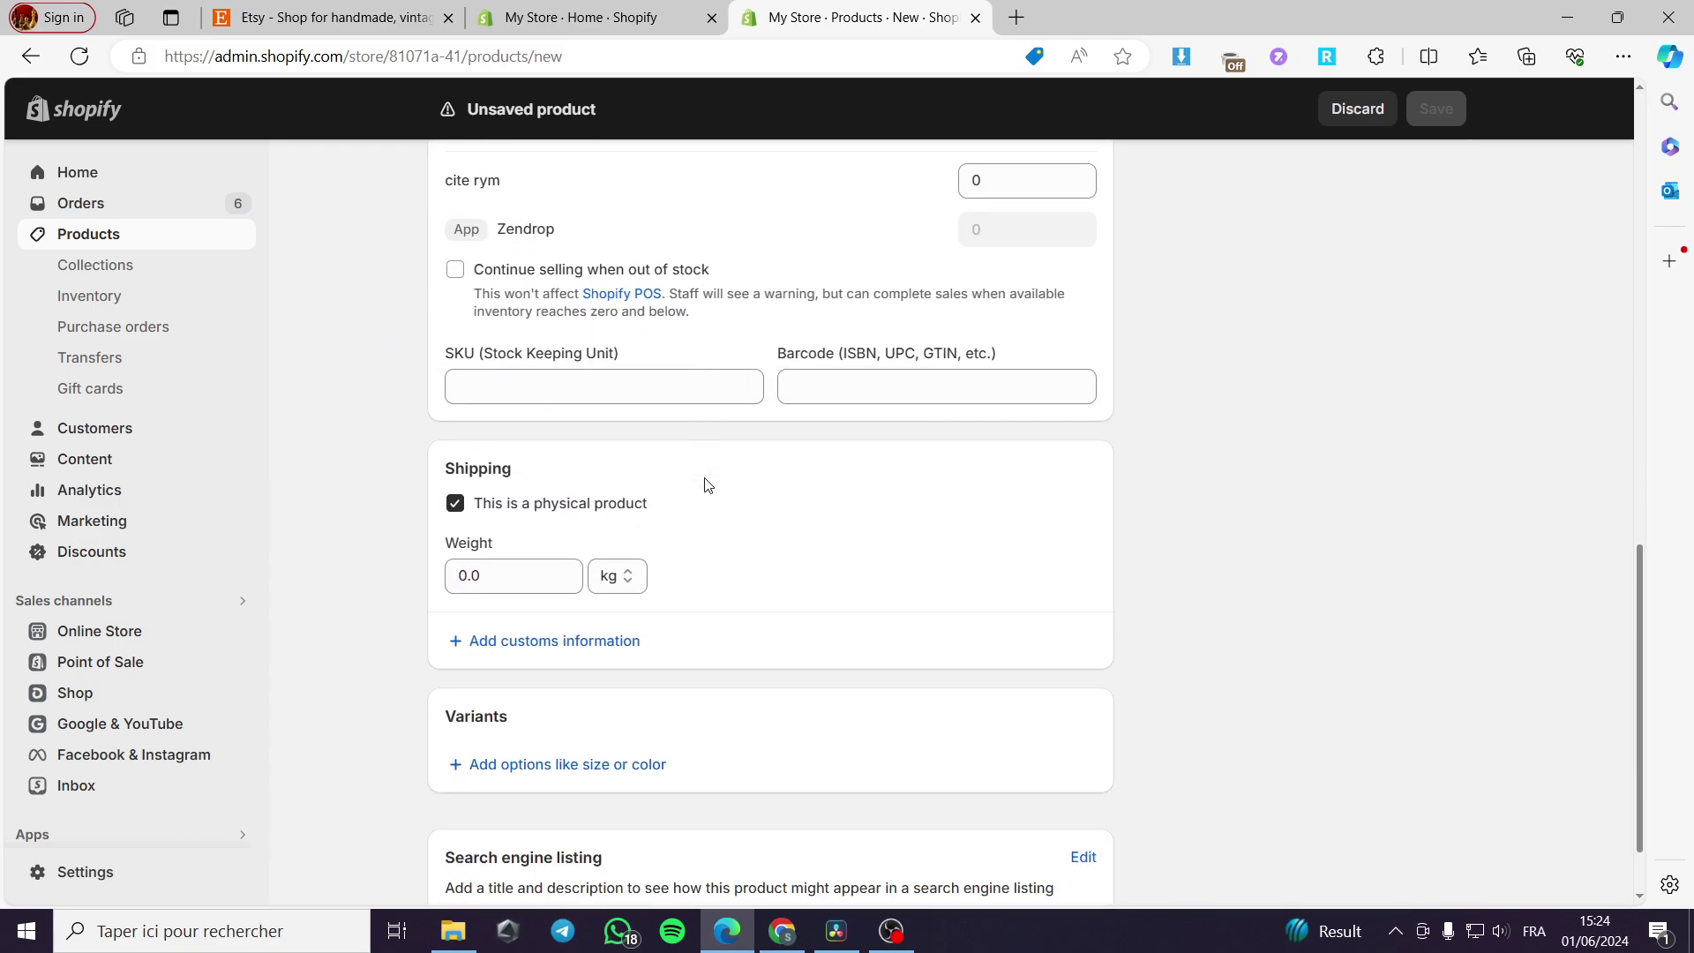
{"action": "scroll", "coordinate": [705, 484], "scroll_direction": "down", "scroll_amount": 1}
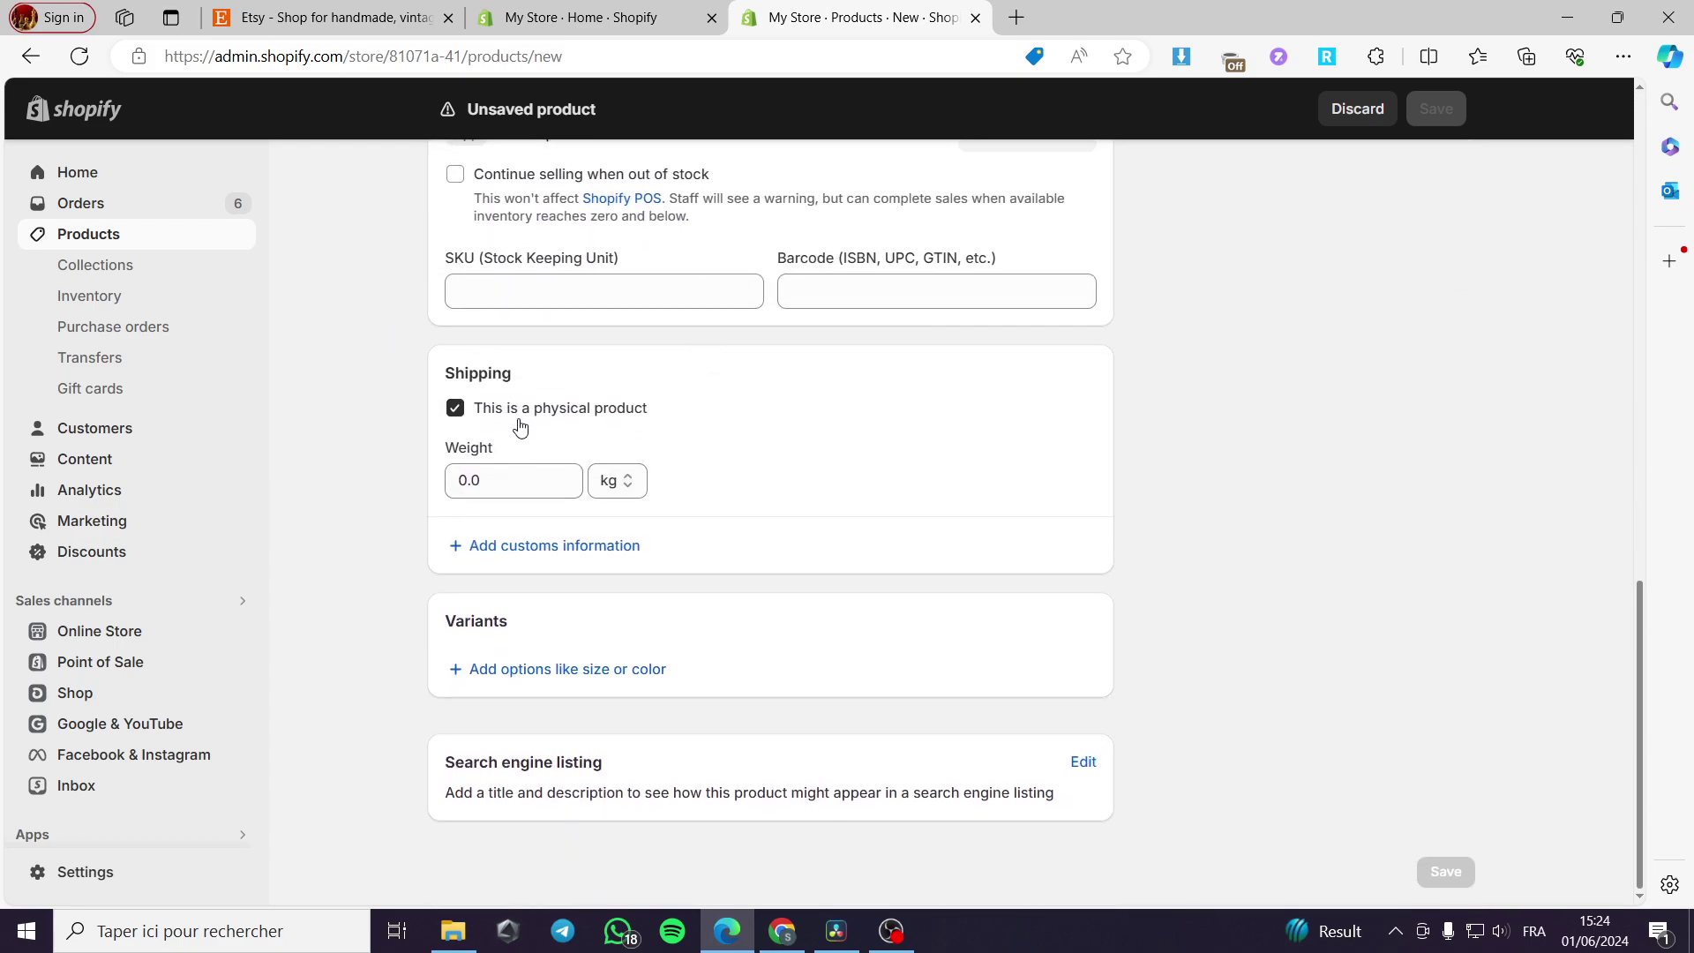
{"action": "left_click", "coordinate": [455, 407]}
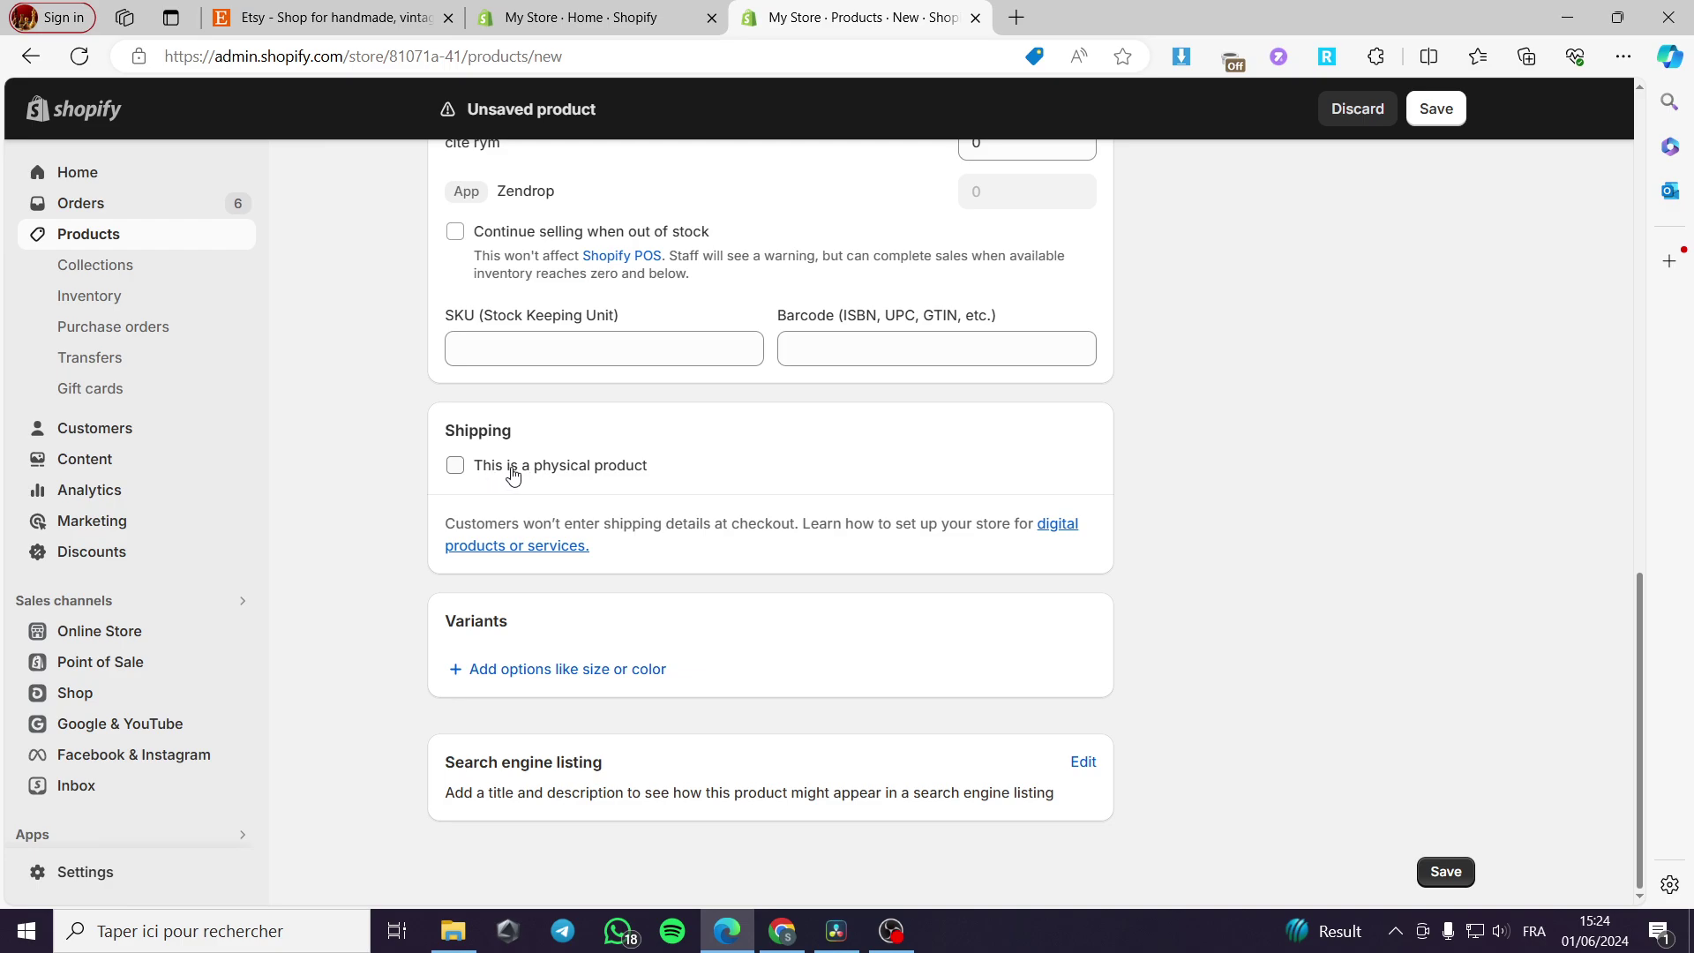
{"action": "scroll", "coordinate": [590, 491], "scroll_direction": "up", "scroll_amount": 10}
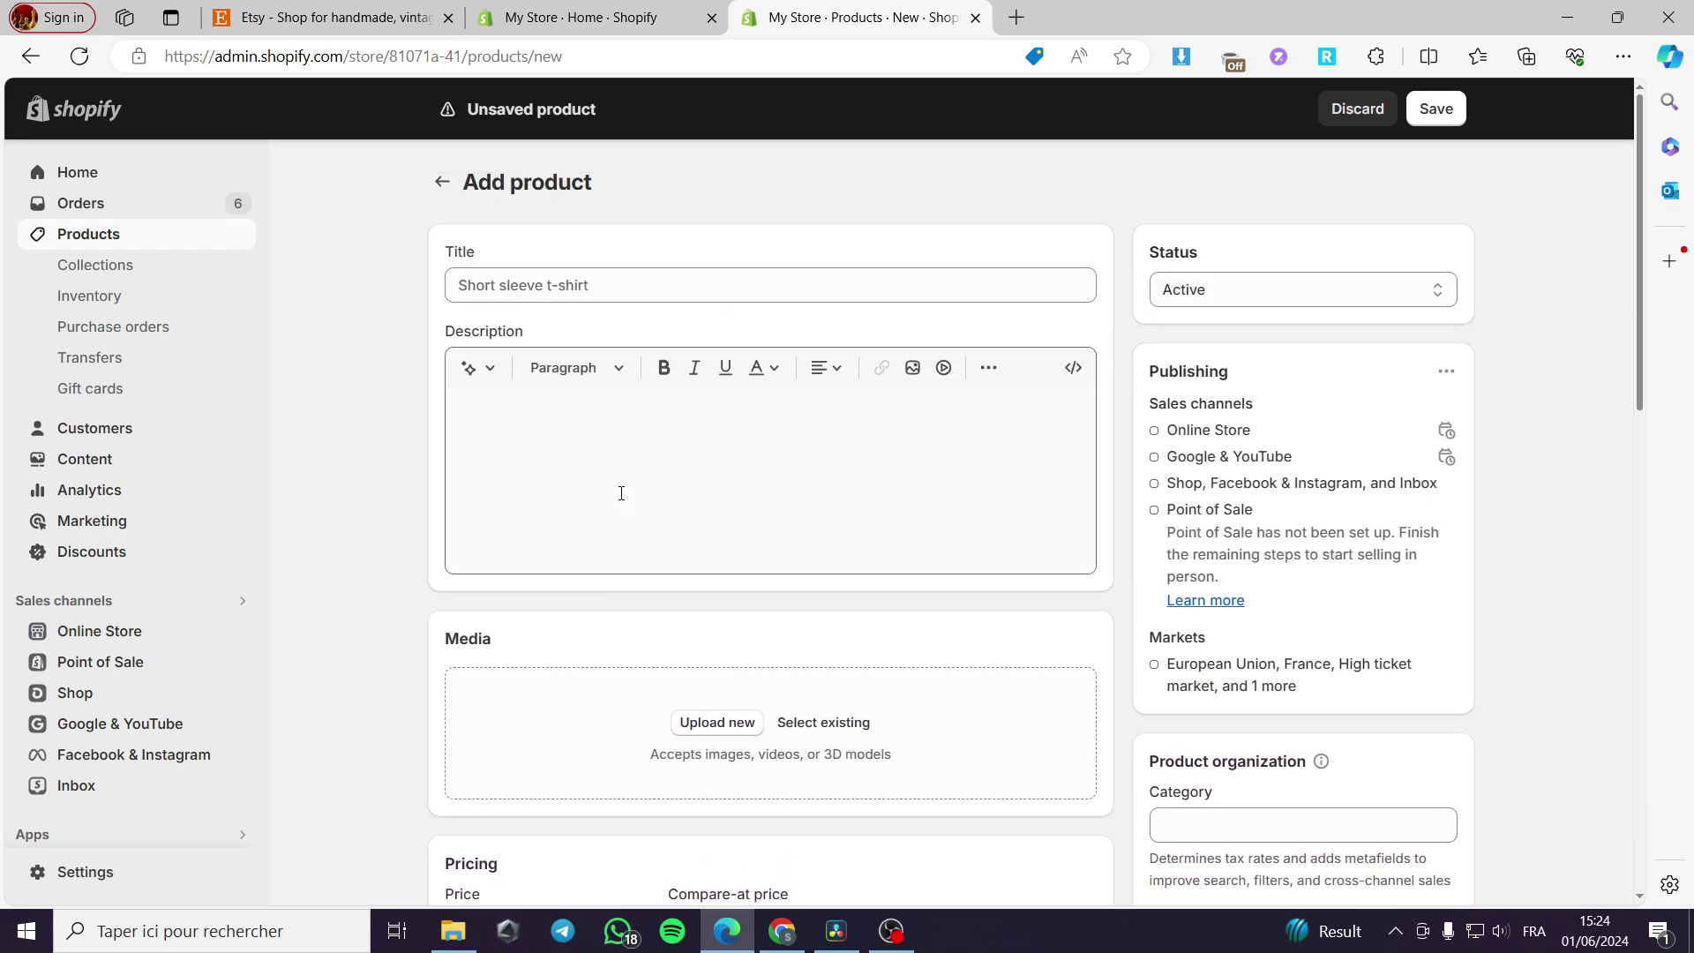
Step: Title the new product '3 Canva templates' and copy the title
{"action": "left_click", "coordinate": [548, 283]}
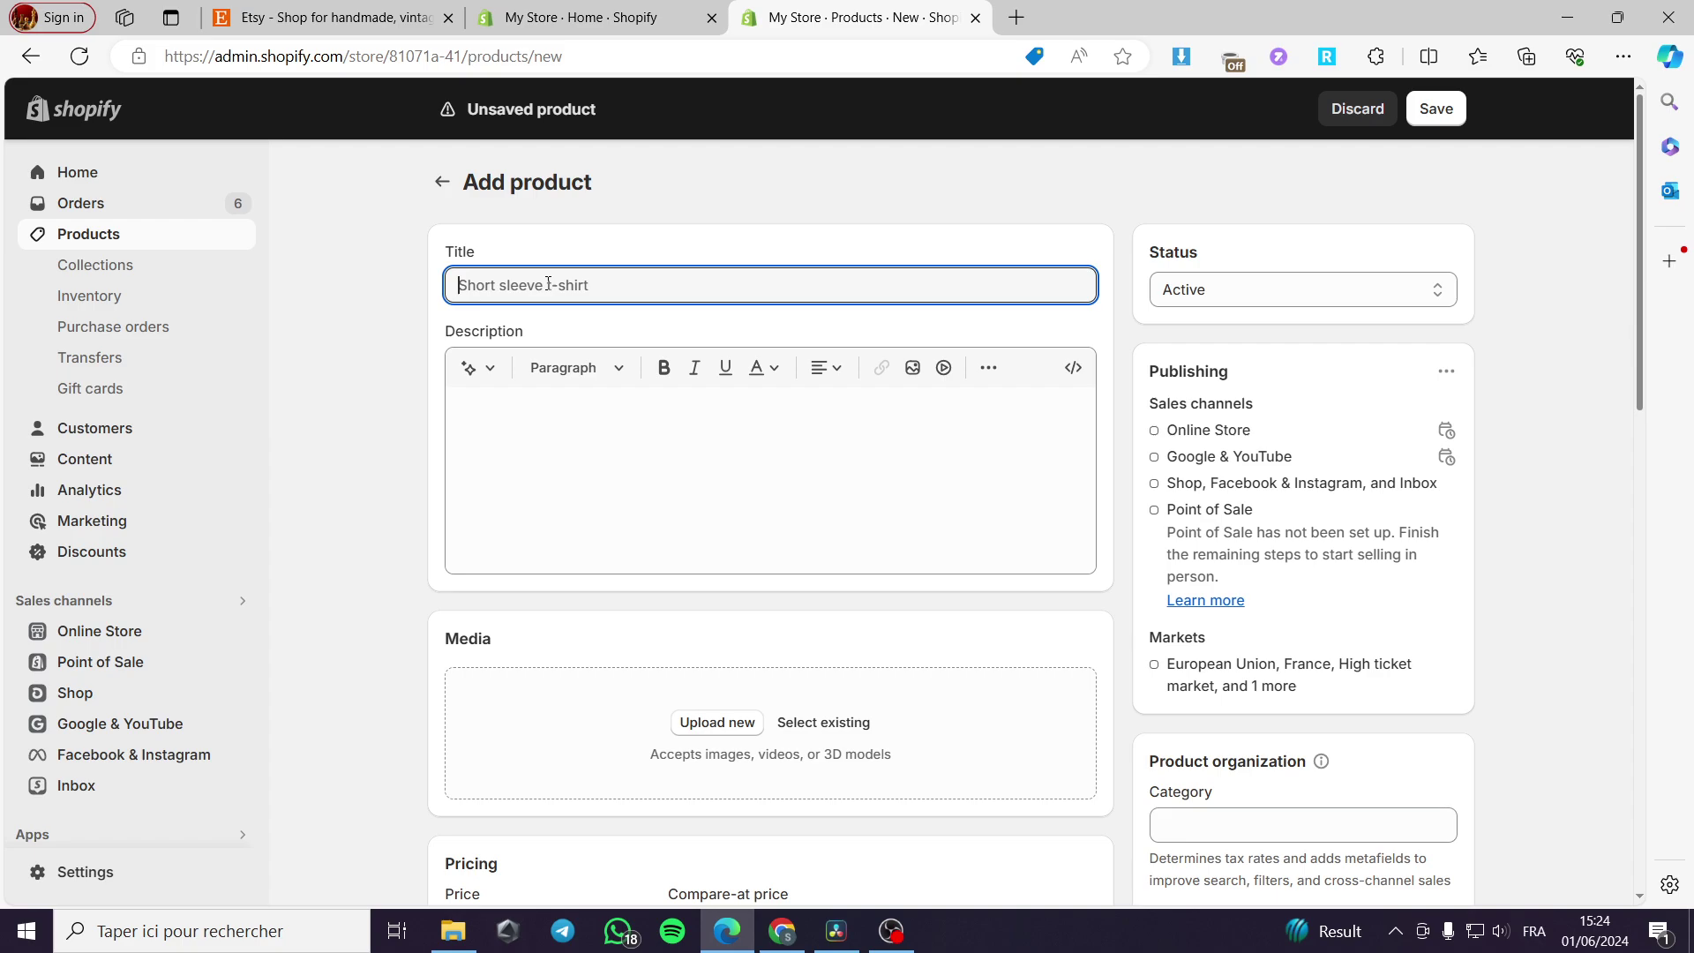
{"action": "type", "text": "Canva templates"}
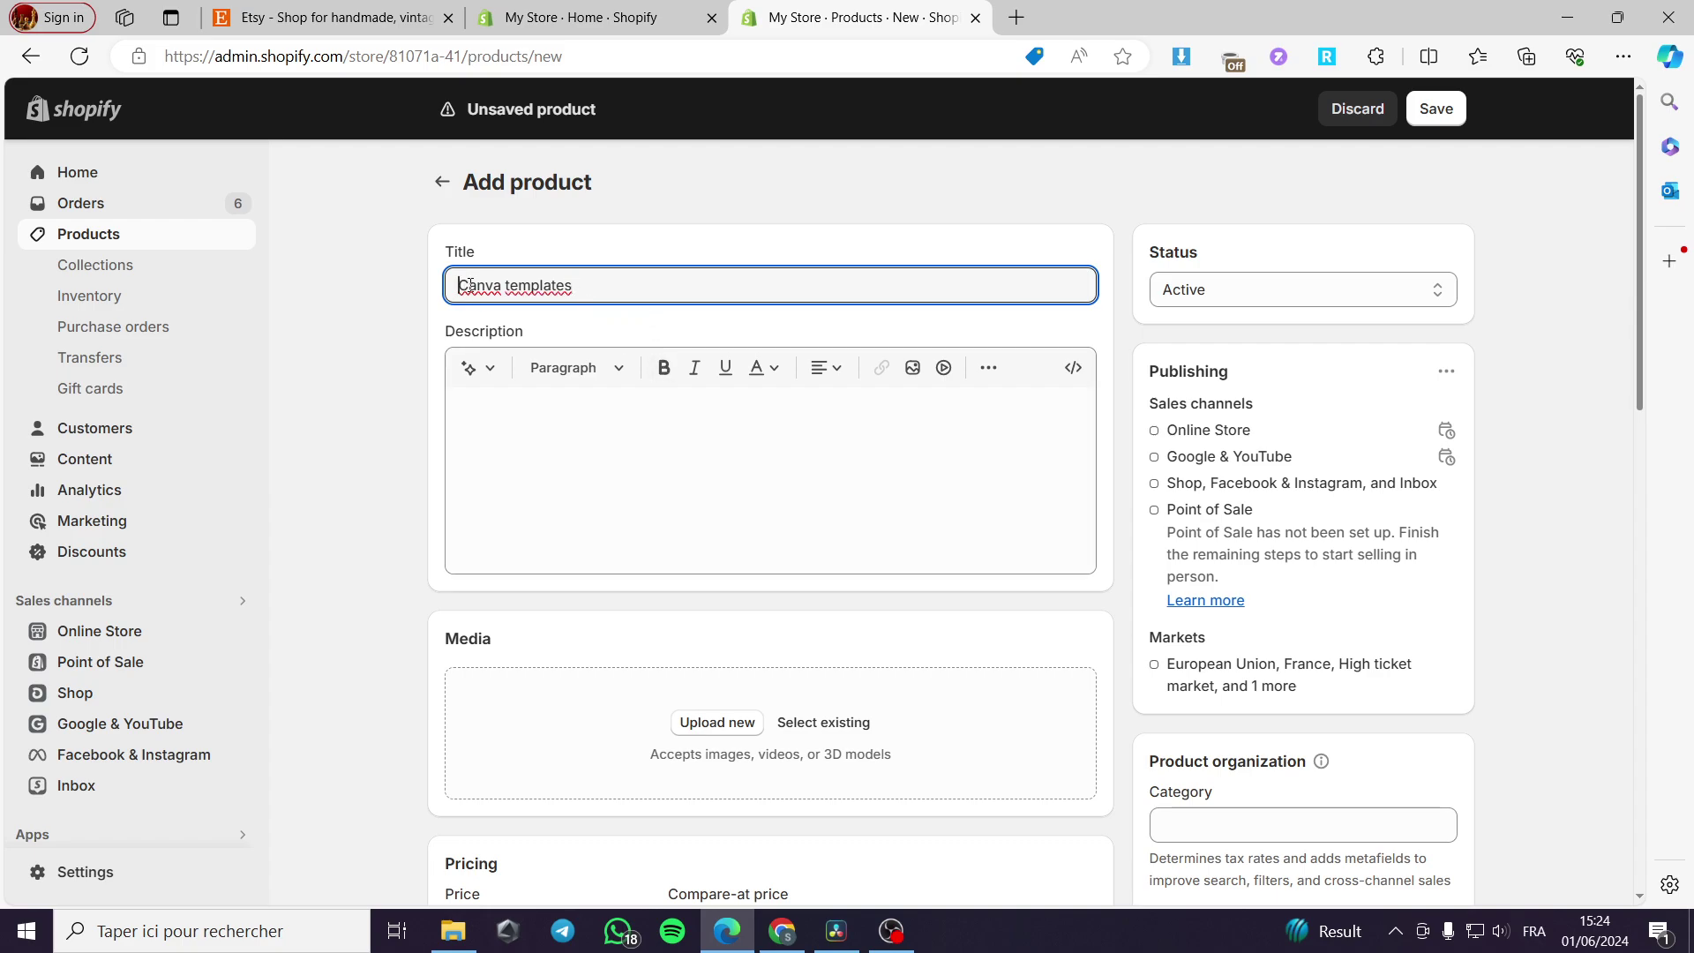
{"action": "type", "text": "3"}
{"action": "left_click_drag", "start_coordinate": [648, 286], "coordinate": [409, 283]}
{"action": "key", "text": "ctrl+c"}
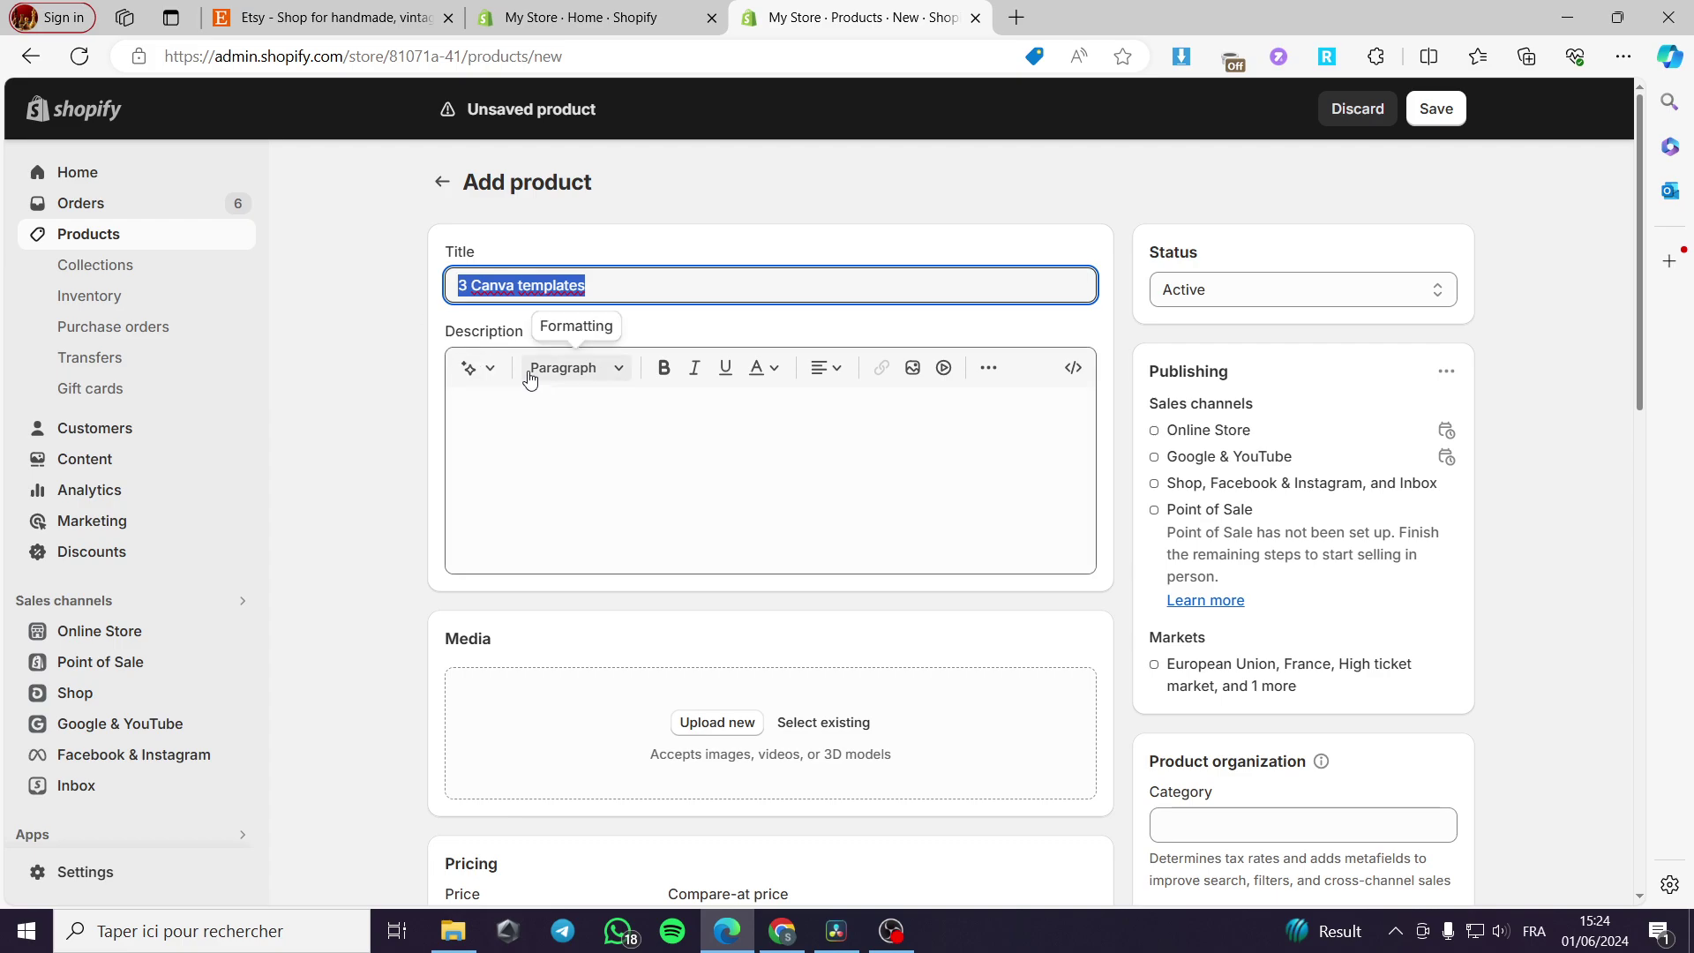
Step: Generate a description from the 'Canva templates' keywords and keep it
{"action": "left_click", "coordinate": [495, 370]}
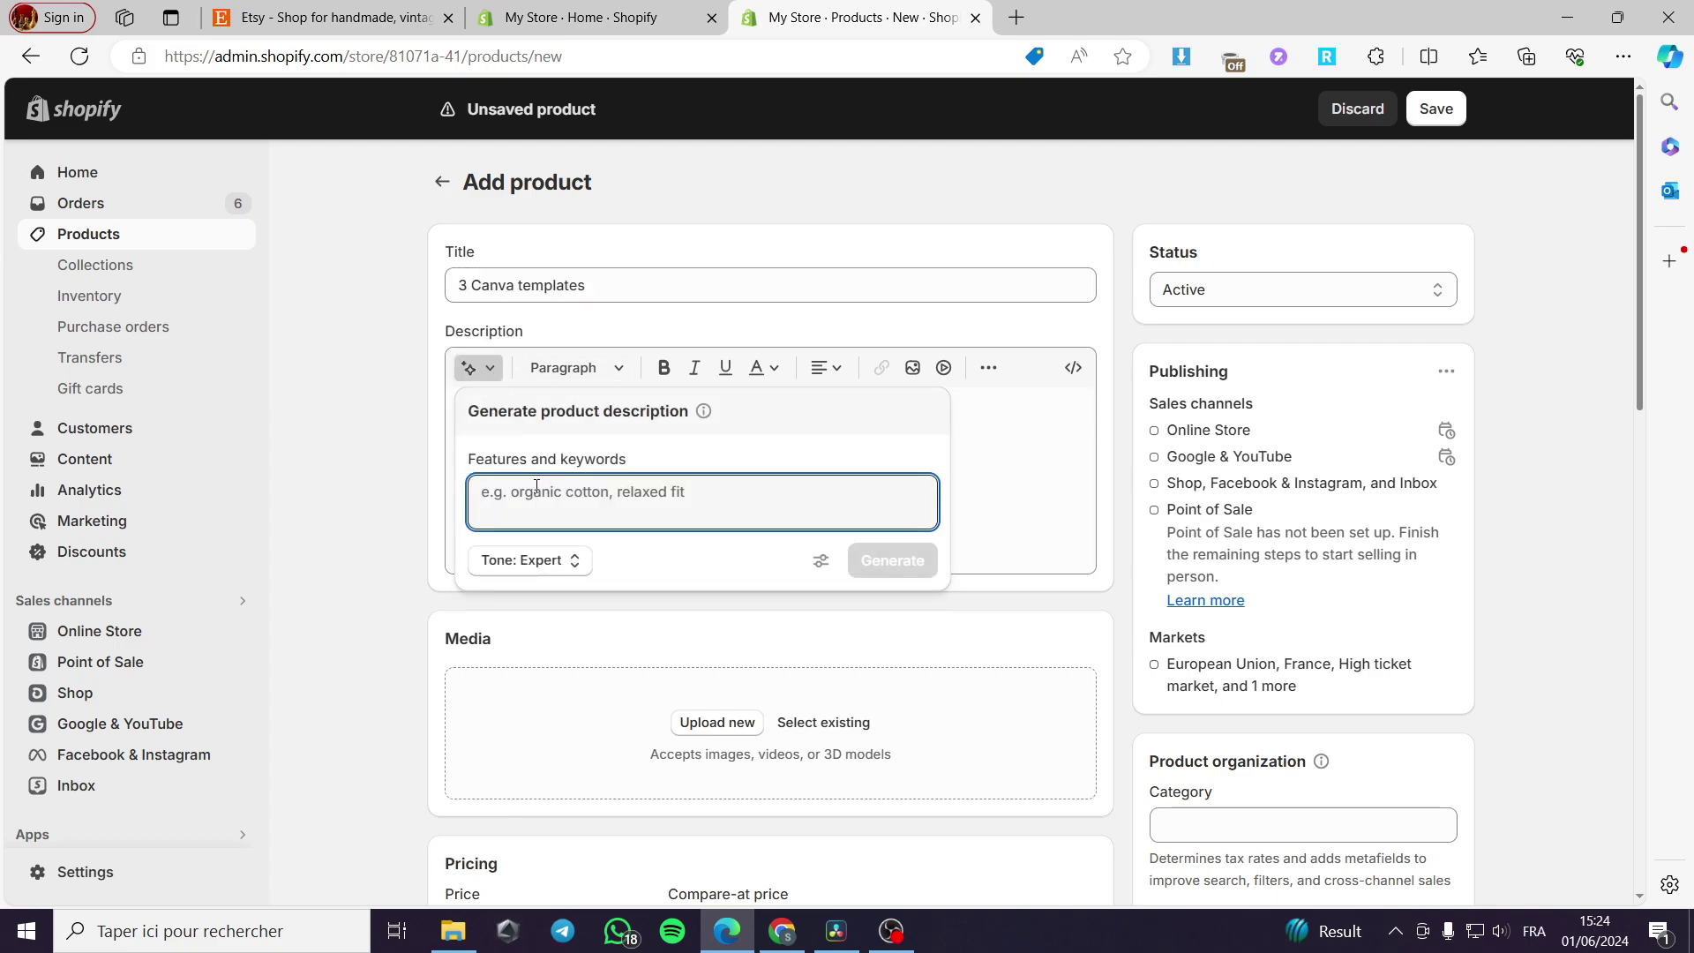
{"action": "key", "text": "ctrl+v"}
{"action": "double_click", "coordinate": [488, 492]}
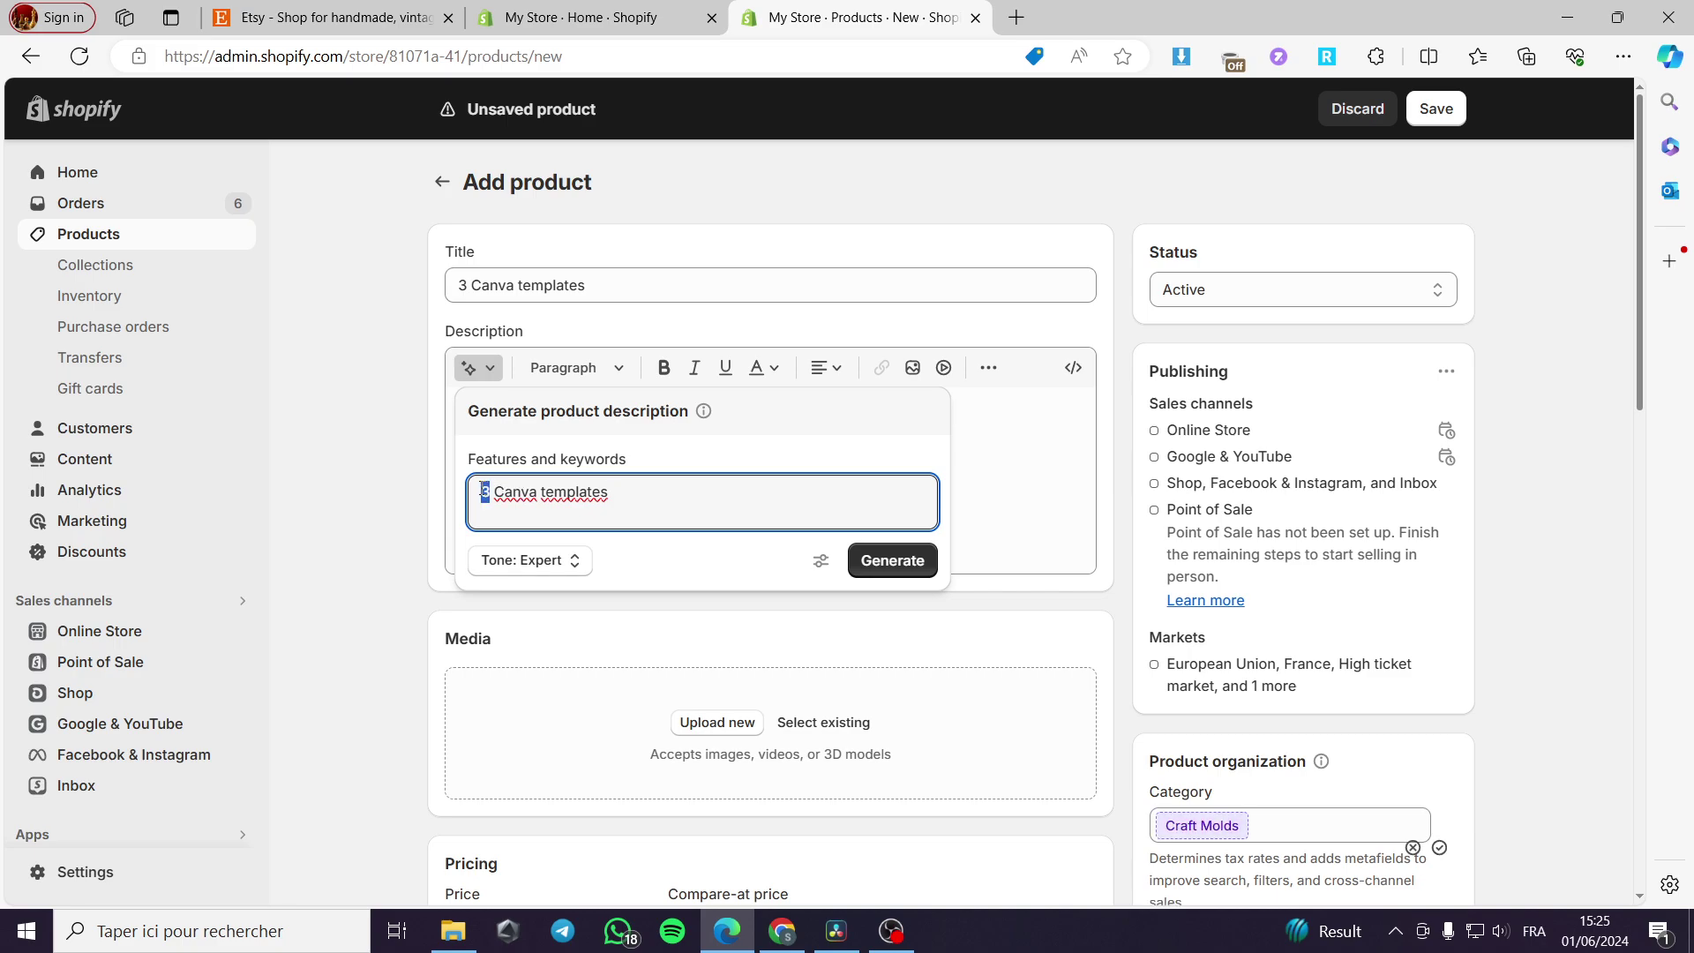
{"action": "key", "text": "BackSpace"}
{"action": "left_click", "coordinate": [891, 560]}
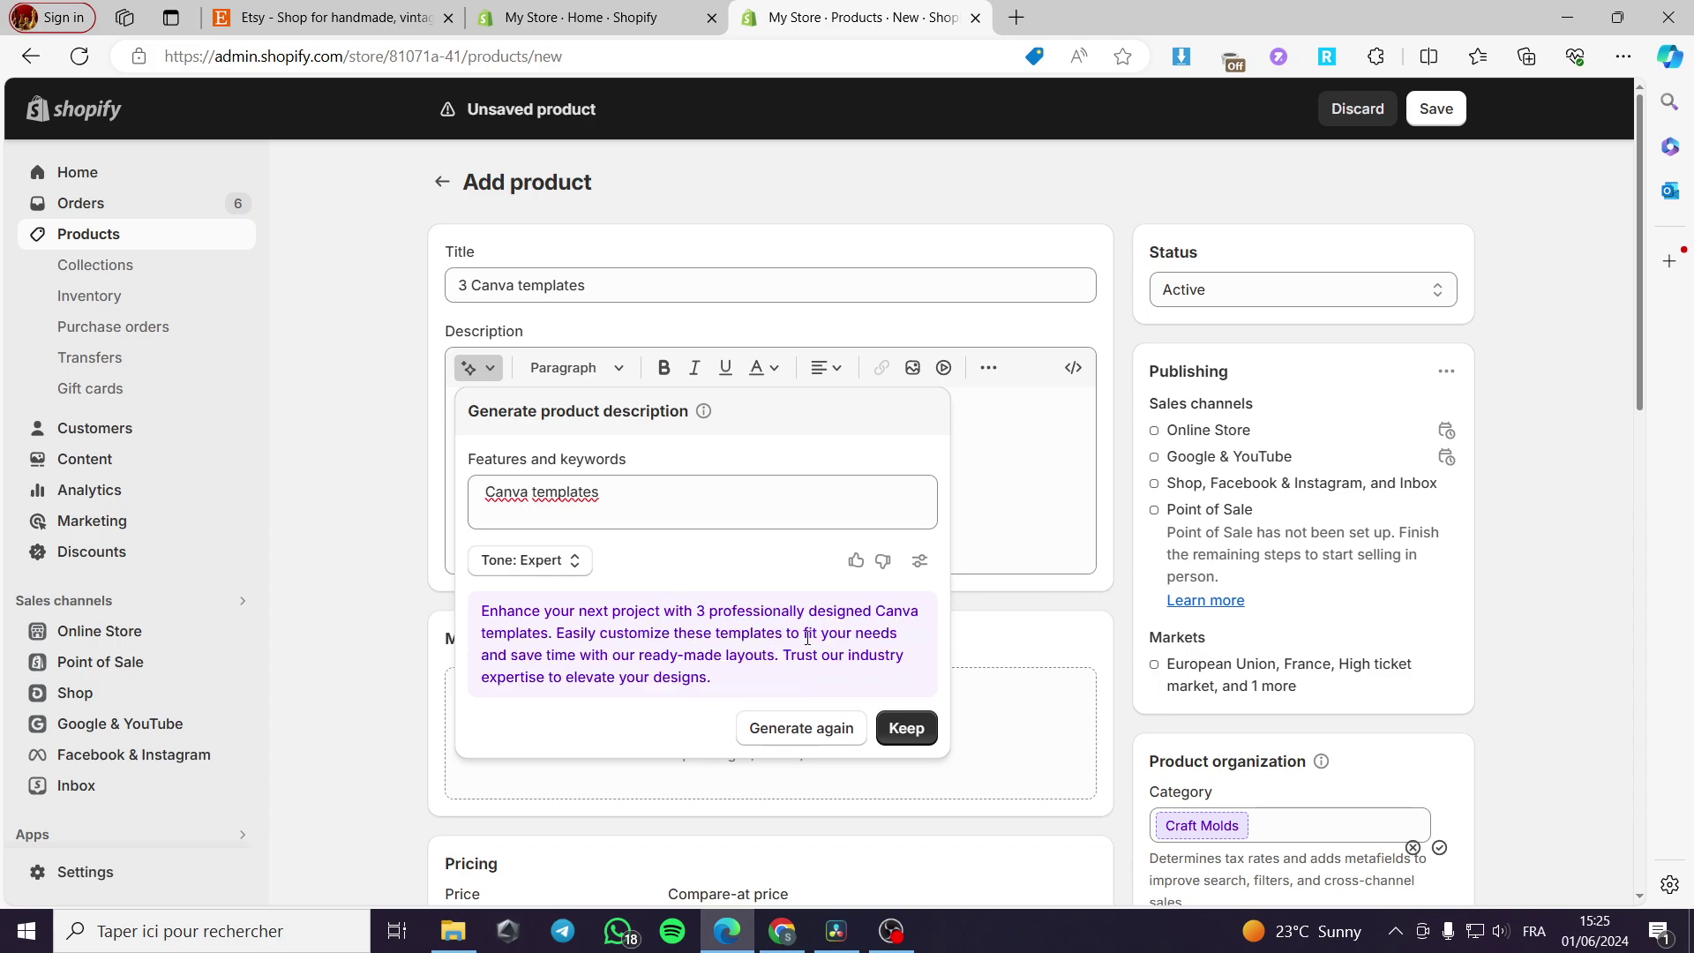
{"action": "left_click", "coordinate": [906, 729]}
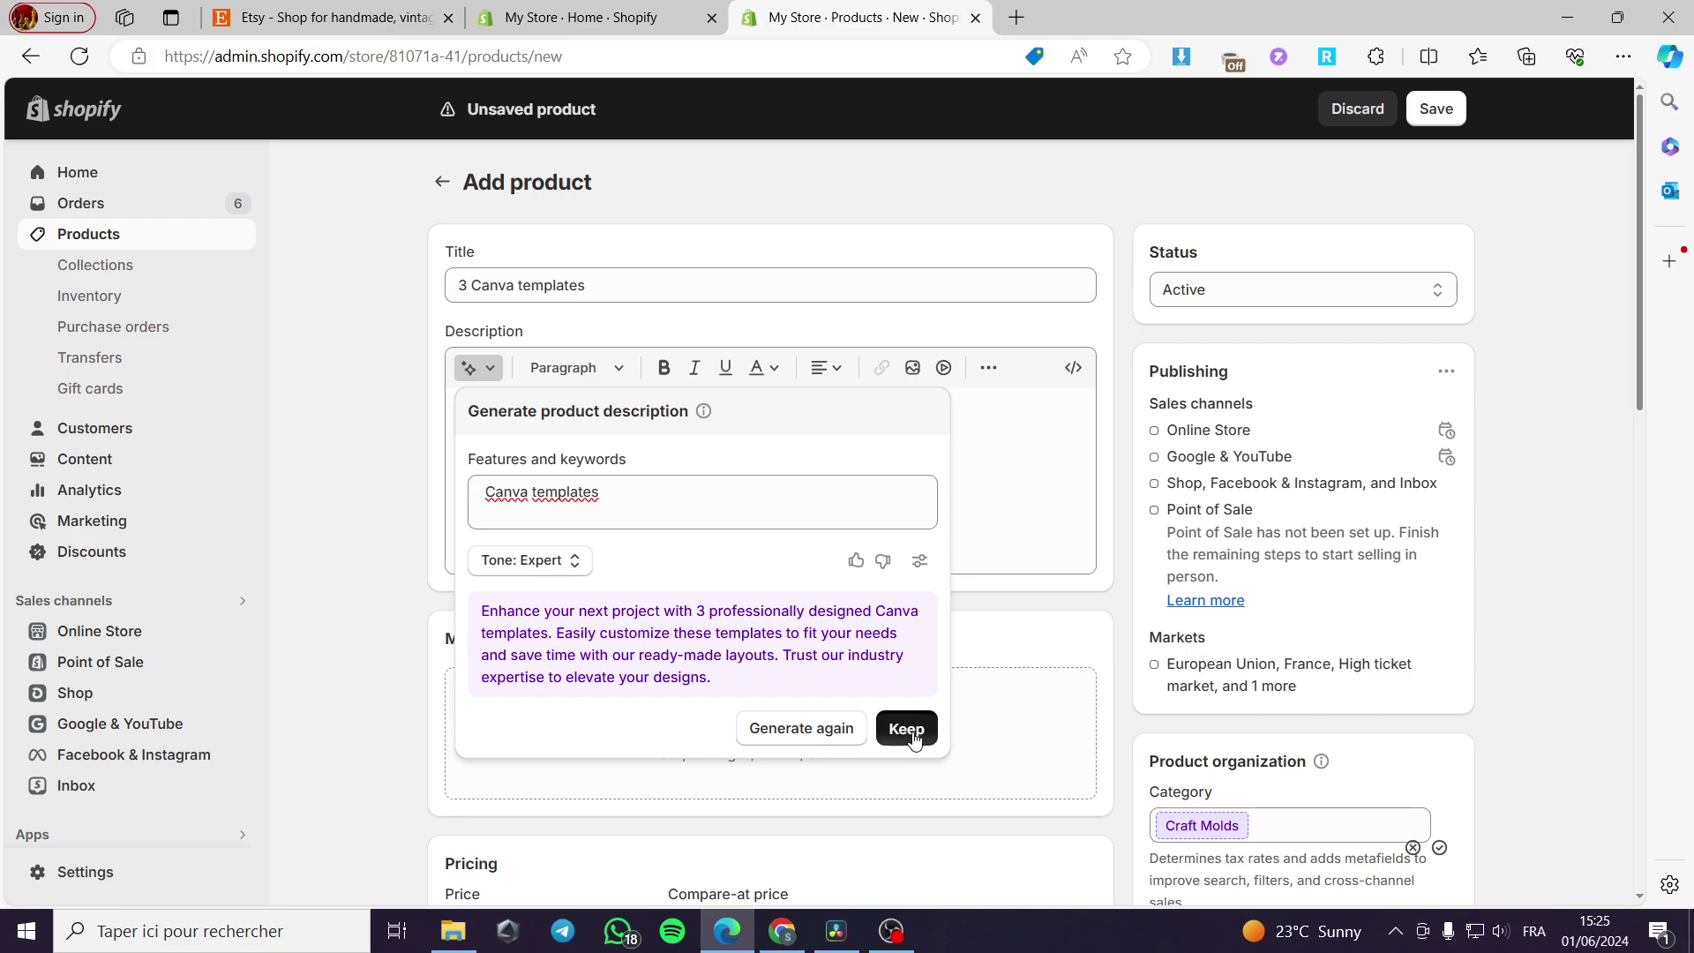
{"action": "scroll", "coordinate": [971, 481], "scroll_direction": "down", "scroll_amount": 3}
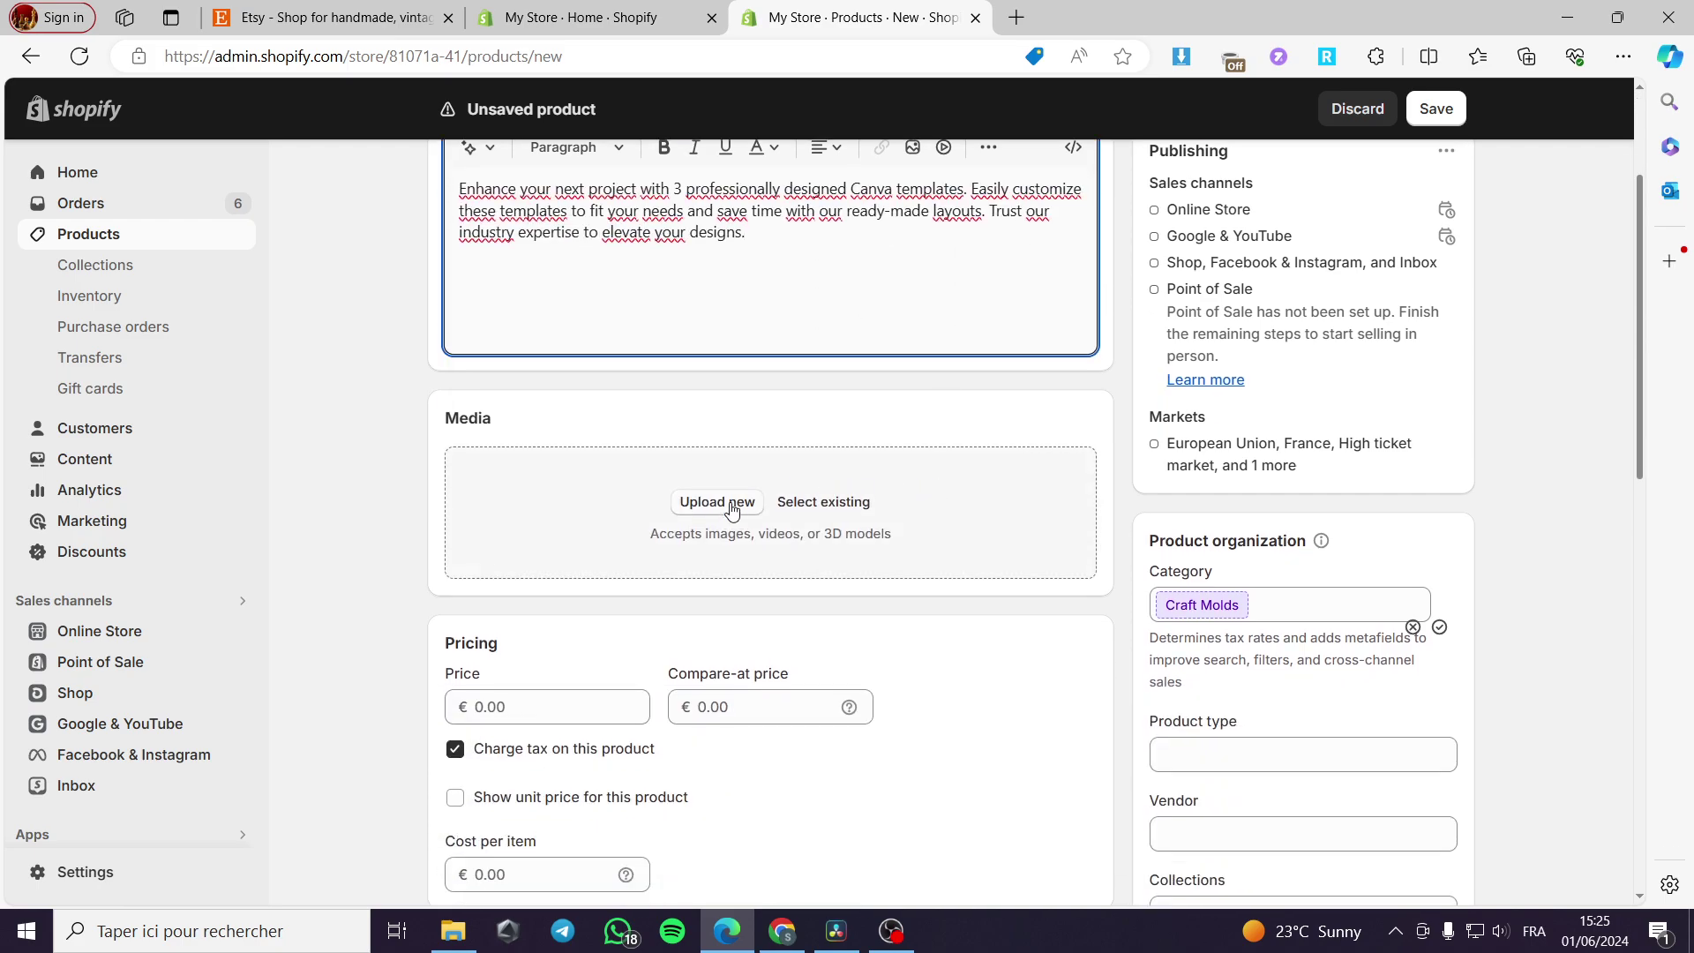
Step: Upload the Canva templates promo image from Téléchargements as product media
{"action": "left_click", "coordinate": [740, 504]}
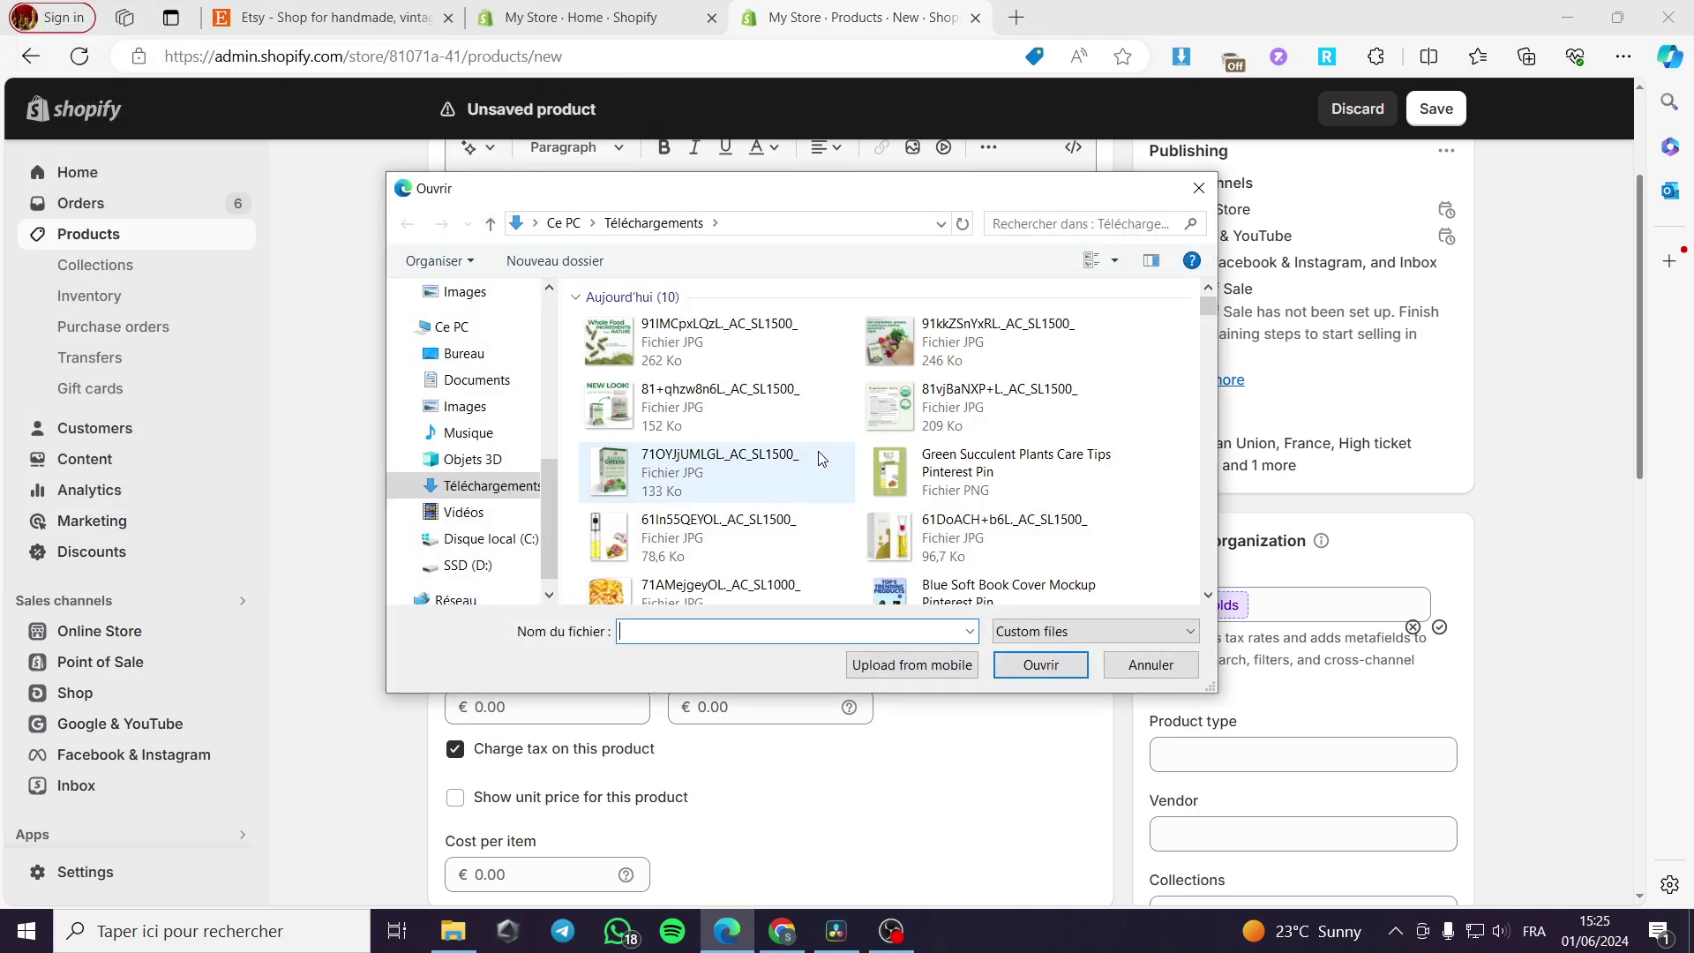
{"action": "scroll", "coordinate": [819, 458], "scroll_direction": "down", "scroll_amount": 5}
{"action": "scroll", "coordinate": [820, 457], "scroll_direction": "down", "scroll_amount": 4}
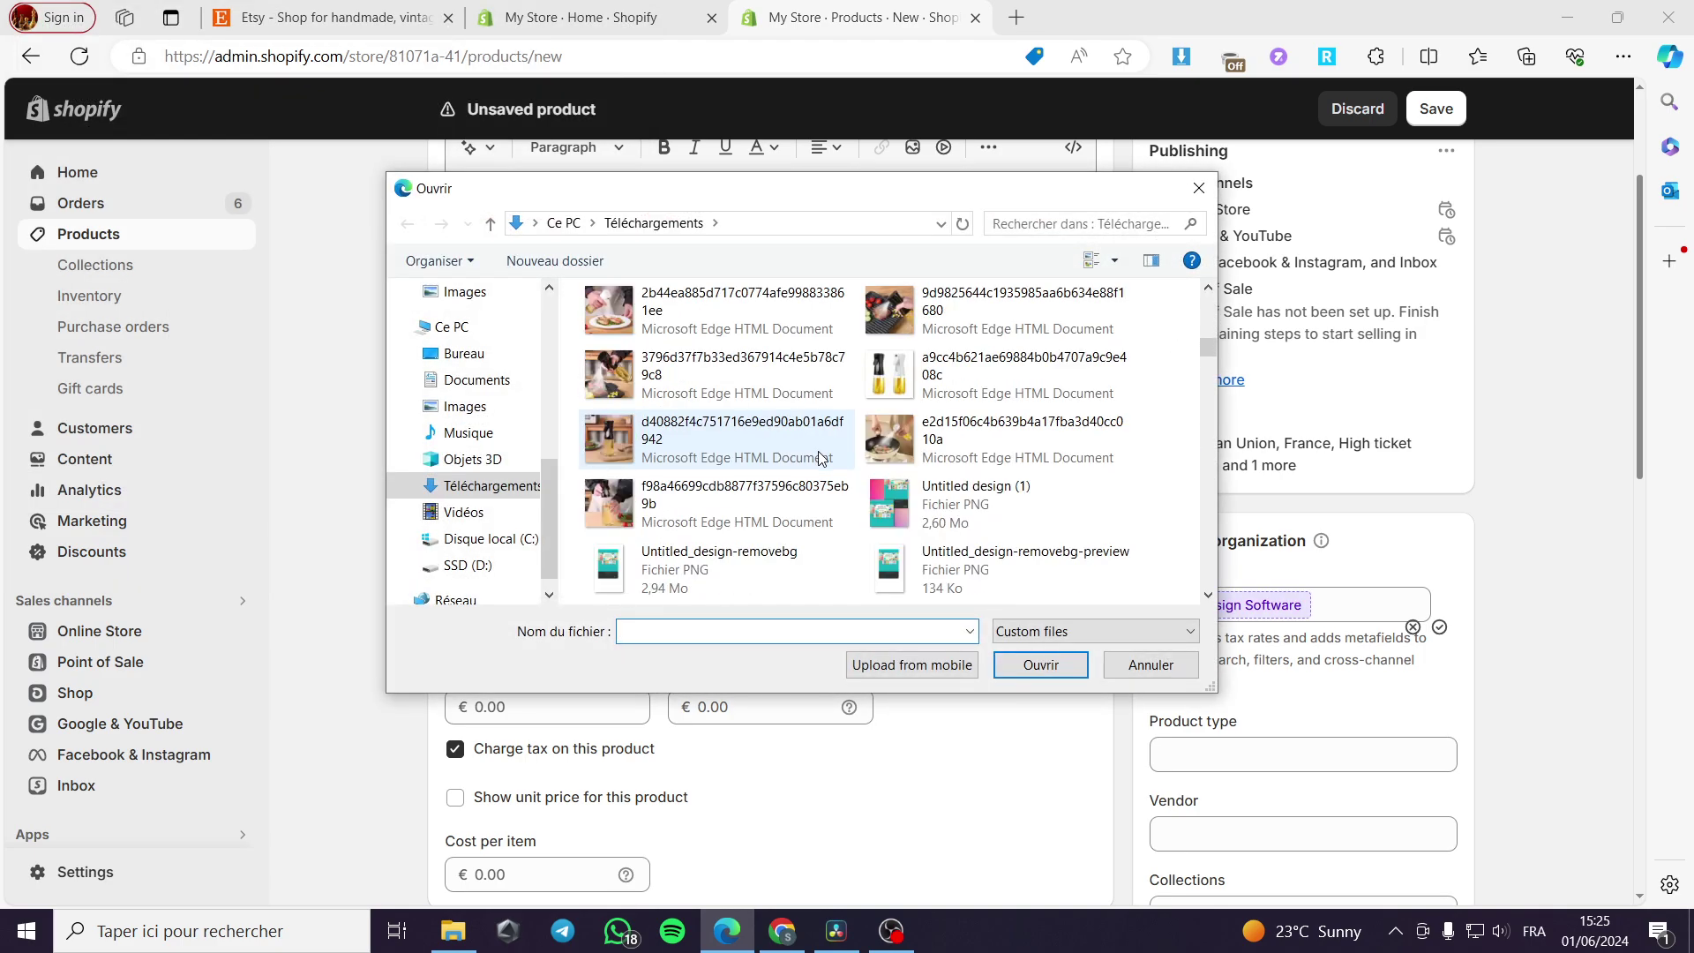
{"action": "double_click", "coordinate": [946, 566]}
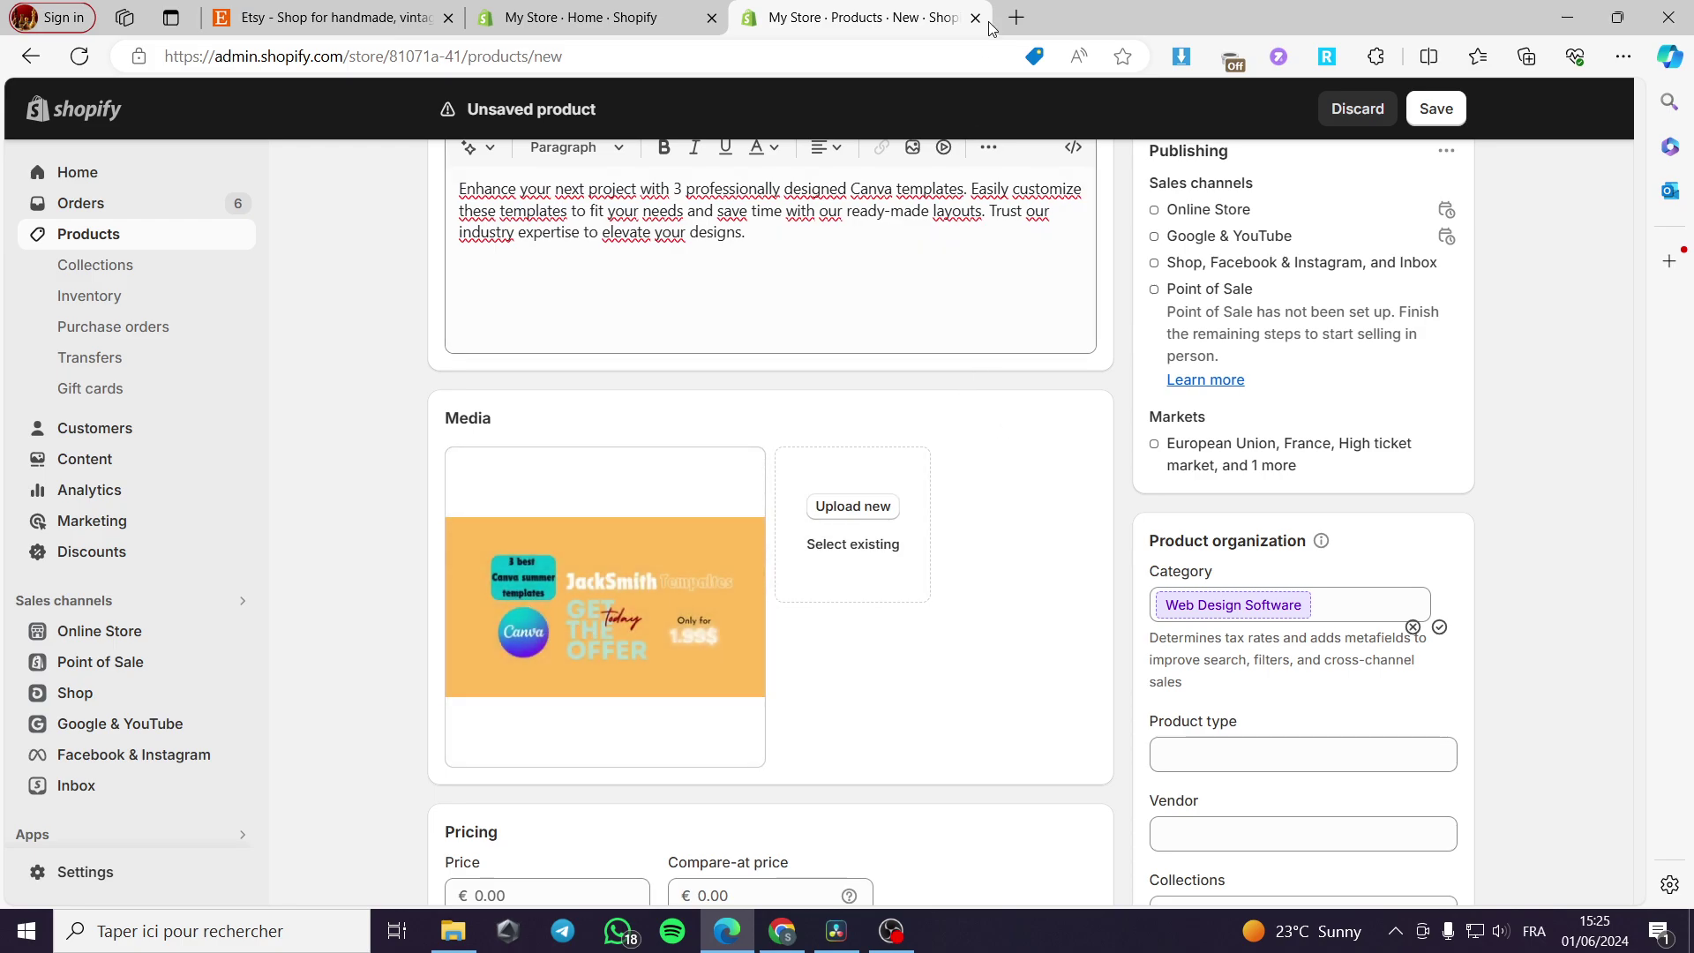
Step: Open canva.com in a new tab and open the Green Succulent Plants Care Tips Pinterest Pin
{"action": "left_click", "coordinate": [1015, 17]}
{"action": "type", "text": "canva"}
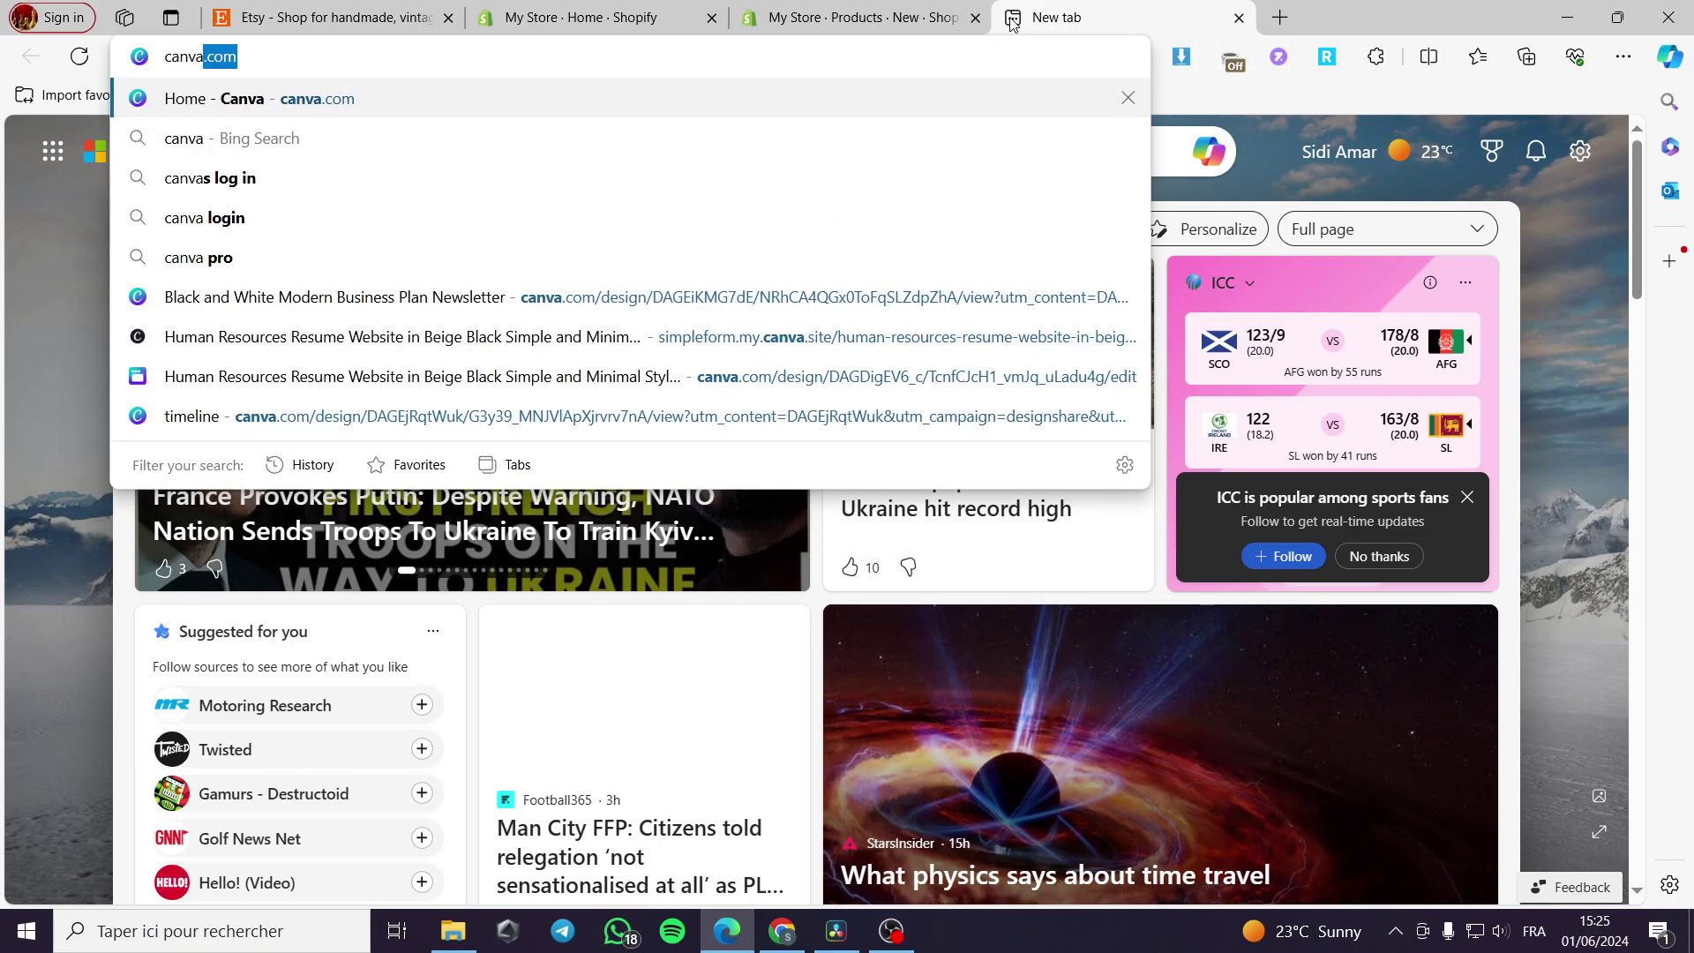
{"action": "left_click", "coordinate": [553, 97]}
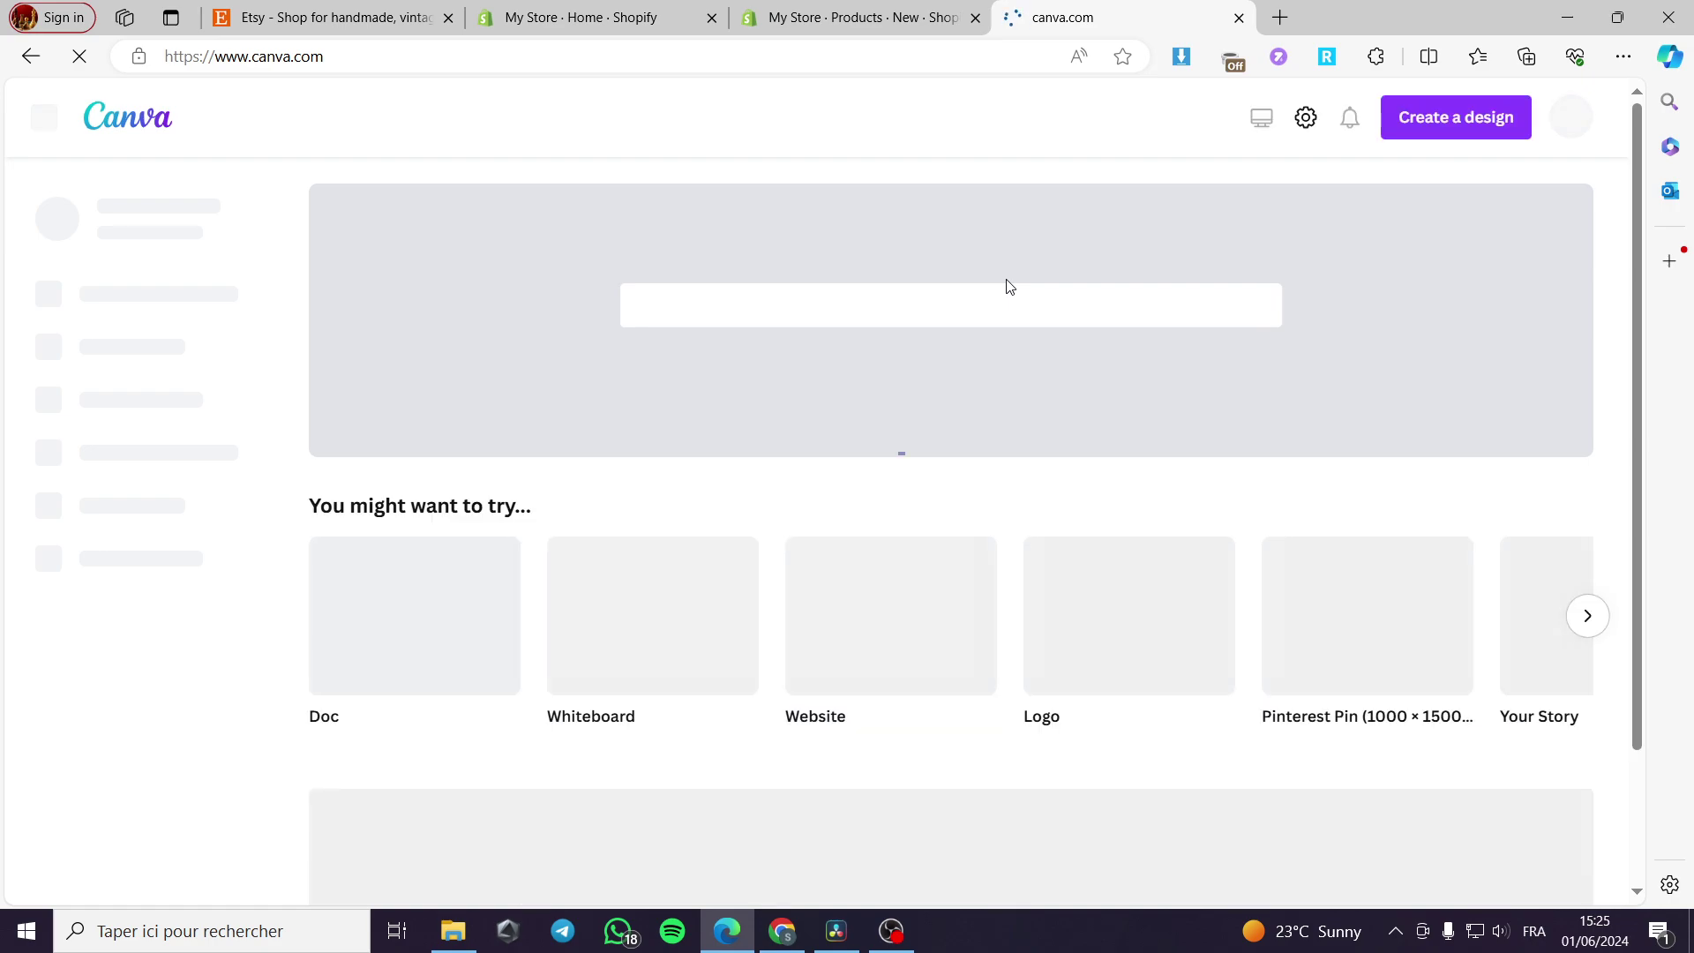
{"action": "scroll", "coordinate": [739, 525], "scroll_direction": "down", "scroll_amount": 2}
{"action": "scroll", "coordinate": [740, 525], "scroll_direction": "down", "scroll_amount": 5}
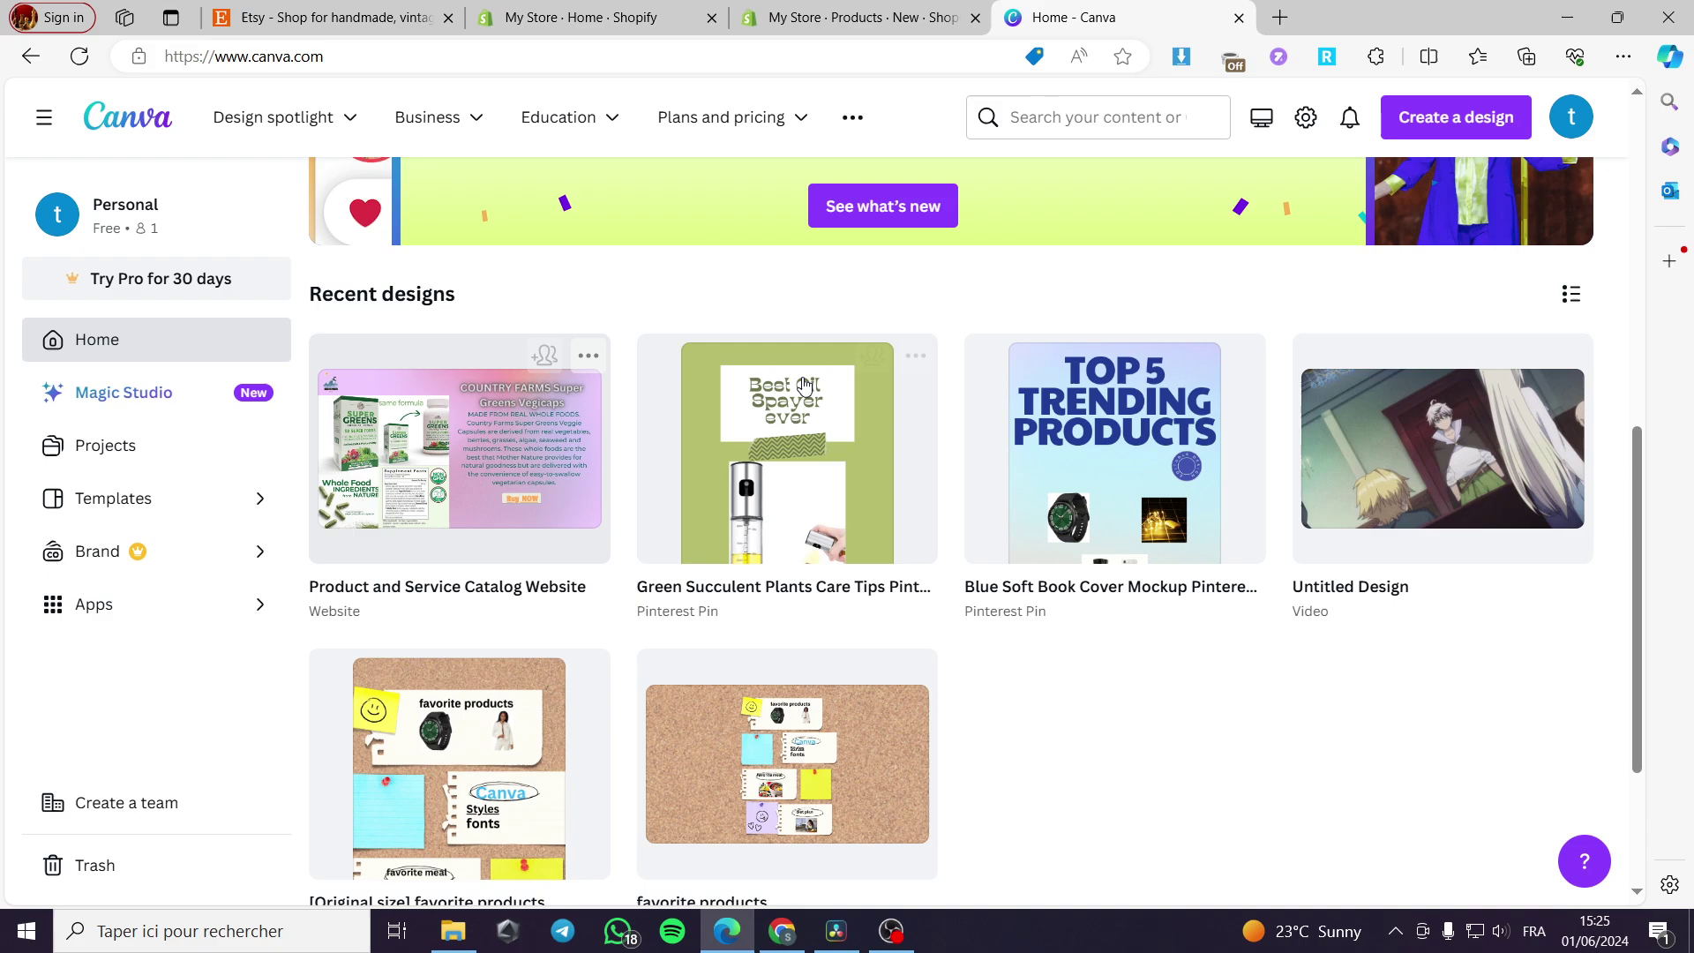
{"action": "left_click", "coordinate": [848, 521]}
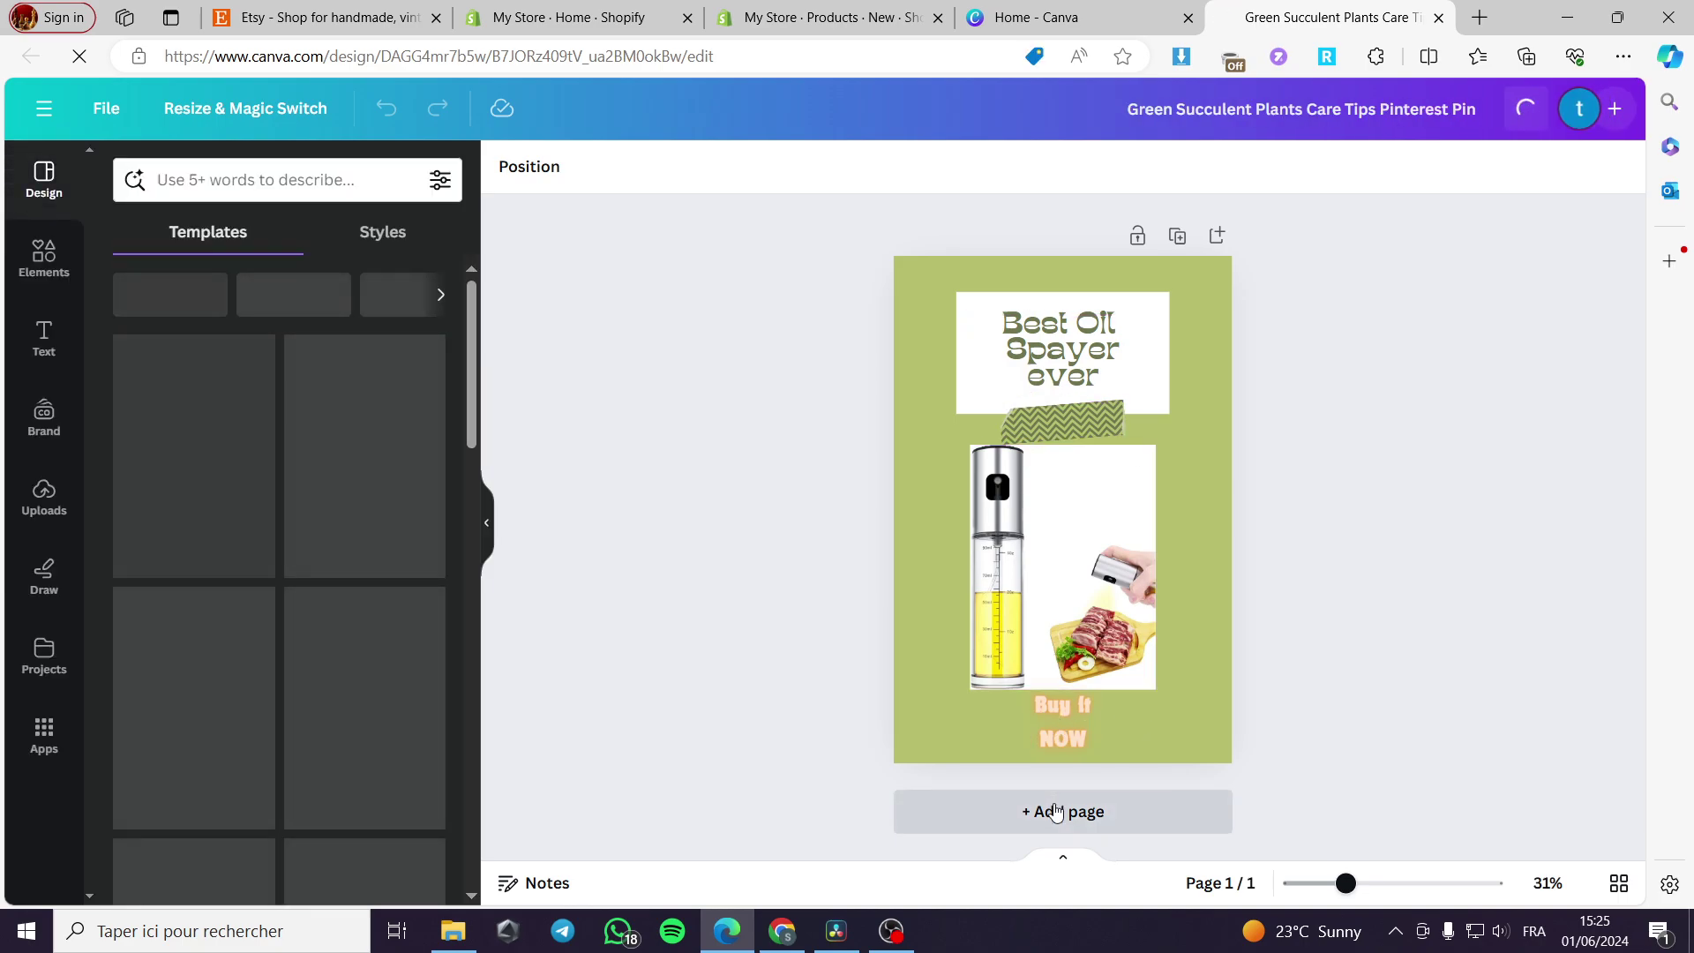
Step: Add a new page to the design with an orange background
{"action": "left_click", "coordinate": [935, 810]}
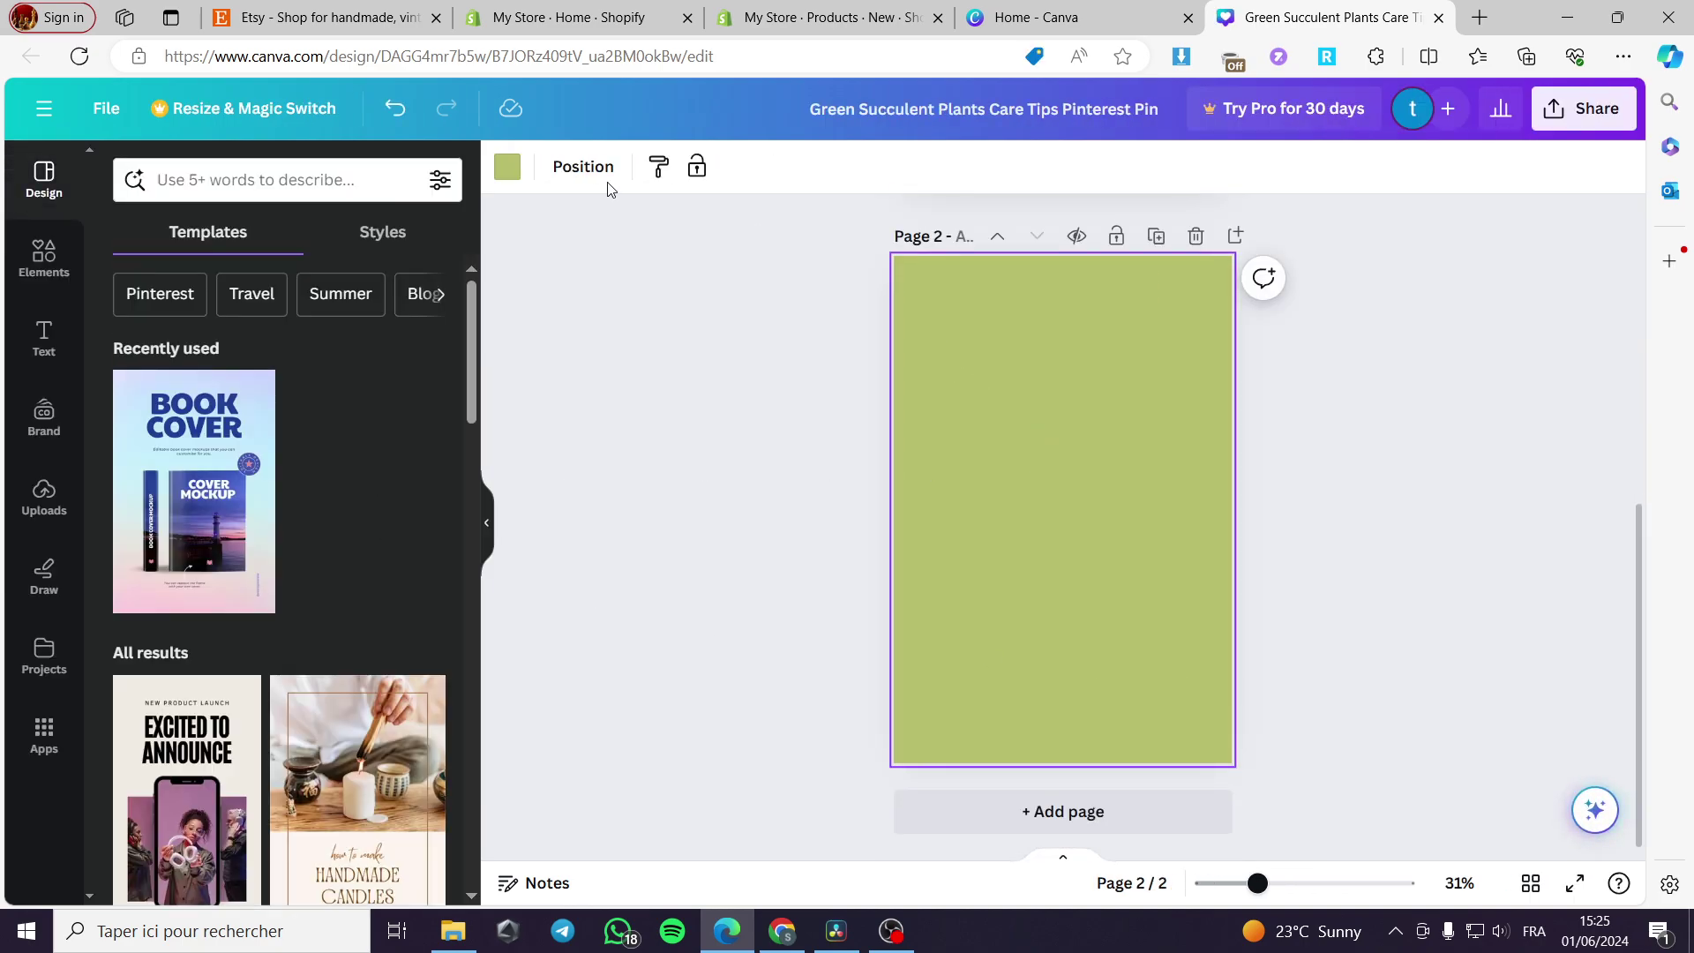
{"action": "left_click", "coordinate": [507, 167]}
{"action": "left_click", "coordinate": [370, 300]}
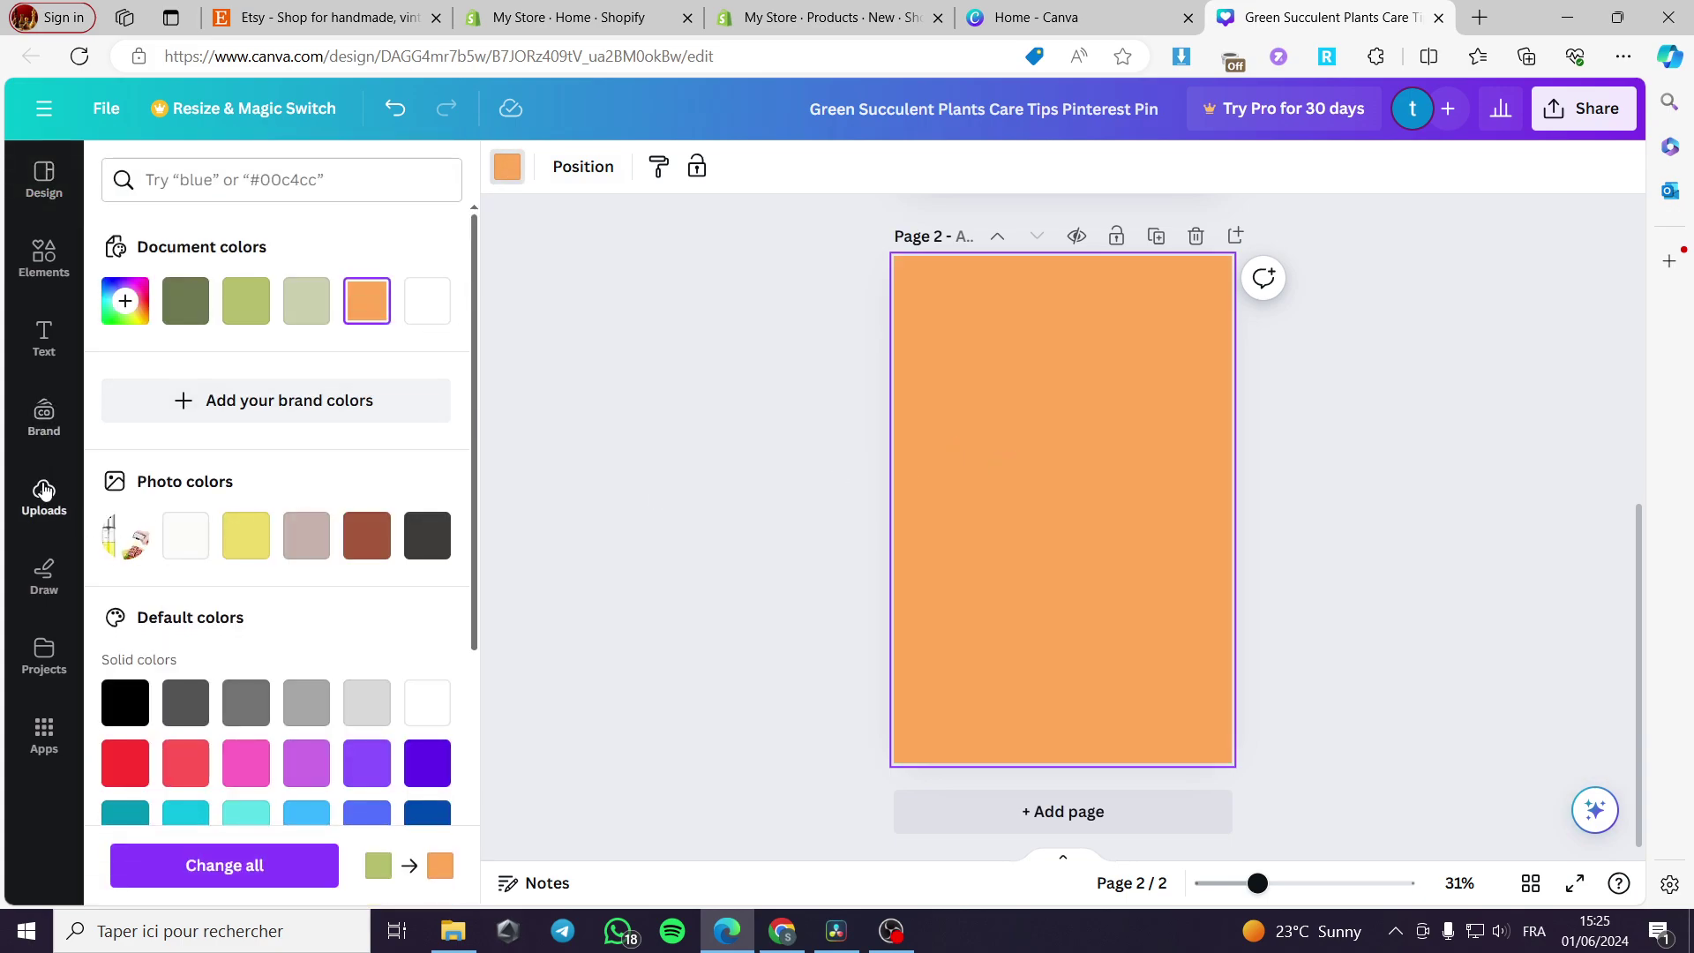
Step: Add and shrink binder clip, smiling sticky-note and stacked-books graphics on the page
{"action": "left_click", "coordinate": [48, 260]}
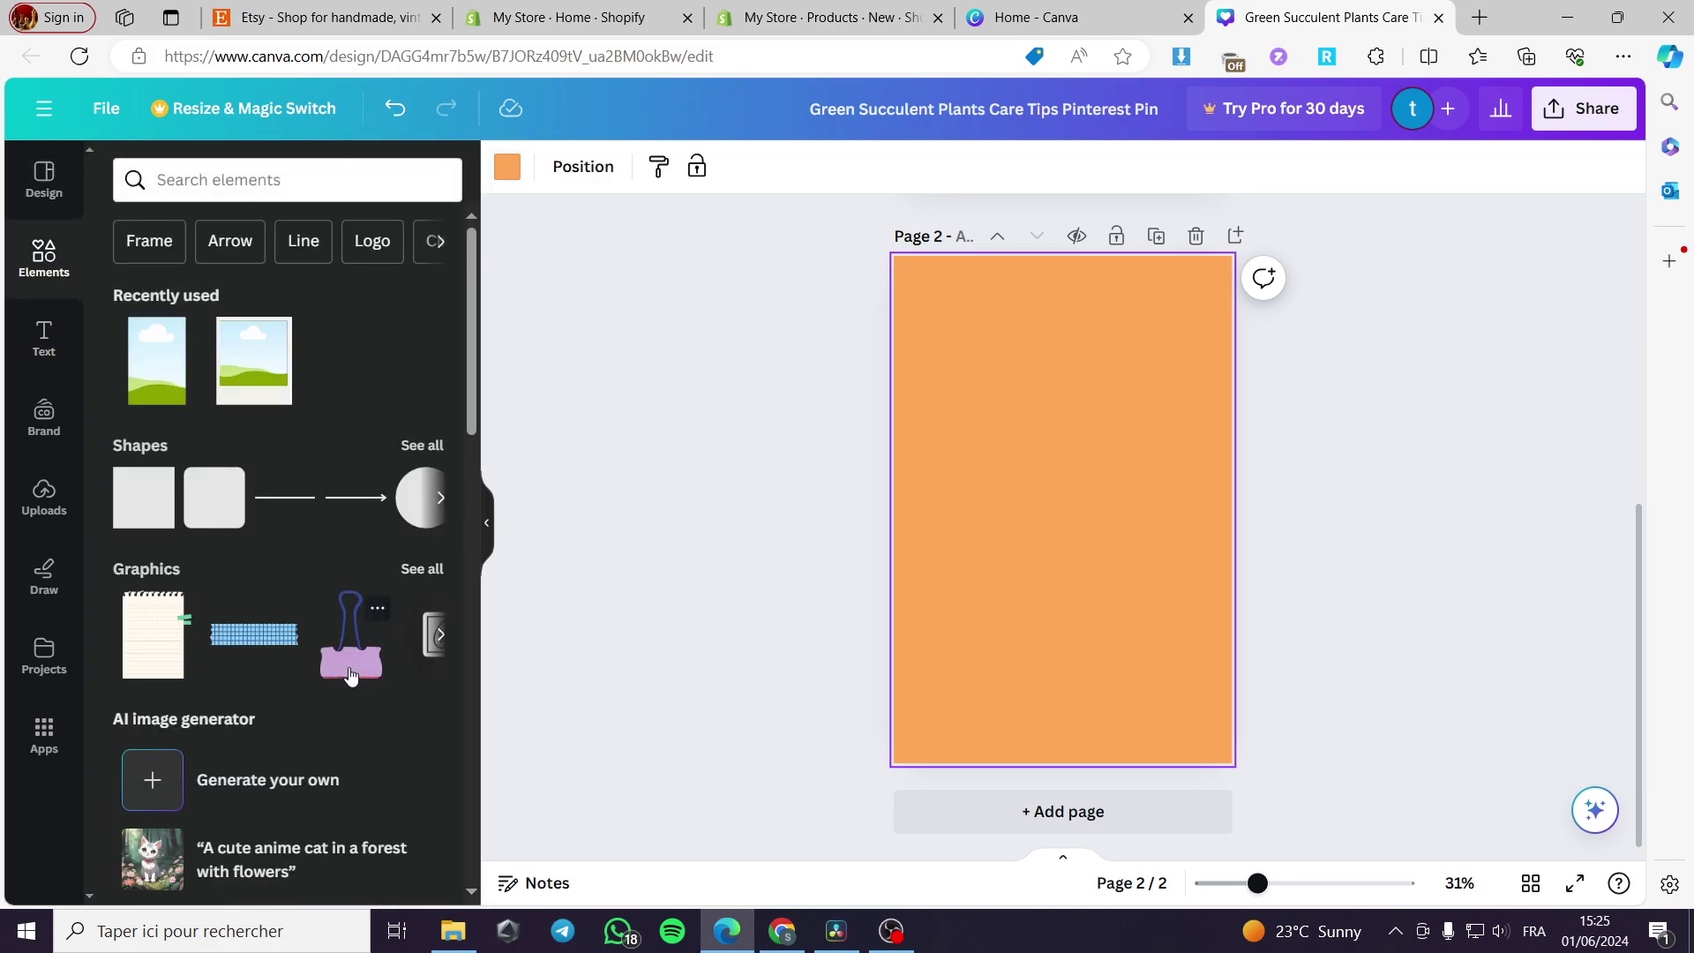
{"action": "left_click", "coordinate": [355, 663]}
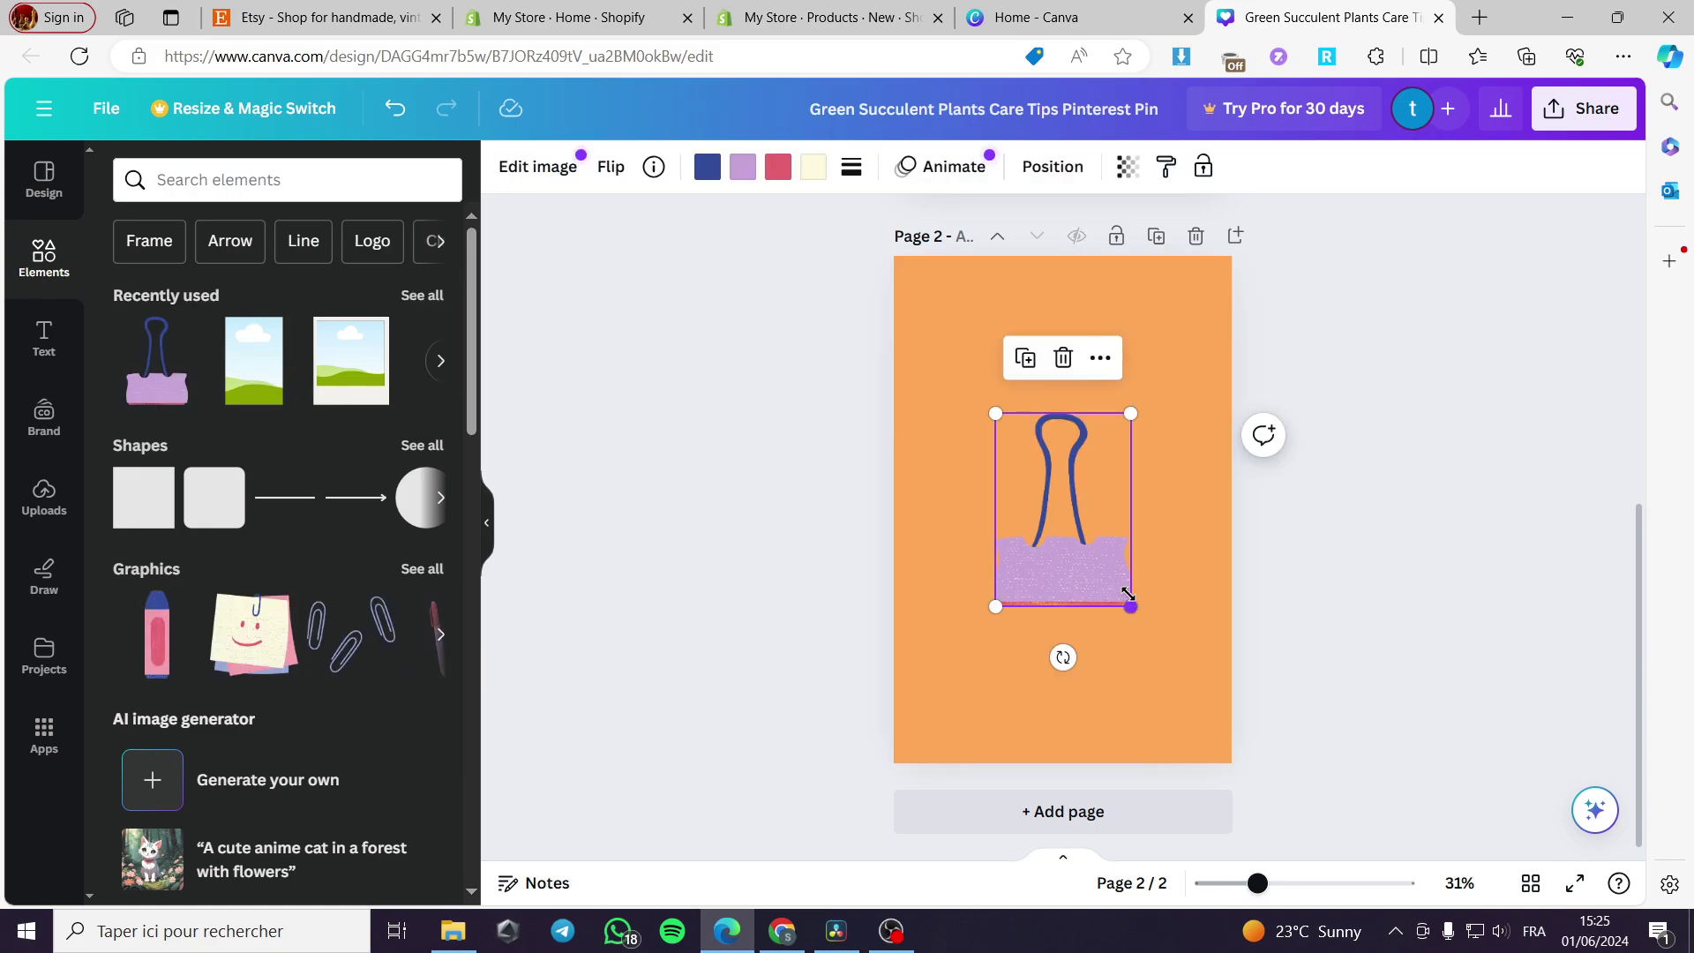
{"action": "left_click_drag", "start_coordinate": [1124, 599], "coordinate": [954, 325]}
{"action": "left_click", "coordinate": [239, 637]}
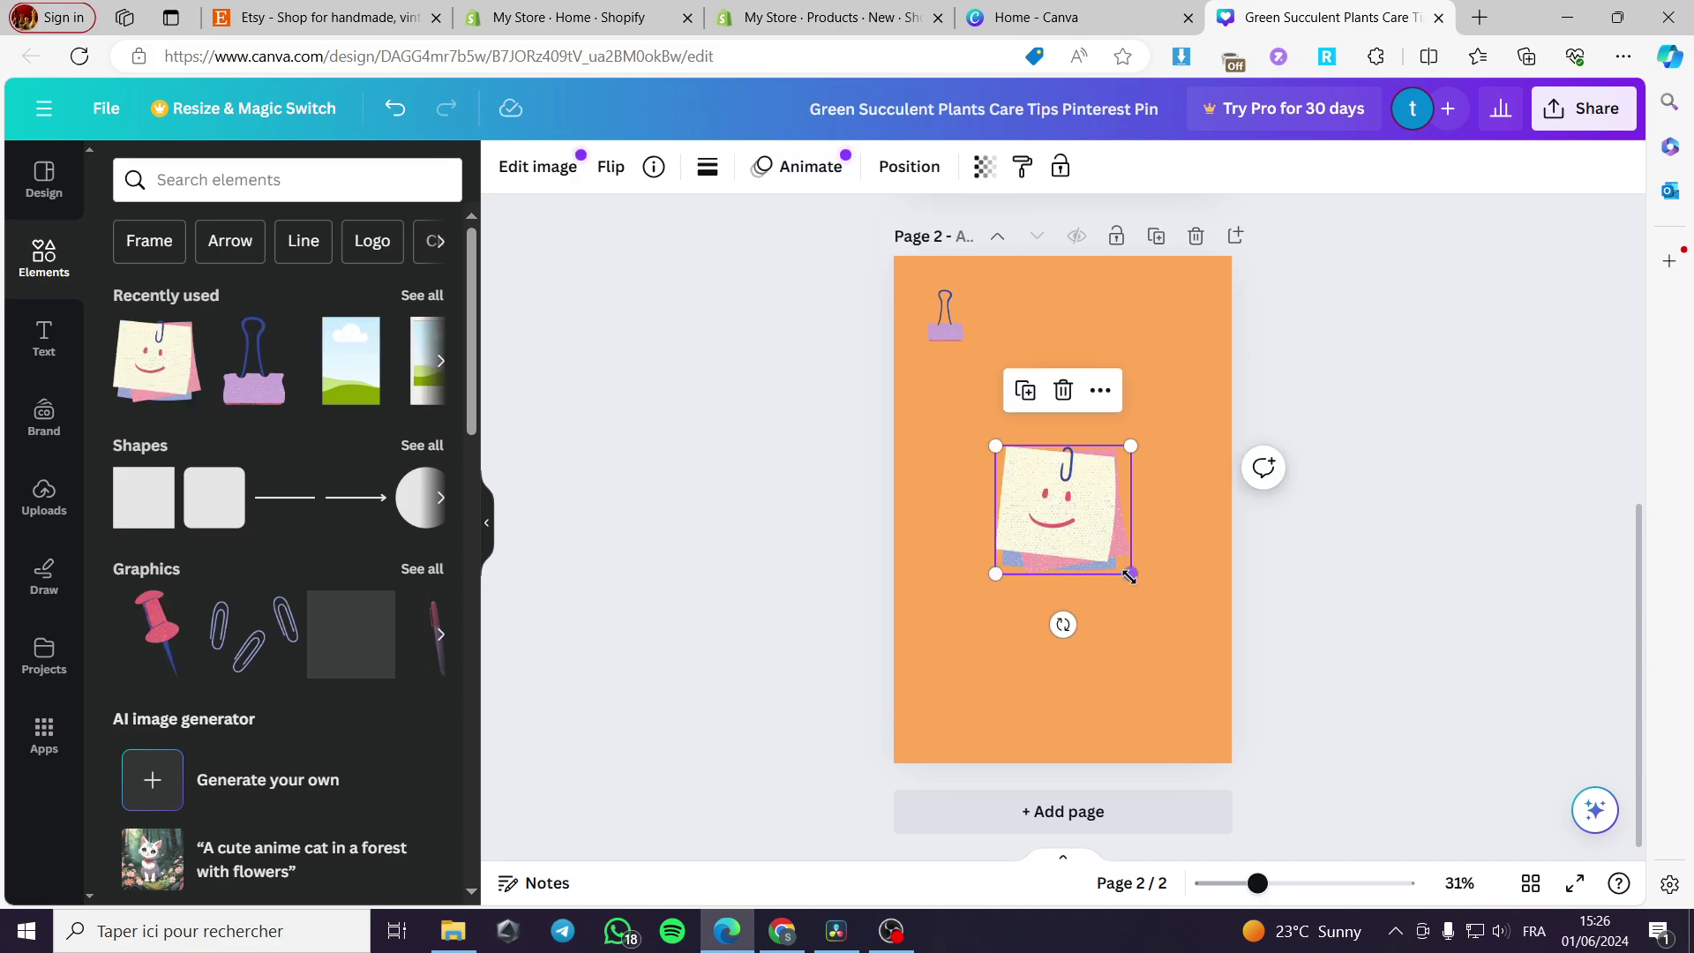
{"action": "left_click_drag", "start_coordinate": [1117, 569], "coordinate": [1198, 704]}
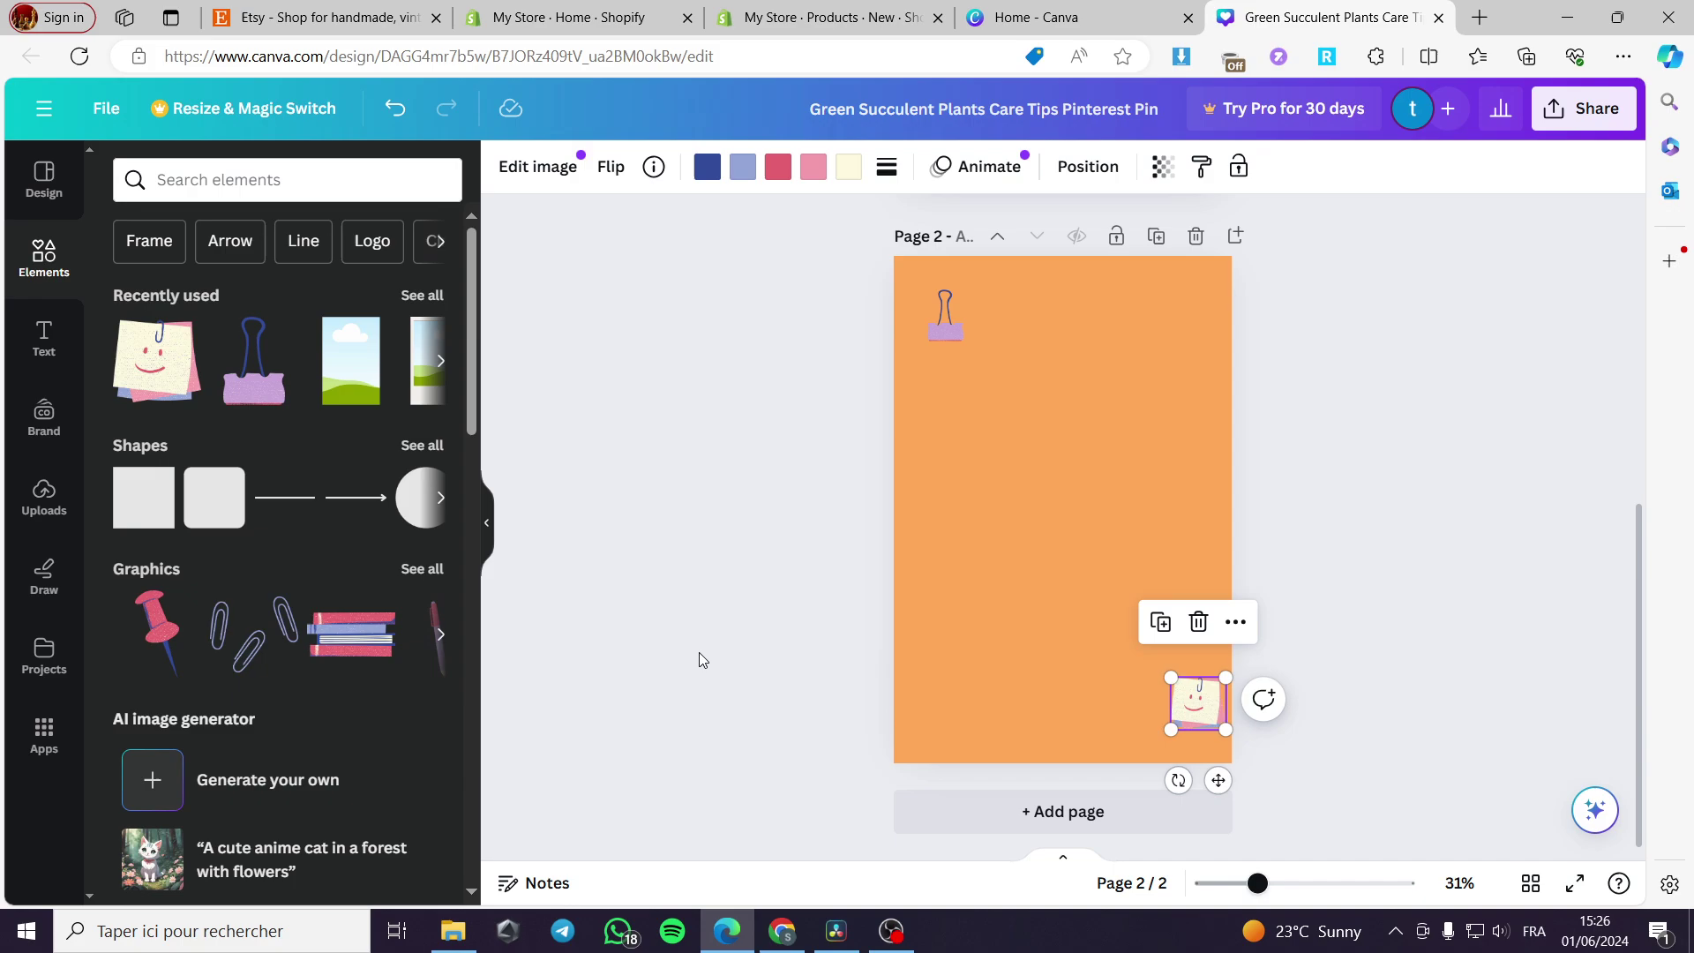
{"action": "left_click", "coordinate": [333, 648]}
{"action": "left_click_drag", "start_coordinate": [1130, 540], "coordinate": [945, 710]}
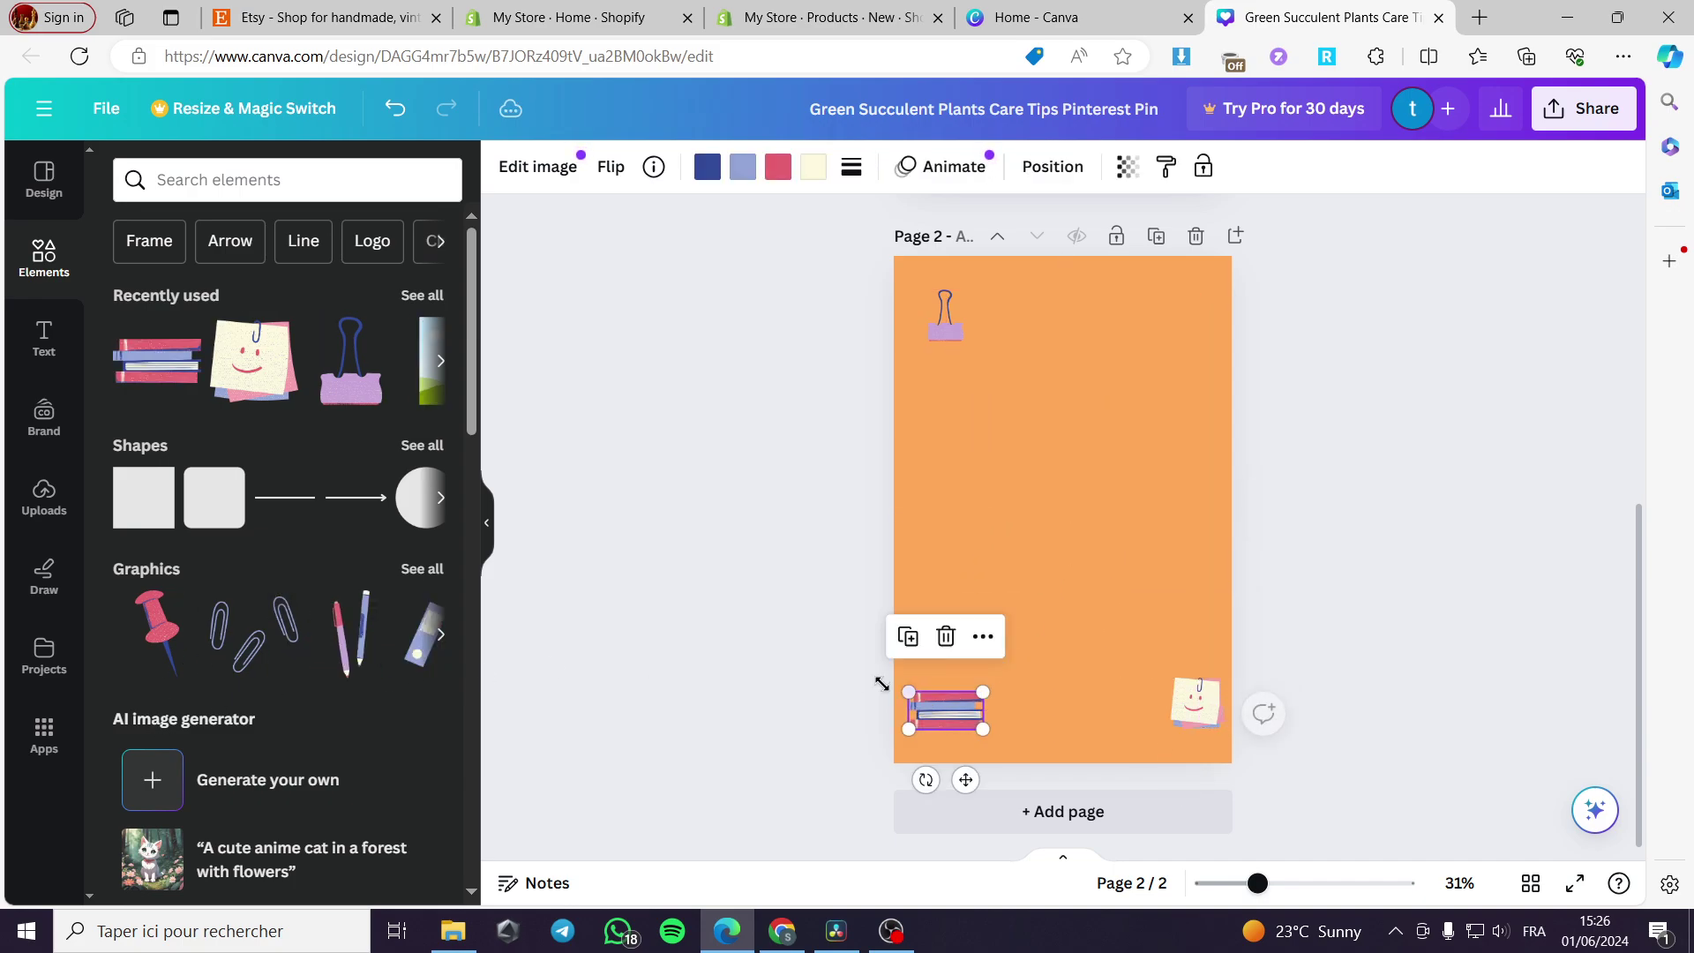
Step: Add a checklist note graphic, shrunk and placed in the top-right corner
{"action": "left_click", "coordinate": [441, 634]}
{"action": "left_click", "coordinate": [344, 653]}
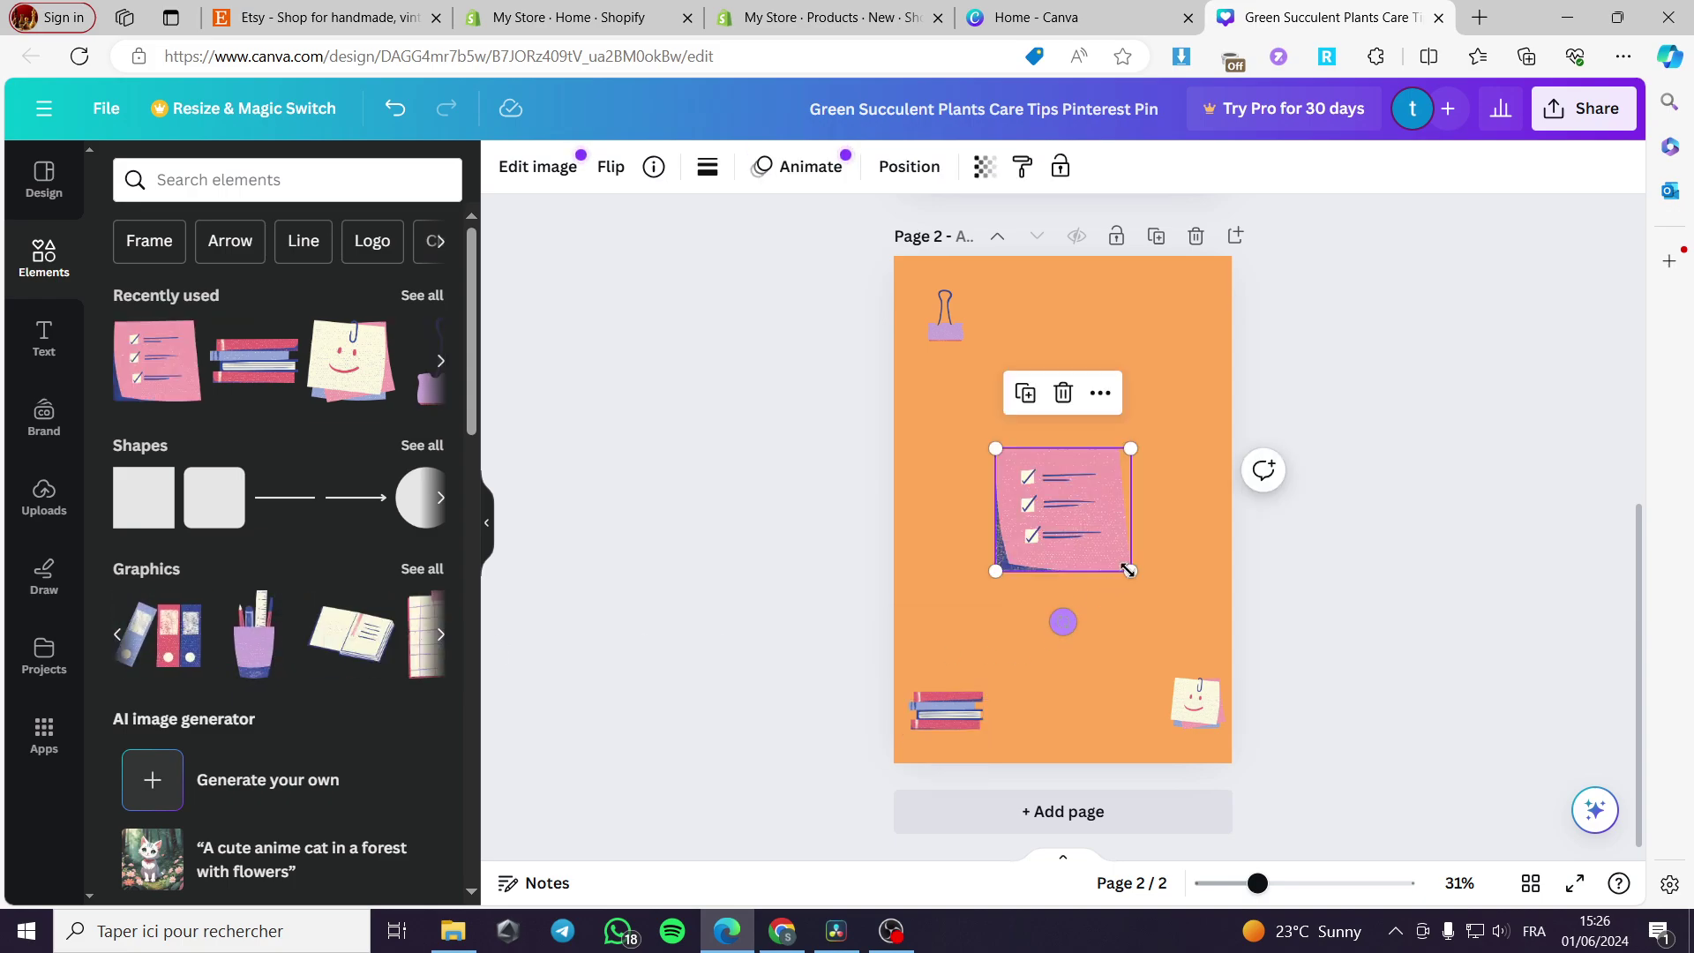
{"action": "left_click_drag", "start_coordinate": [1133, 574], "coordinate": [1192, 318]}
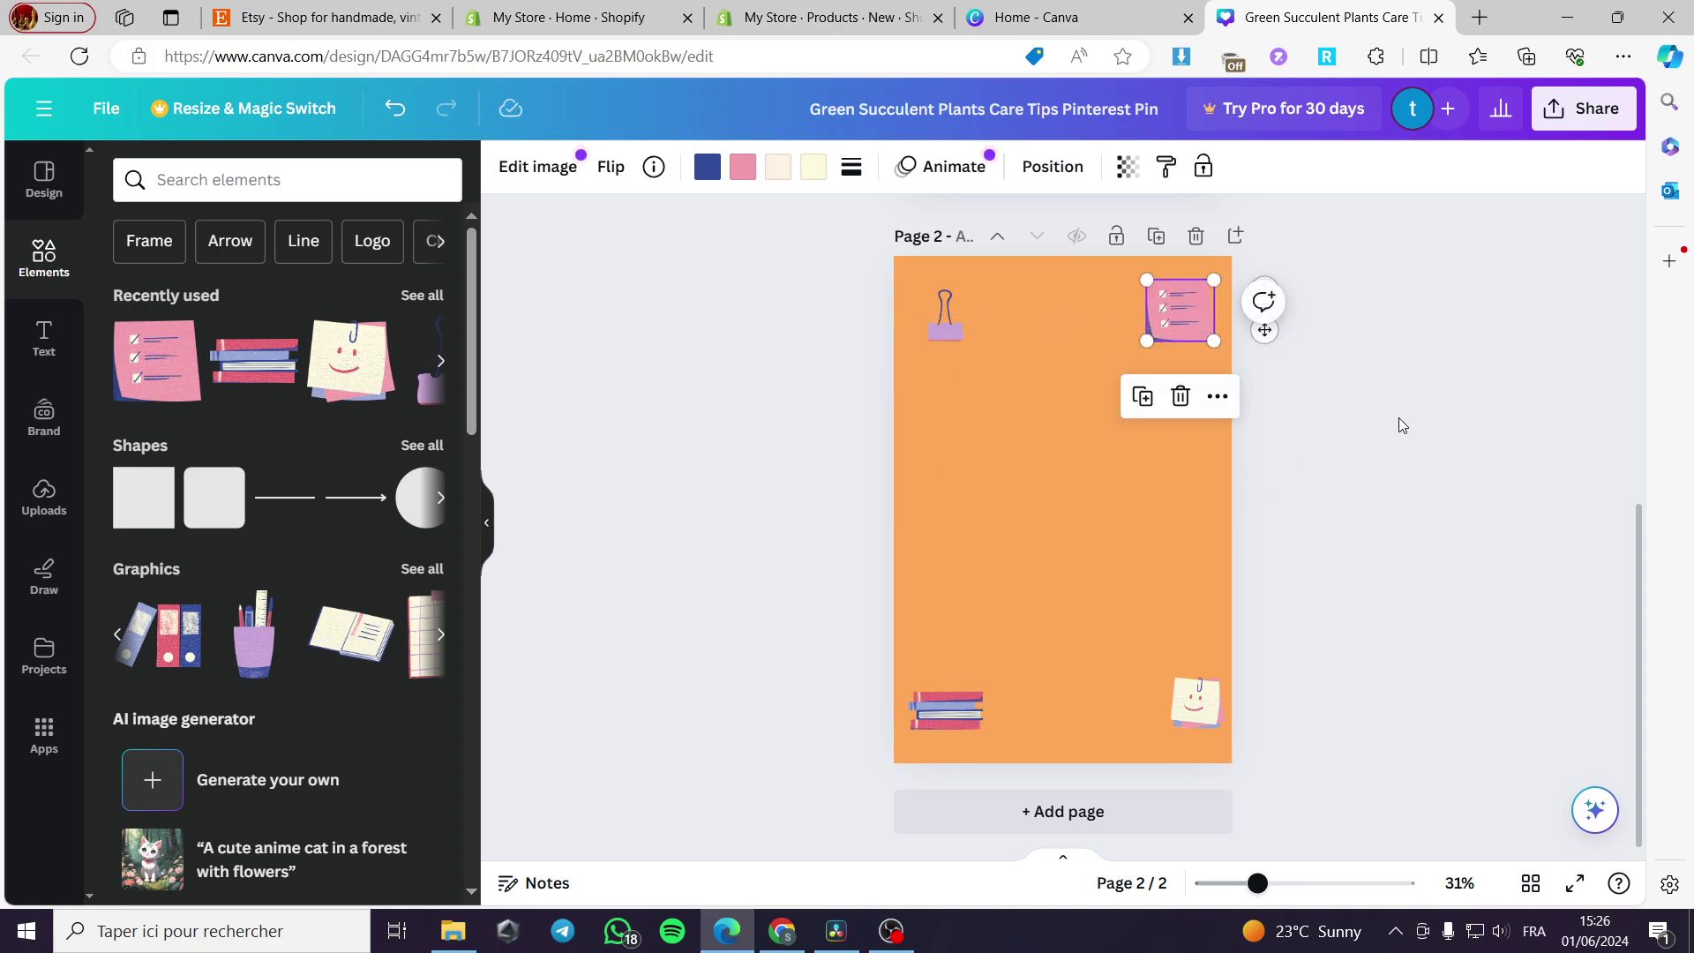
{"action": "left_click", "coordinate": [1395, 423]}
Step: Insert the uploaded summer surf image onto the page
{"action": "left_click", "coordinate": [33, 518]}
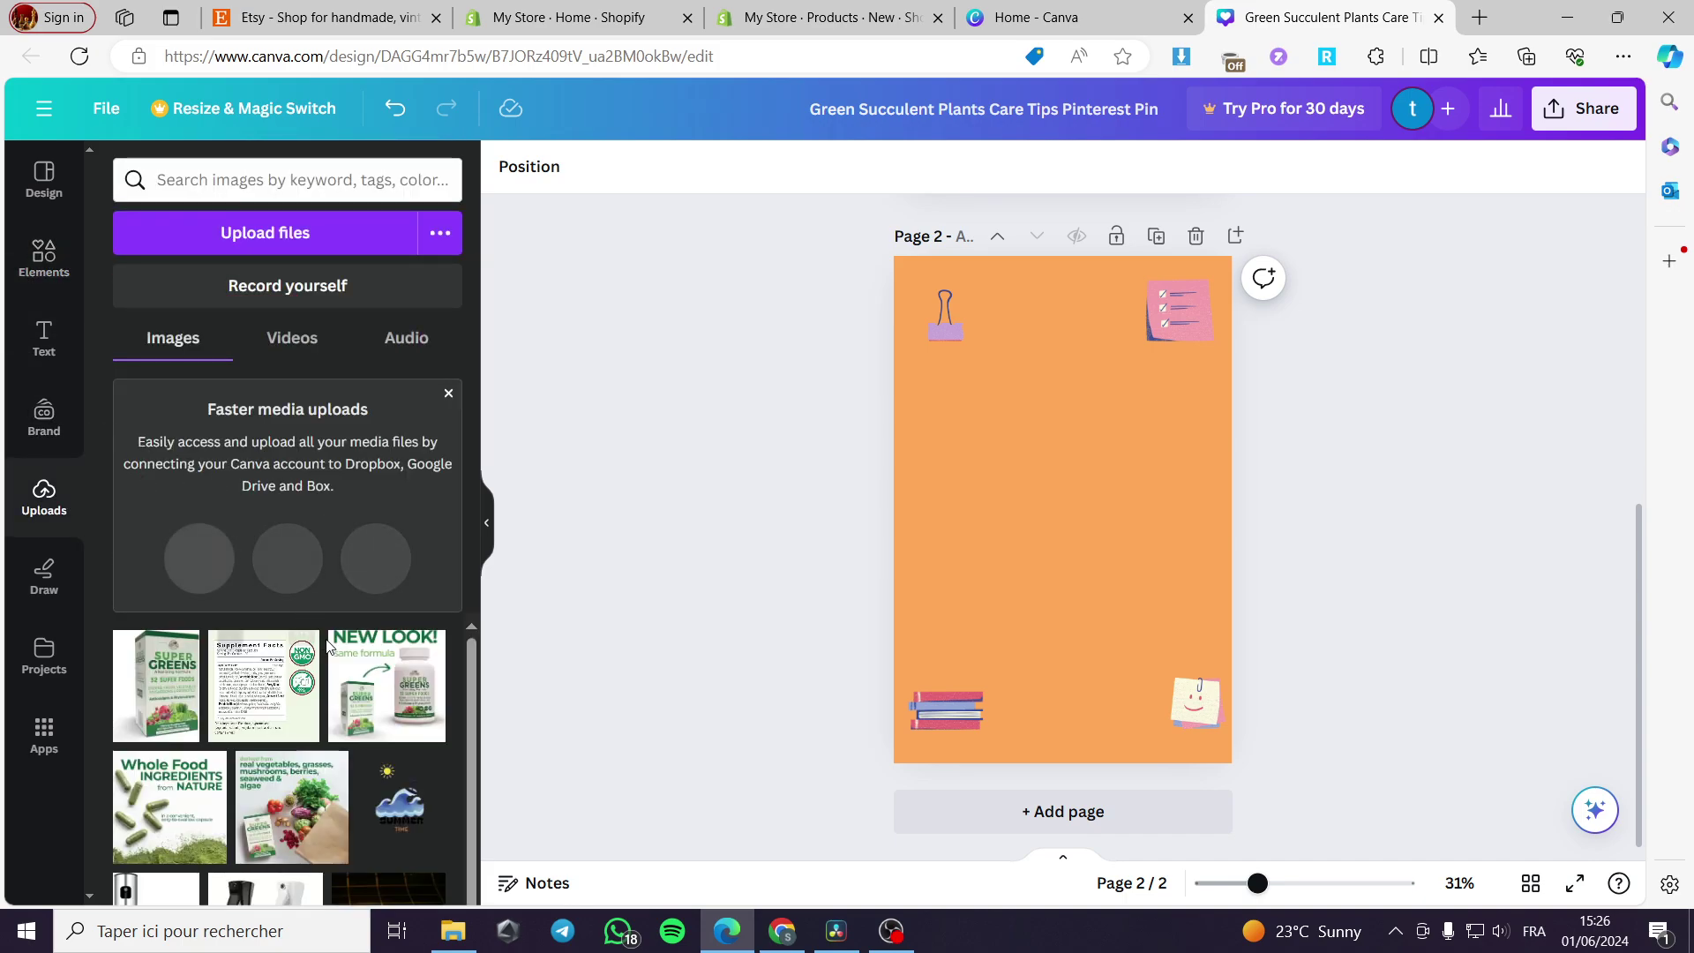
{"action": "scroll", "coordinate": [379, 688], "scroll_direction": "down", "scroll_amount": 2}
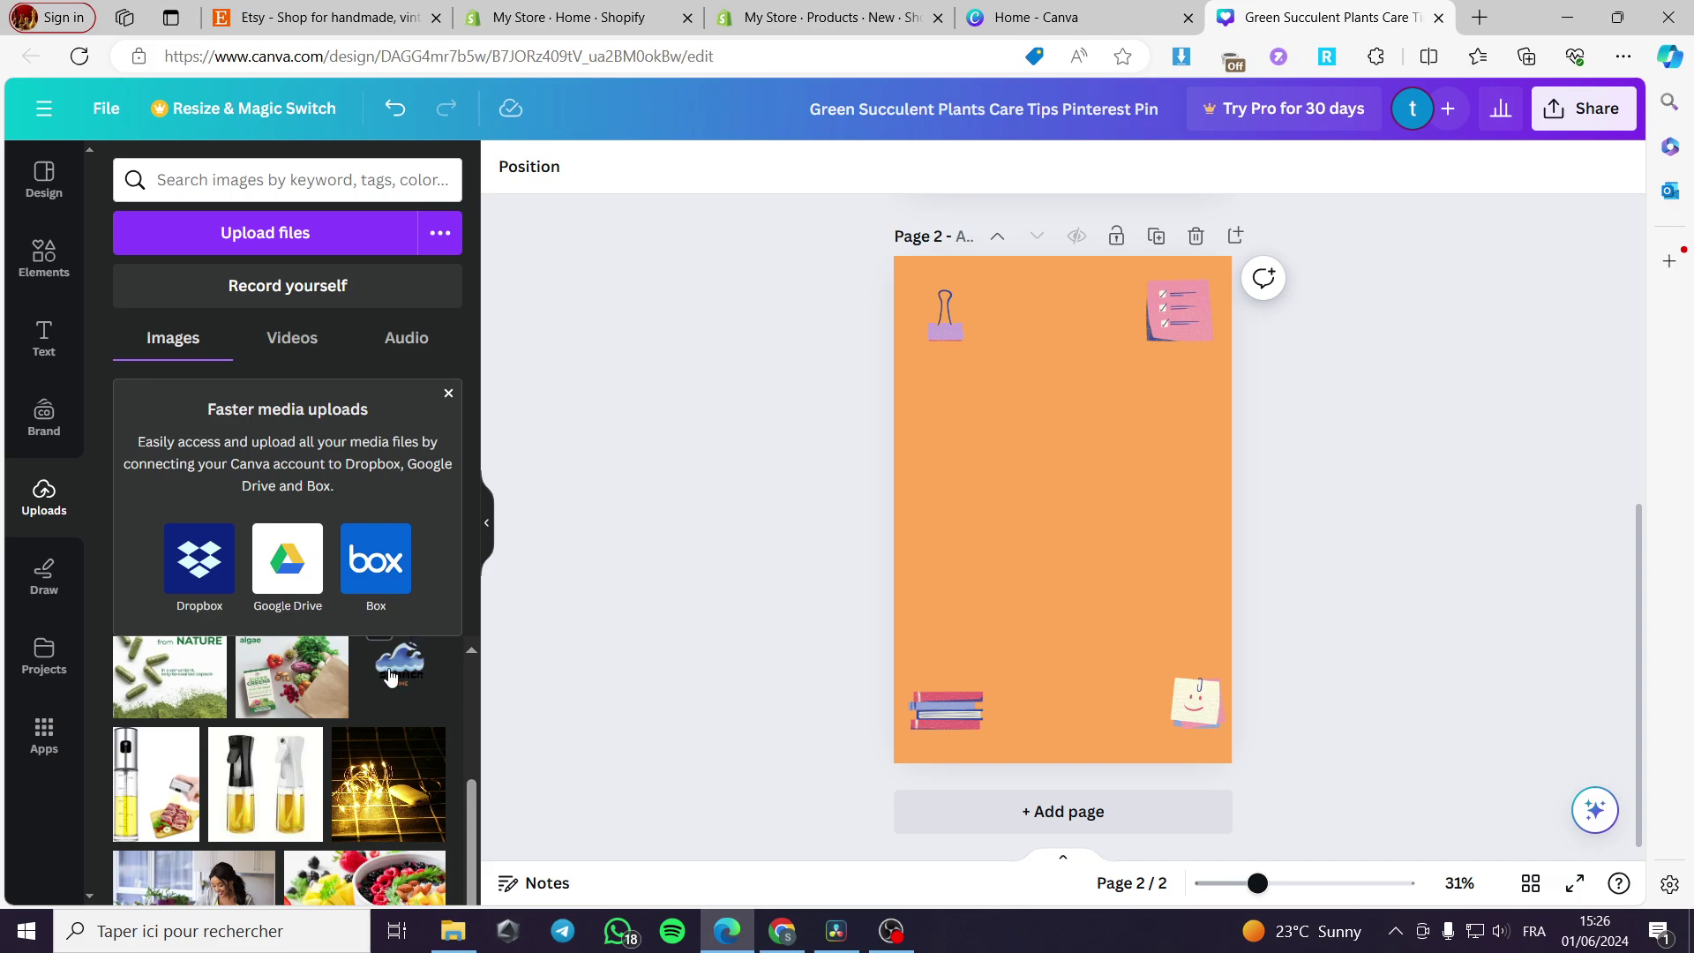
{"action": "left_click", "coordinate": [390, 676]}
{"action": "left_click", "coordinate": [1354, 613]}
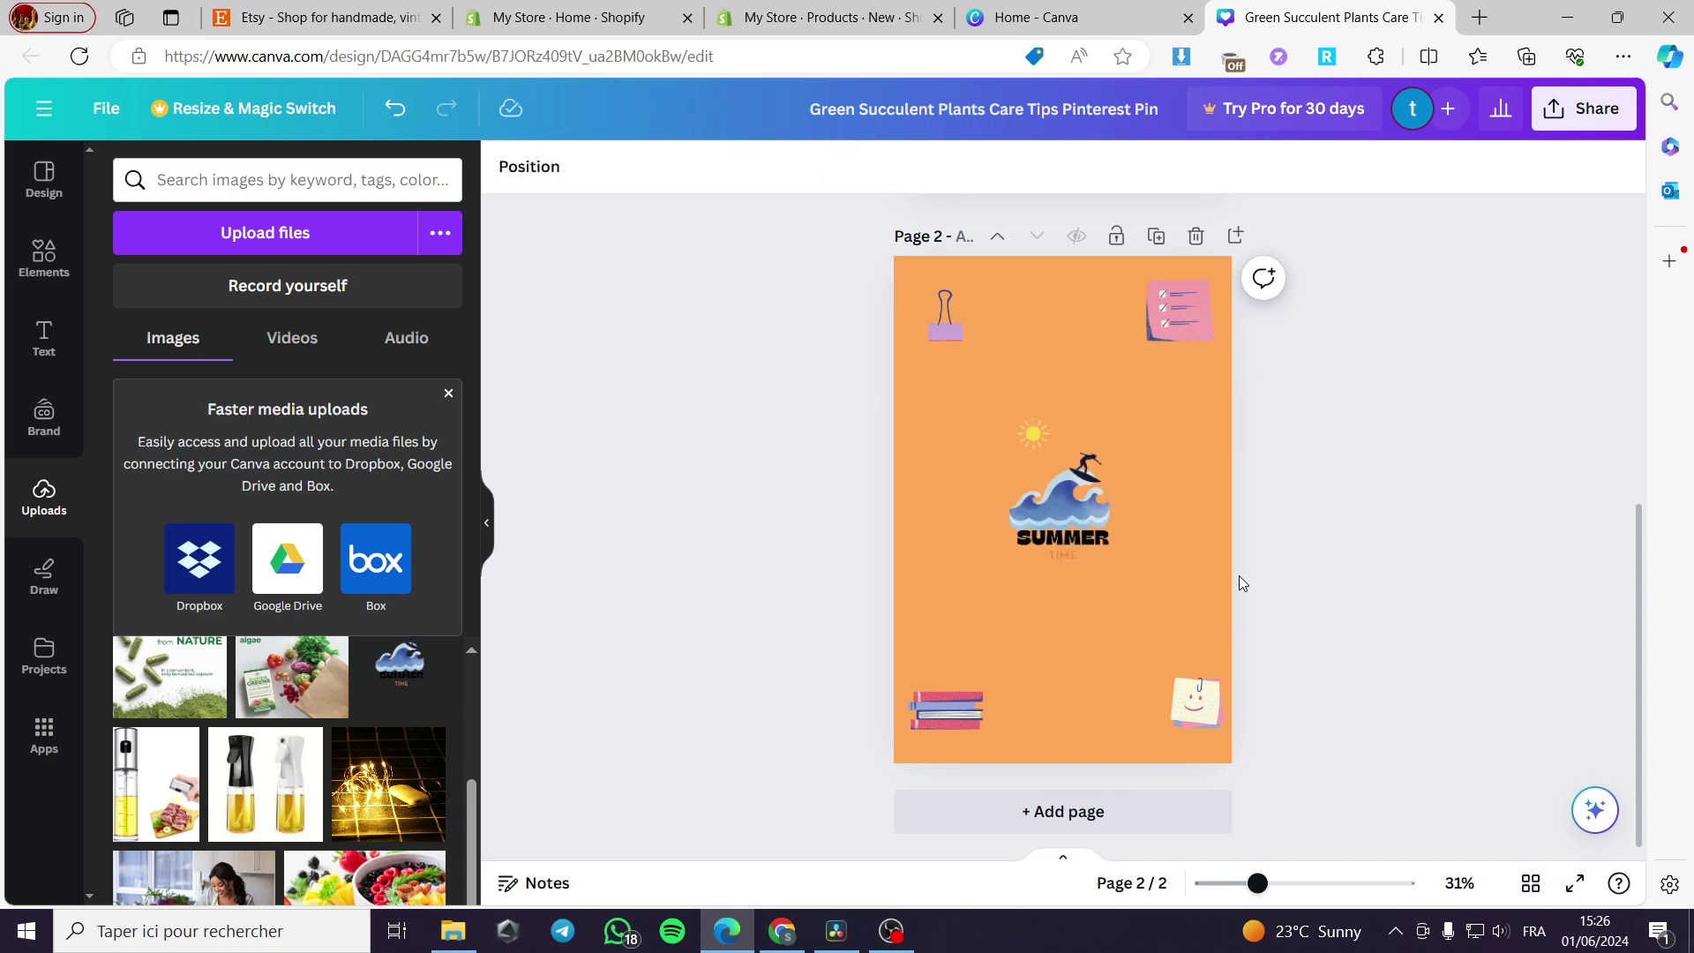
{"action": "scroll", "coordinate": [1218, 573], "scroll_direction": "up", "scroll_amount": 5}
{"action": "scroll", "coordinate": [1193, 570], "scroll_direction": "down", "scroll_amount": 5}
Step: Add a third page with a purple background
{"action": "left_click", "coordinate": [1096, 812]}
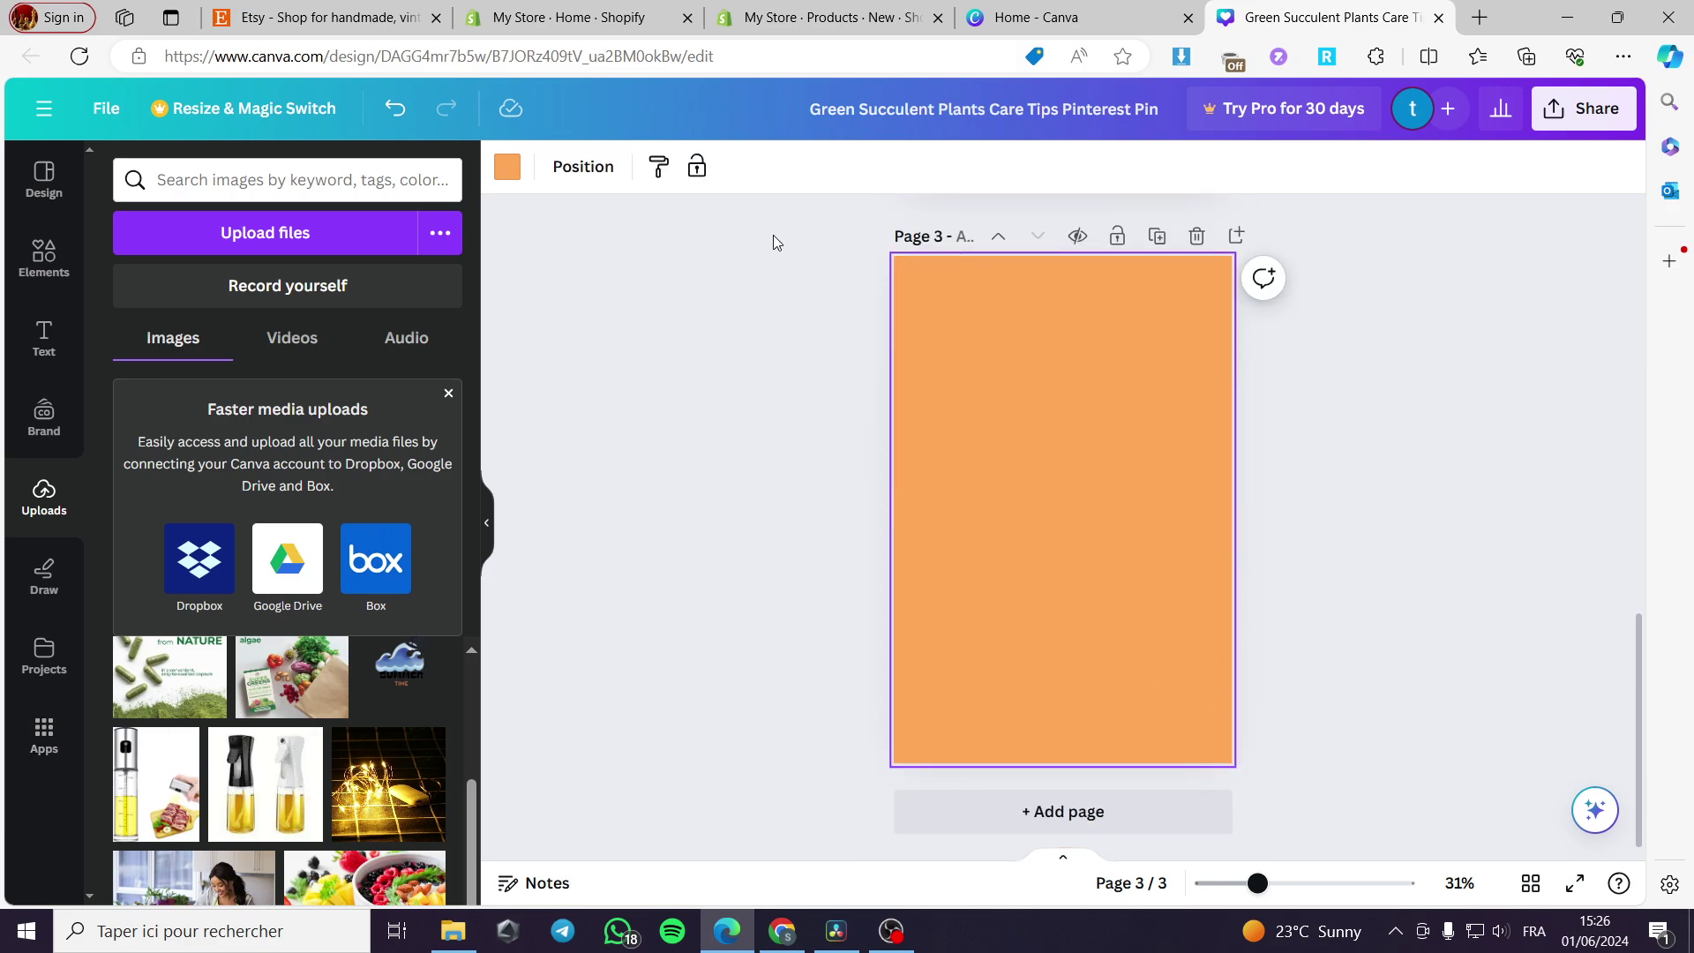
{"action": "left_click", "coordinate": [515, 179]}
{"action": "left_click", "coordinate": [367, 361]}
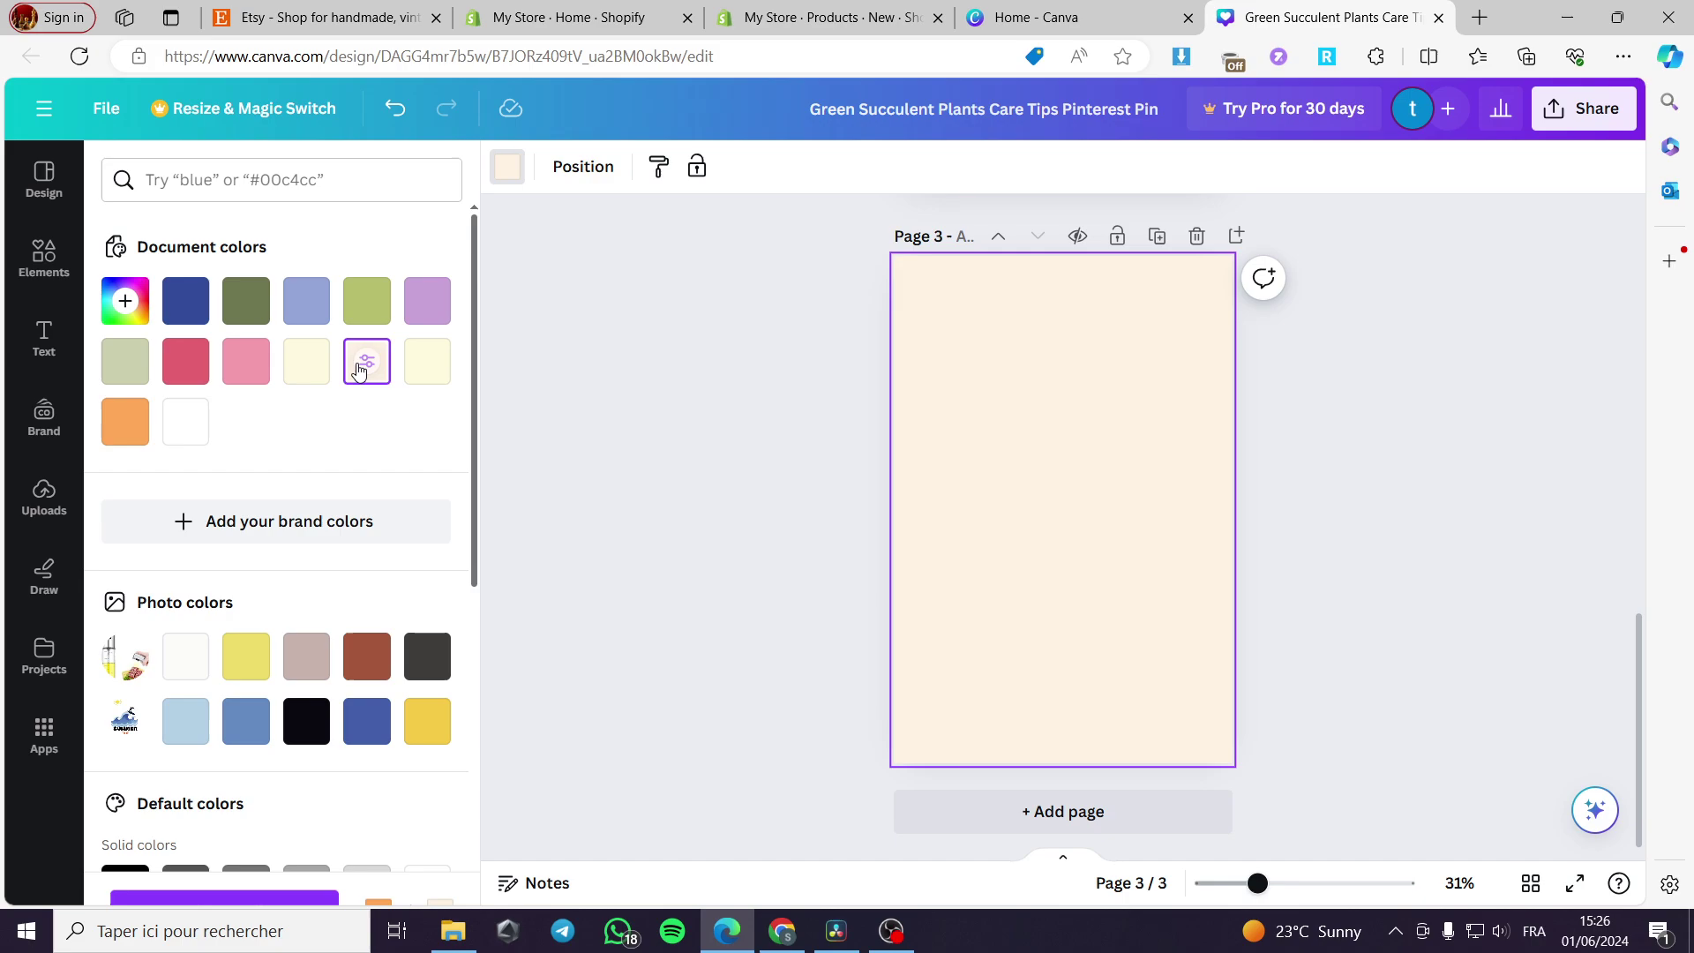
{"action": "left_click", "coordinate": [427, 301]}
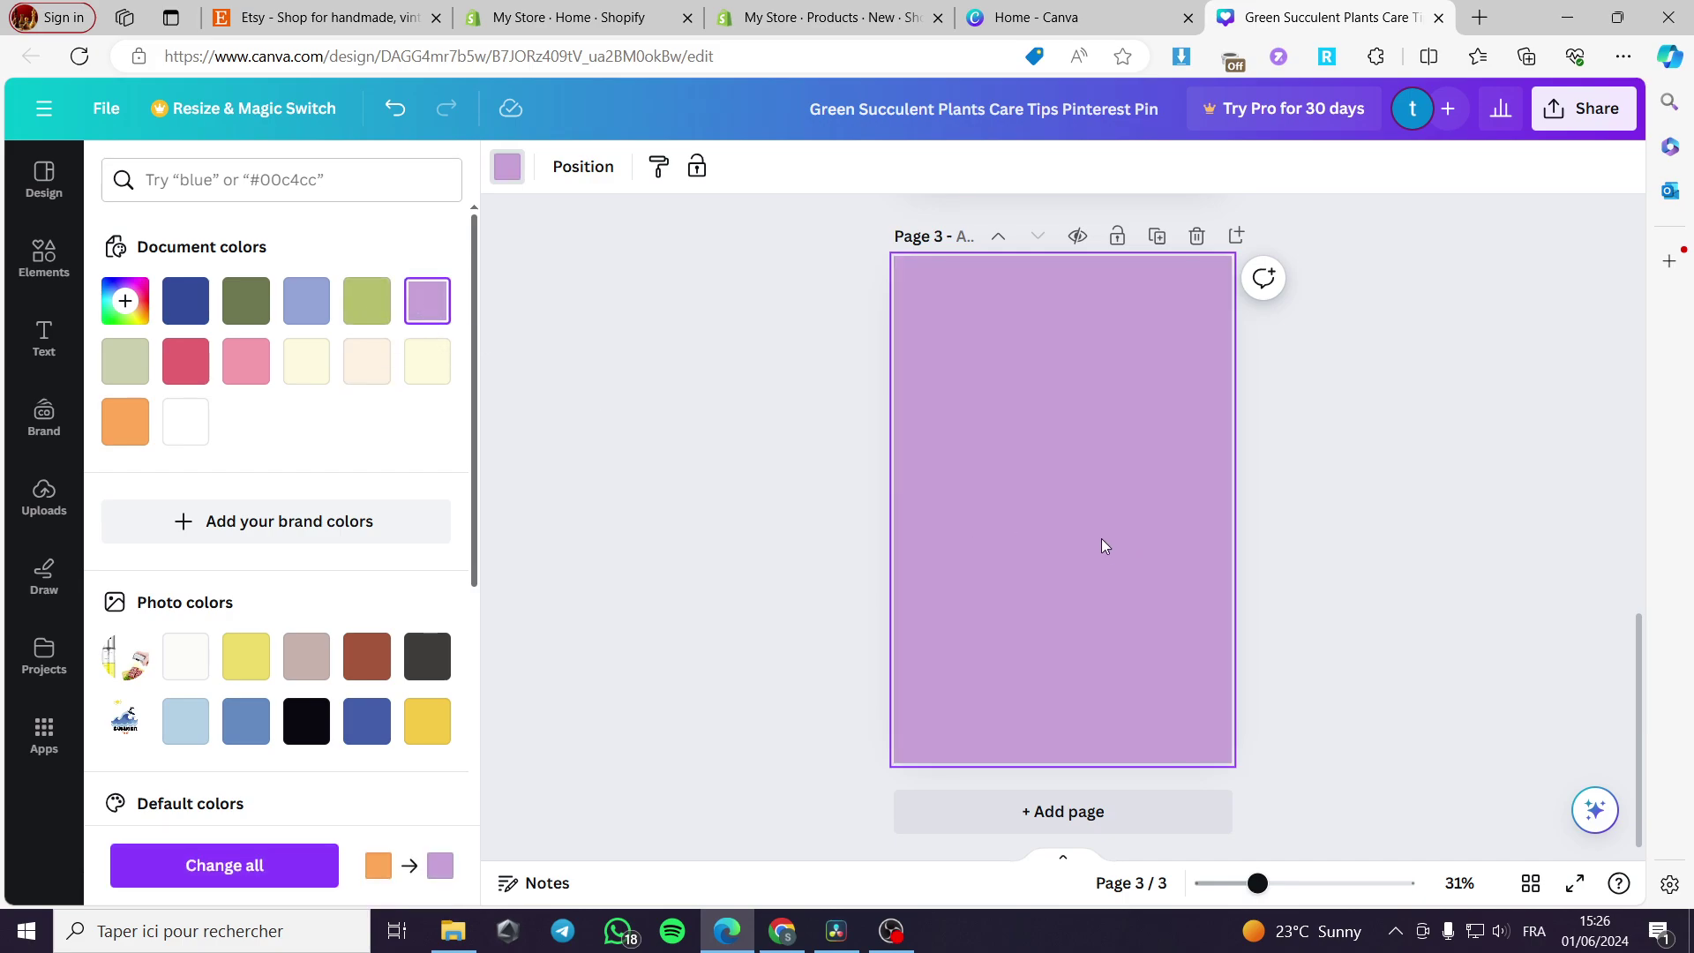
Step: Add a shrunk grid-paper graphic and a squiggle arrow at the top-right
{"action": "left_click", "coordinate": [40, 260]}
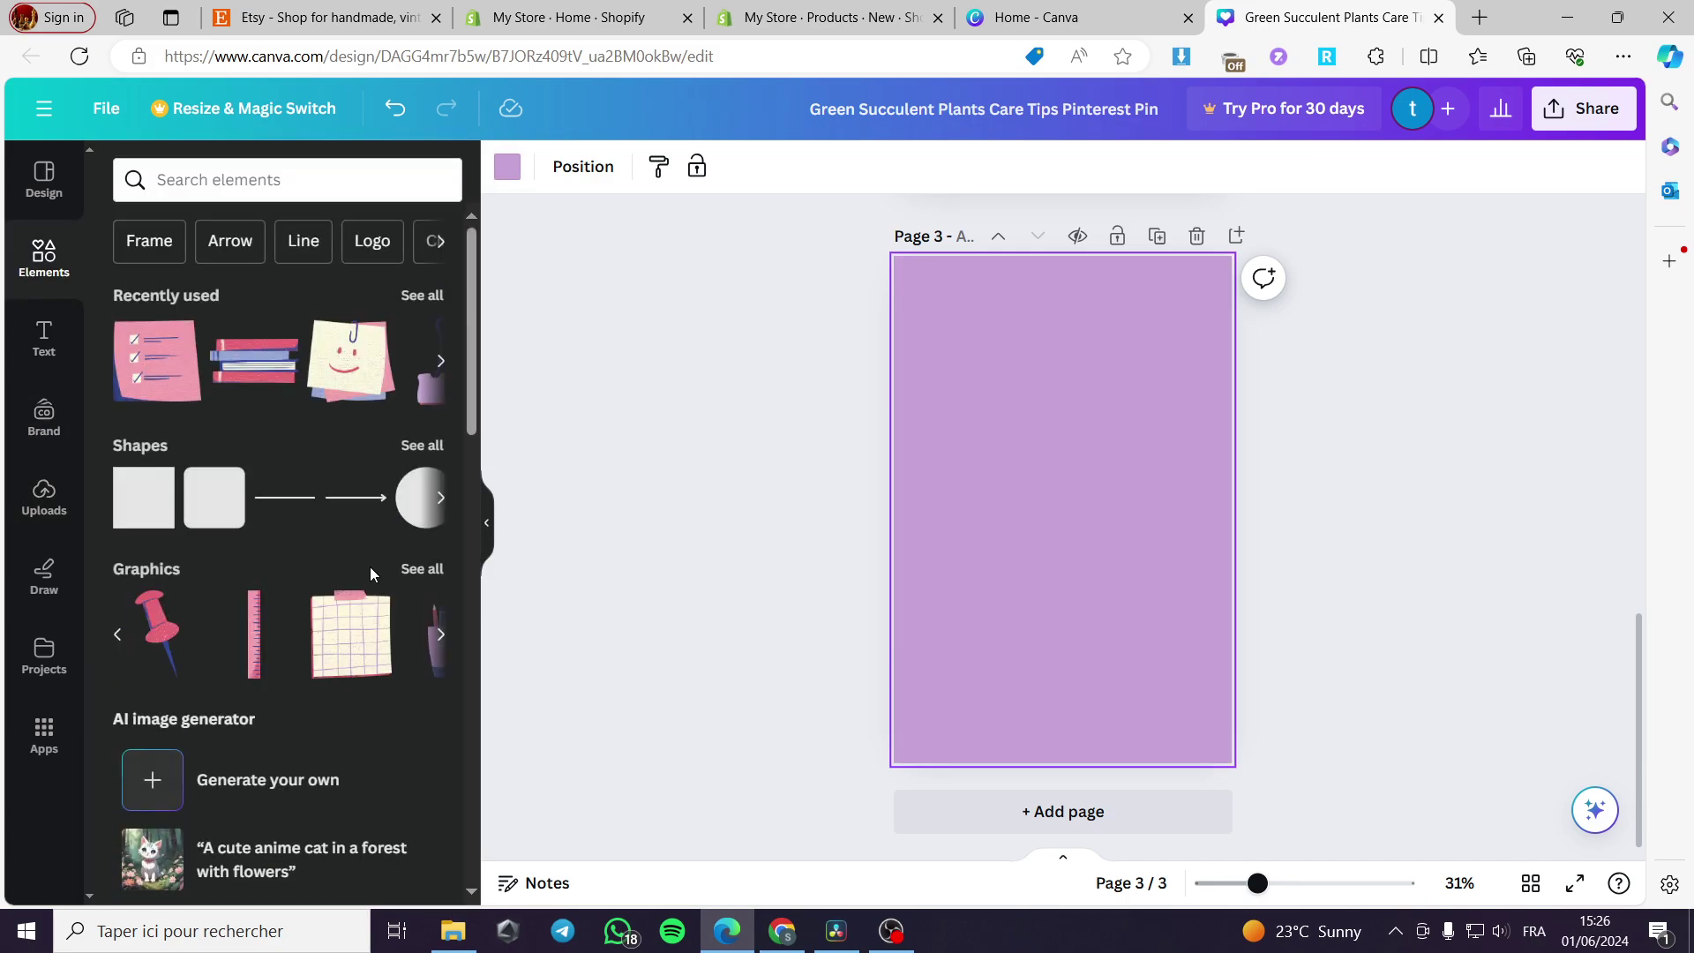
{"action": "left_click", "coordinate": [351, 634]}
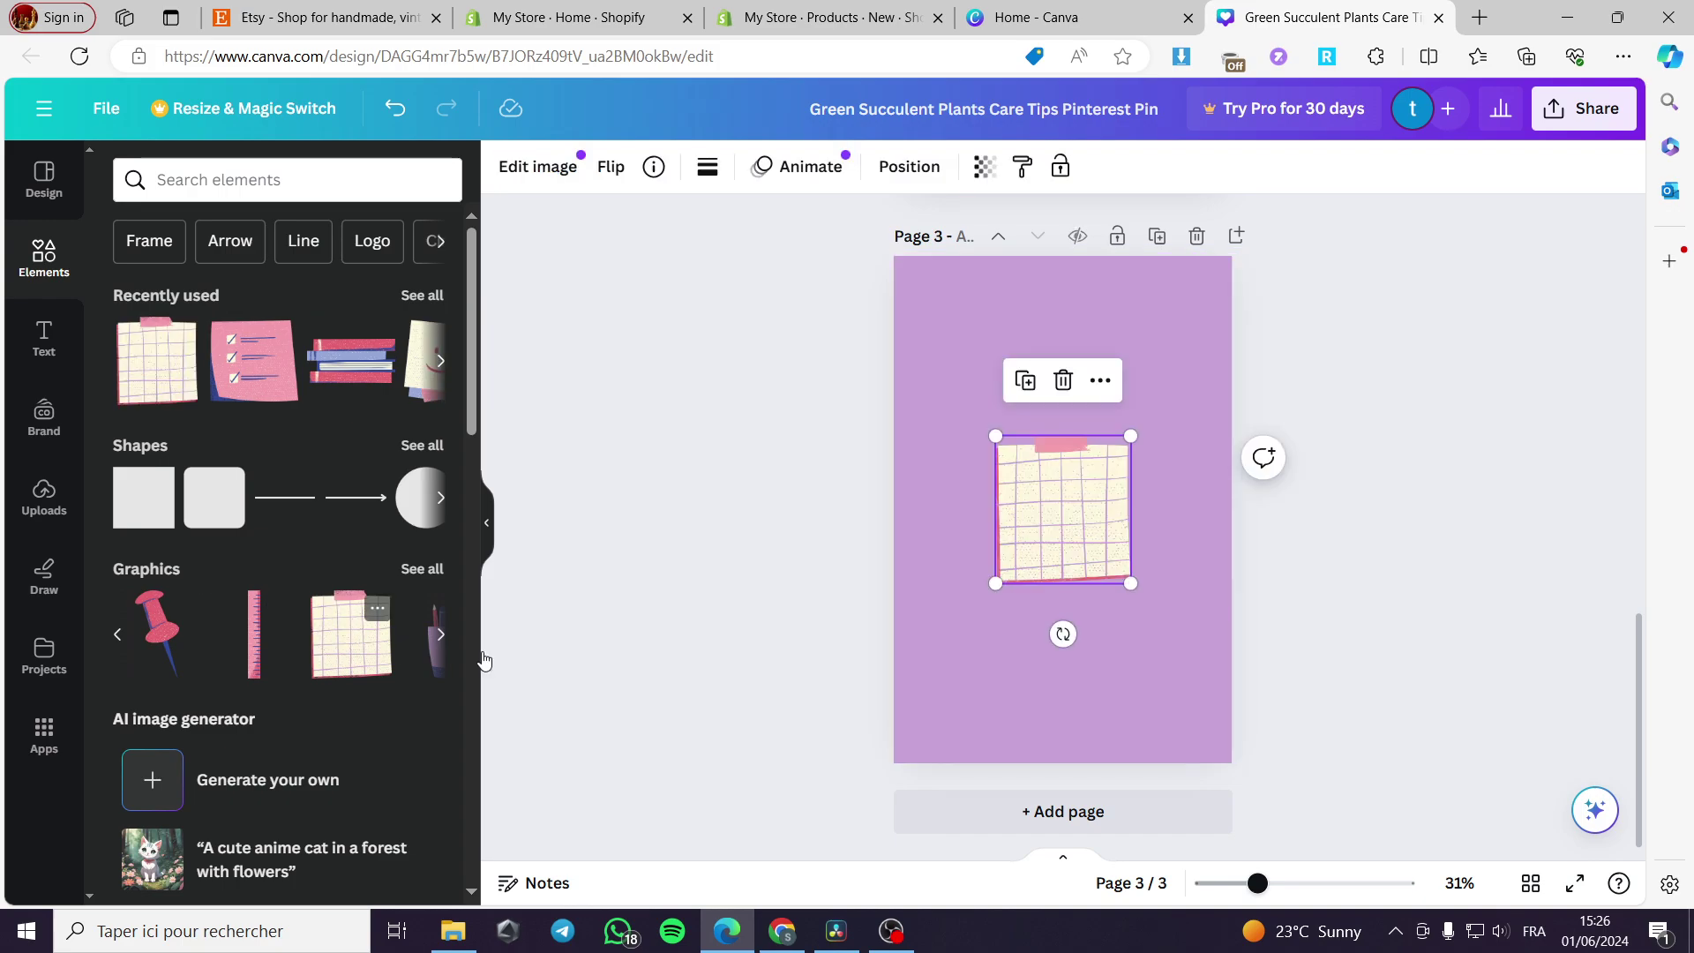
{"action": "left_click_drag", "start_coordinate": [1123, 584], "coordinate": [1008, 410]}
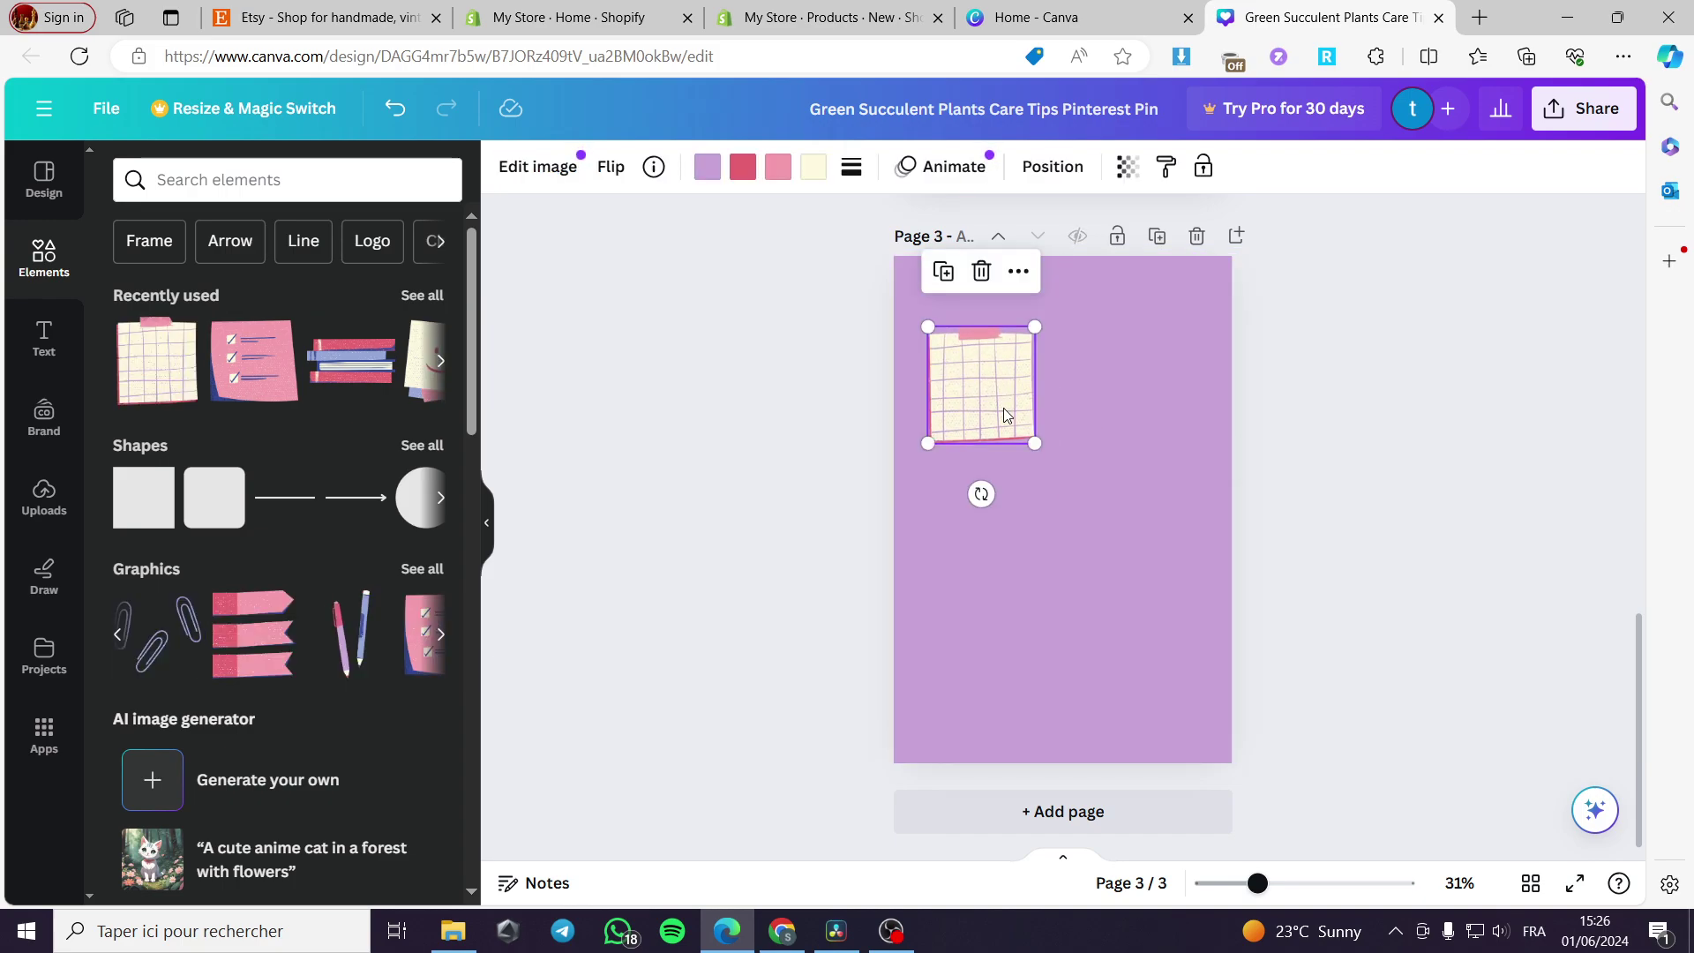
{"action": "left_click", "coordinate": [424, 569]}
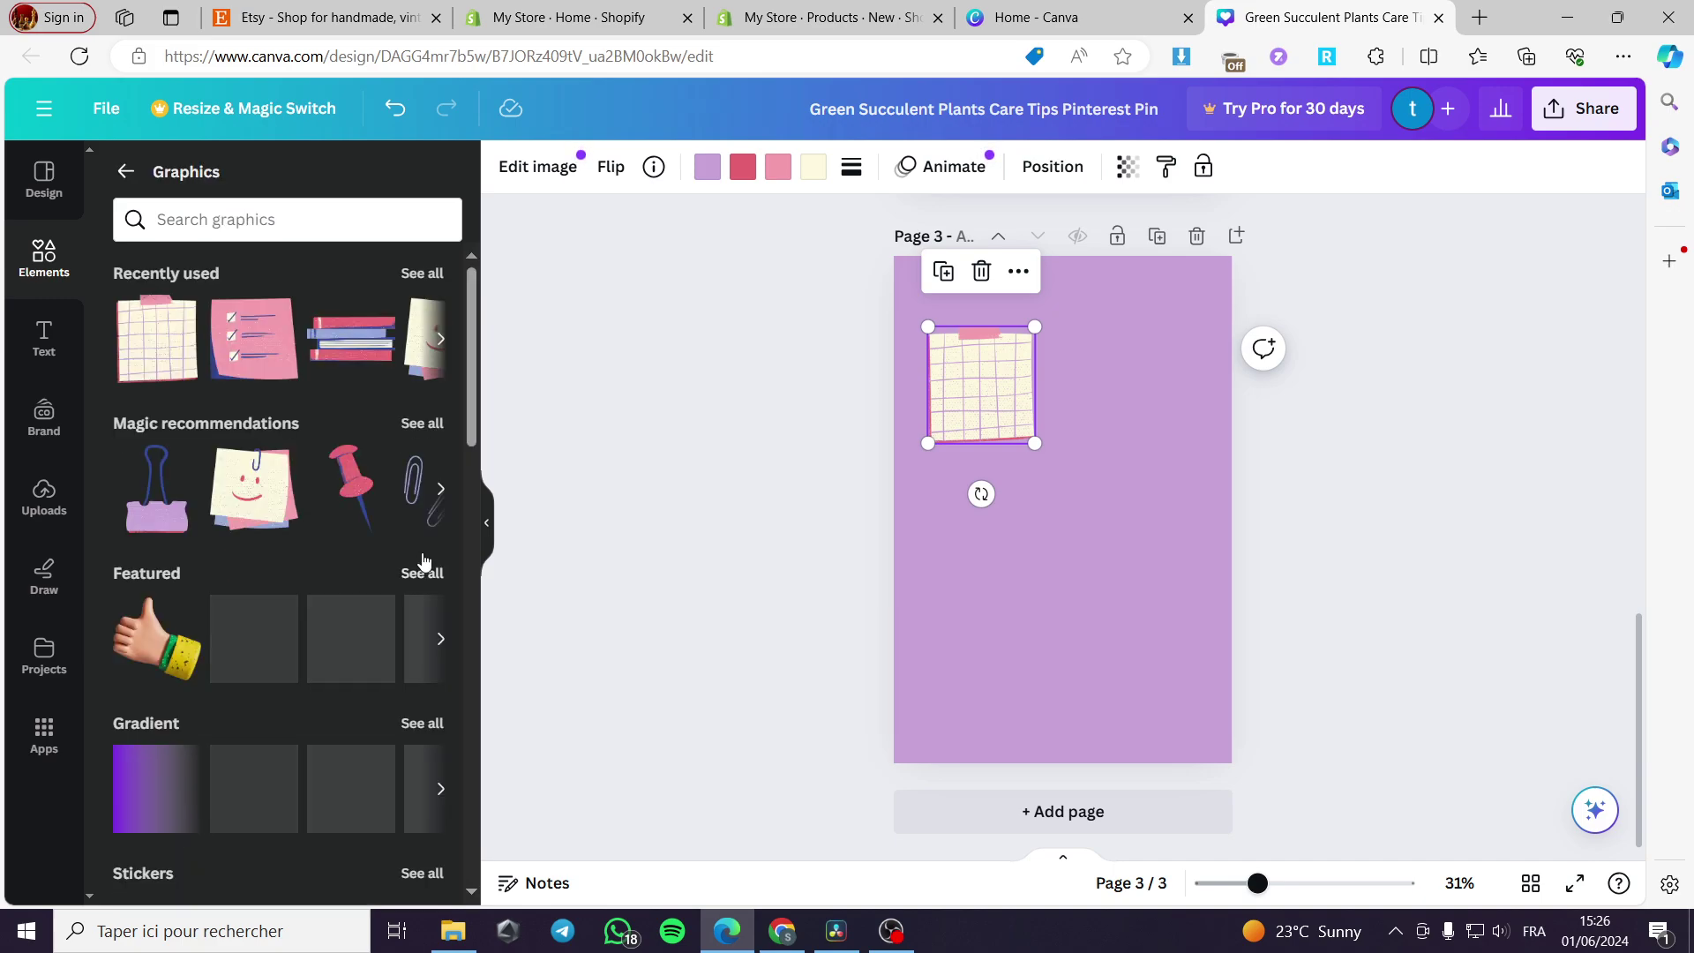
{"action": "scroll", "coordinate": [379, 694], "scroll_direction": "down", "scroll_amount": 1}
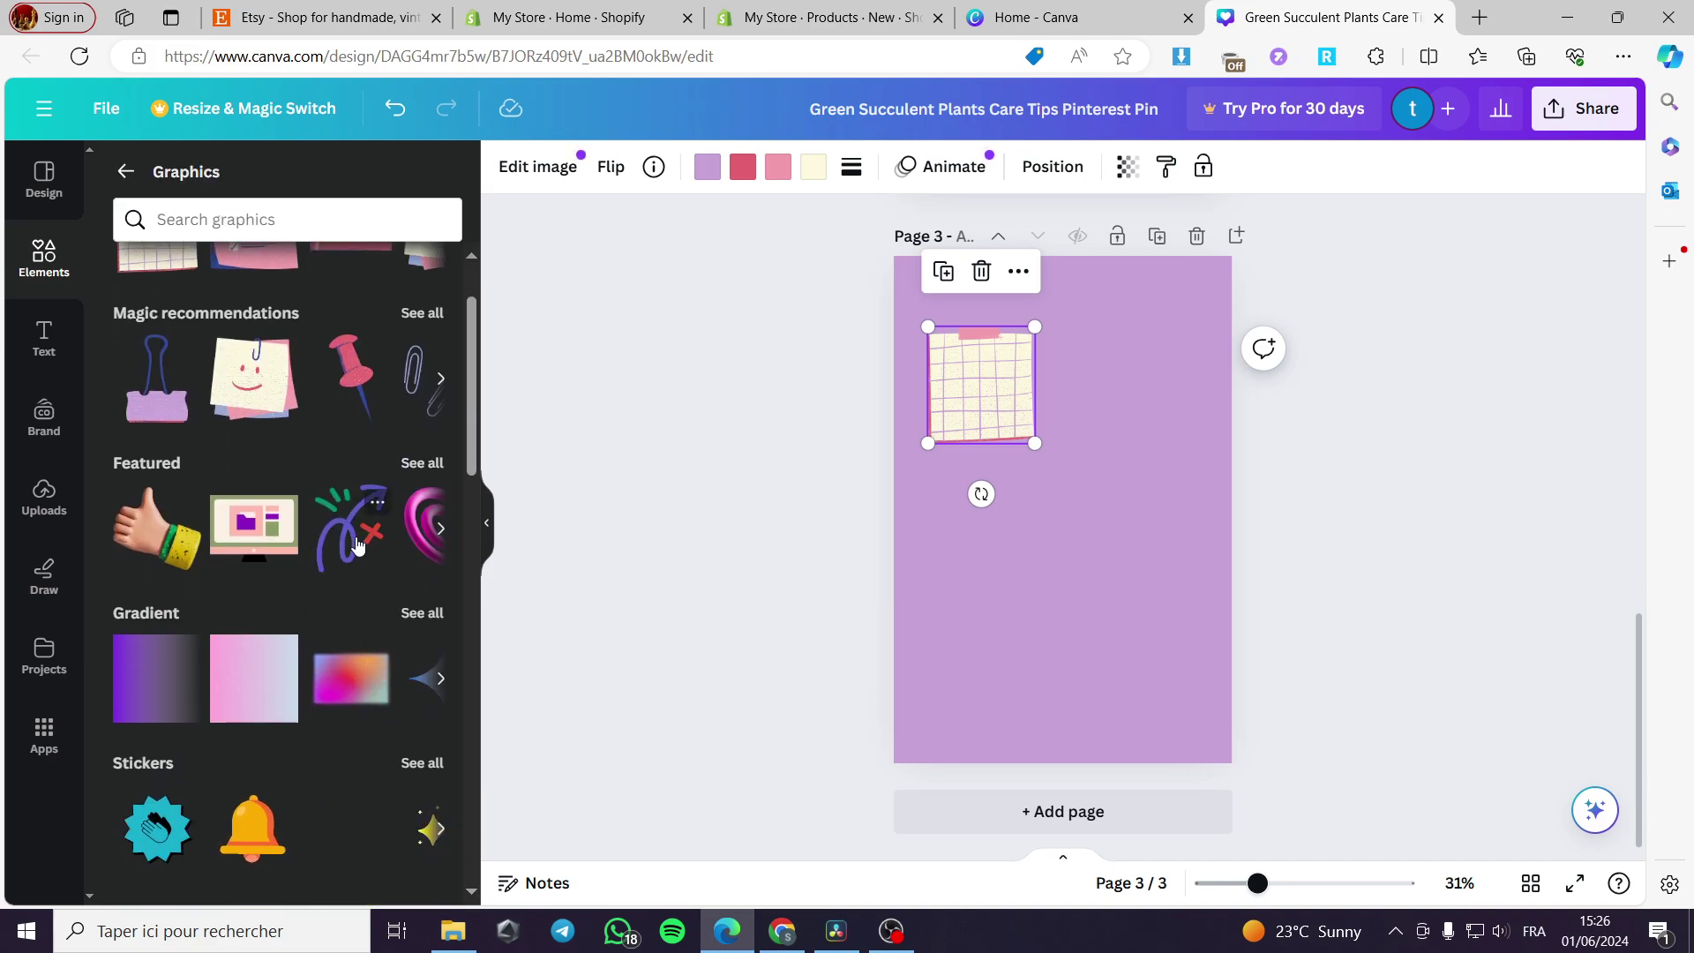
{"action": "left_click", "coordinate": [351, 527]}
{"action": "mouse_move", "coordinate": [1133, 593]}
{"action": "left_mouse_down"}
{"action": "mouse_move", "coordinate": [1058, 506]}
{"action": "mouse_move", "coordinate": [1135, 367]}
{"action": "mouse_move", "coordinate": [1174, 368]}
{"action": "left_mouse_up"}
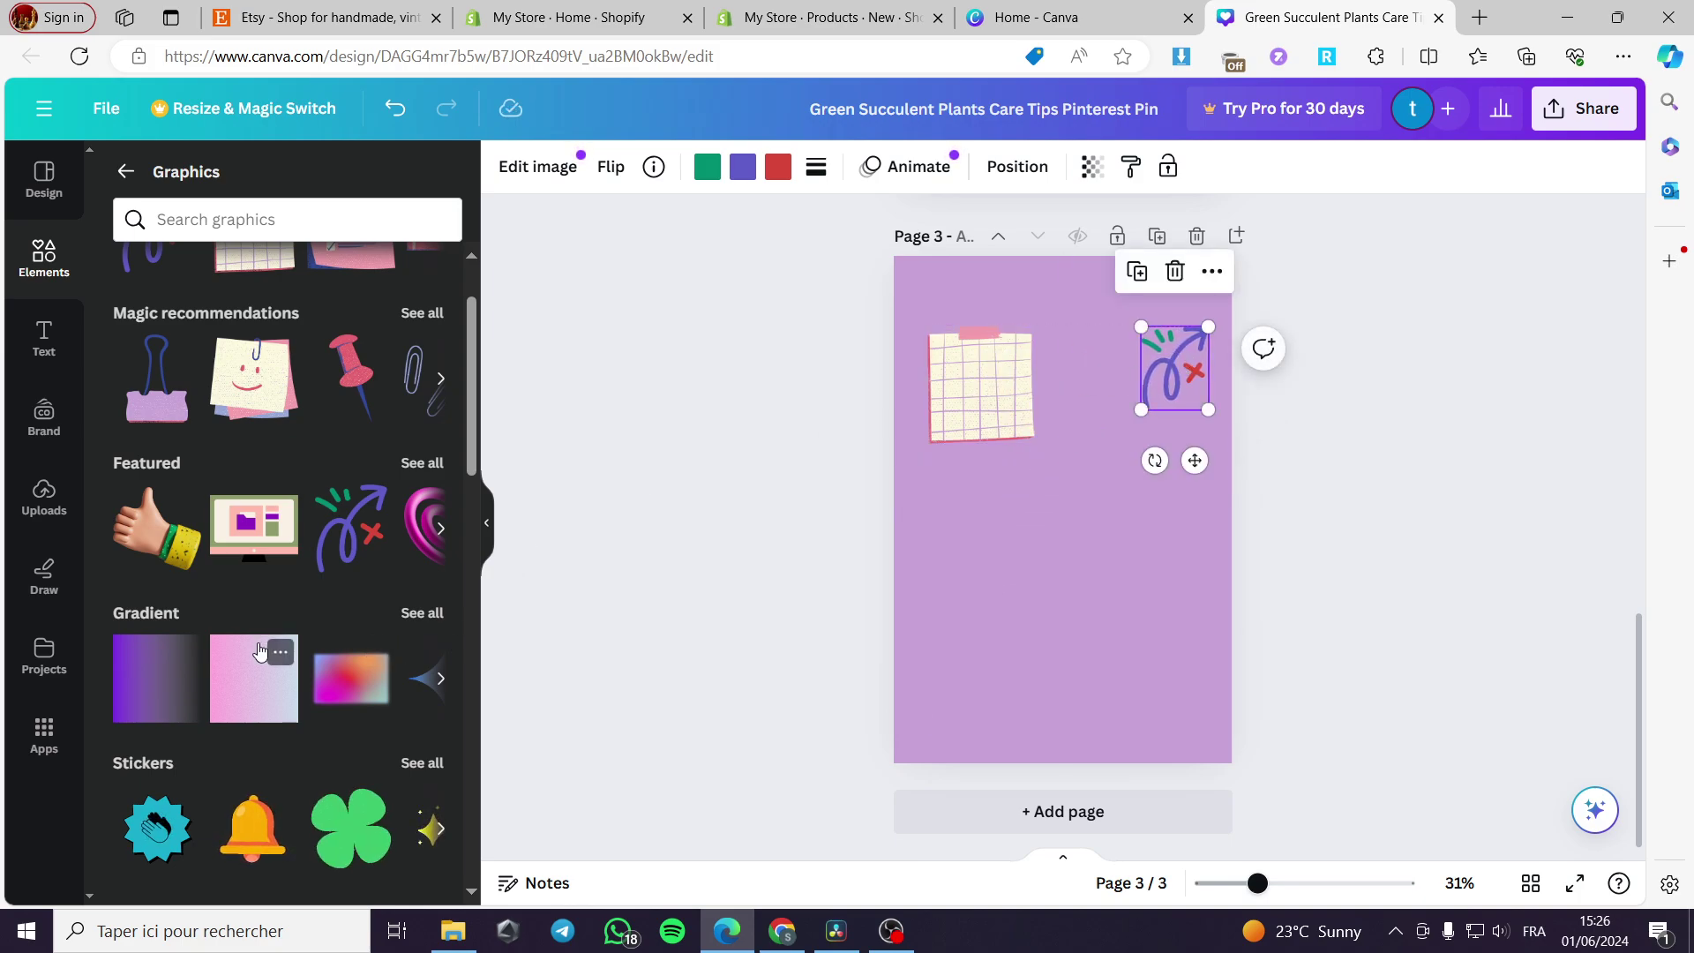
Step: Add washi tape at the bottom-right and a notebook at the bottom-left
{"action": "scroll", "coordinate": [396, 518], "scroll_direction": "up", "scroll_amount": 2}
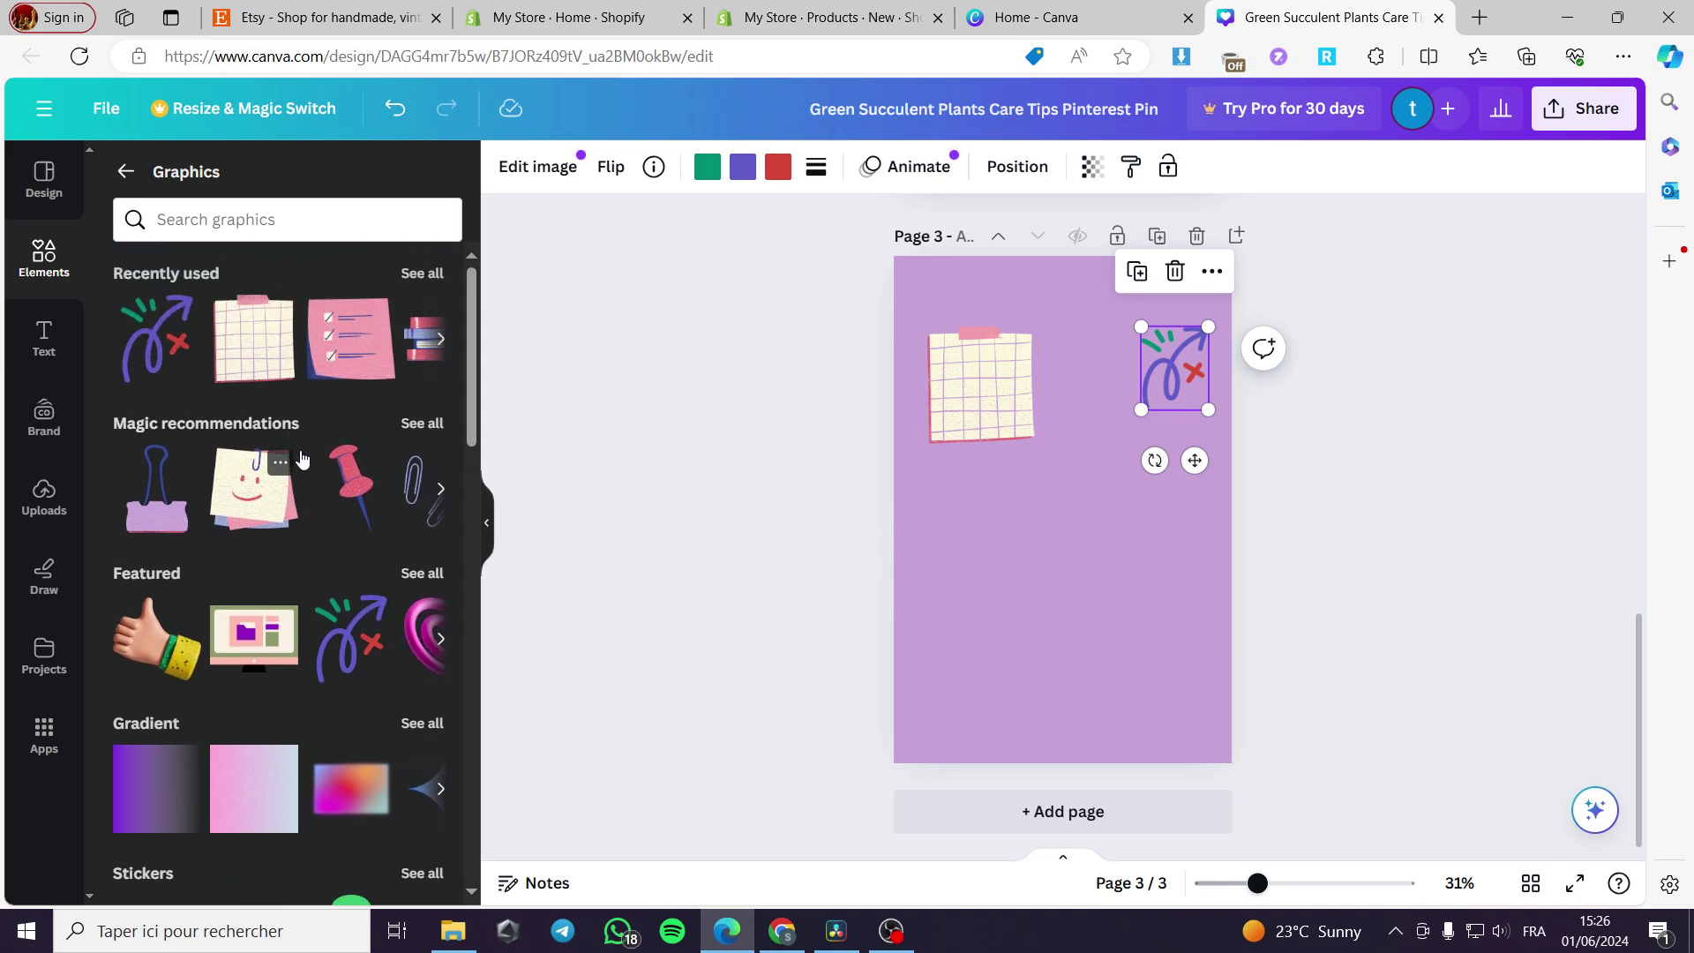
{"action": "left_click", "coordinate": [414, 425]}
{"action": "scroll", "coordinate": [393, 498], "scroll_direction": "down", "scroll_amount": 2}
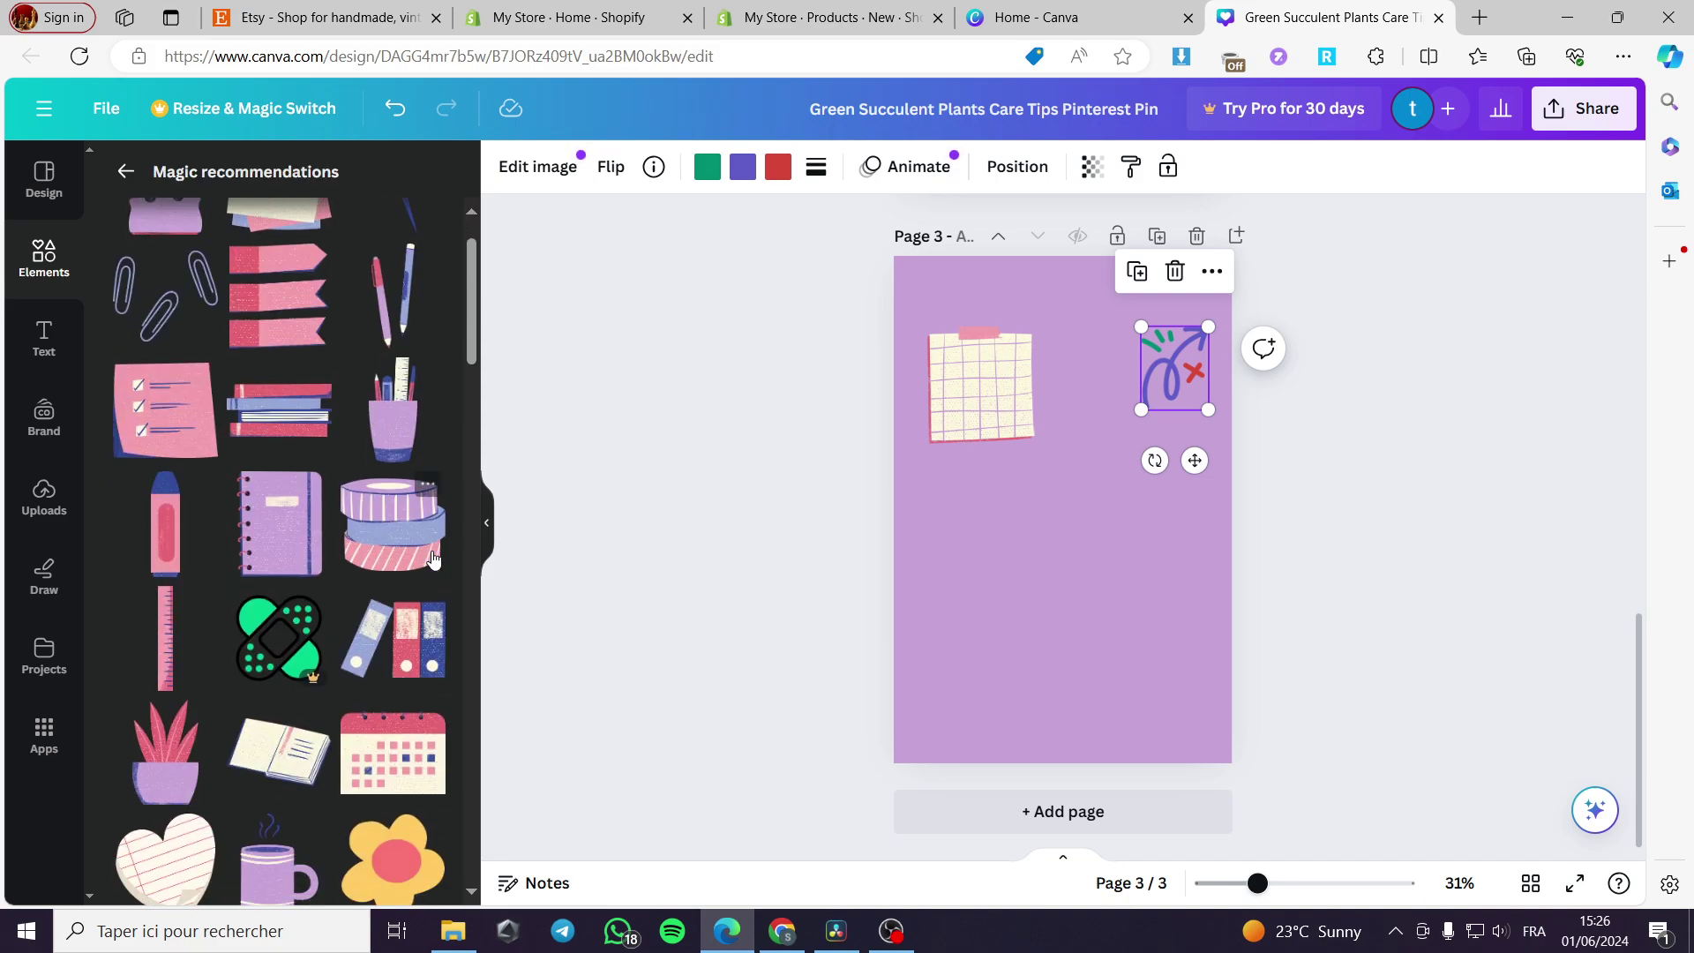
{"action": "left_click", "coordinate": [393, 499]}
{"action": "left_click_drag", "start_coordinate": [1130, 569], "coordinate": [1174, 677]}
{"action": "left_click", "coordinate": [300, 507]}
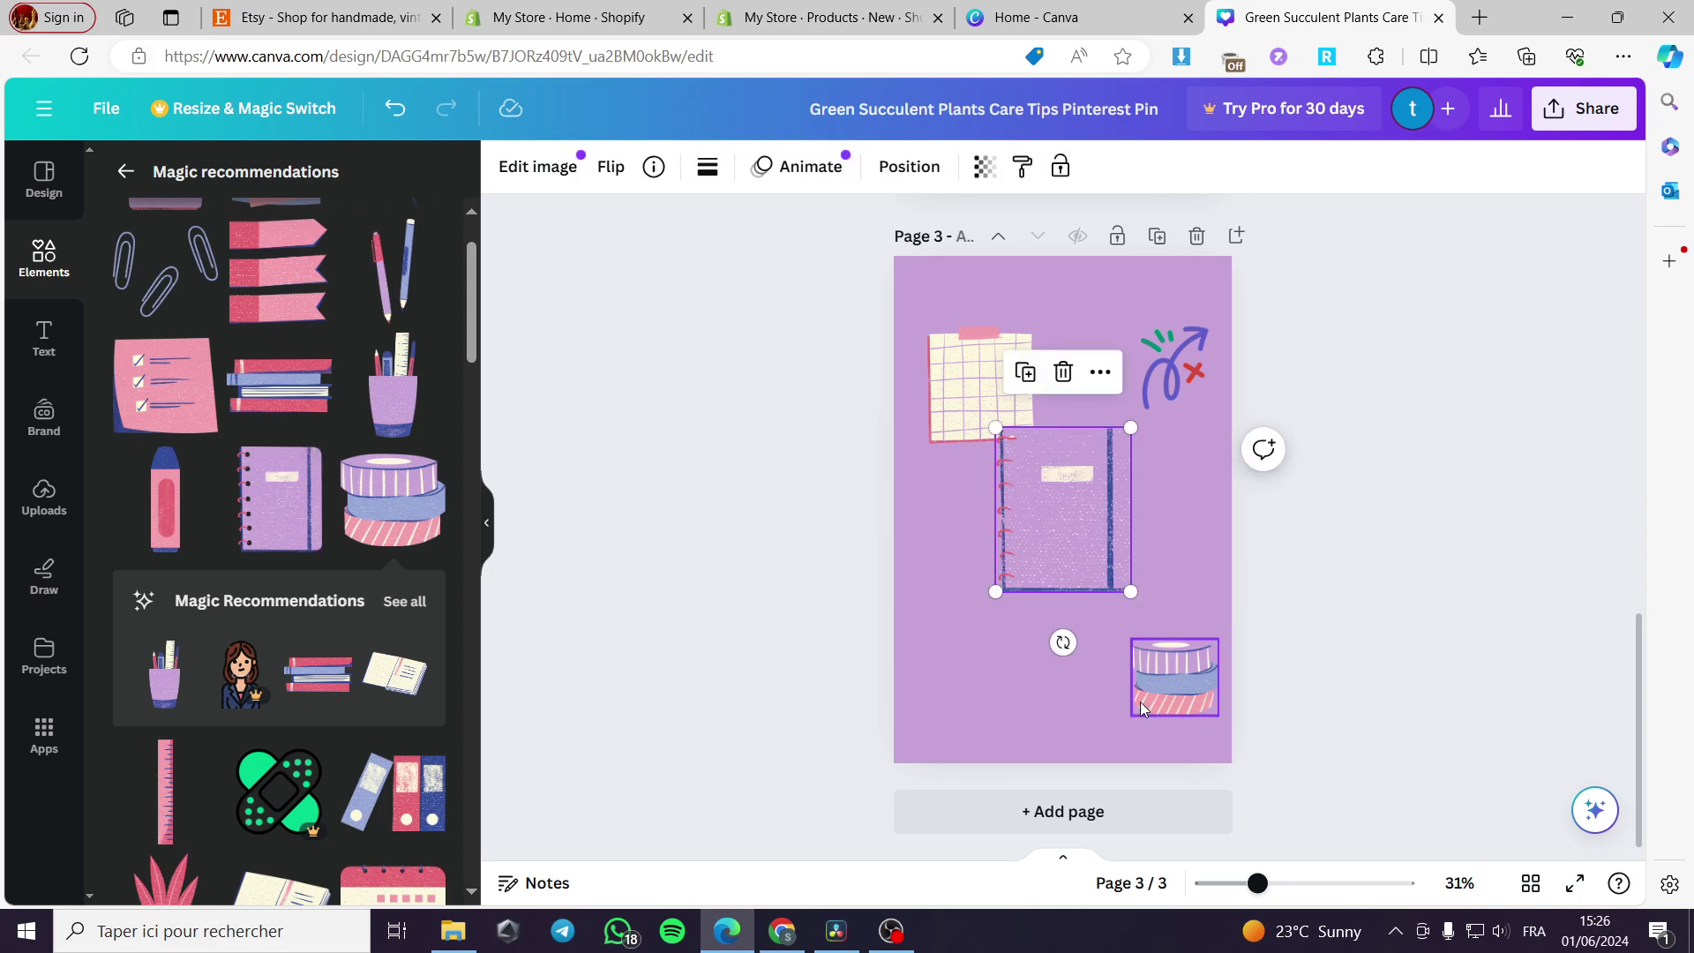
{"action": "left_click_drag", "start_coordinate": [1135, 593], "coordinate": [1096, 530]}
{"action": "left_click_drag", "start_coordinate": [1046, 478], "coordinate": [947, 684]}
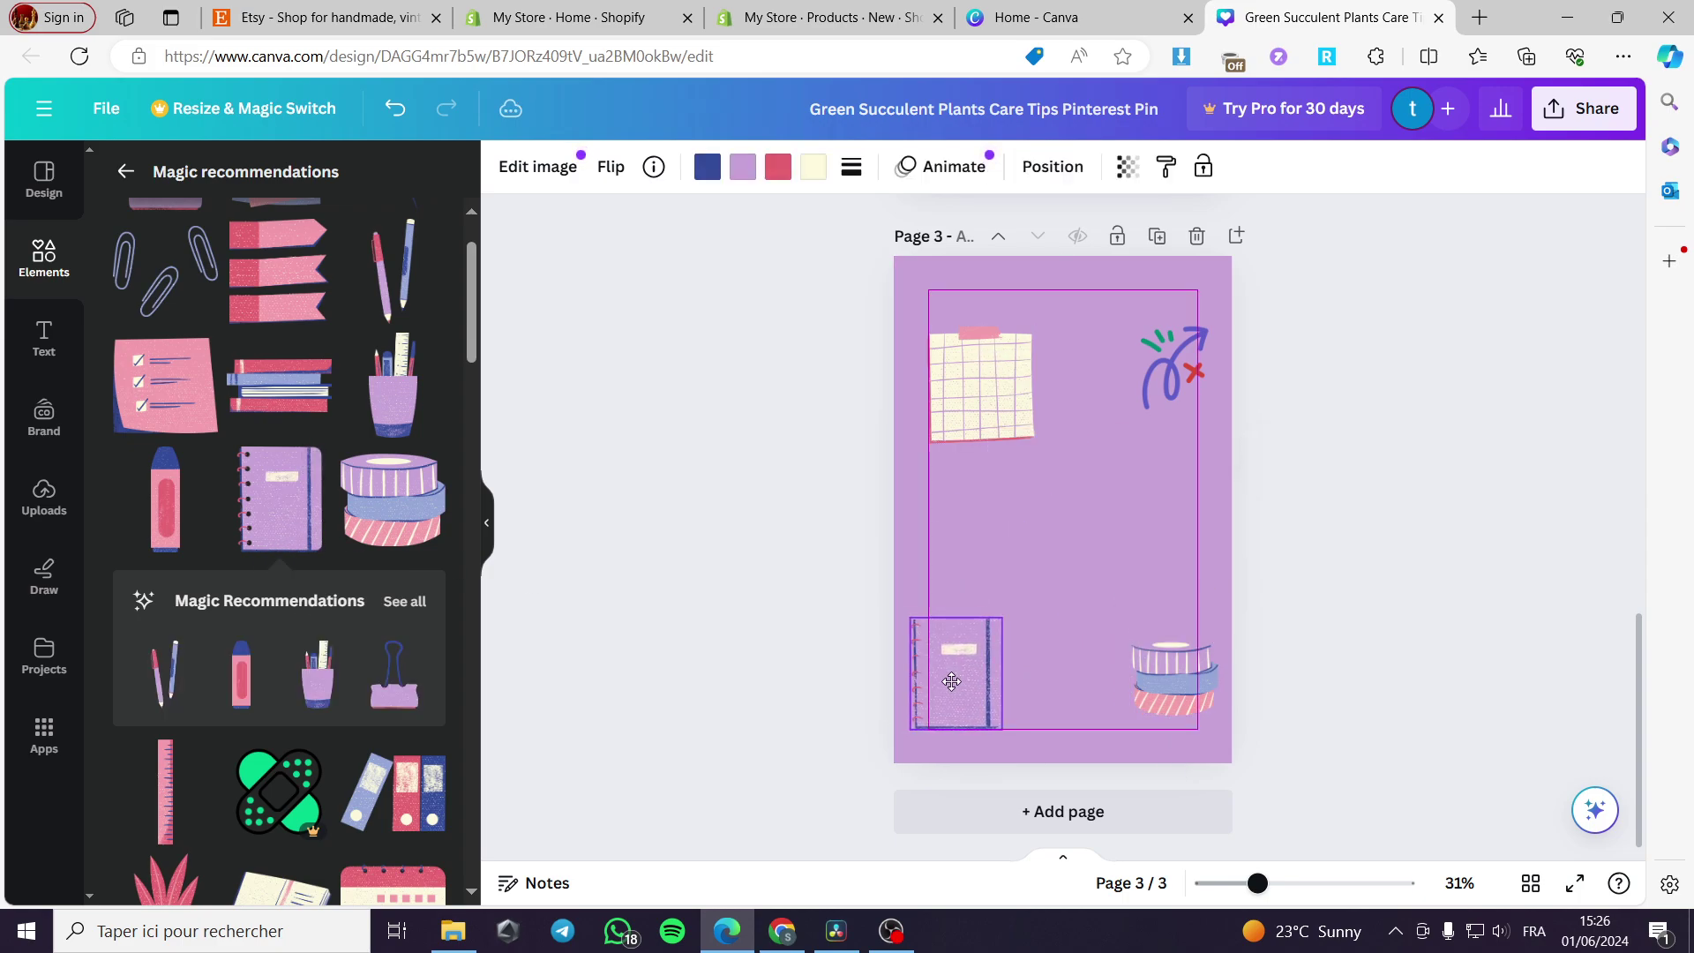
Step: Add a calendar graphic centred on the page
{"action": "left_click", "coordinate": [962, 375]}
{"action": "scroll", "coordinate": [377, 660], "scroll_direction": "down", "scroll_amount": 1}
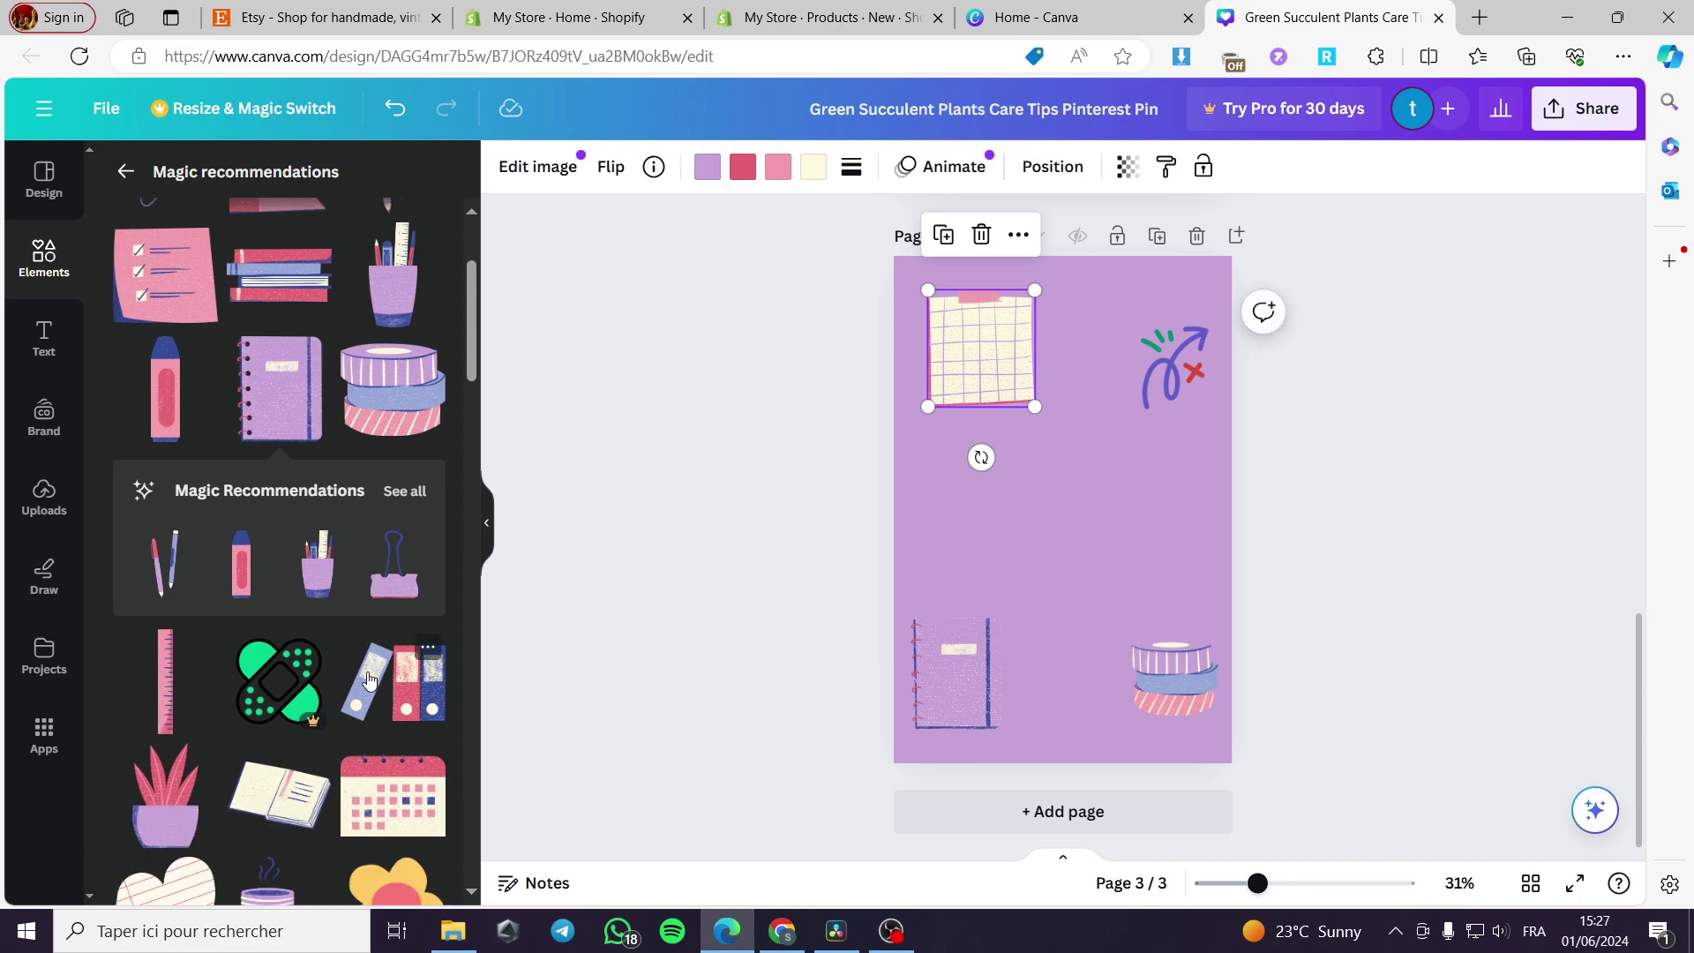
{"action": "left_click", "coordinate": [396, 795]}
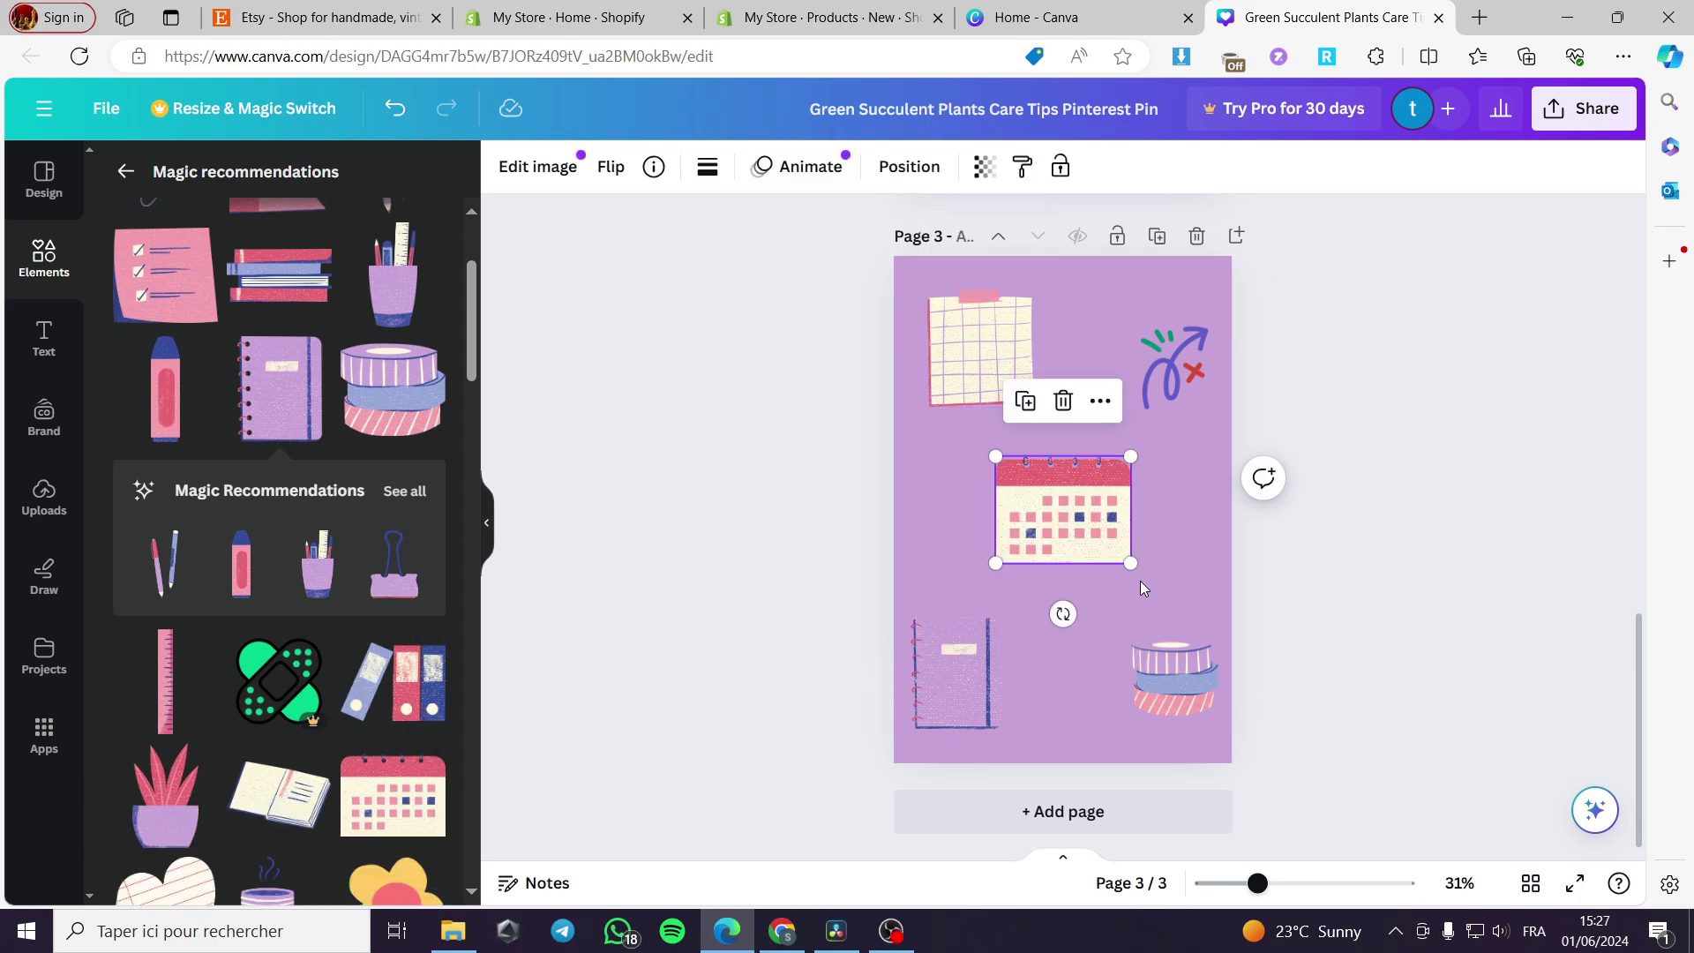
{"action": "left_click_drag", "start_coordinate": [1028, 517], "coordinate": [1019, 524]}
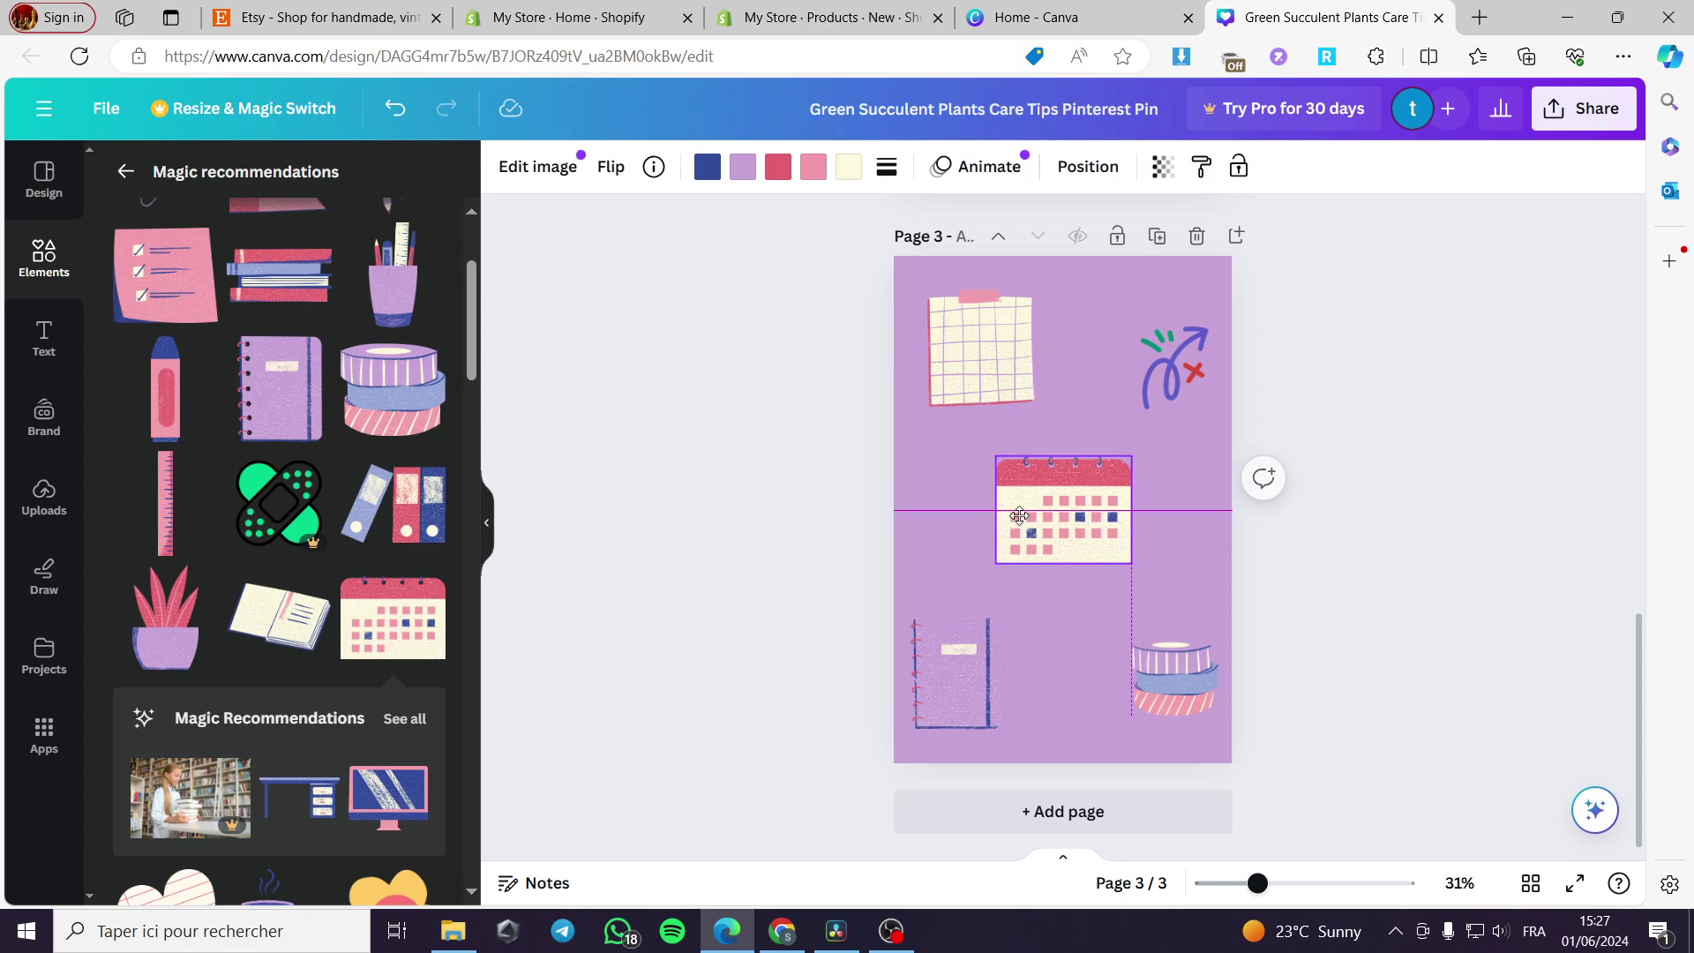
{"action": "left_click", "coordinate": [1373, 626]}
{"action": "scroll", "coordinate": [1373, 625], "scroll_direction": "up", "scroll_amount": 10}
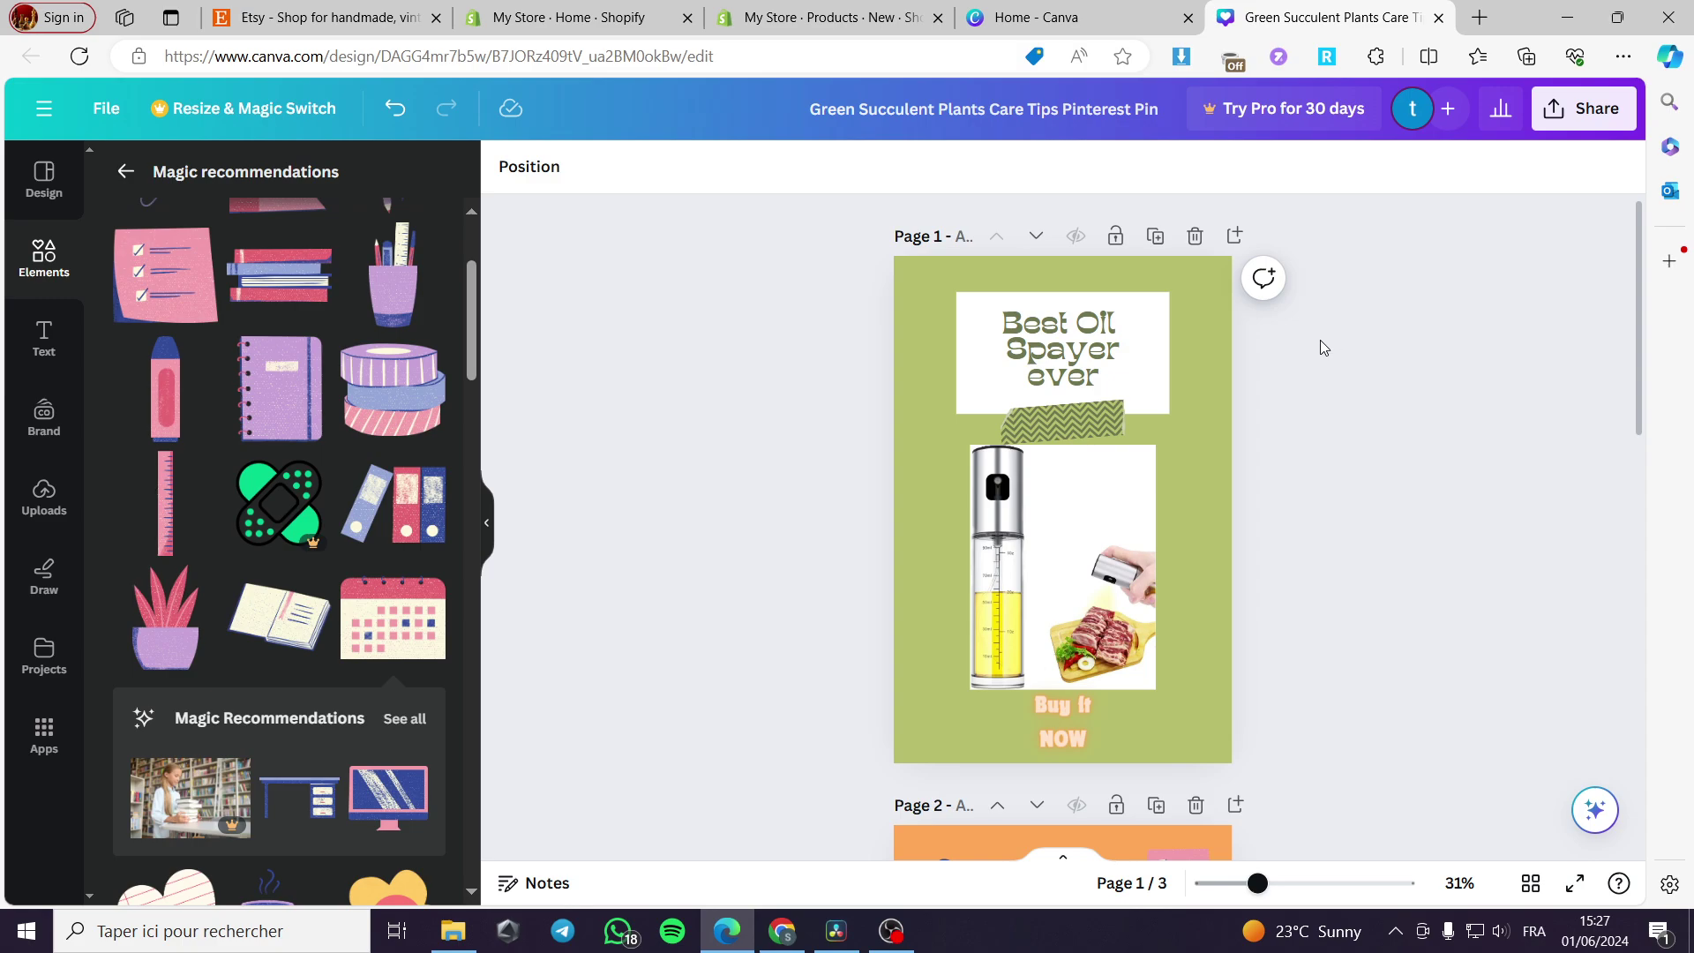
Step: Download only Page 3 of the design as a PNG
{"action": "scroll", "coordinate": [1316, 344], "scroll_direction": "down", "scroll_amount": 10}
{"action": "scroll", "coordinate": [1315, 455], "scroll_direction": "up", "scroll_amount": 10}
{"action": "left_click", "coordinate": [1584, 107]}
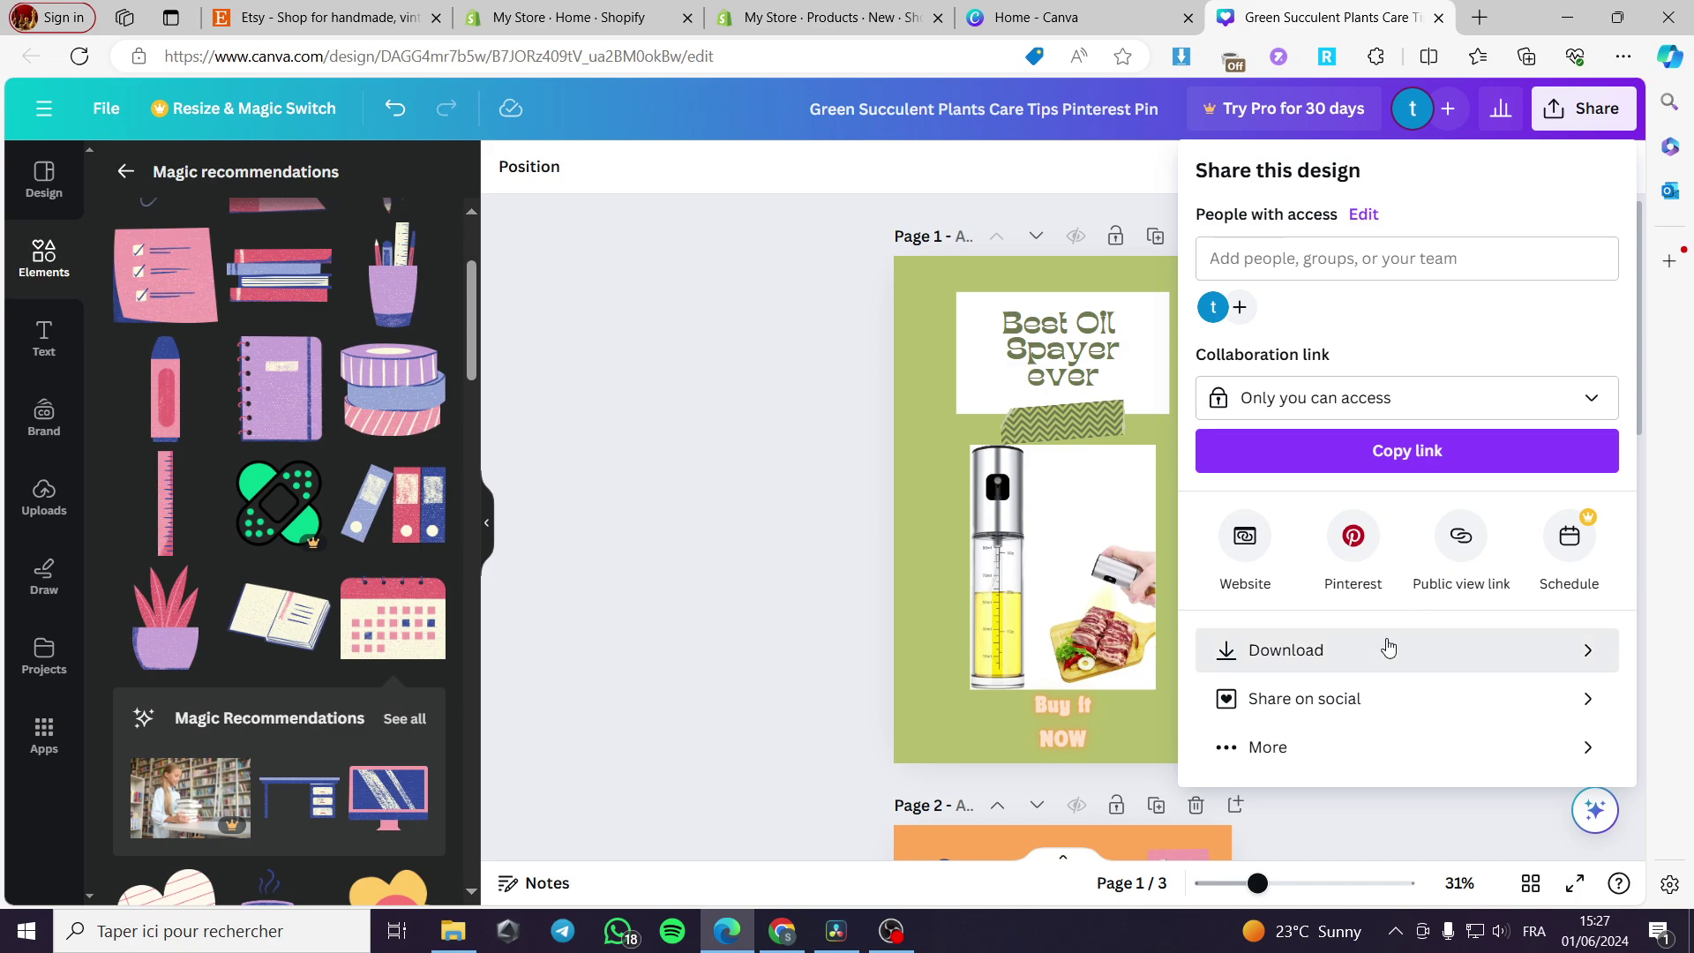
{"action": "left_click", "coordinate": [1388, 648]}
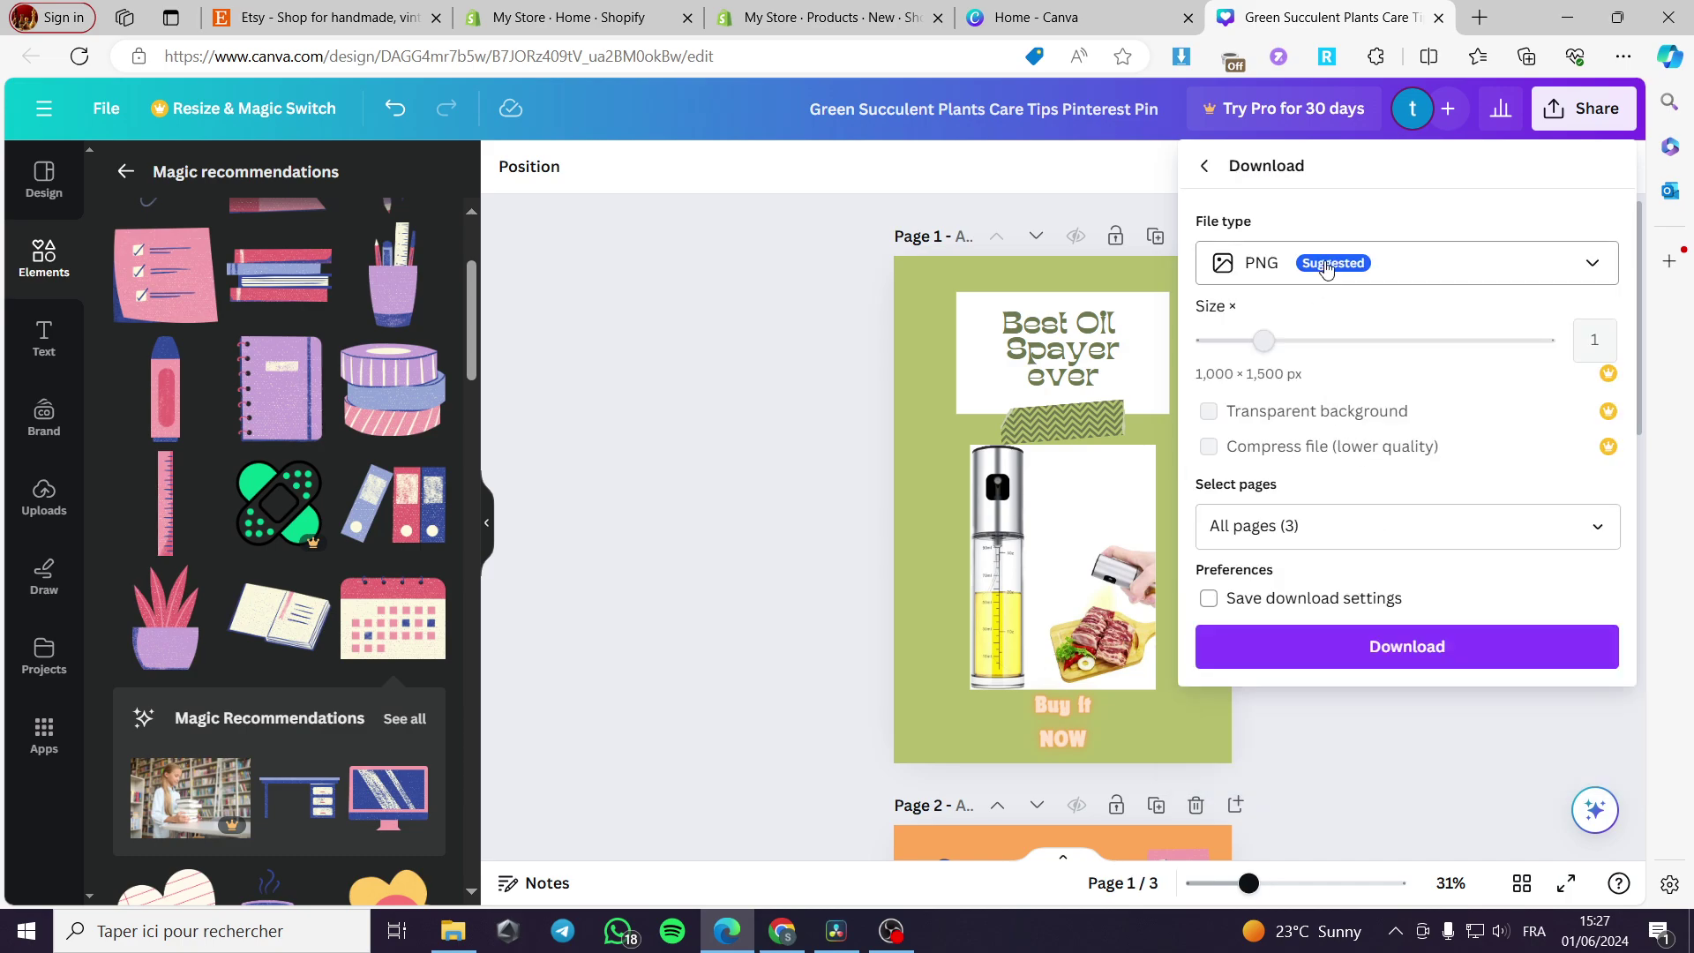
{"action": "left_click", "coordinate": [1419, 529]}
{"action": "left_click", "coordinate": [1347, 276]}
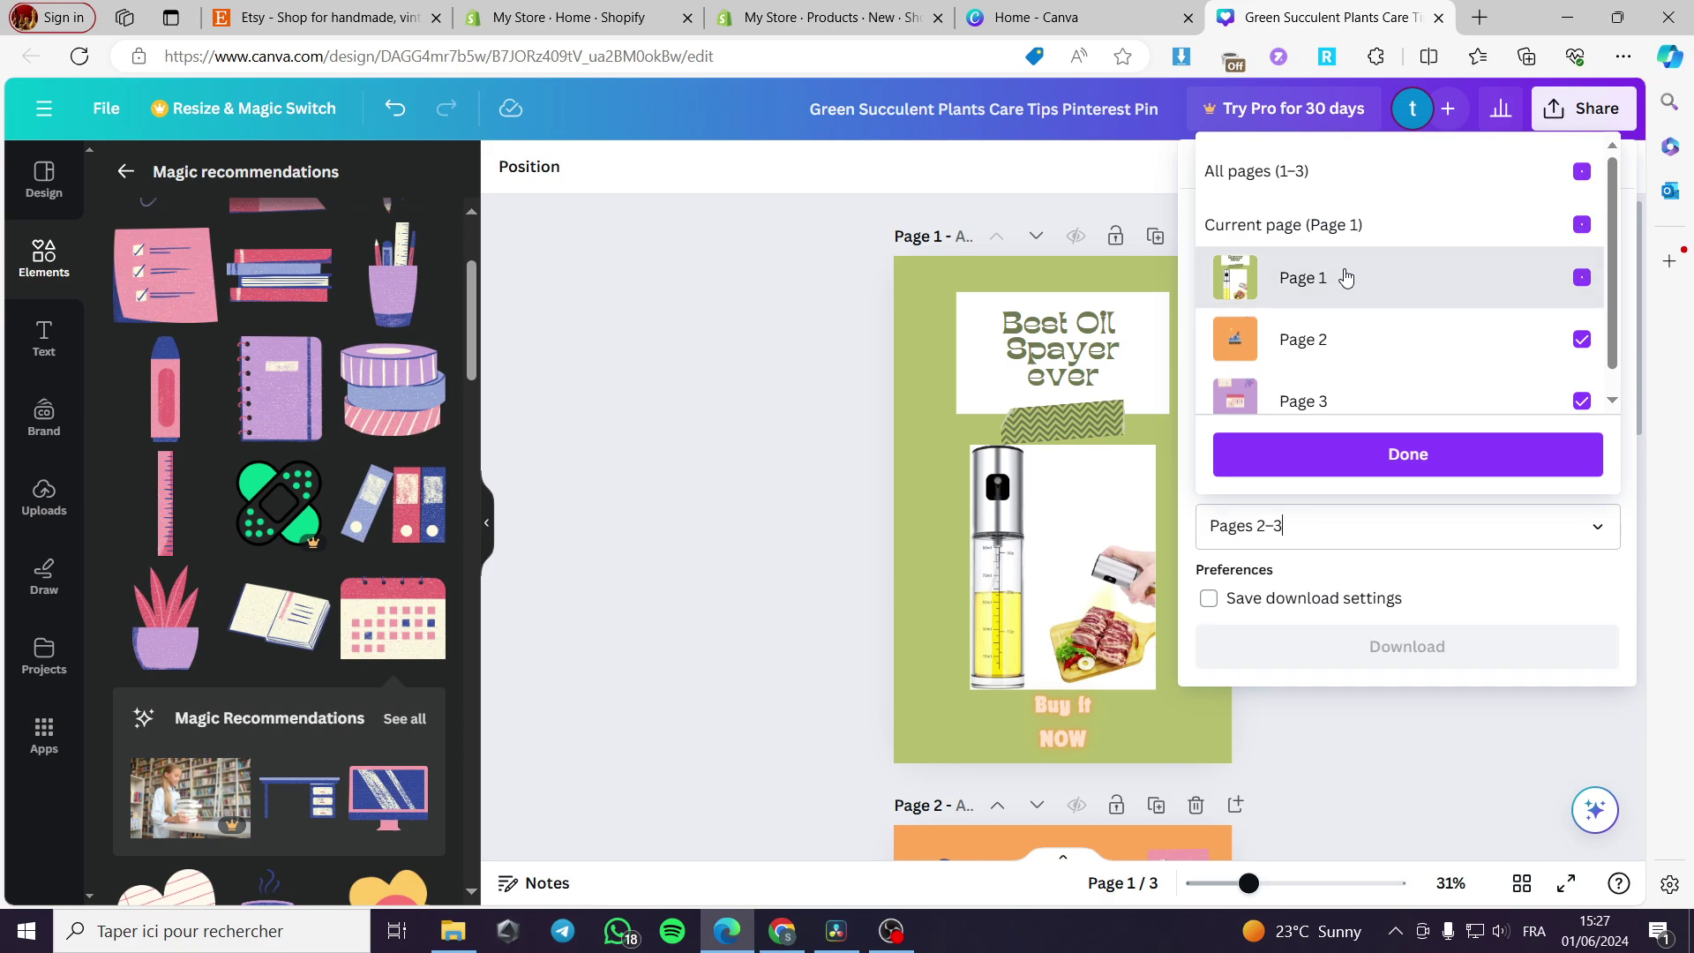
{"action": "left_click", "coordinate": [1358, 353]}
{"action": "left_click", "coordinate": [1415, 454]}
{"action": "left_click", "coordinate": [1428, 662]}
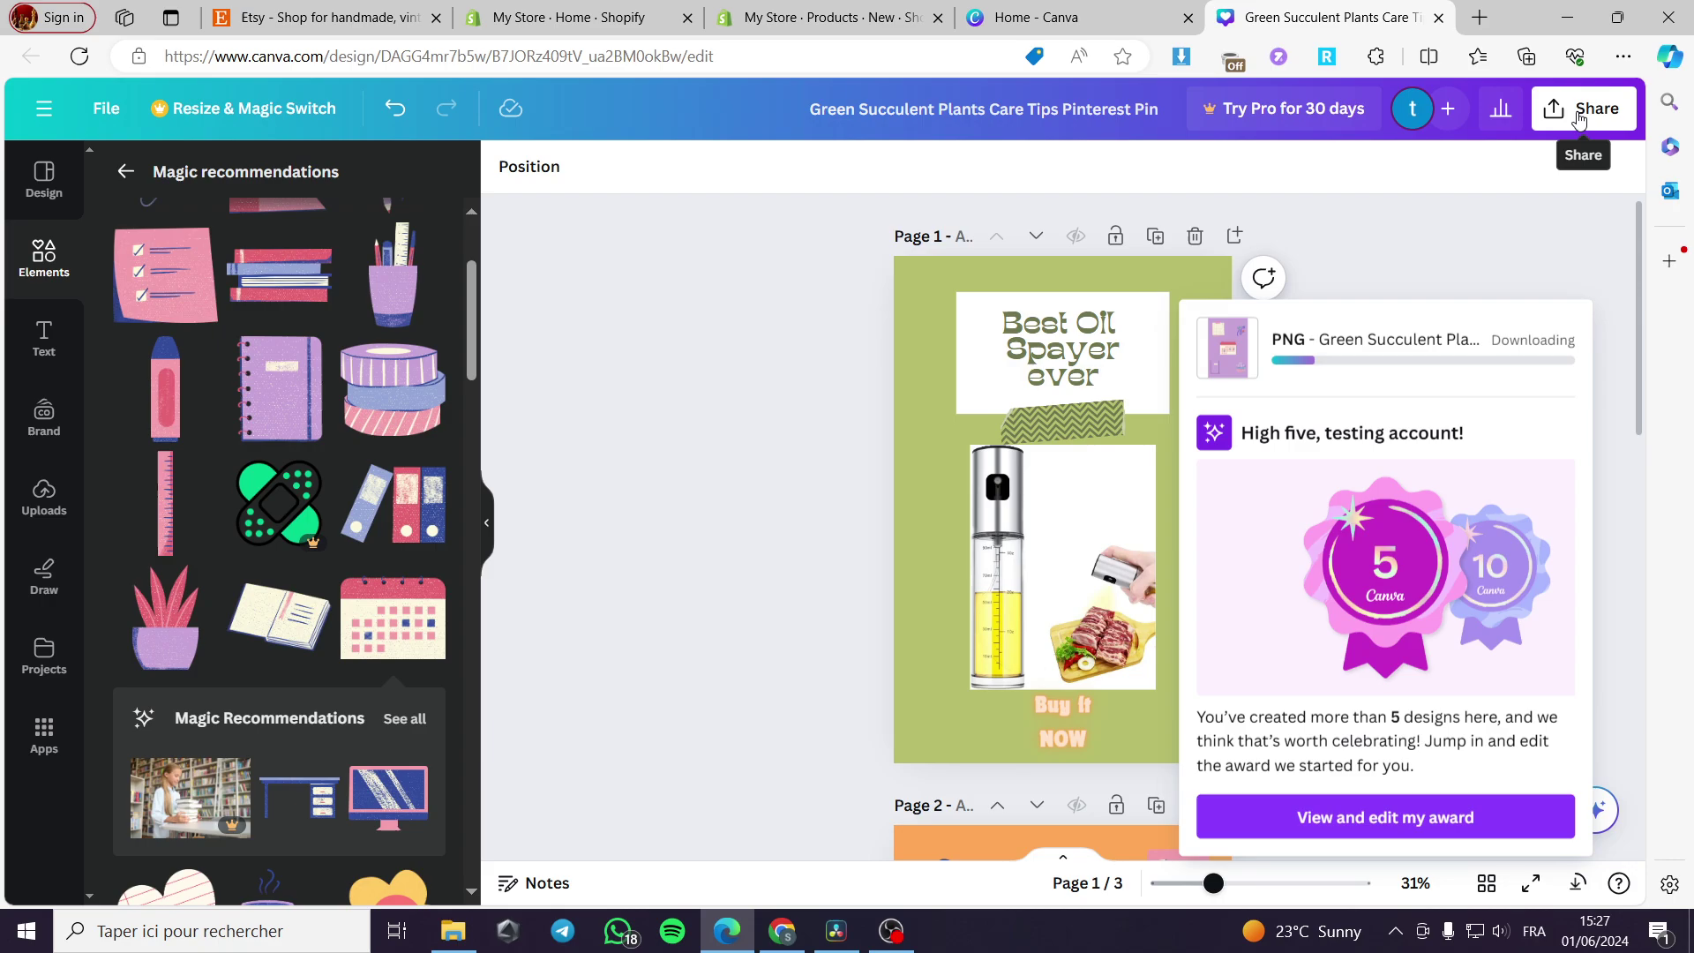
Step: Repeat the PNG download with Pages 1 and 2 excluded, leaving only Page 3
{"action": "left_click", "coordinate": [1579, 114]}
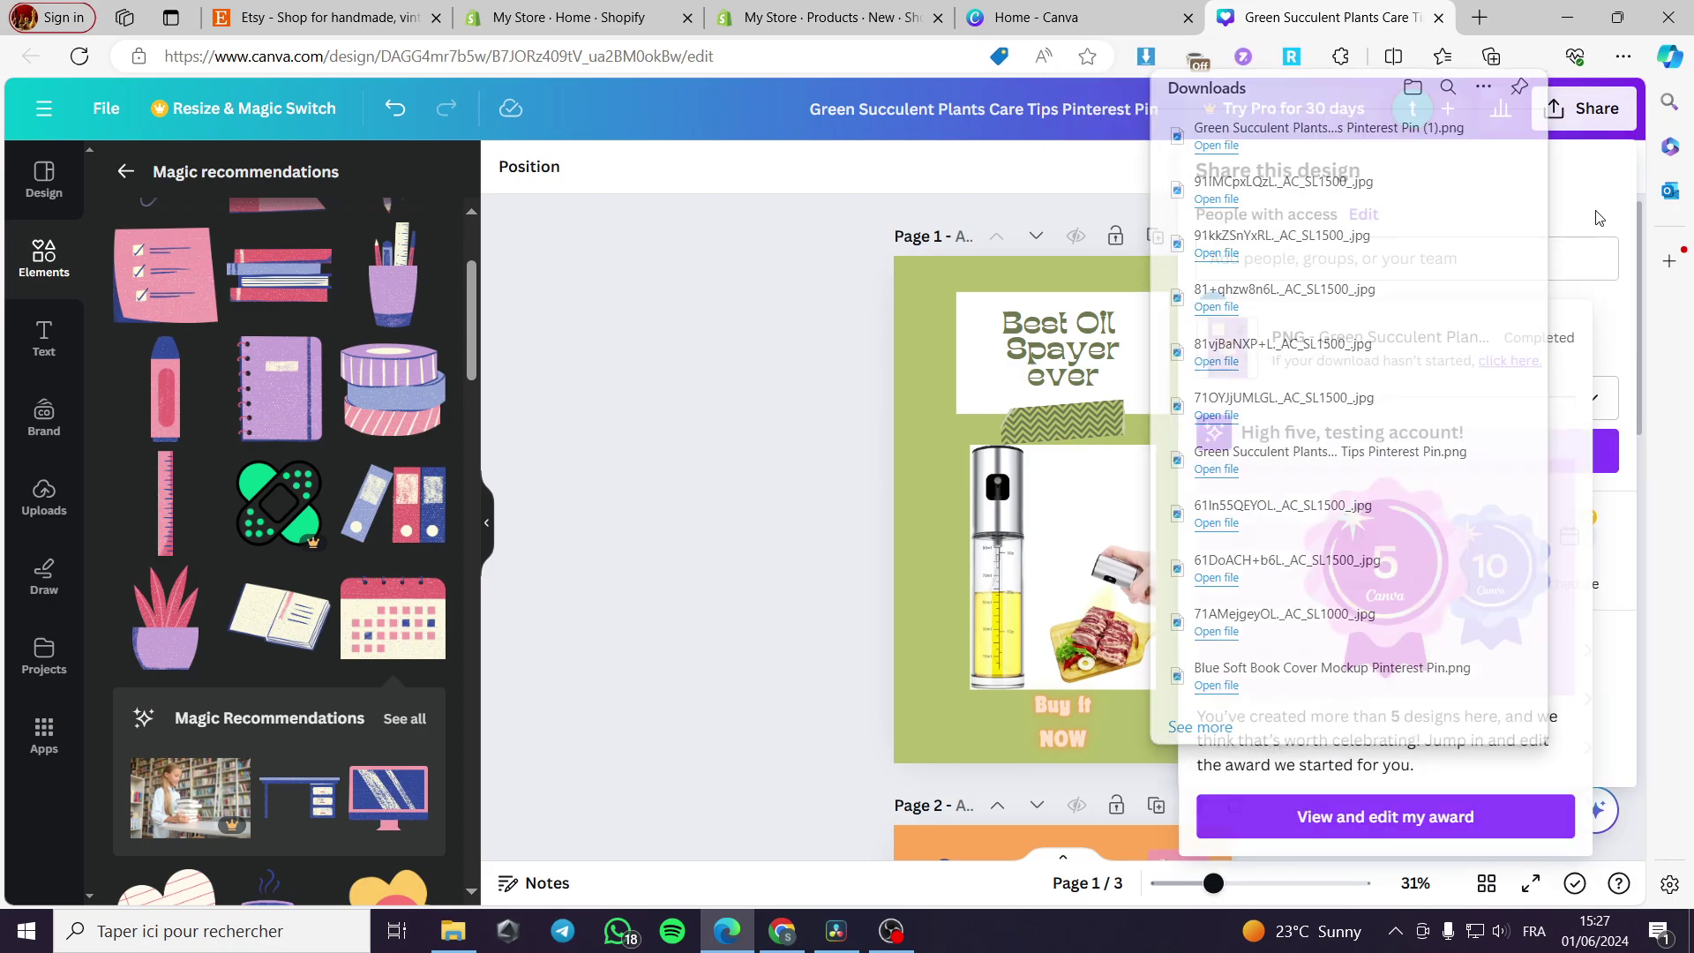
{"action": "left_click", "coordinate": [1414, 401]}
{"action": "left_click", "coordinate": [1444, 399]}
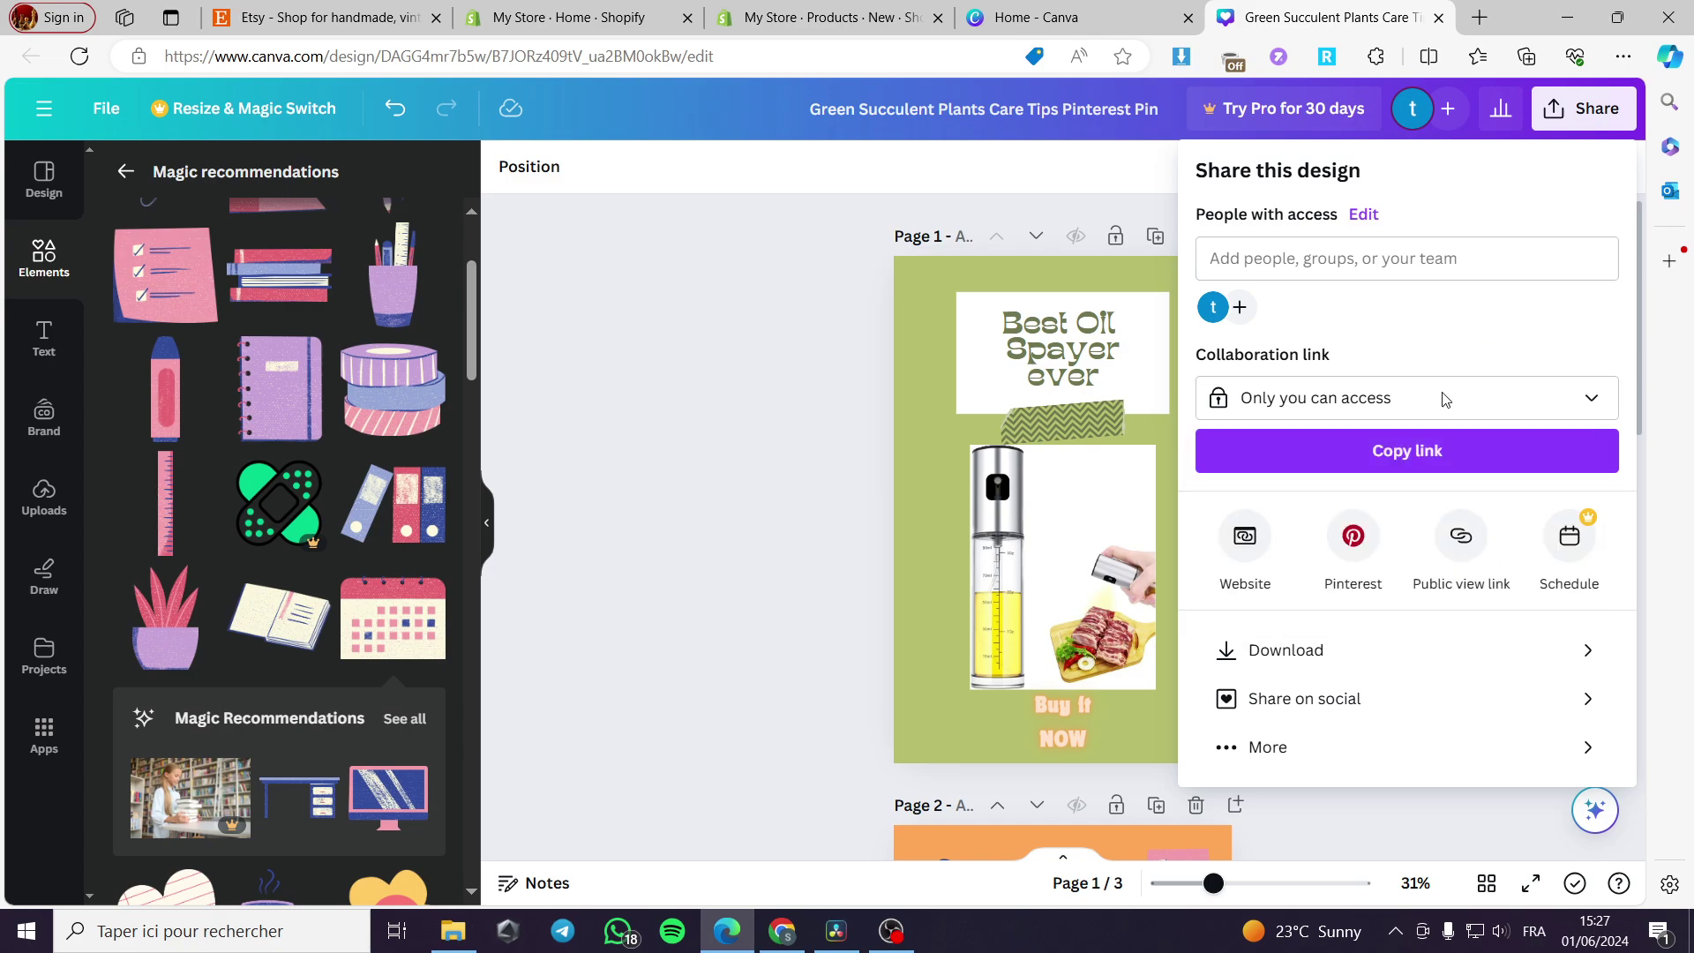
{"action": "left_click", "coordinate": [1379, 648]}
{"action": "left_click", "coordinate": [1389, 534]}
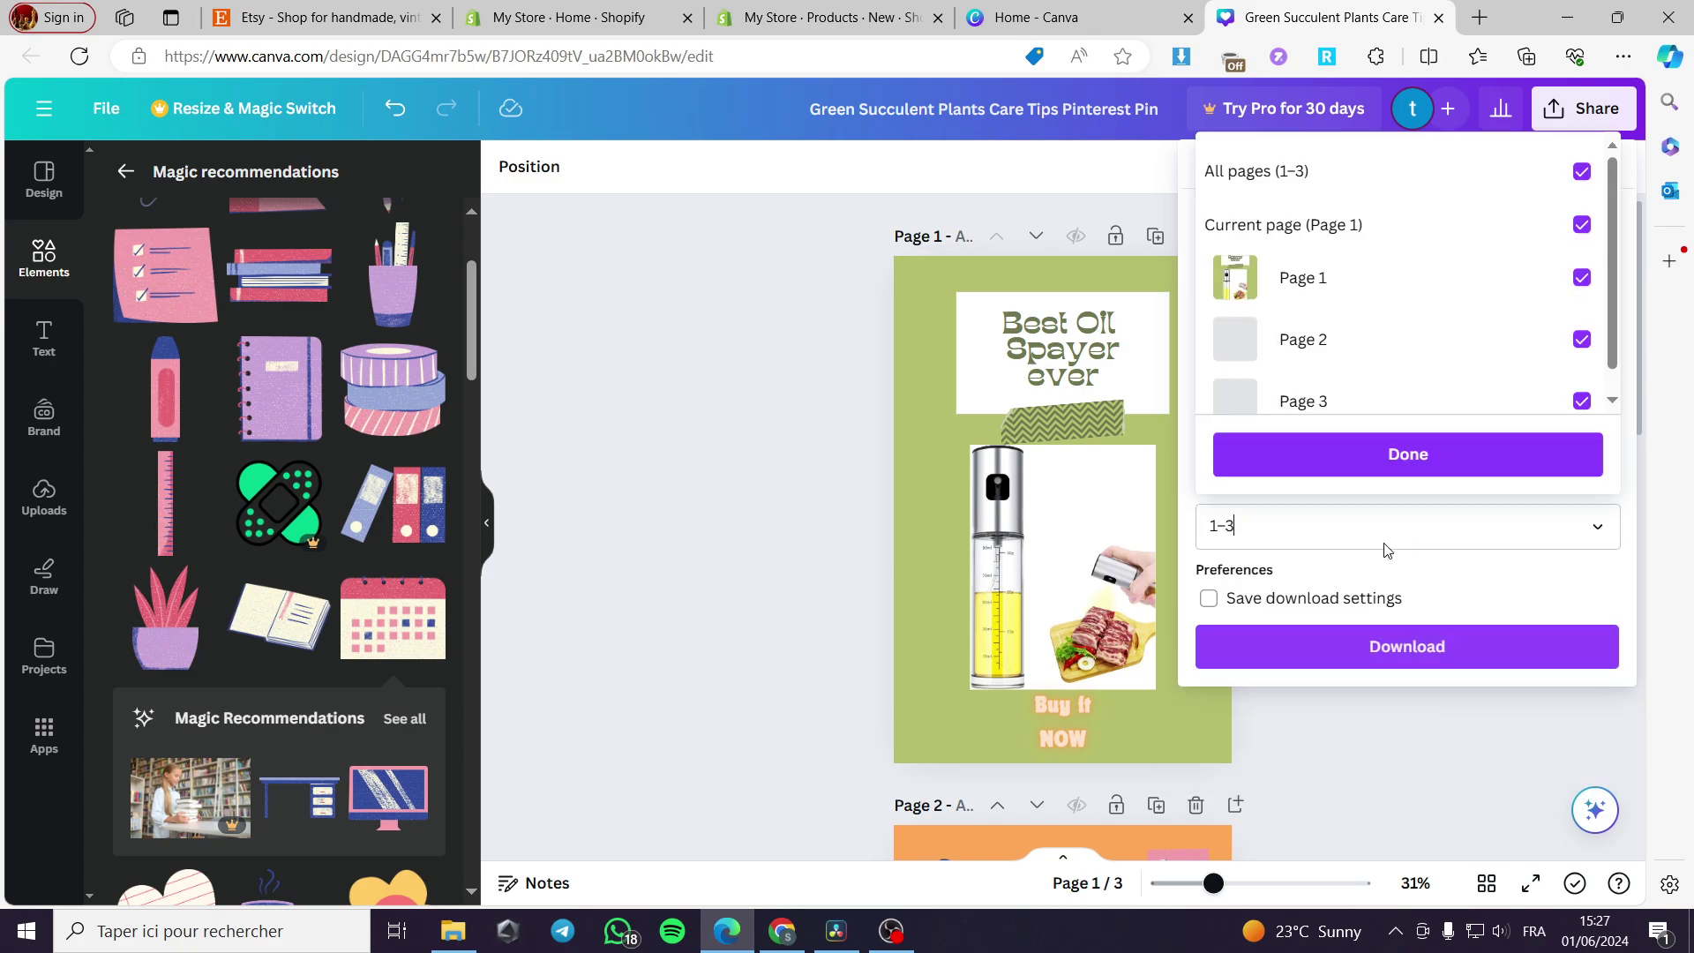
{"action": "left_click", "coordinate": [1297, 276]}
{"action": "left_click", "coordinate": [1297, 339]}
{"action": "left_click", "coordinate": [1408, 454]}
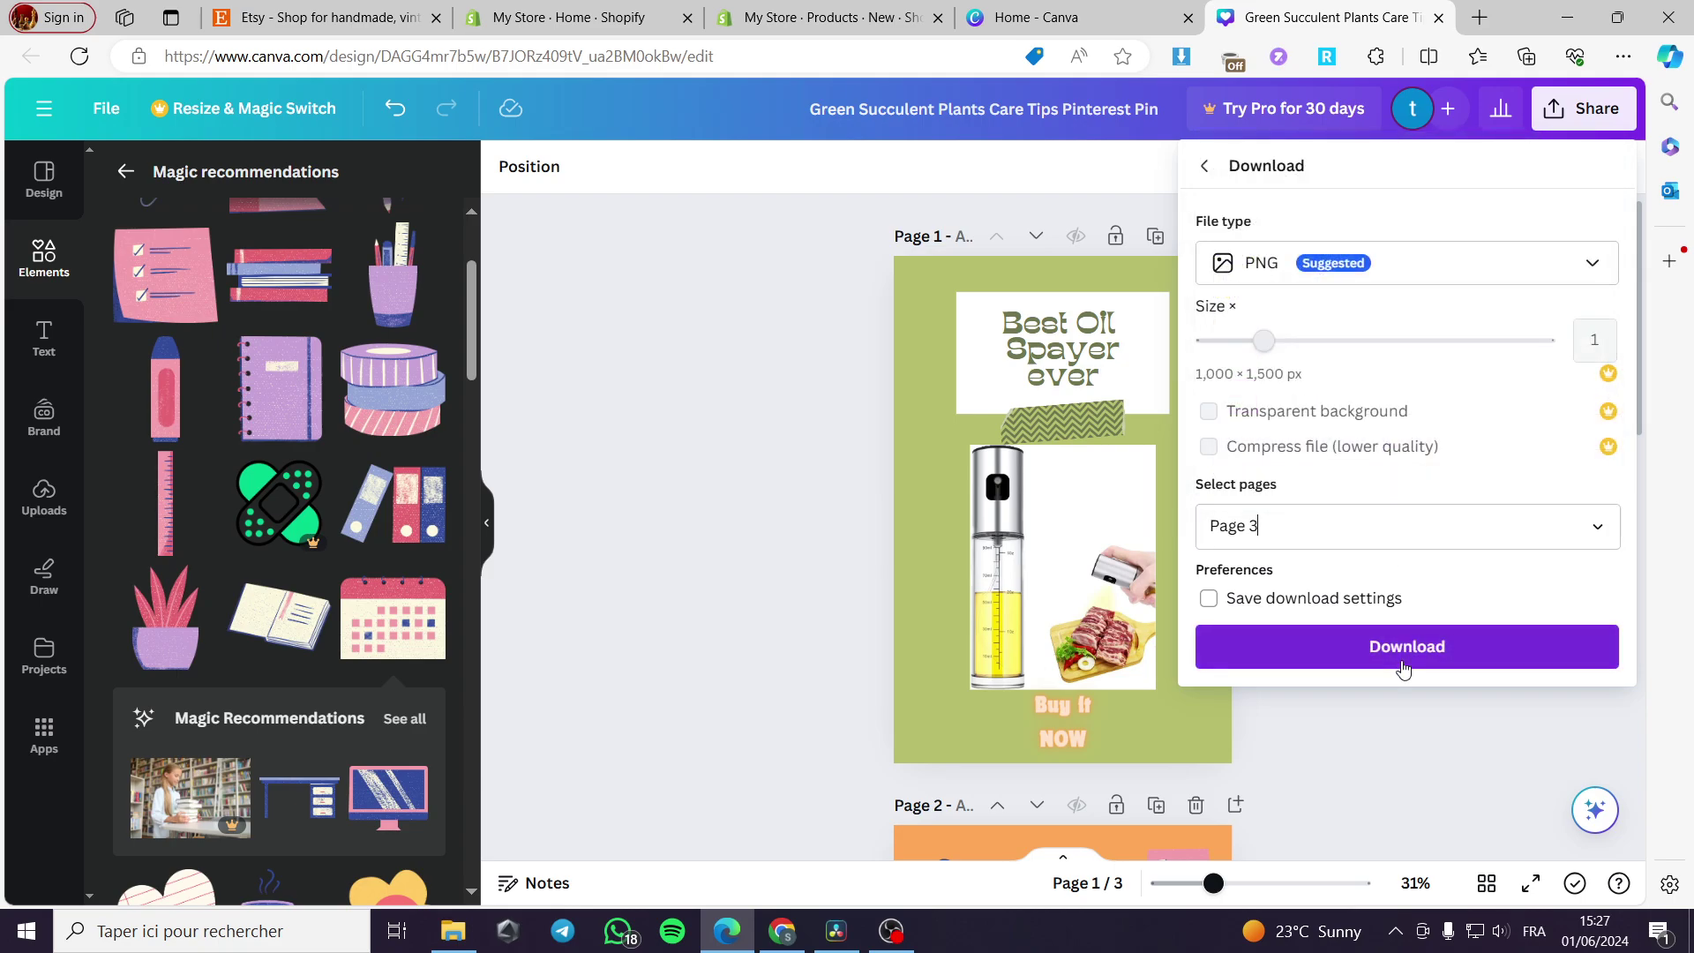
{"action": "left_click", "coordinate": [1407, 647]}
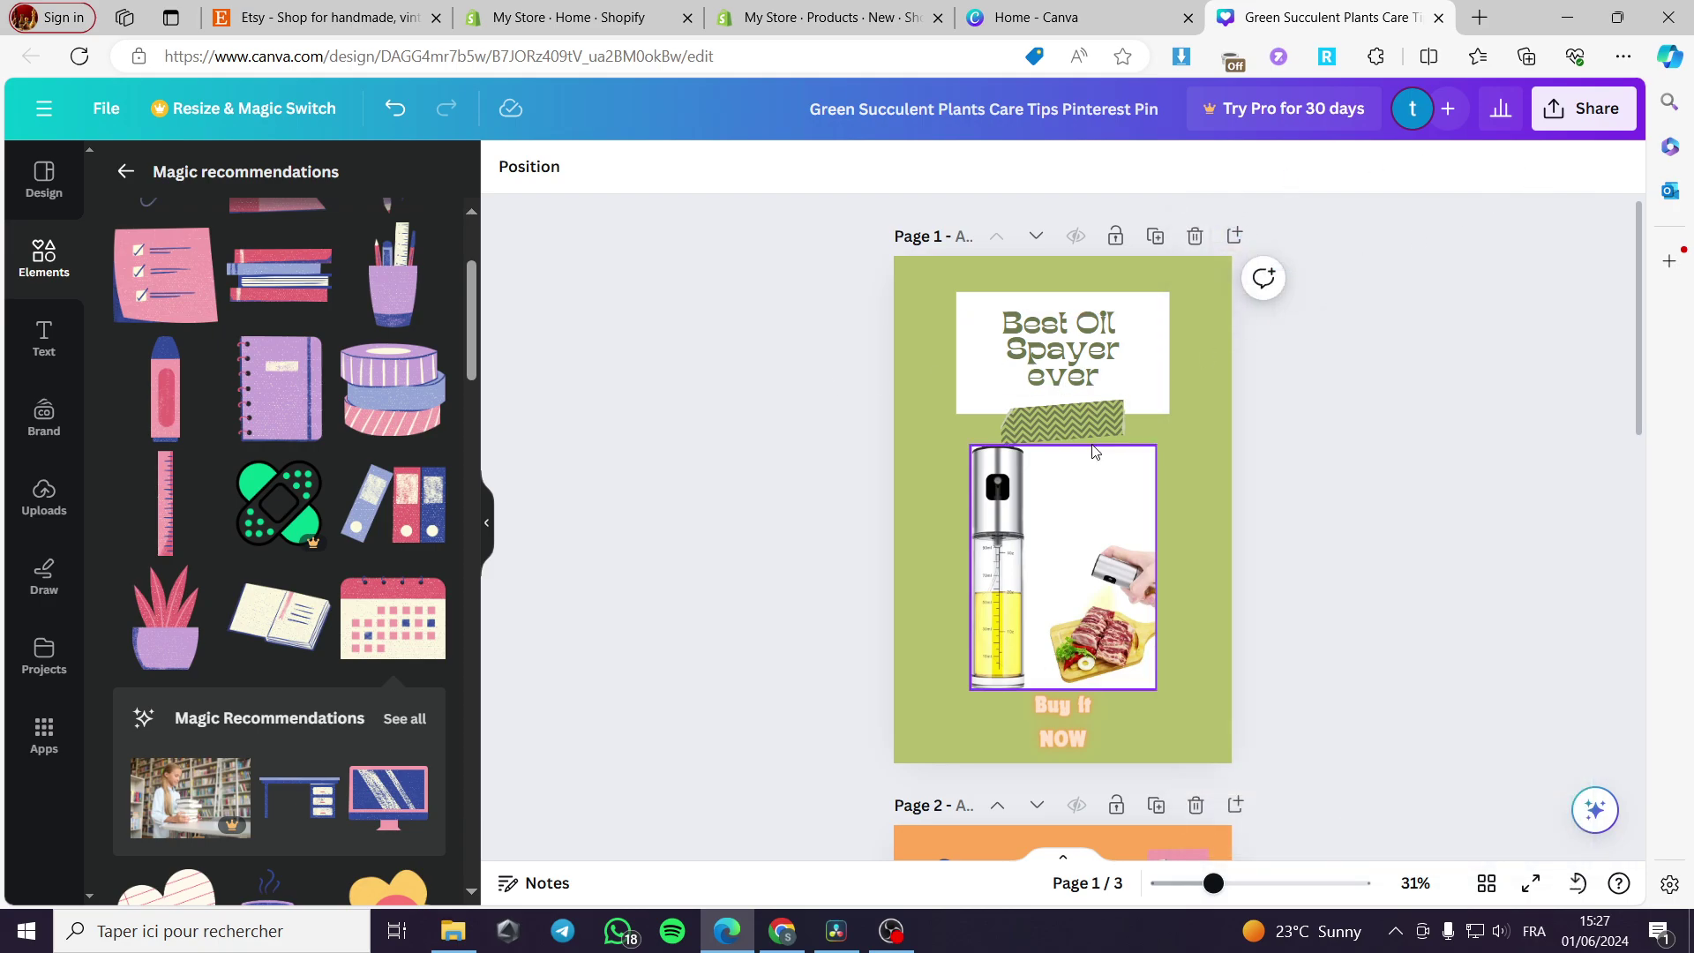
{"action": "left_click", "coordinate": [800, 369]}
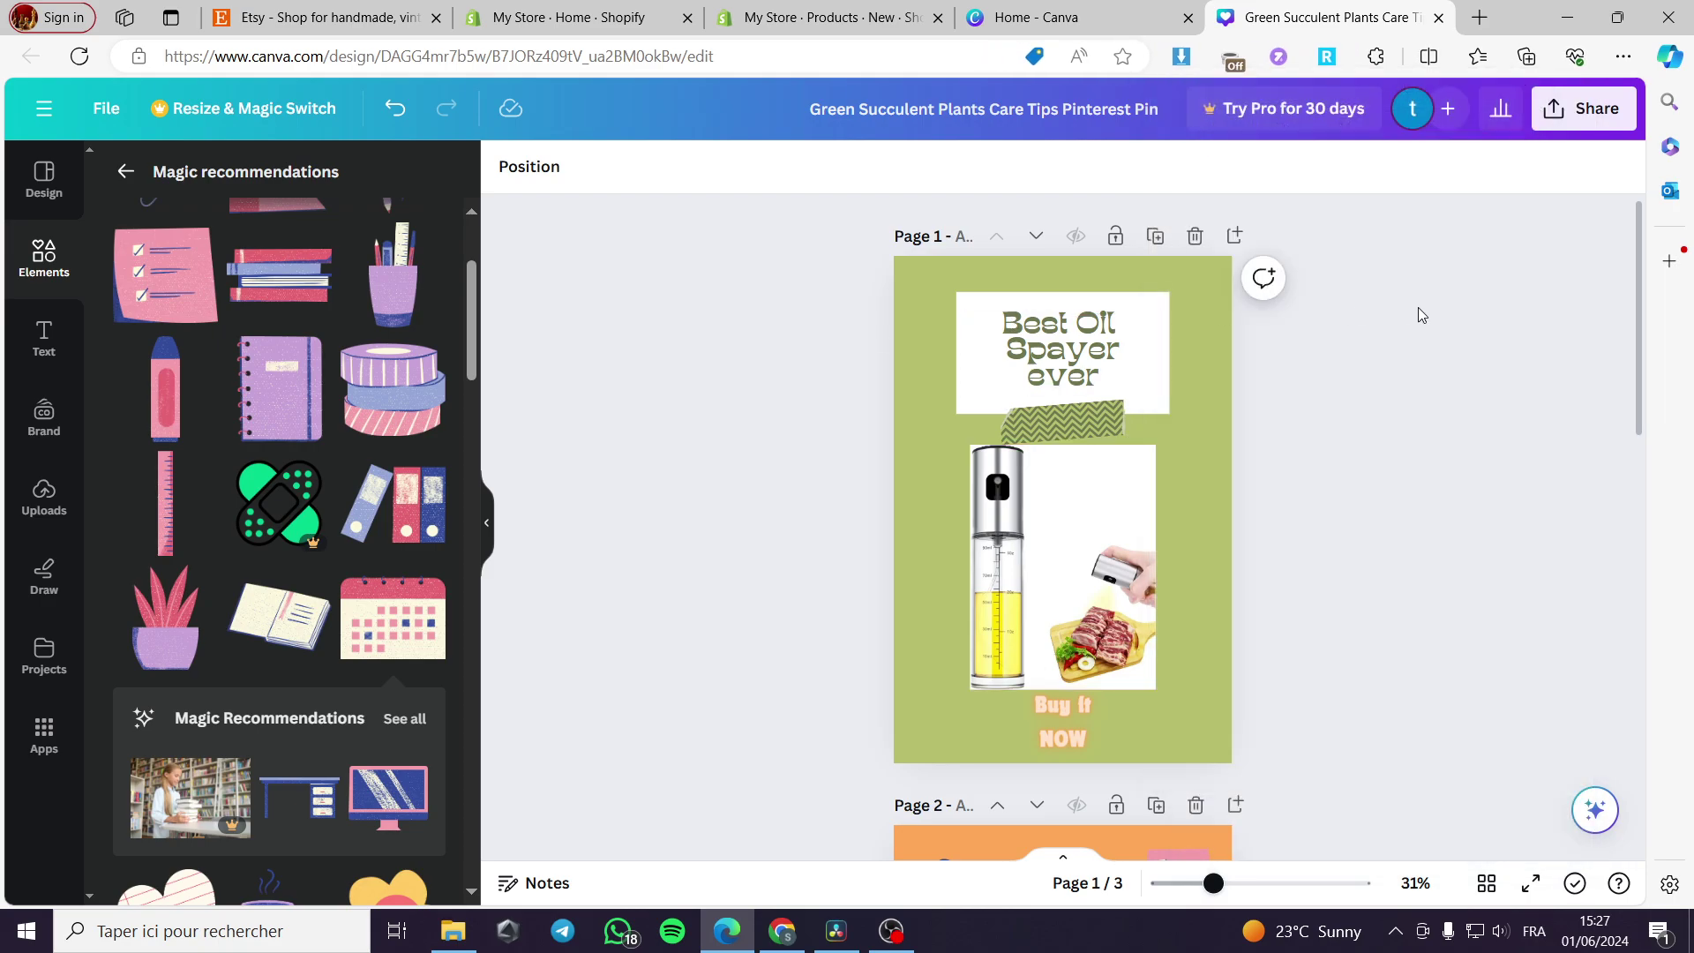
Step: Make the design link editable by anyone with it and copy the link
{"action": "left_click", "coordinate": [1576, 117]}
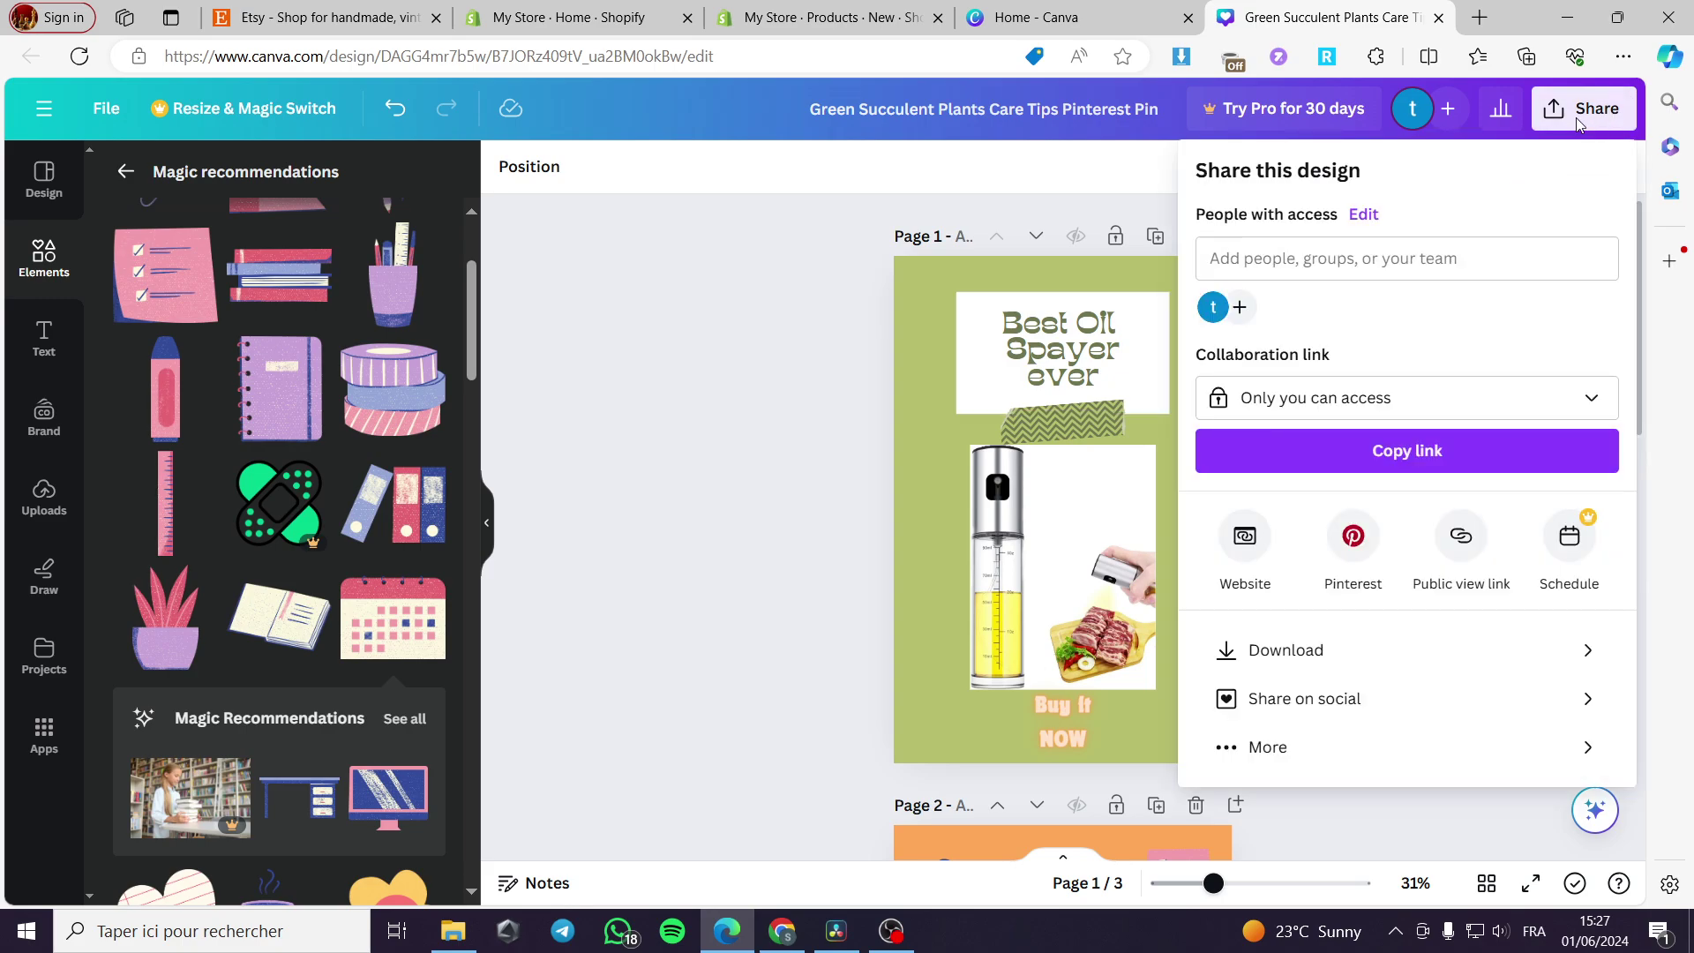
{"action": "left_click", "coordinate": [1423, 460]}
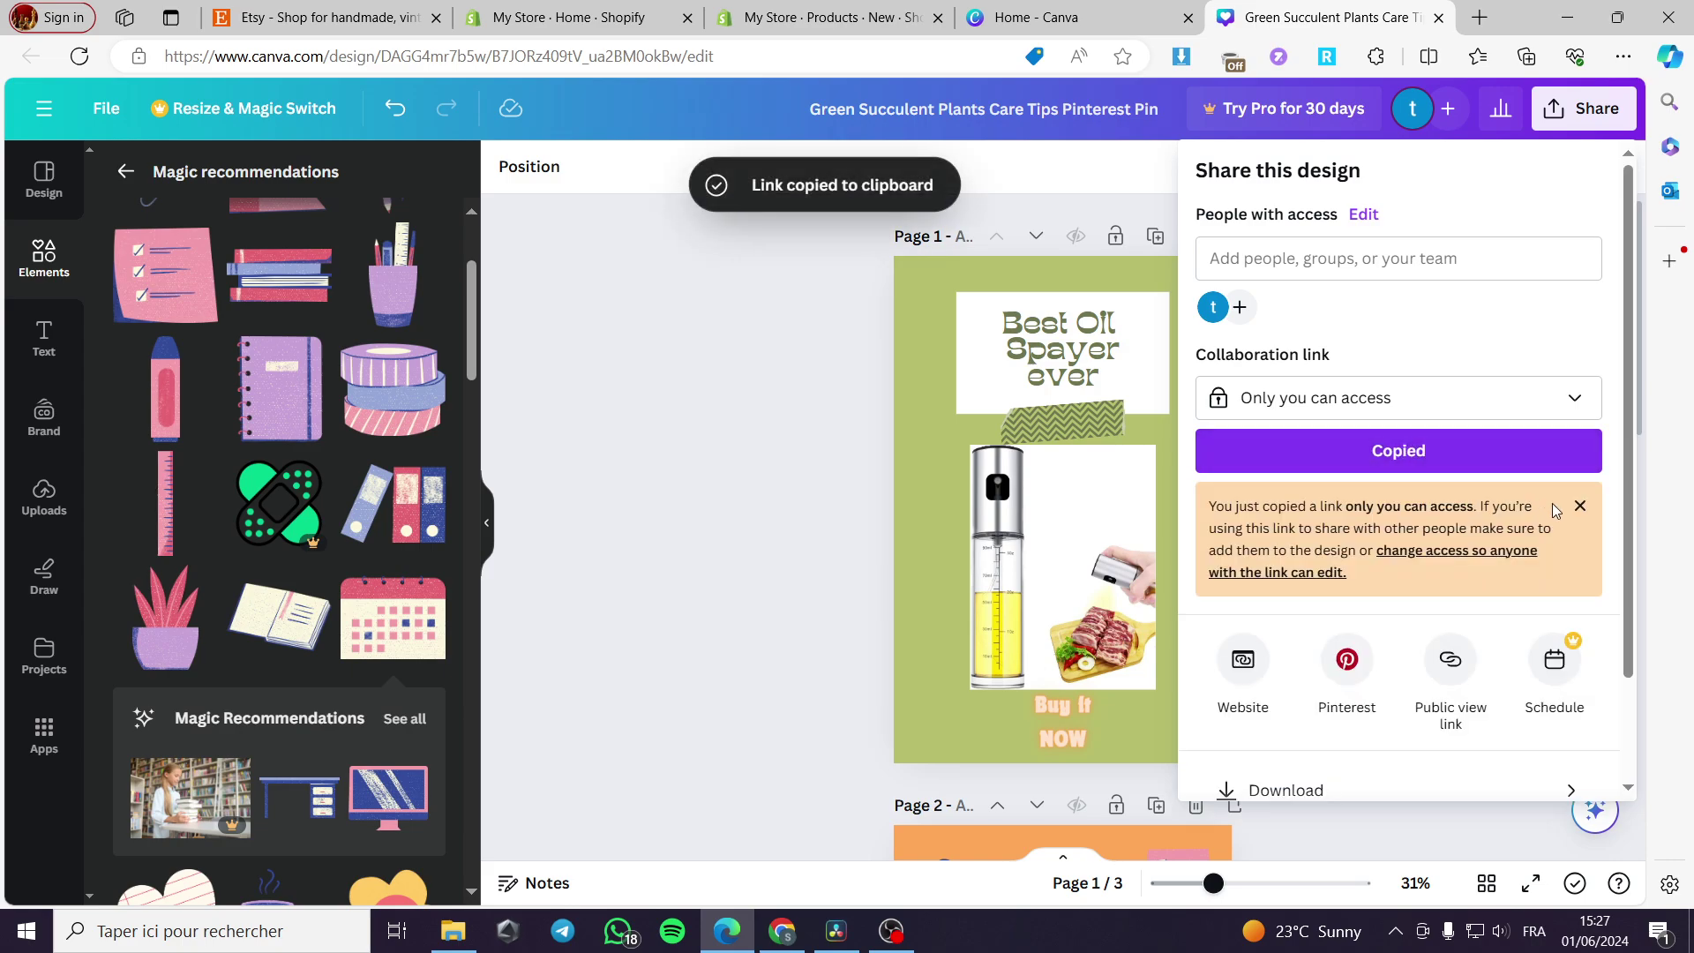
{"action": "left_click", "coordinate": [1410, 397]}
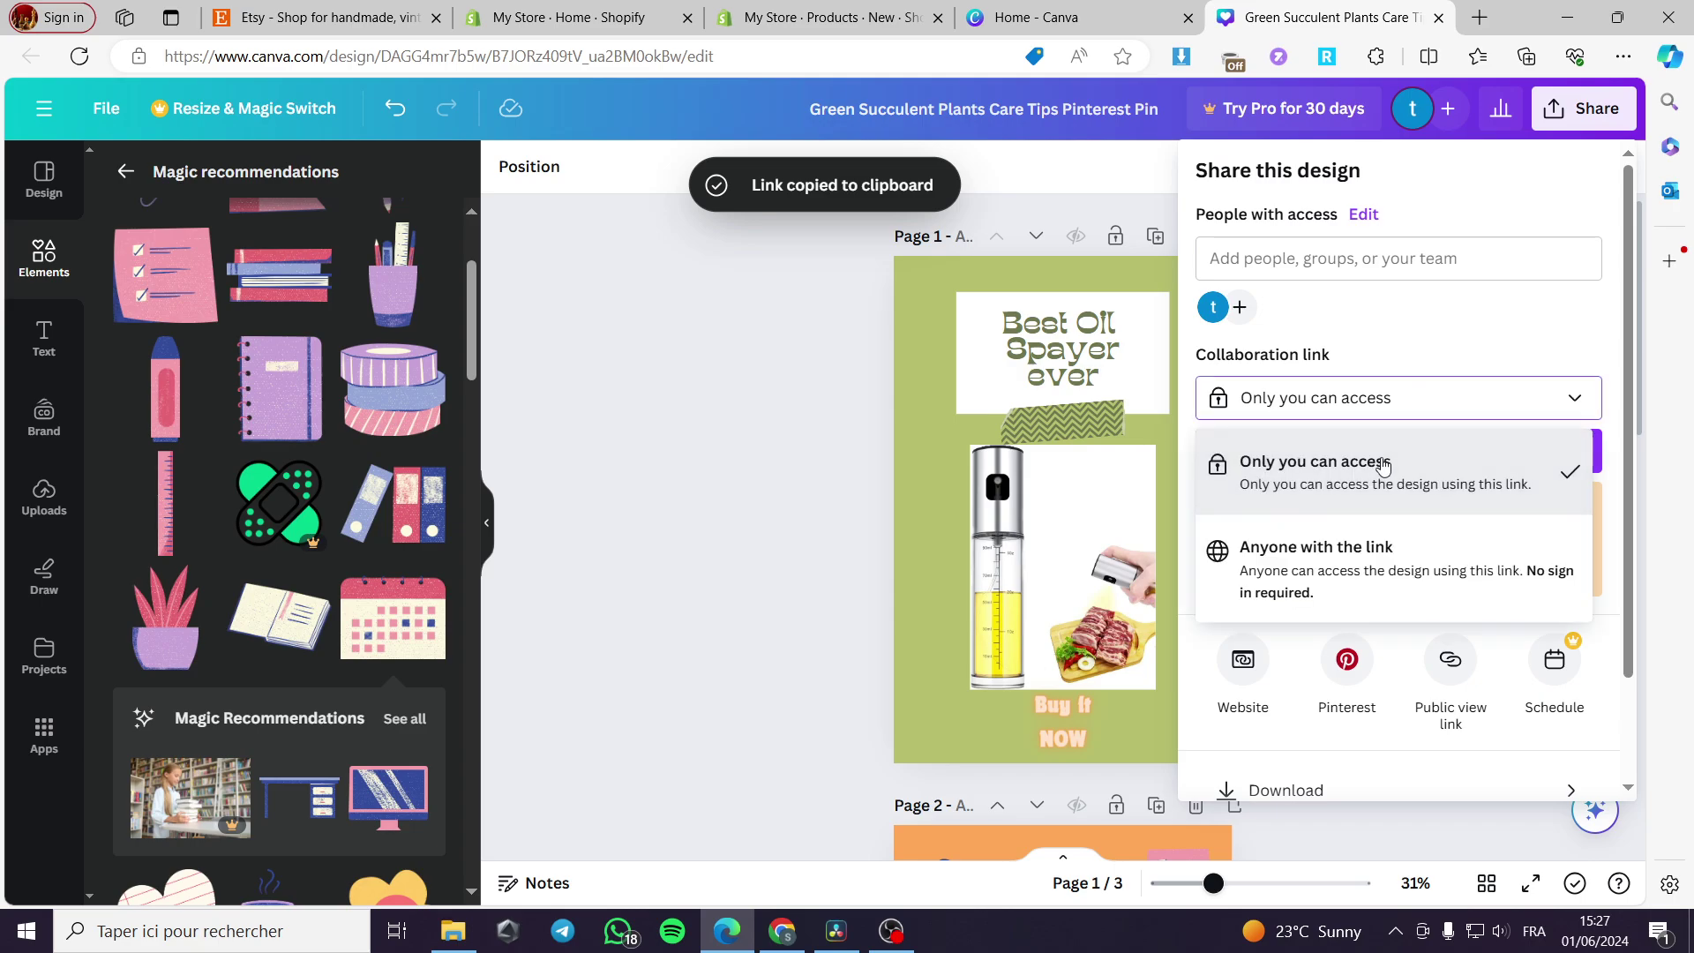
{"action": "left_click", "coordinate": [1331, 553]}
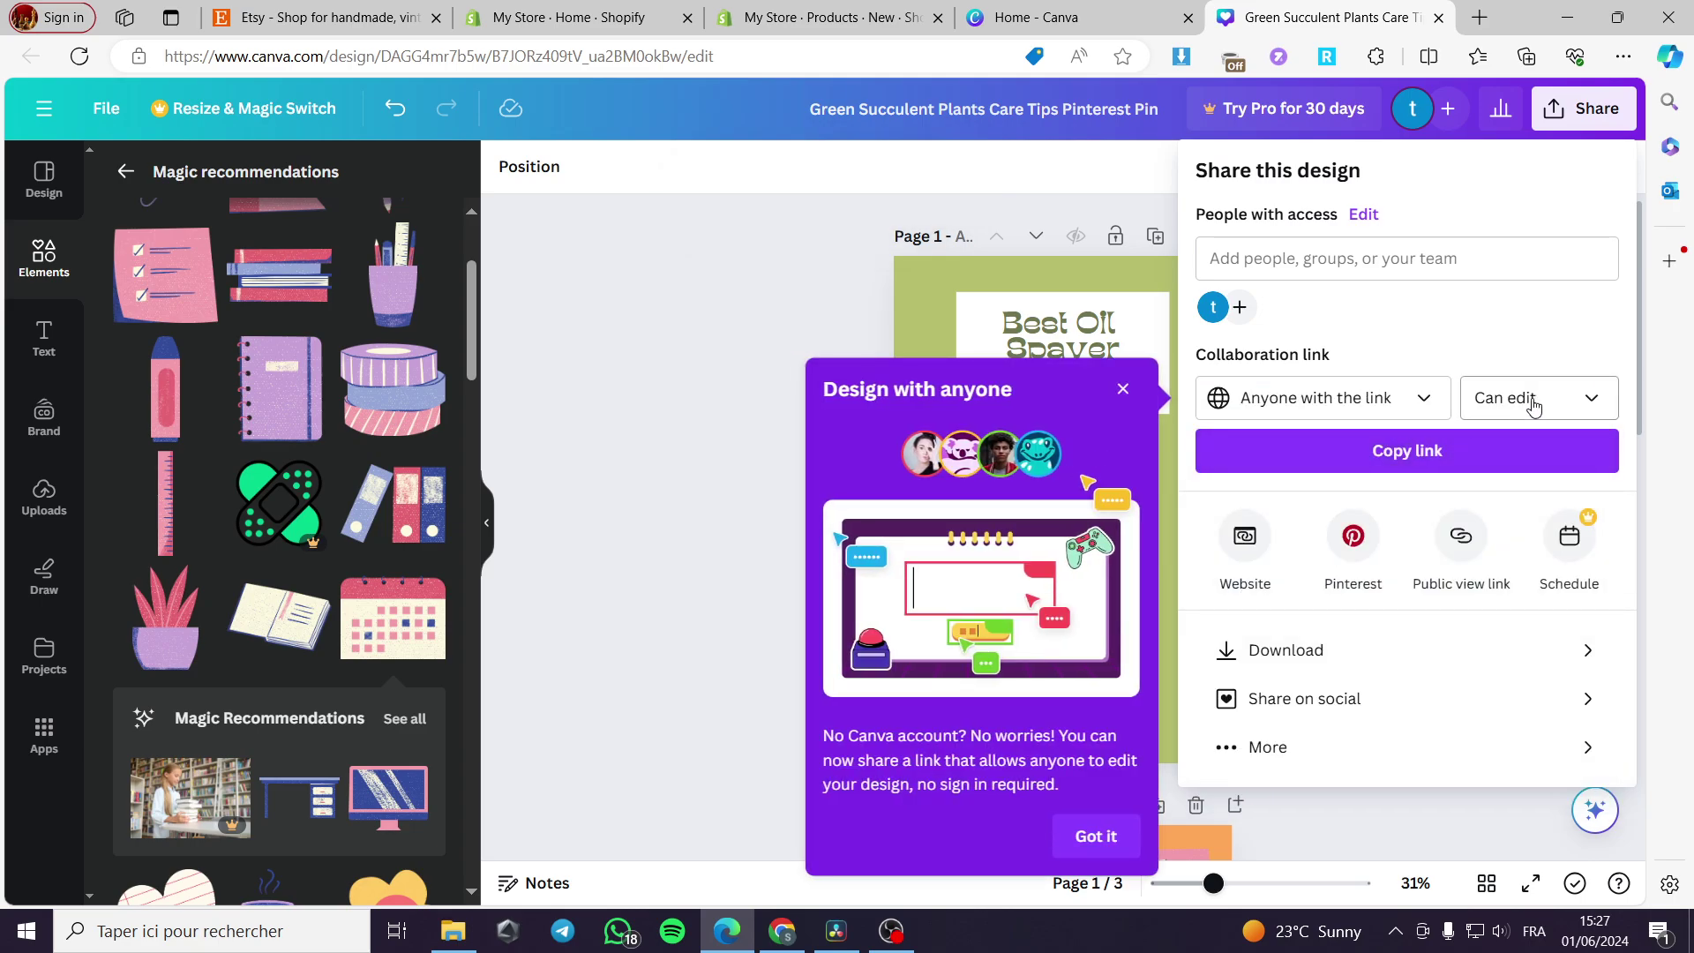
{"action": "left_click", "coordinate": [1533, 401]}
{"action": "left_click", "coordinate": [1274, 450]}
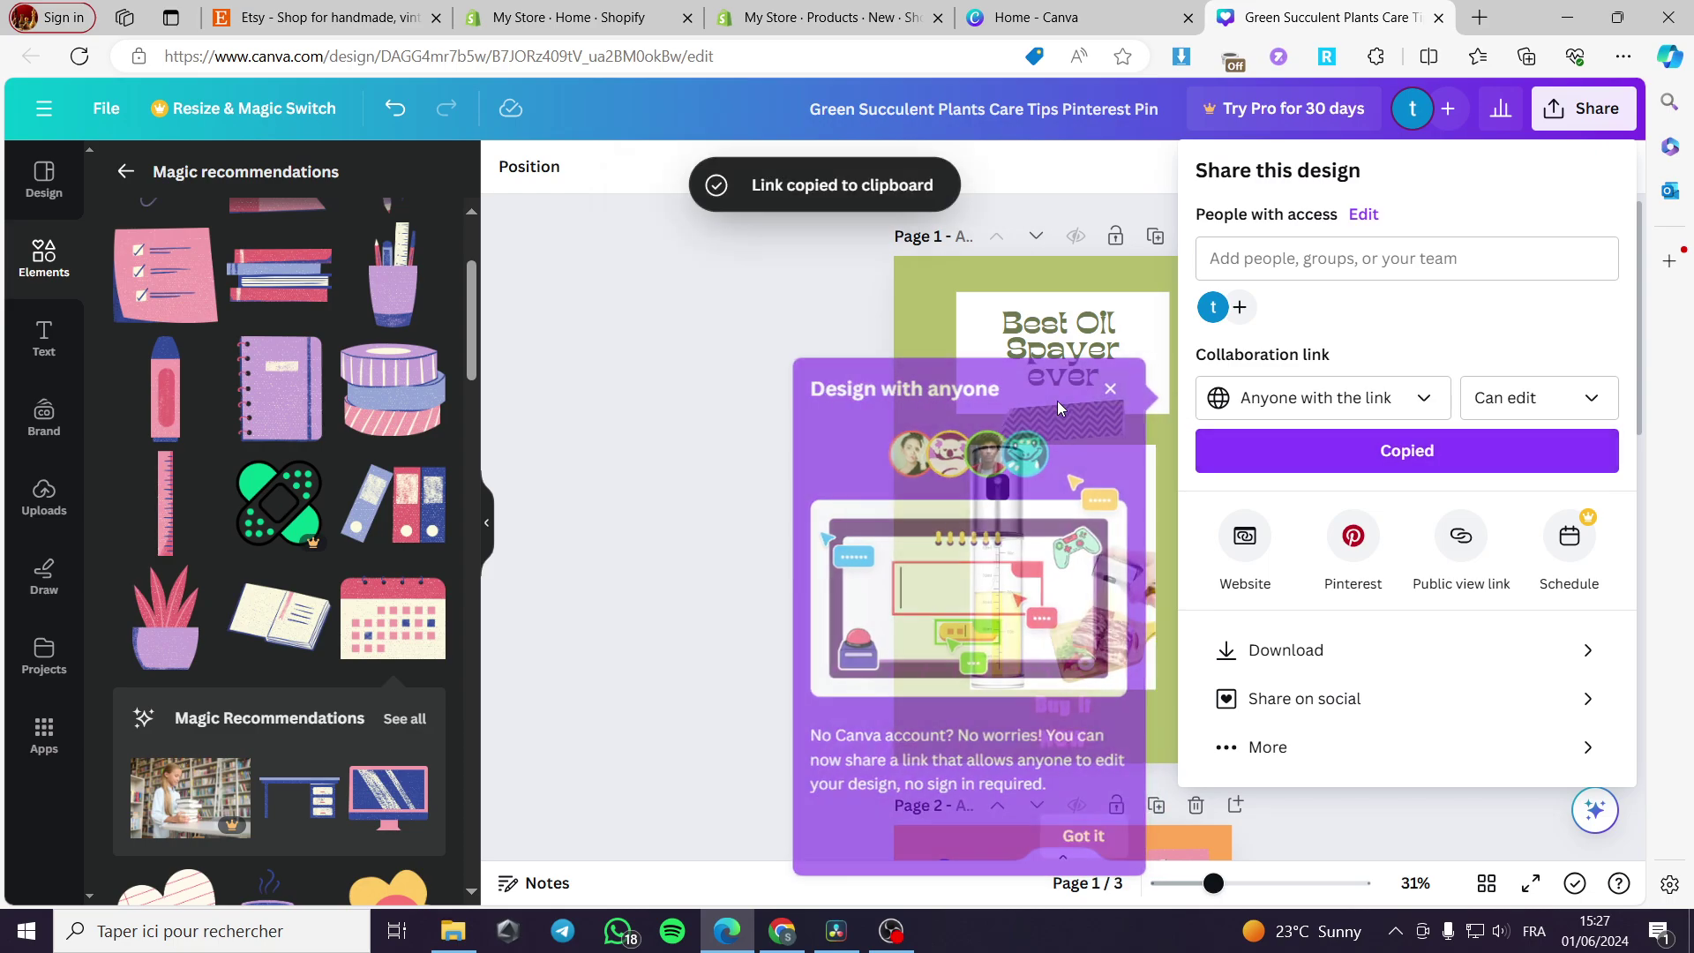
{"action": "left_click", "coordinate": [759, 402]}
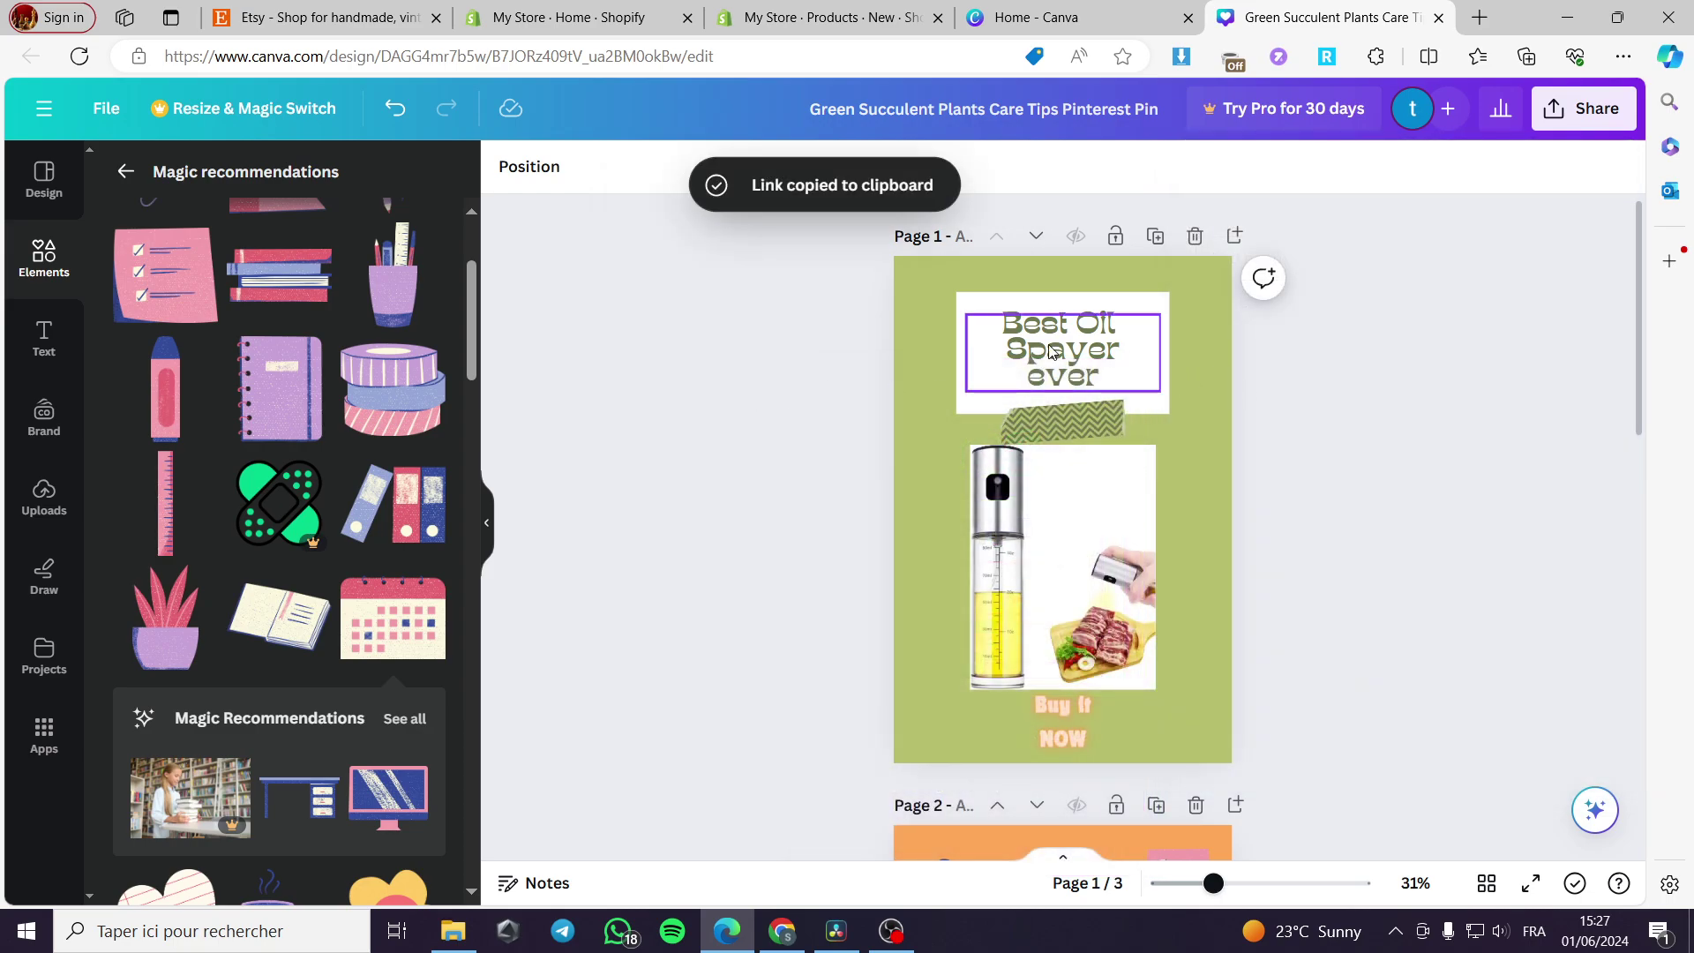
Step: Select all the 'Buy it NOW' text on page 1 for editing
{"action": "left_click", "coordinate": [1077, 348]}
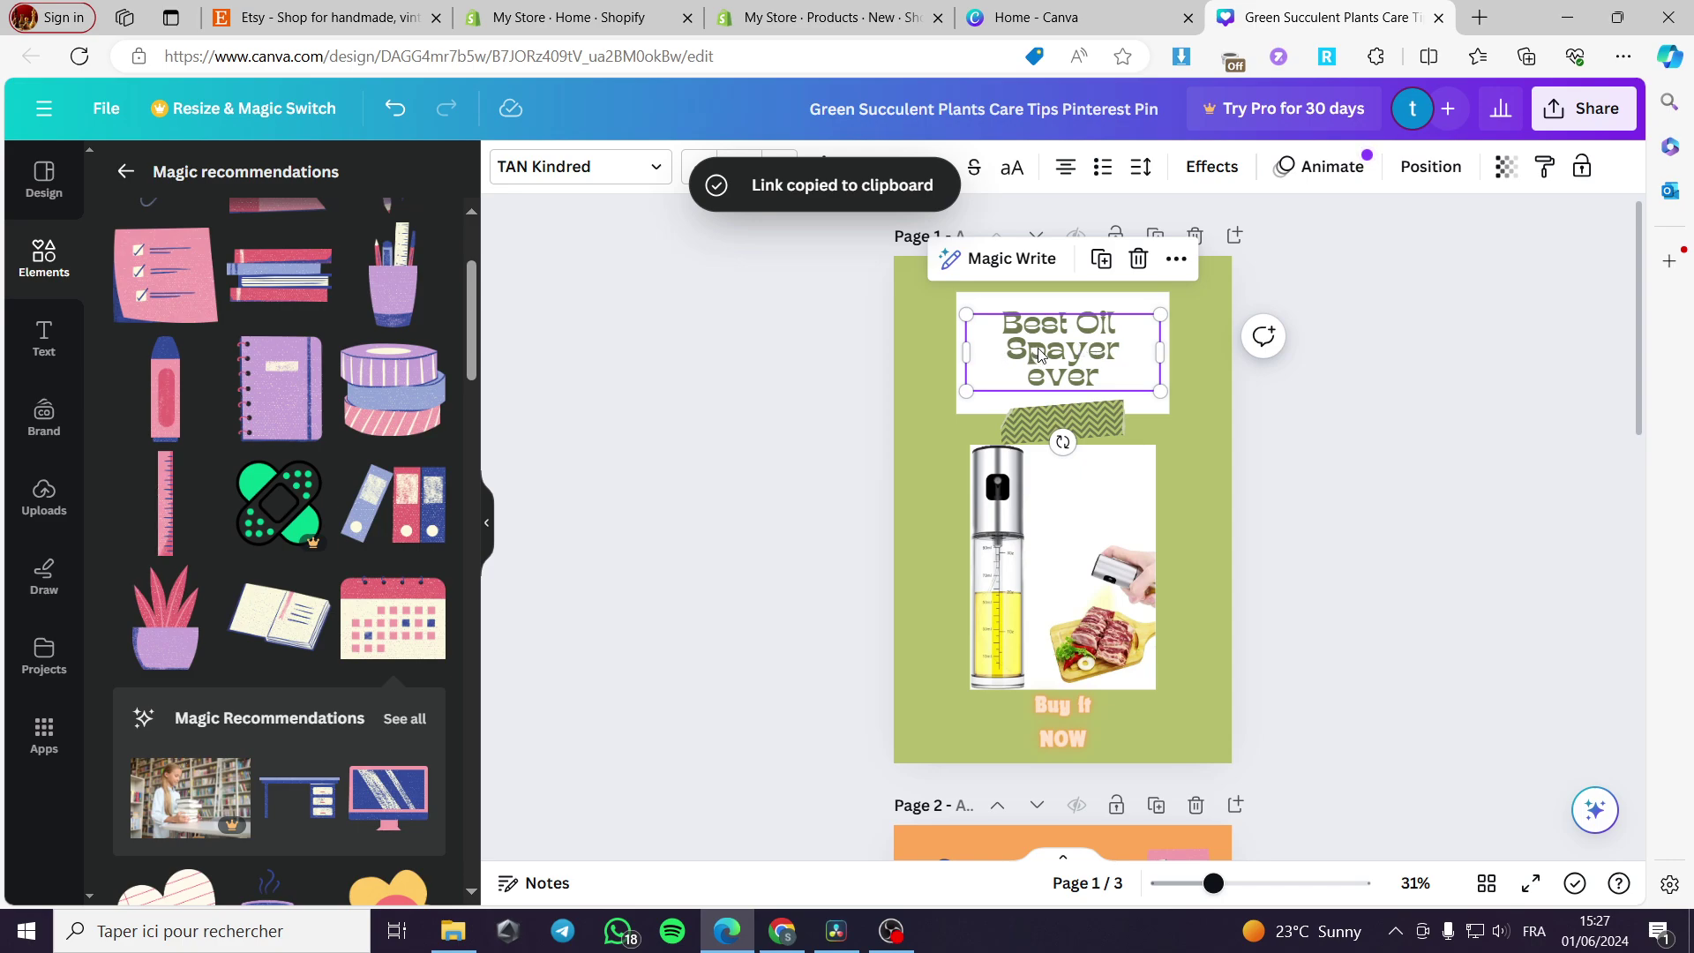
{"action": "scroll", "coordinate": [1255, 378], "scroll_direction": "down", "scroll_amount": 3}
{"action": "scroll", "coordinate": [1075, 618], "scroll_direction": "up", "scroll_amount": 2}
{"action": "left_click", "coordinate": [1074, 630]}
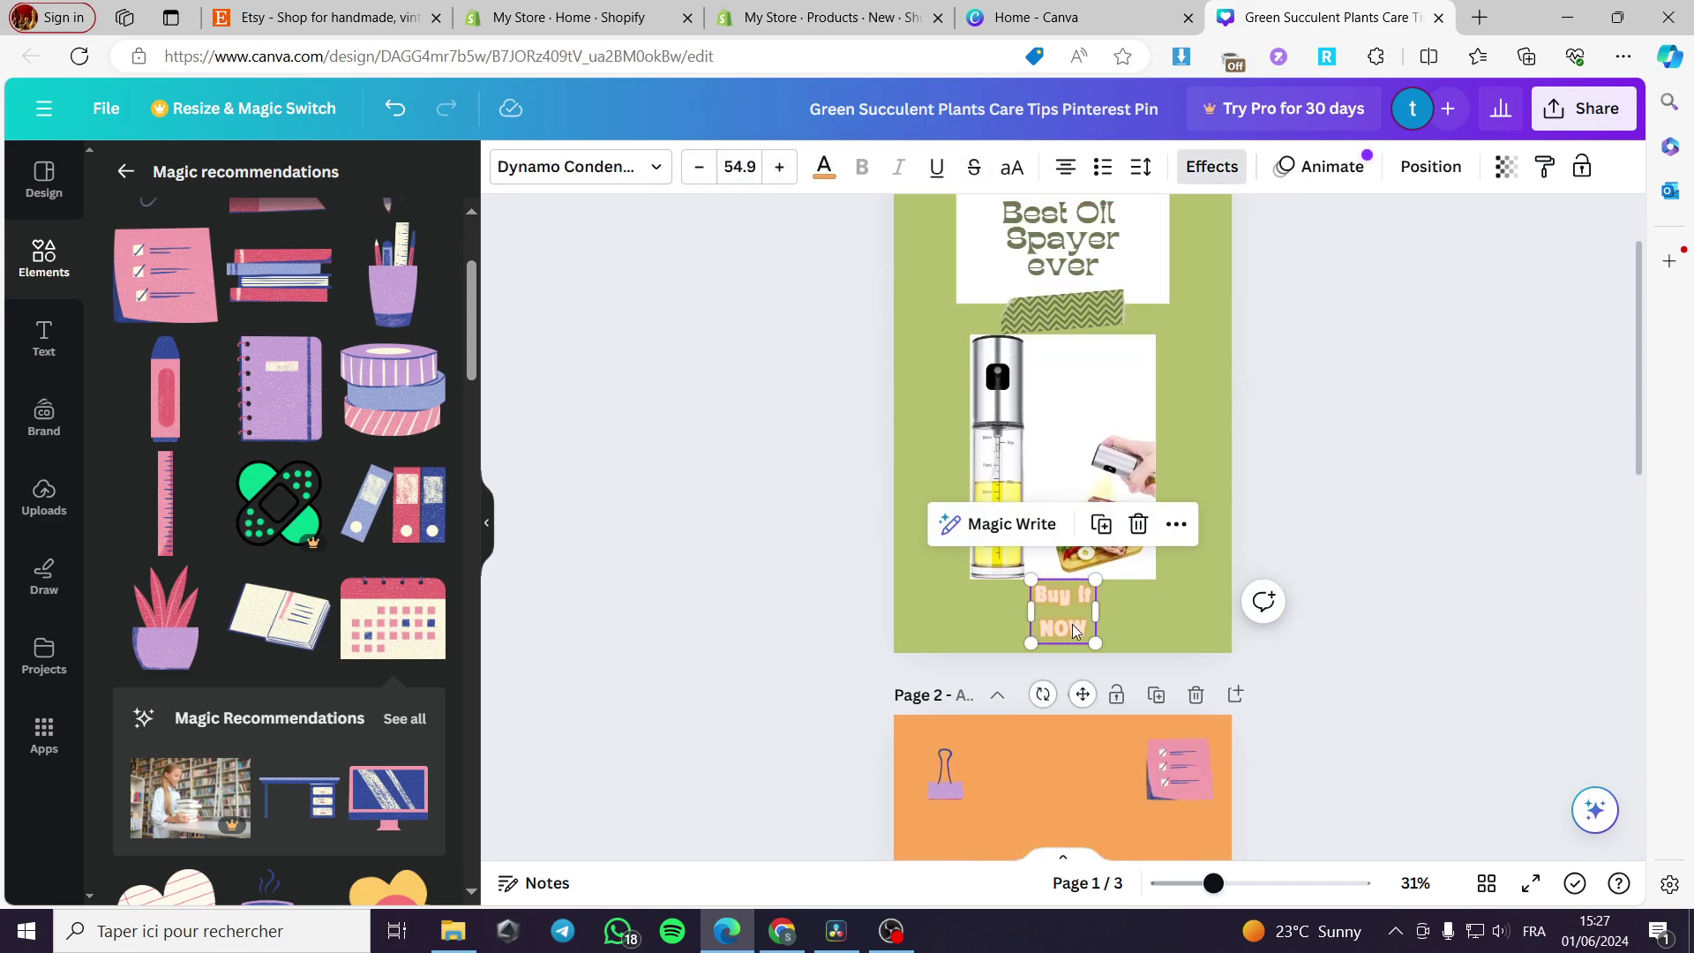
{"action": "double_click", "coordinate": [1074, 630]}
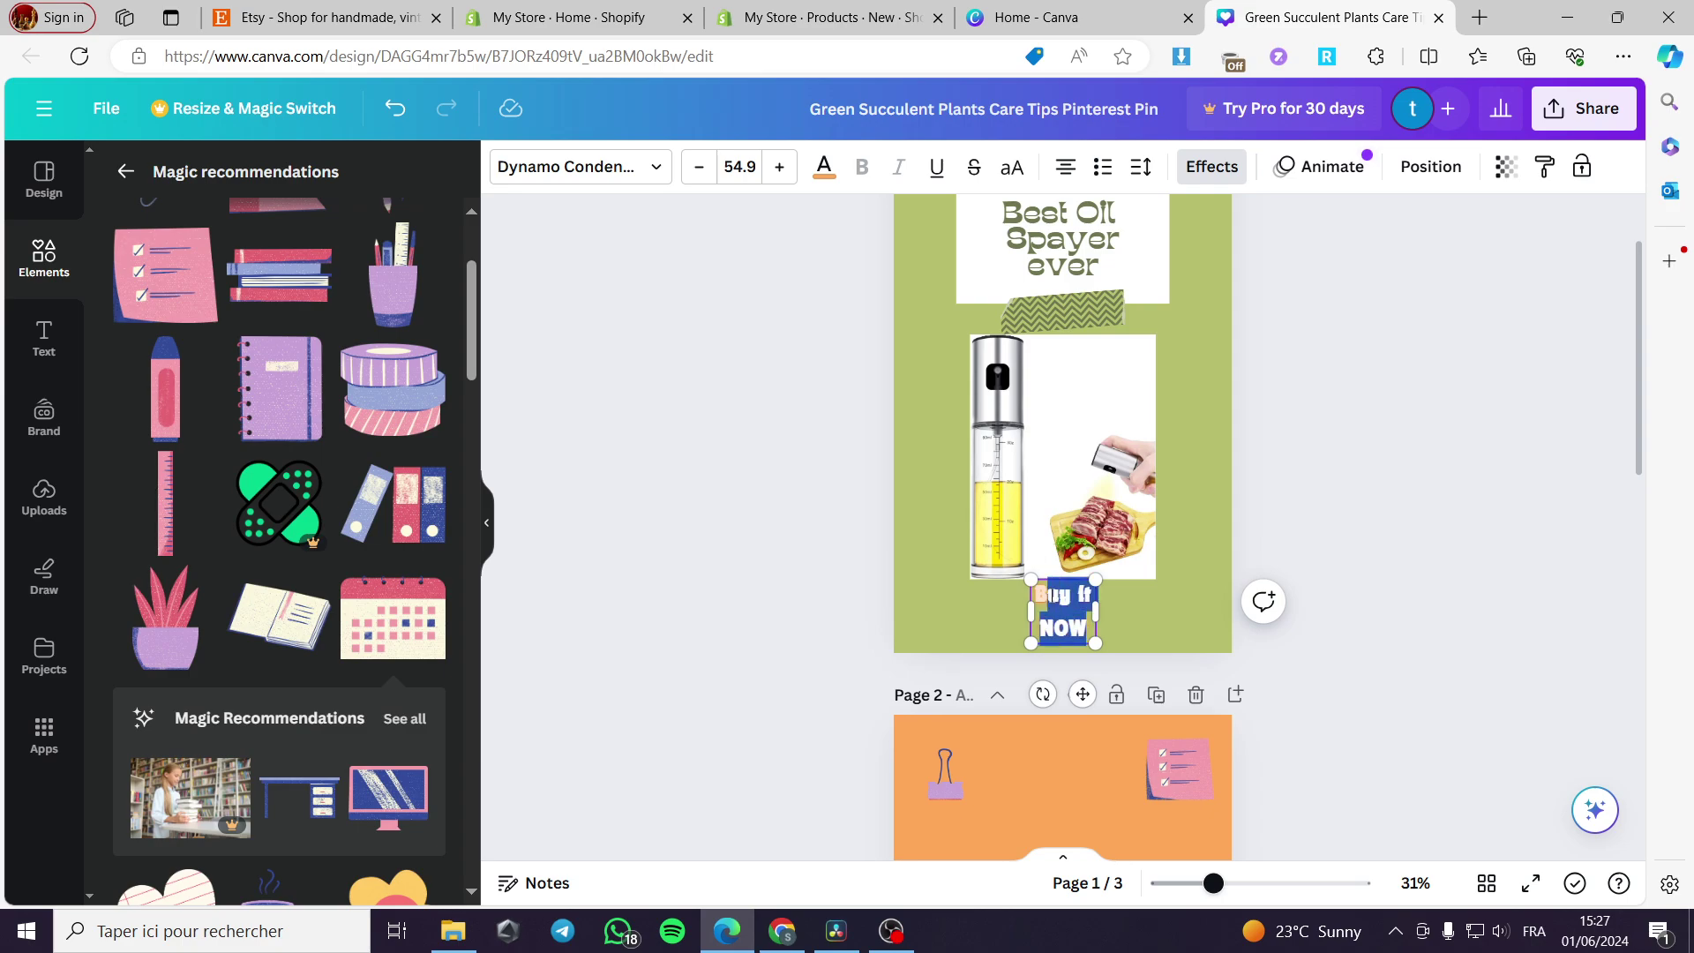
Step: Replace 'Buy it NOW' with 'Click here to modify' on one line near page 1's bottom
{"action": "type", "text": "Cl"}
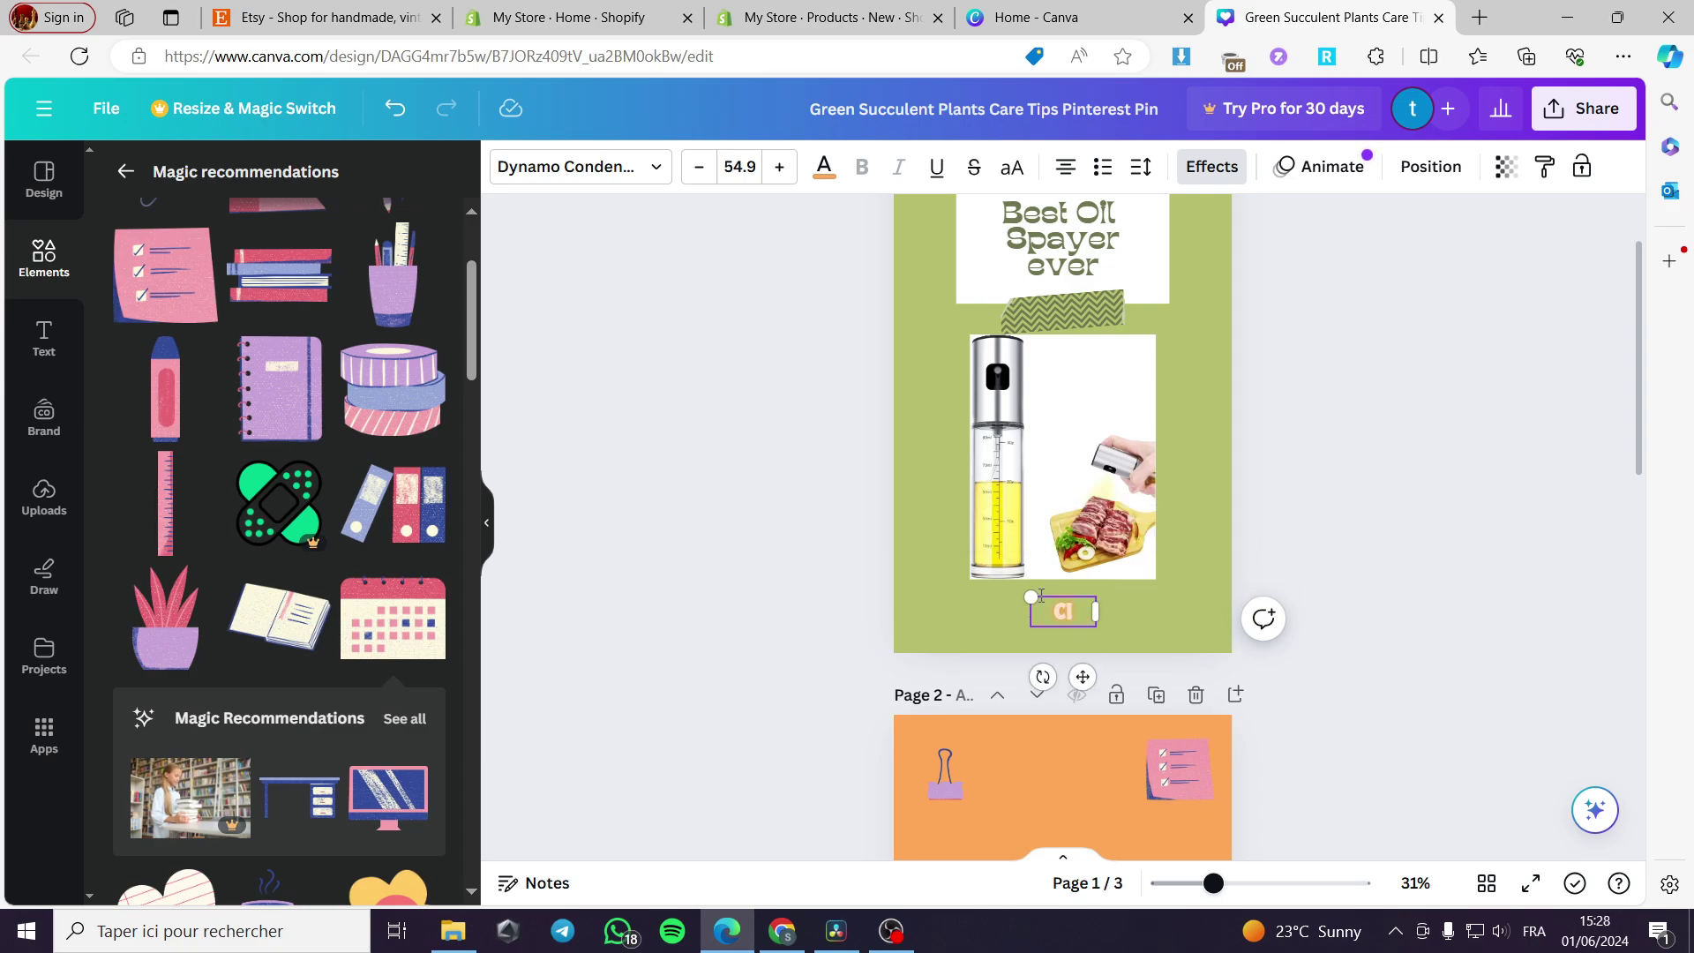
{"action": "type", "text": "ick her"}
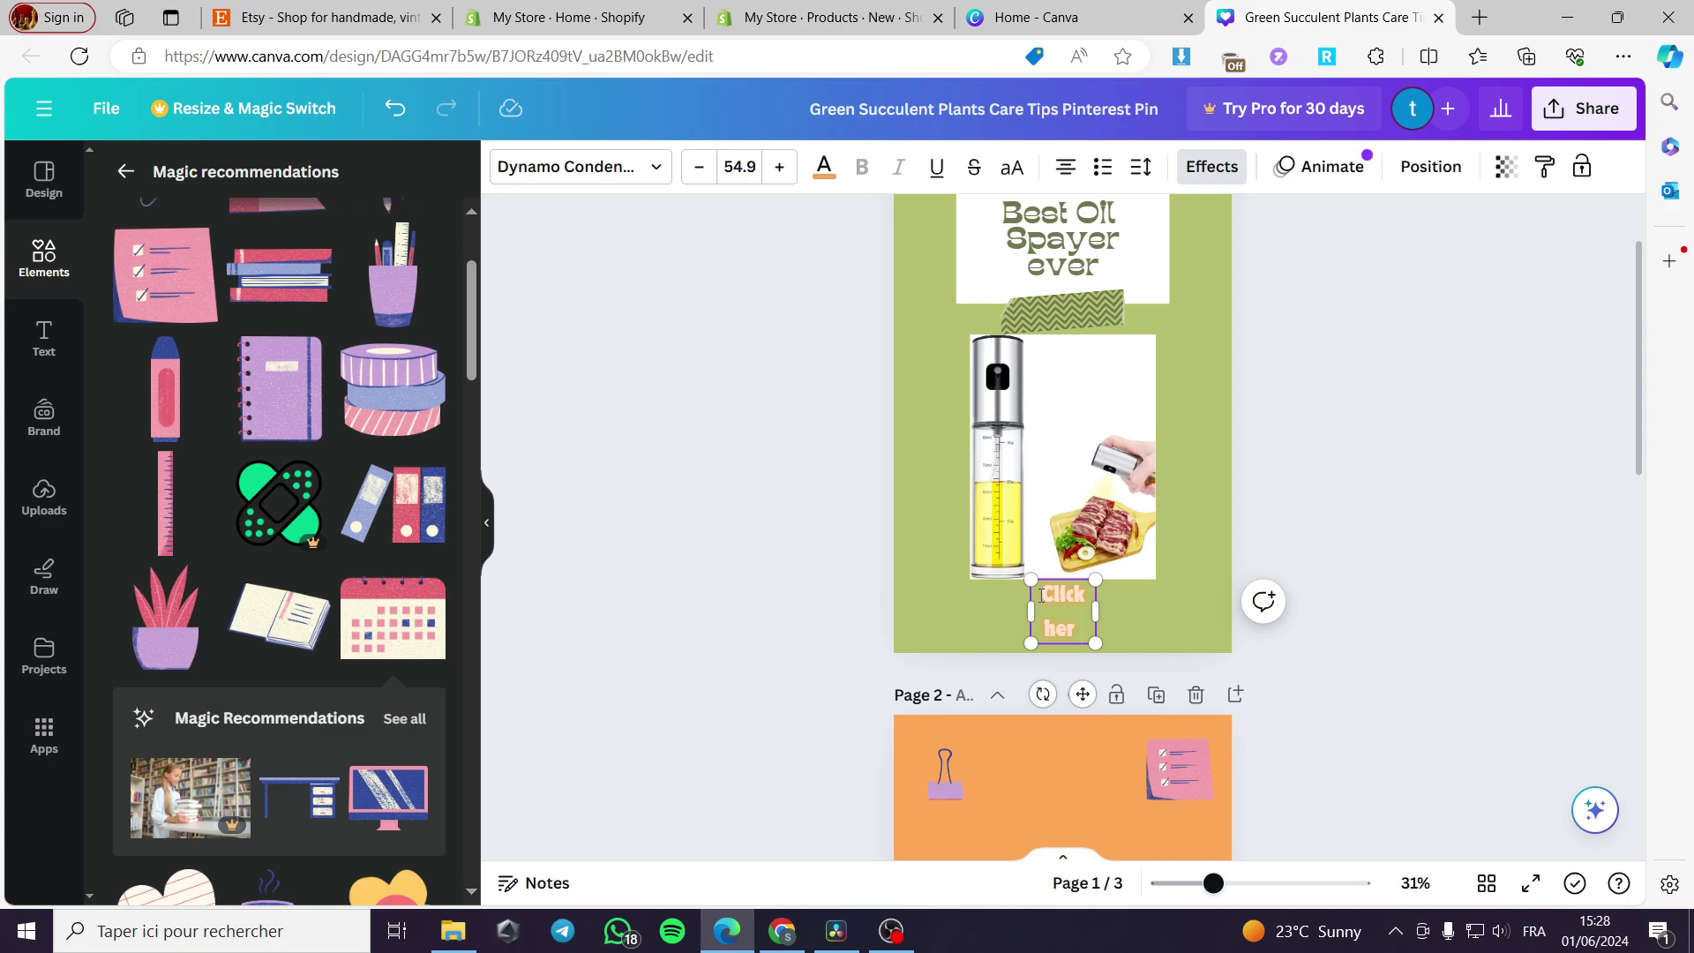
{"action": "type", "text": "e to m"}
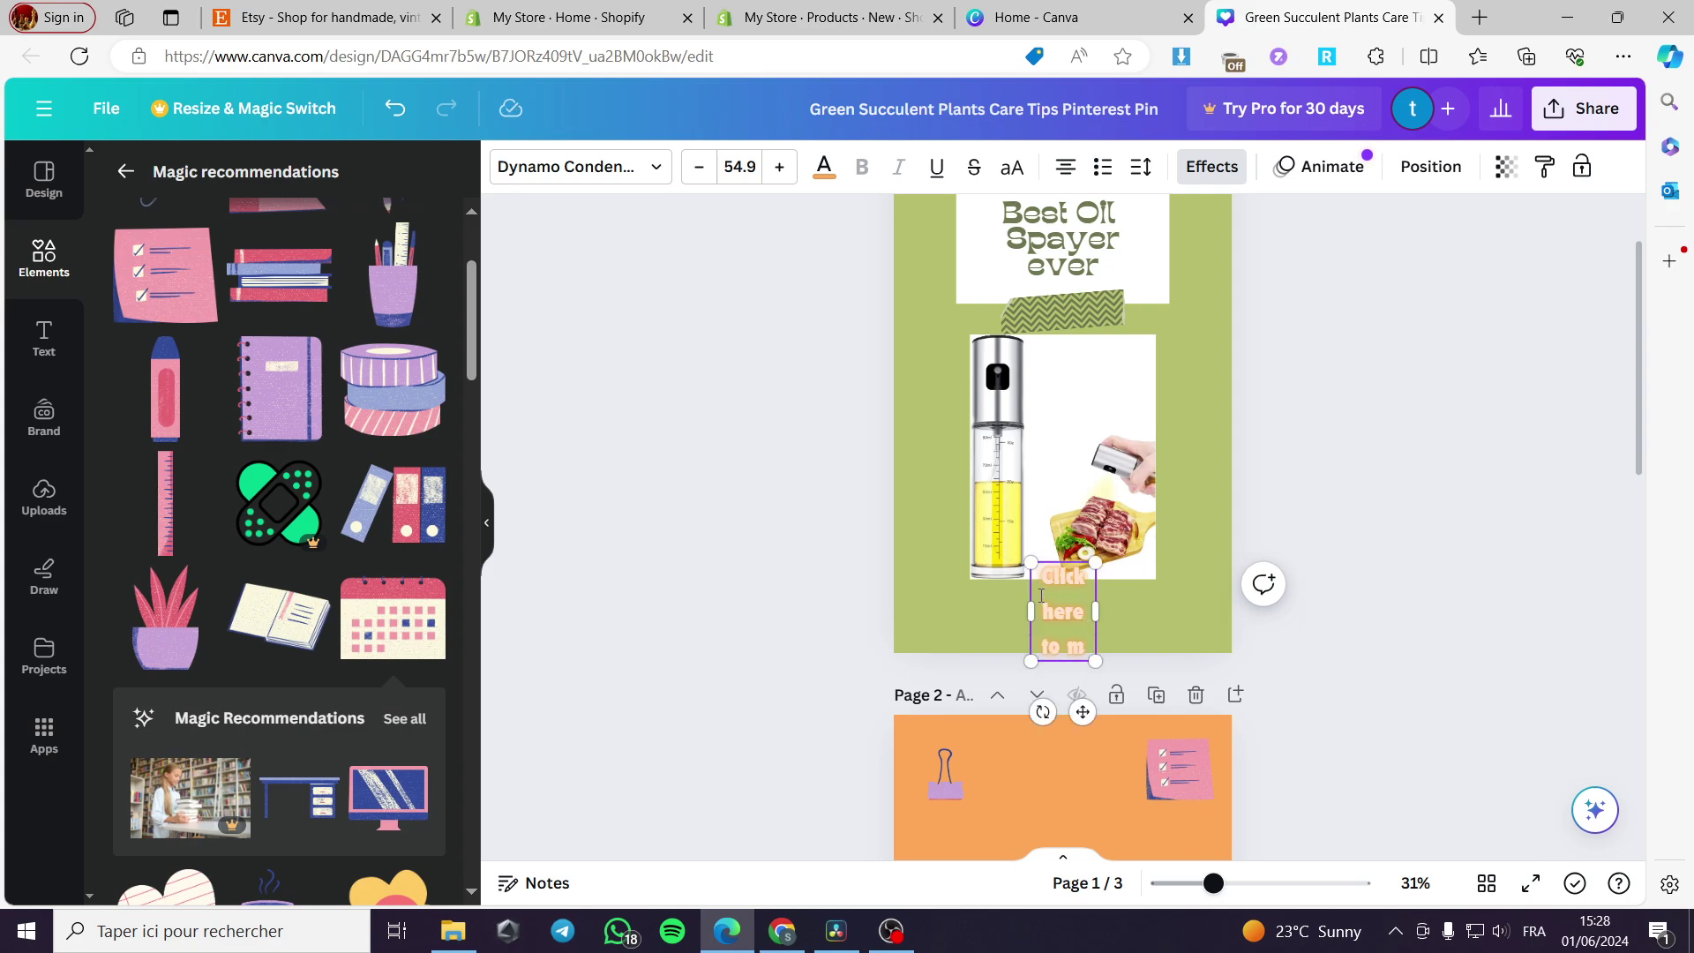
{"action": "type", "text": "odify"}
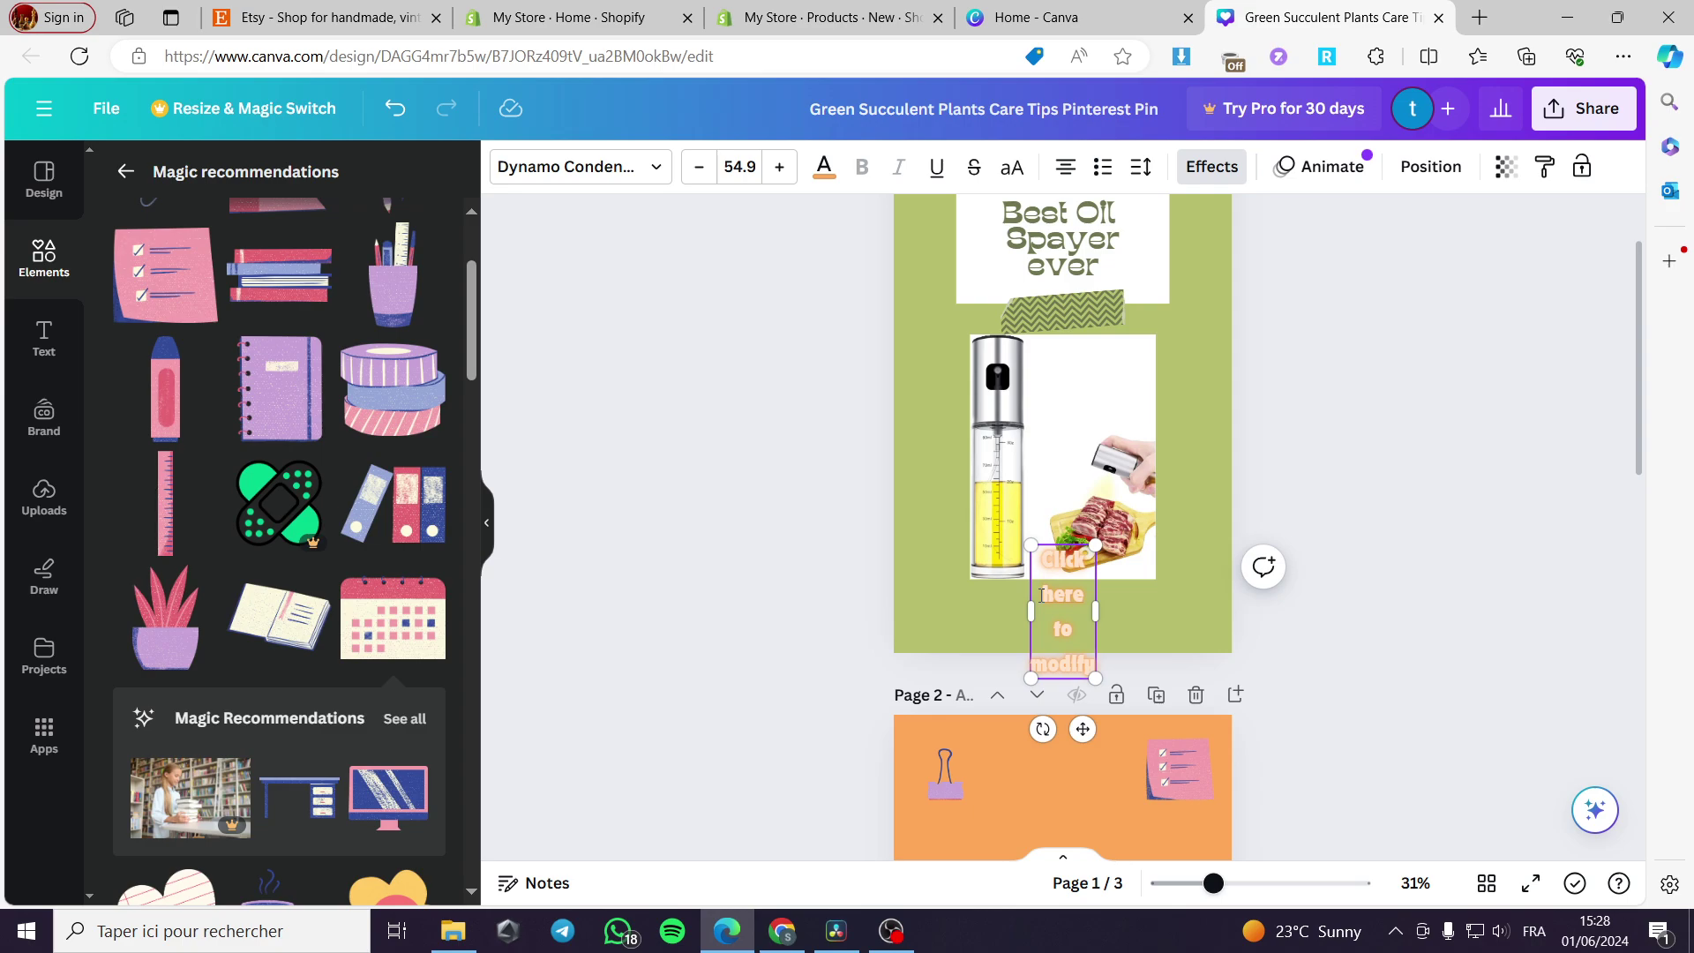
{"action": "left_click_drag", "start_coordinate": [1103, 622], "coordinate": [1249, 614]}
{"action": "left_click_drag", "start_coordinate": [1137, 612], "coordinate": [1073, 620]}
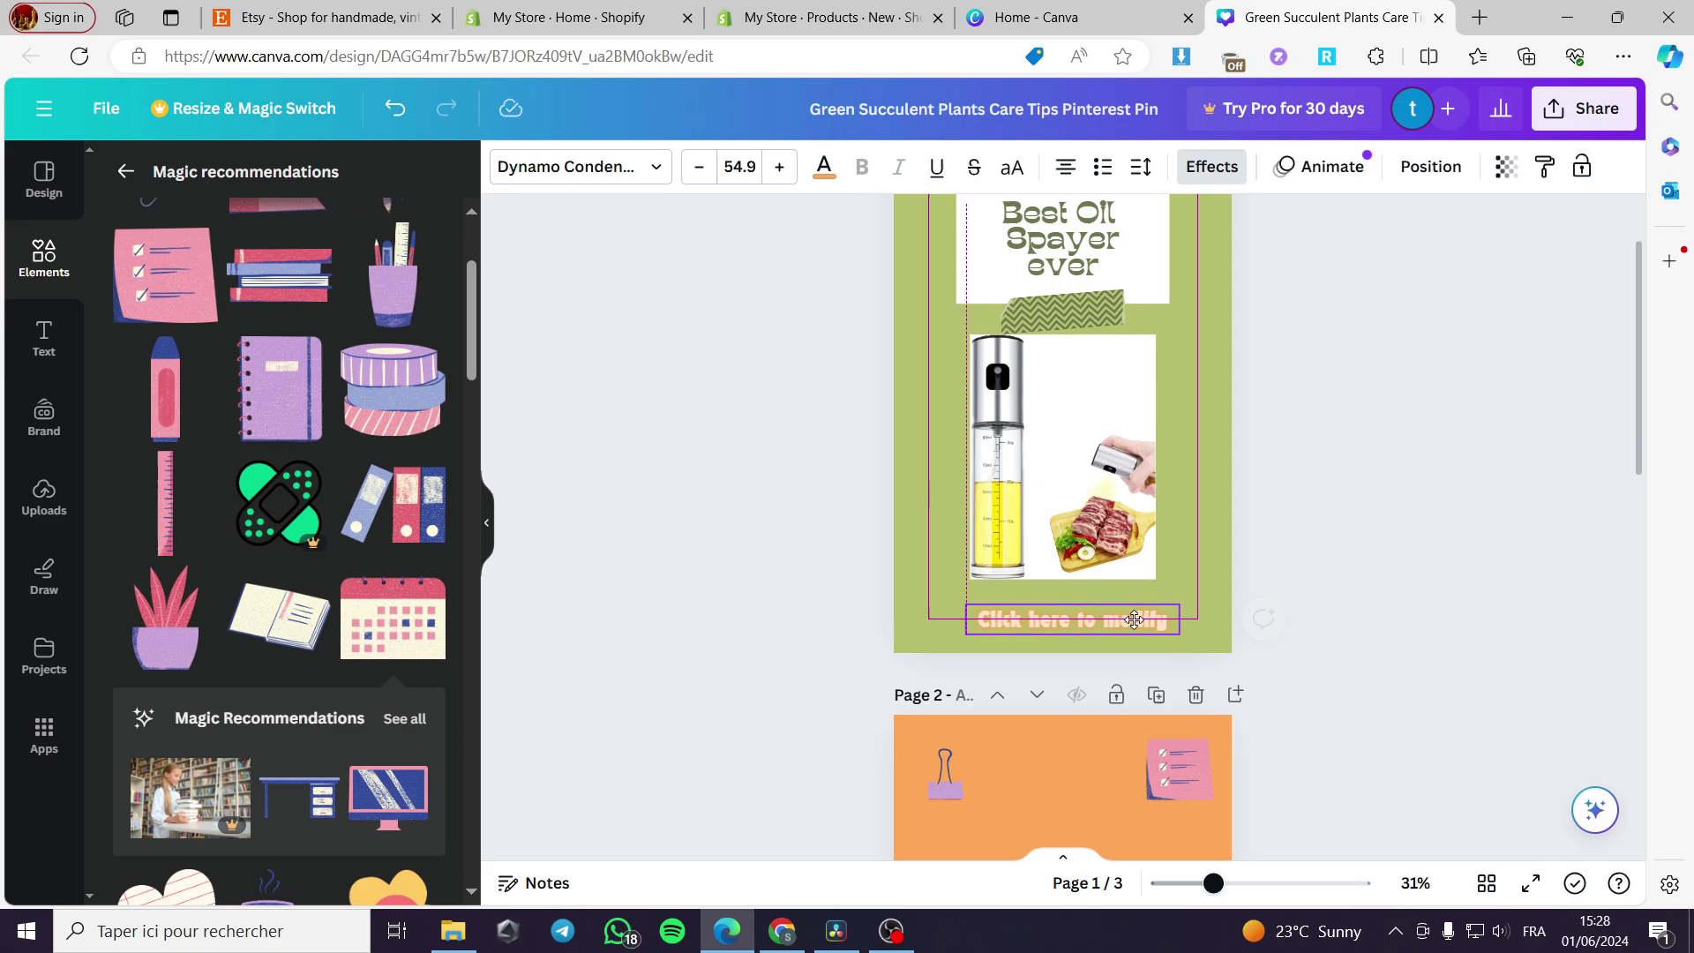
{"action": "left_click", "coordinate": [1348, 624]}
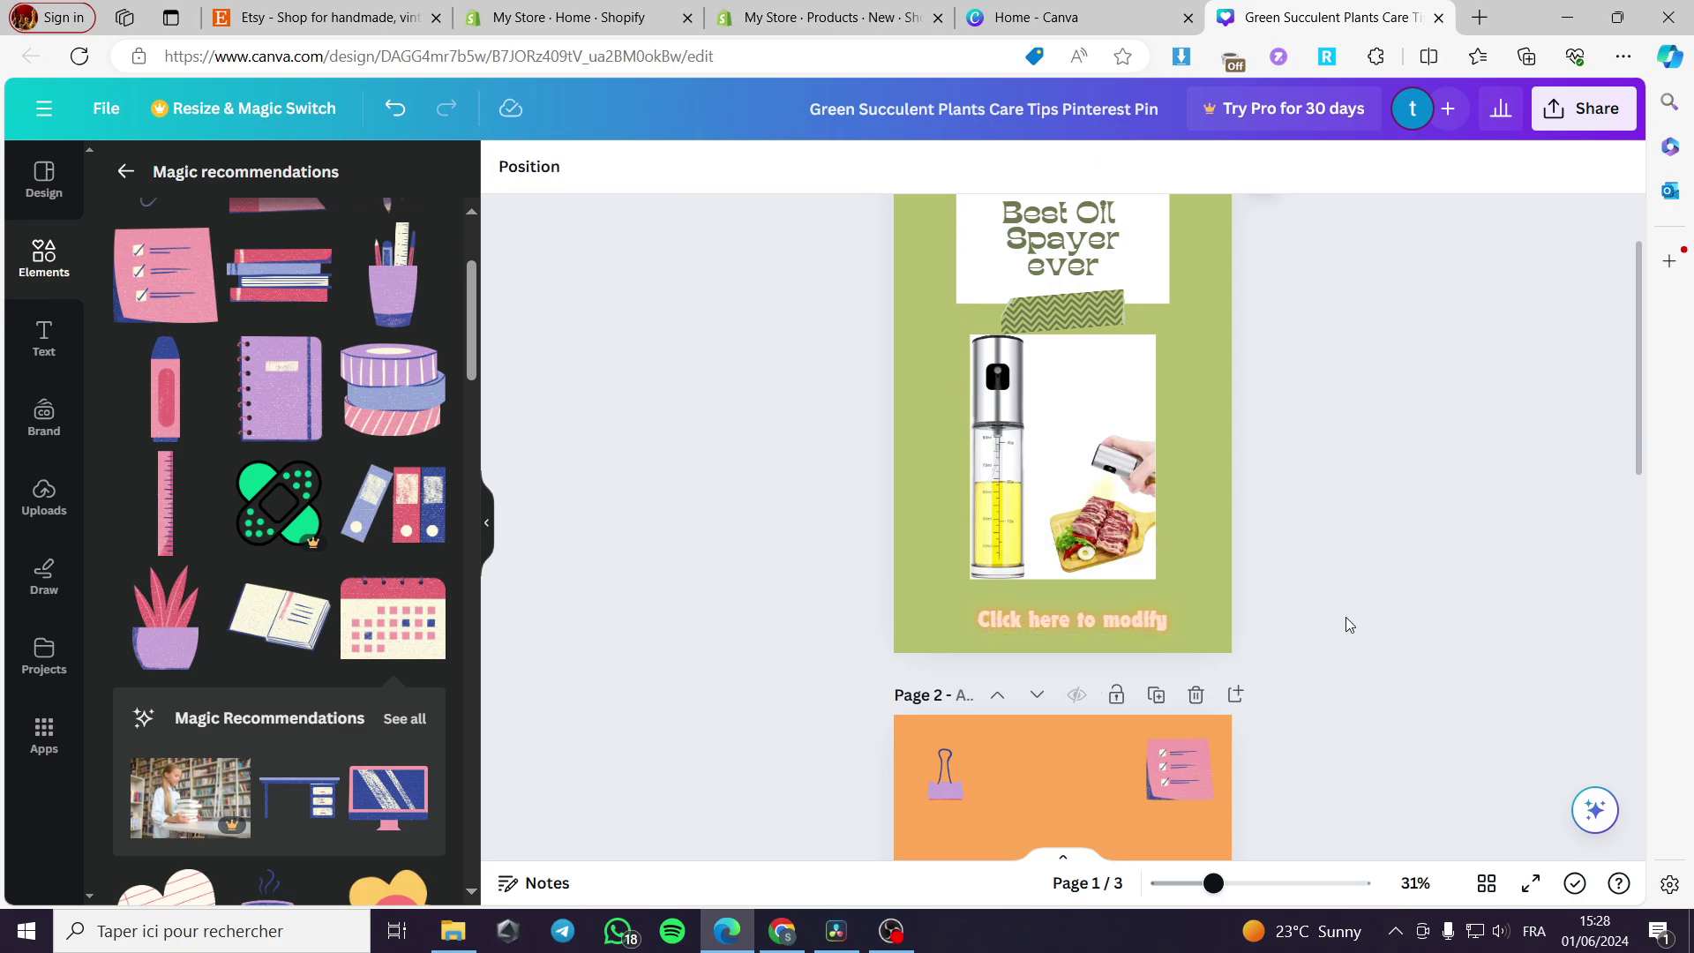
Step: Link the 'Click here to modify' text to the pasted design share URL
{"action": "left_click", "coordinate": [1114, 618]}
{"action": "left_click", "coordinate": [1186, 549]}
{"action": "left_click", "coordinate": [1270, 523]}
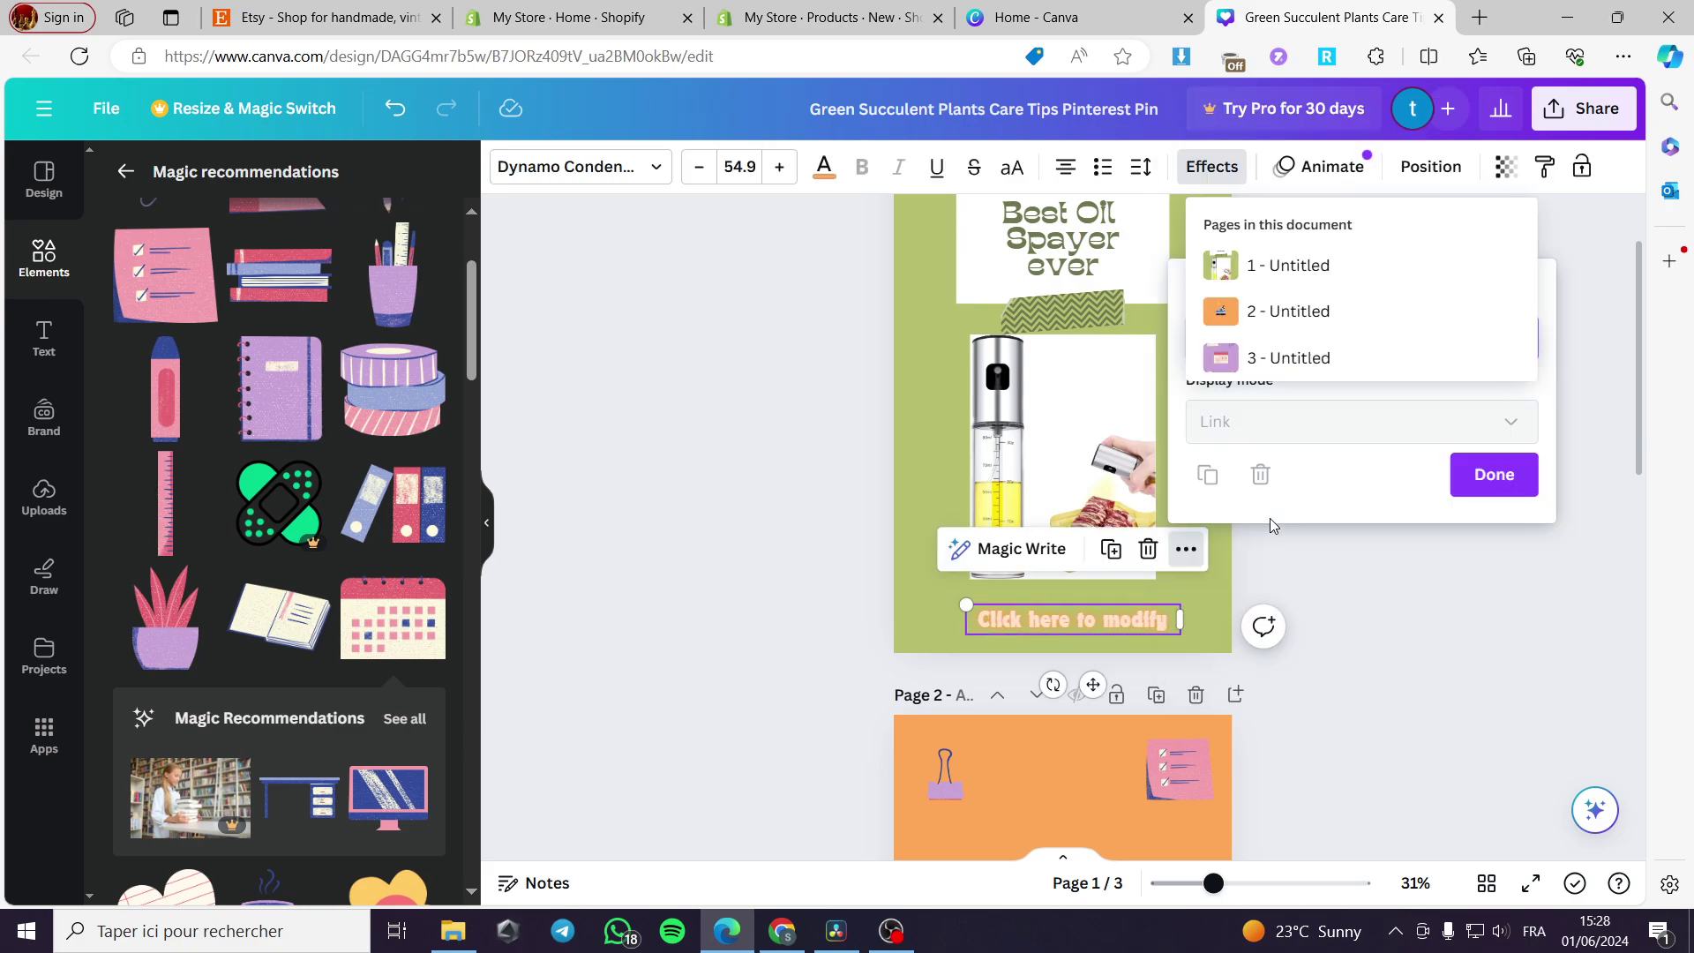
{"action": "key", "text": "ctrl+v"}
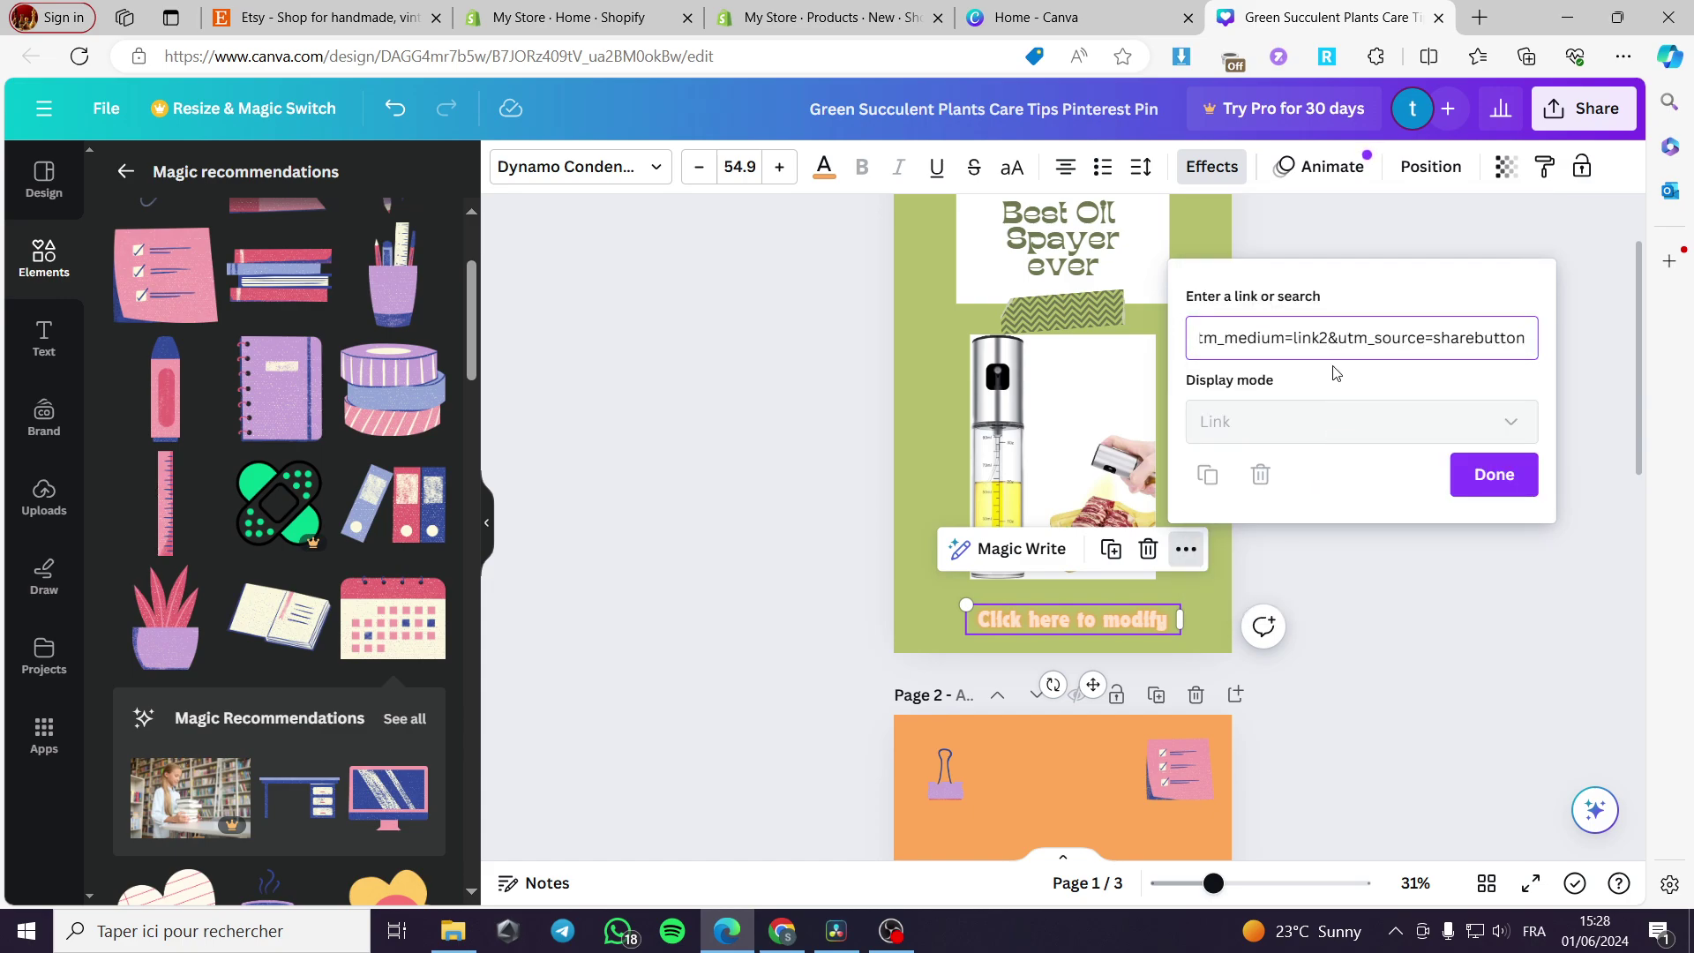
{"action": "left_click", "coordinate": [1494, 476]}
{"action": "left_click", "coordinate": [1418, 783]}
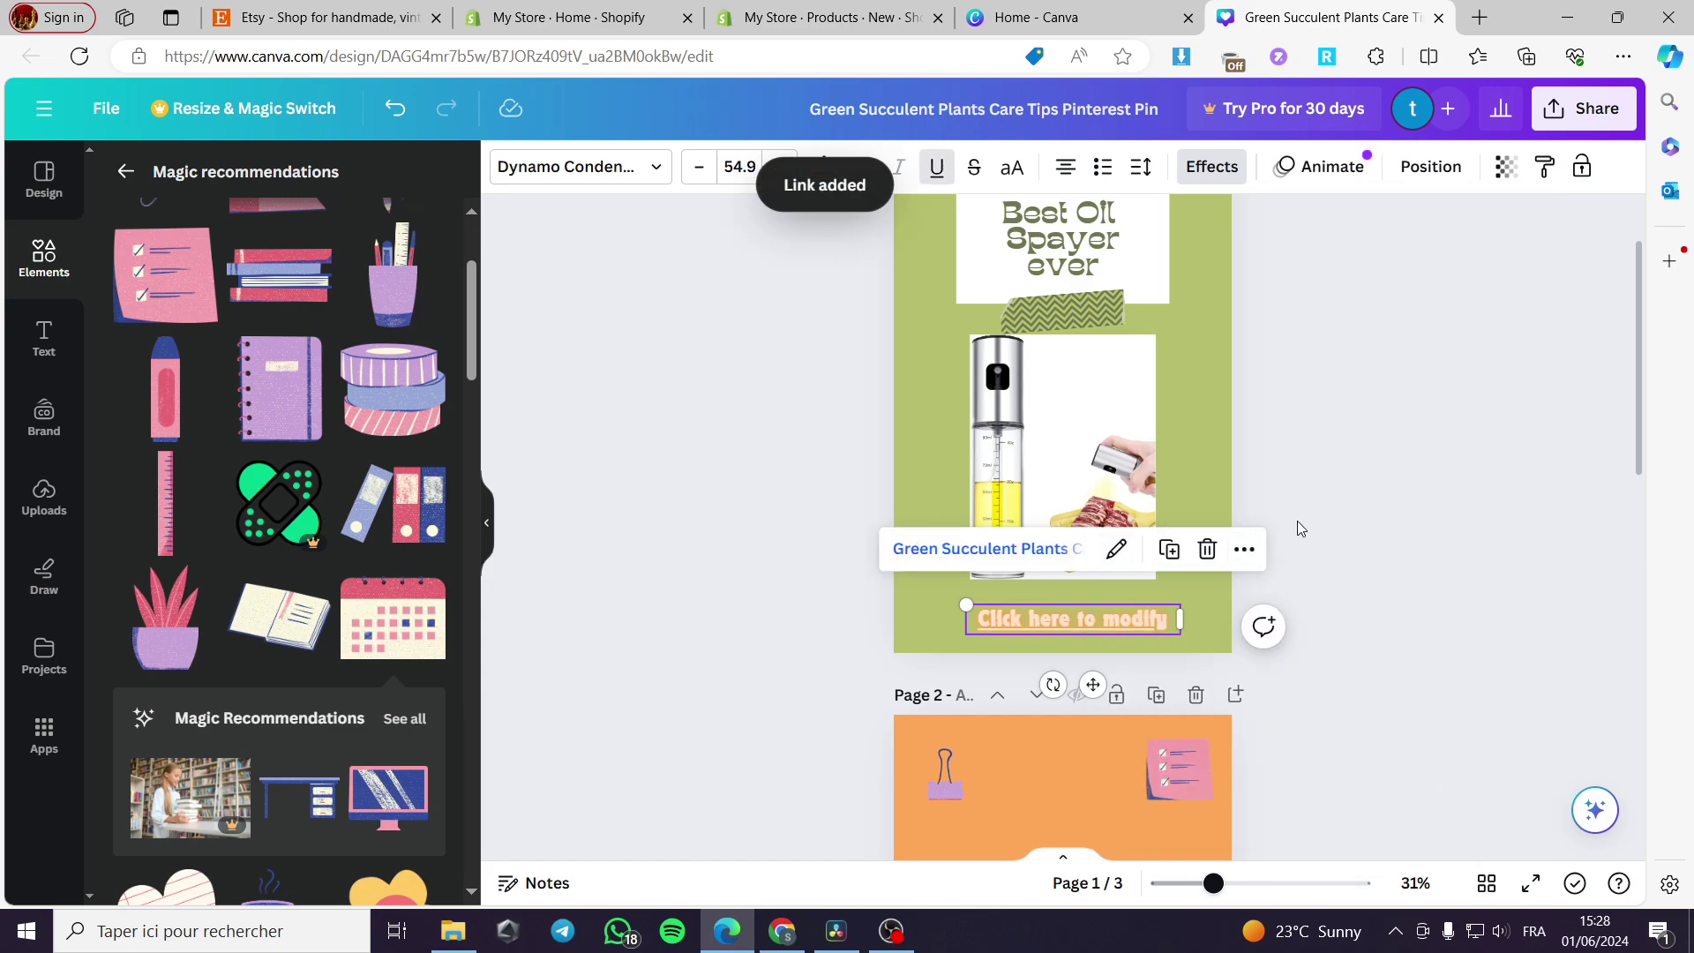
{"action": "left_click", "coordinate": [1416, 499]}
Step: Download the design as a PDF Standard file
{"action": "left_click", "coordinate": [1569, 130]}
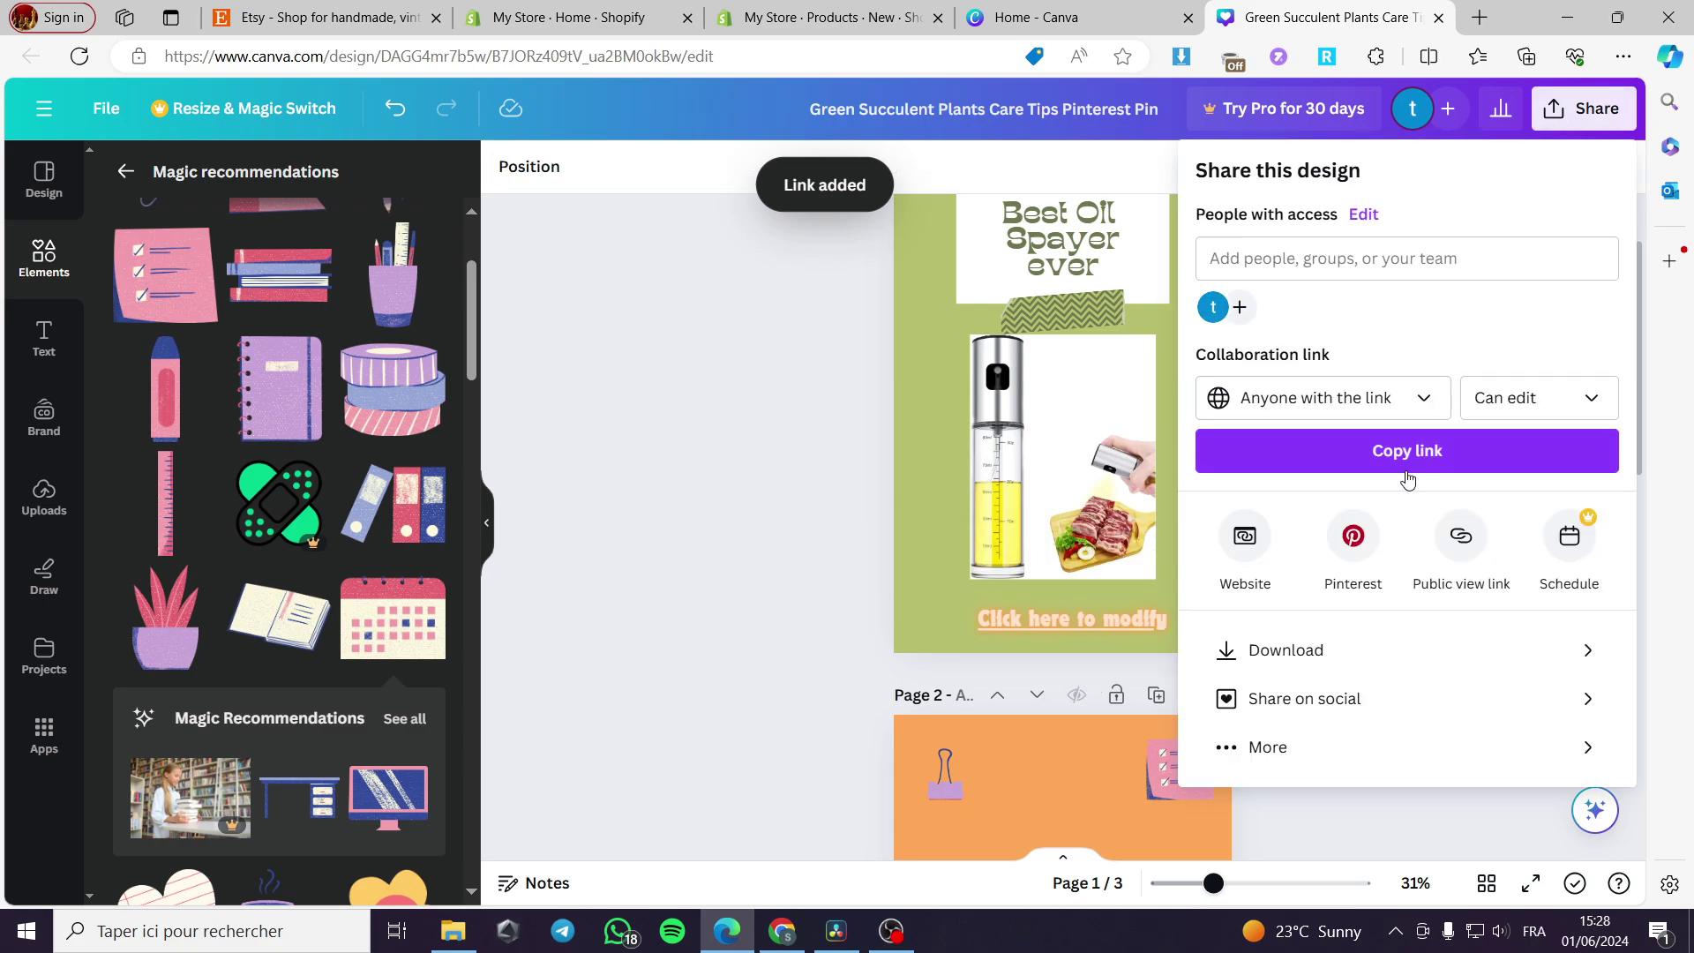
{"action": "left_click", "coordinate": [1393, 646]}
{"action": "left_click", "coordinate": [1467, 262]}
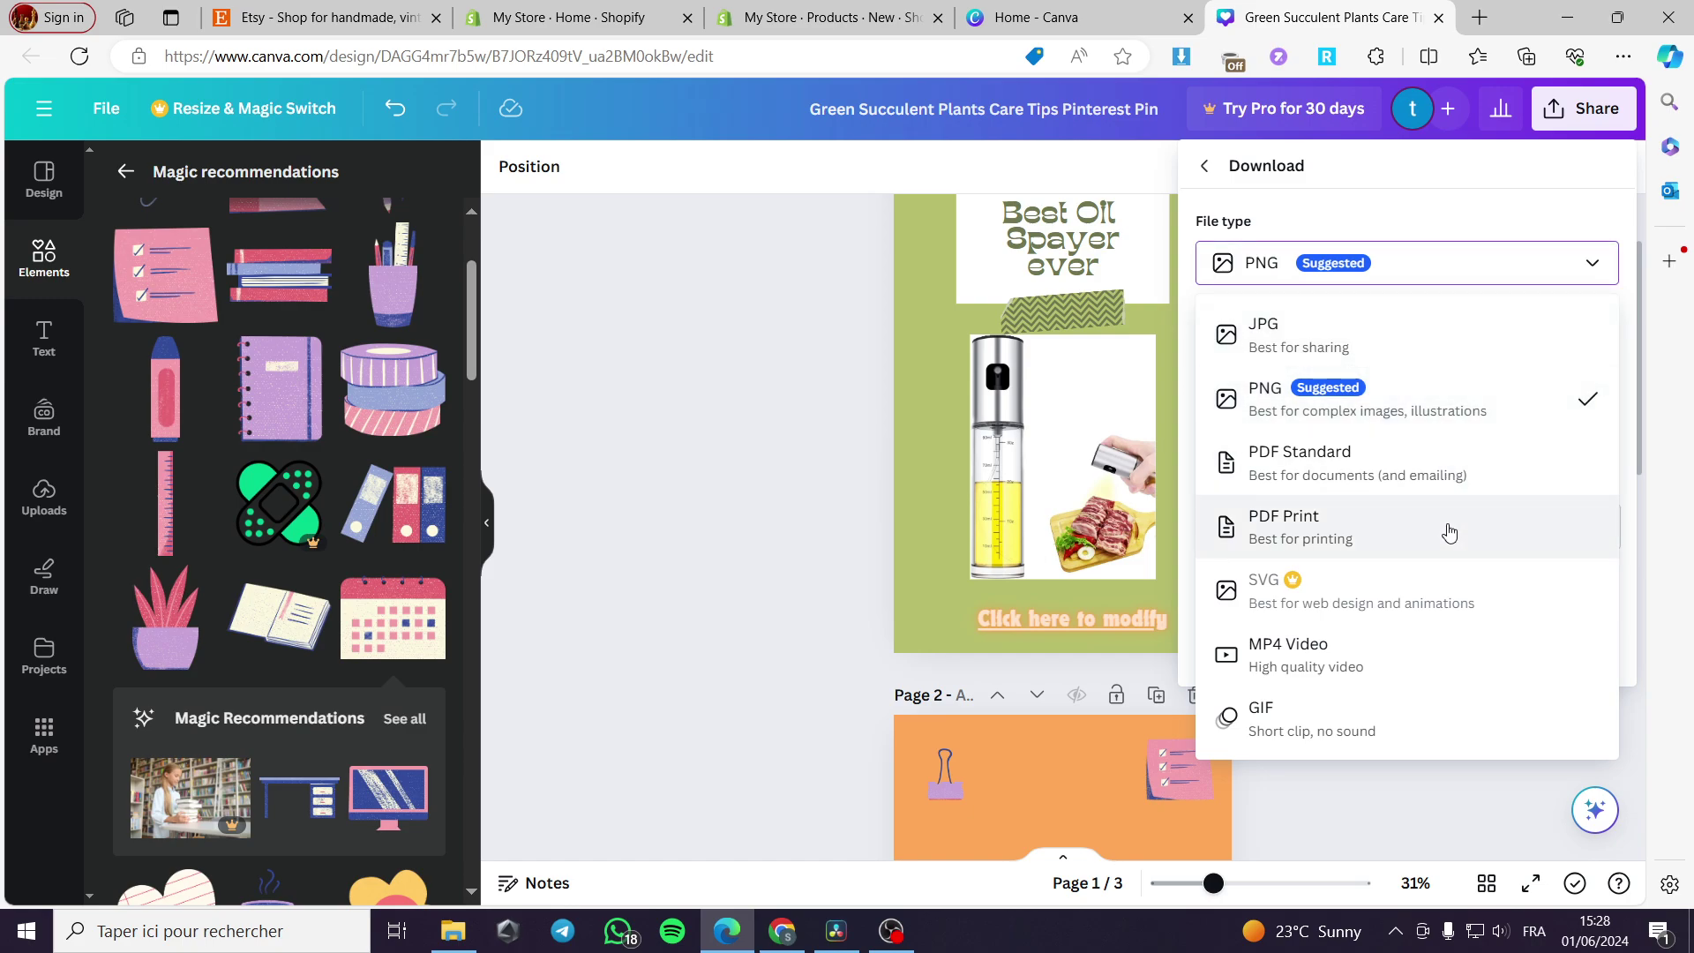
{"action": "left_click", "coordinate": [1454, 488]}
{"action": "left_click", "coordinate": [1455, 540]}
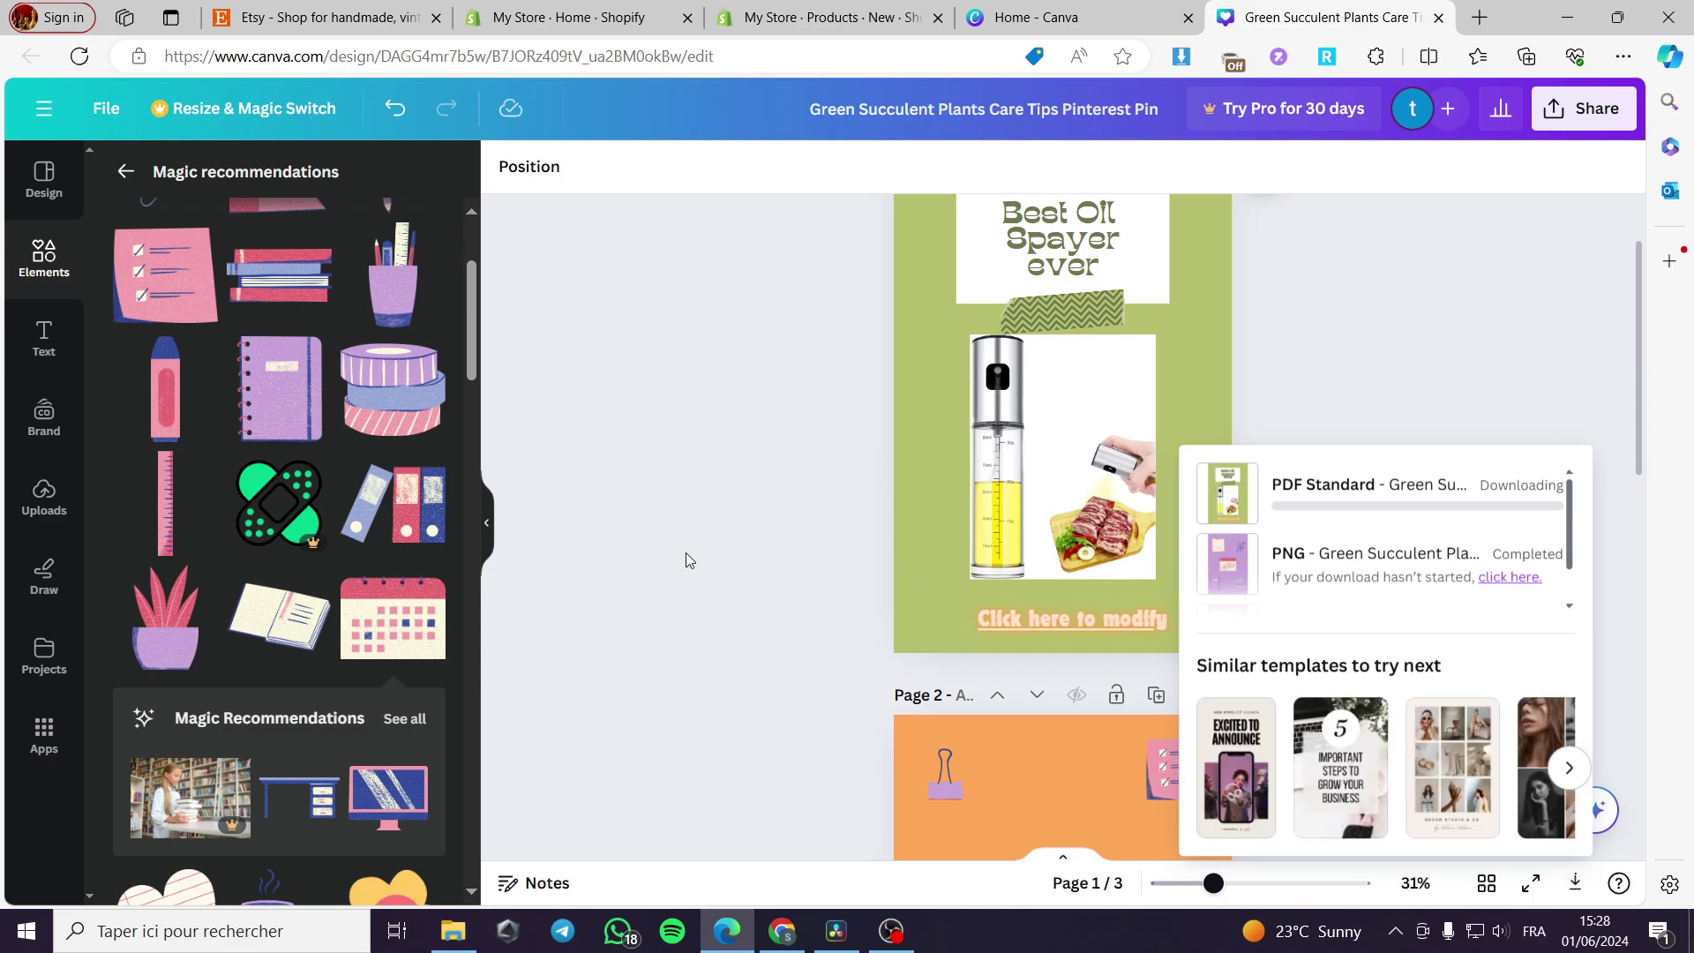
Step: Upload the Green Succulent Plants Care Tips Pinterest Pin (2) image to the Shopify product media
{"action": "left_click", "coordinate": [822, 13]}
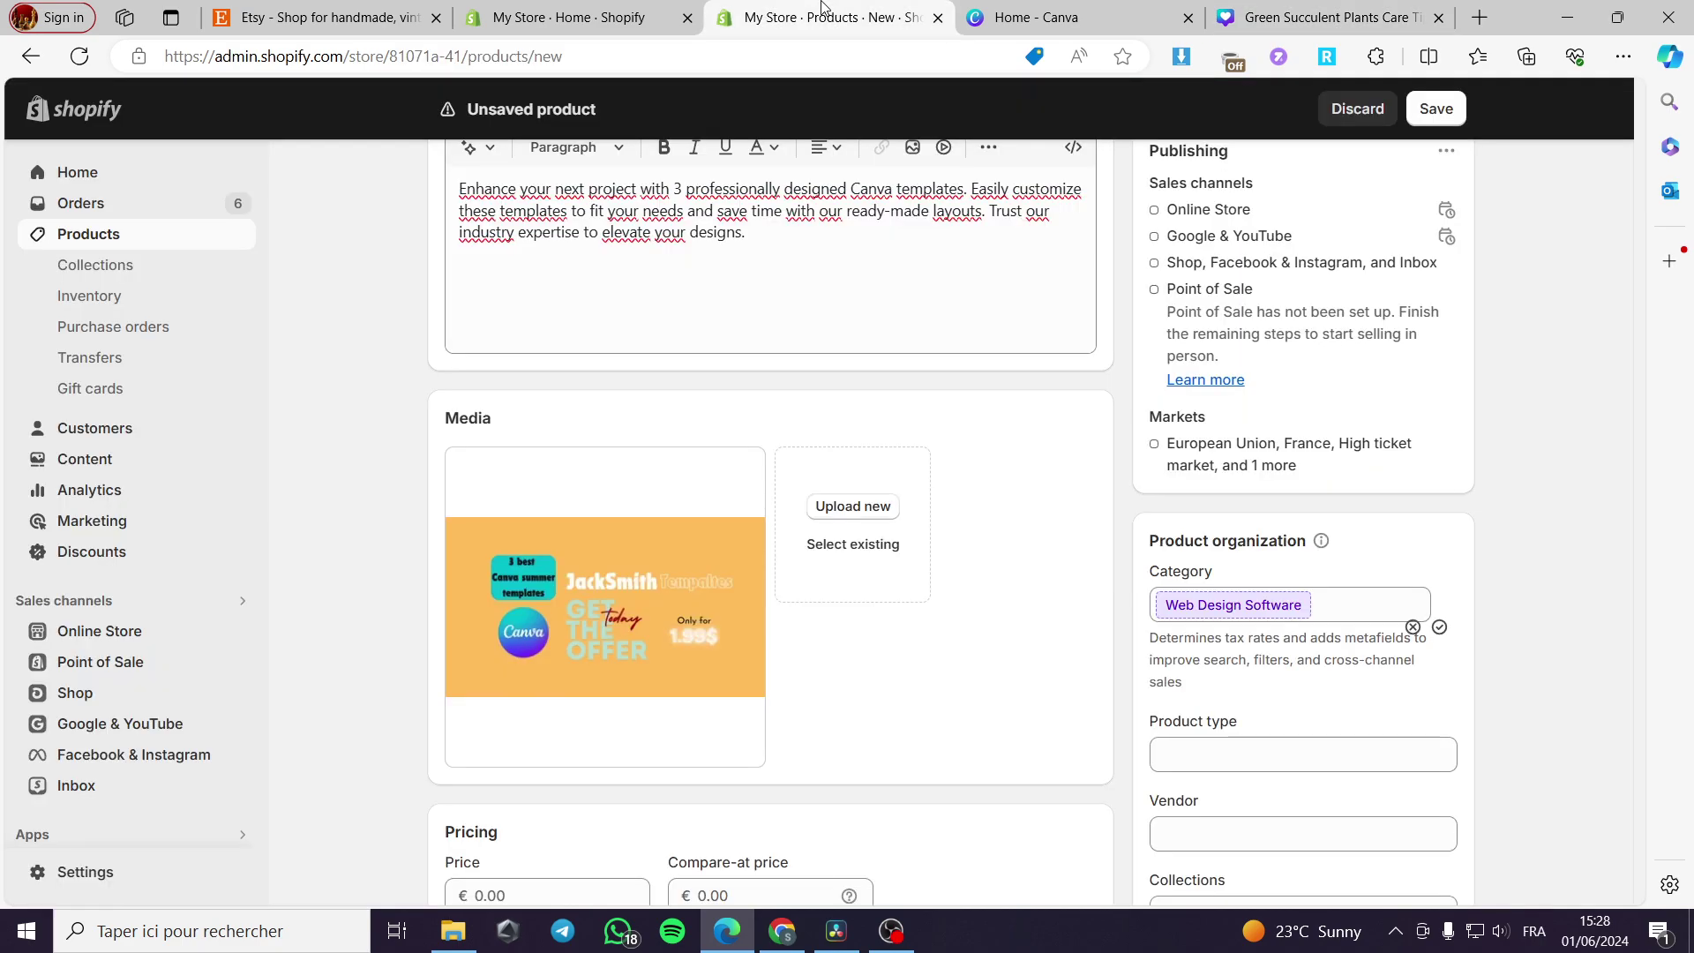
{"action": "left_click", "coordinate": [850, 506]}
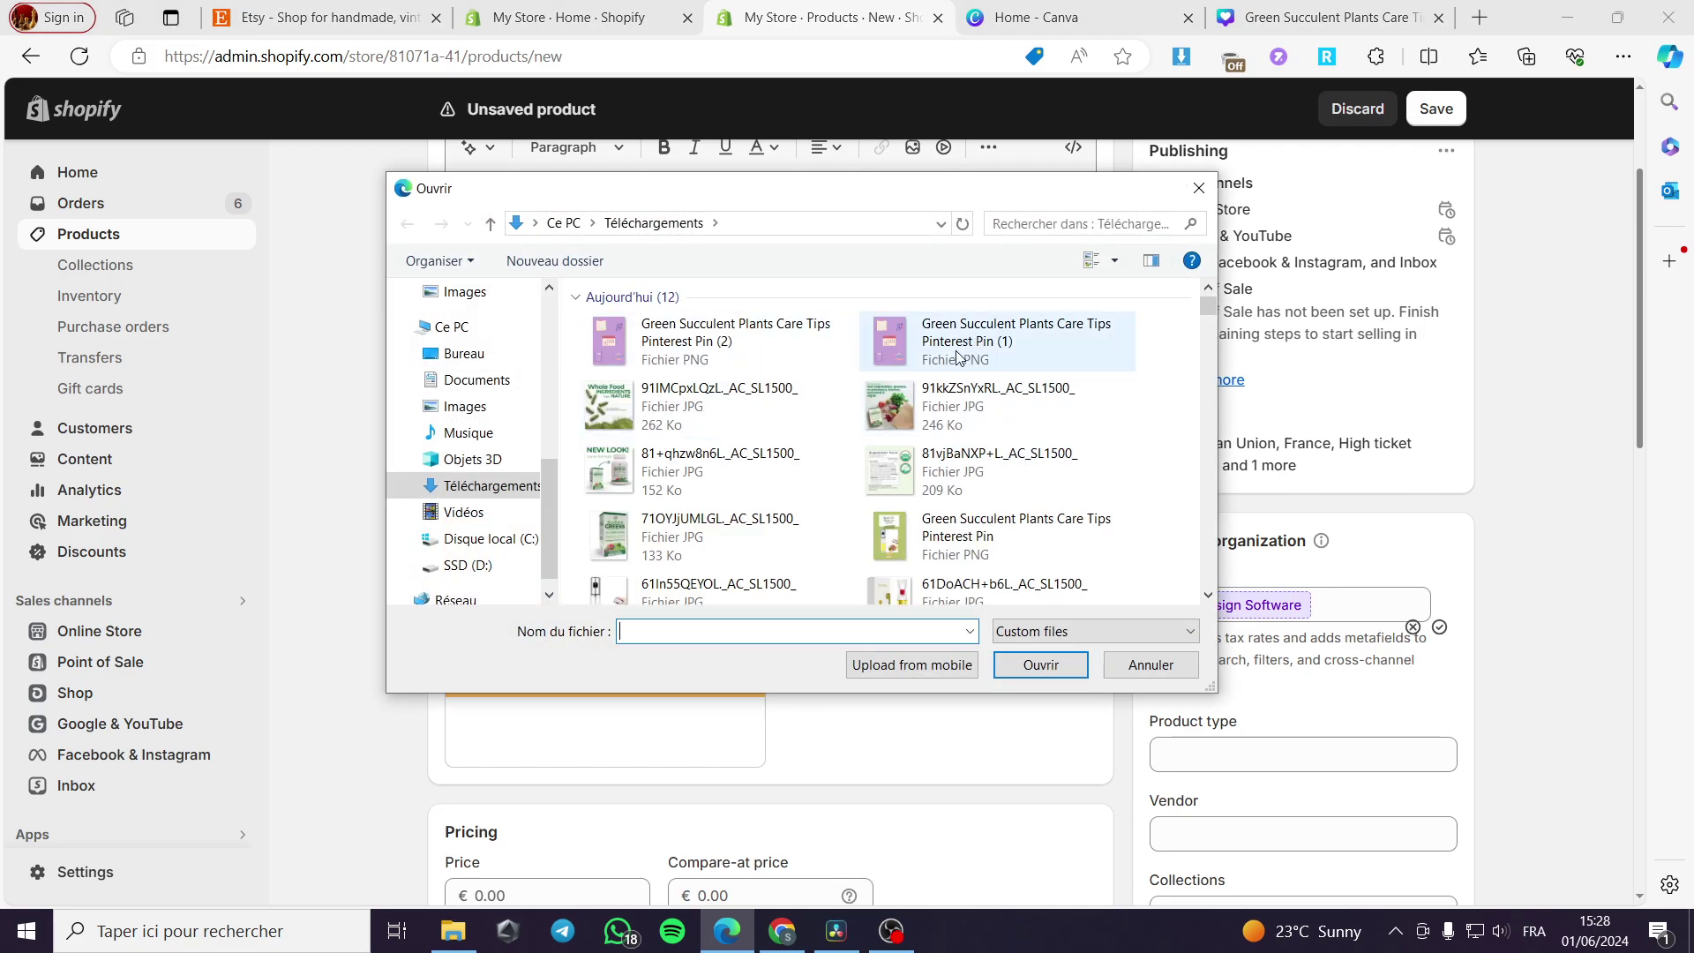
{"action": "left_click", "coordinate": [733, 340]}
{"action": "left_click", "coordinate": [1039, 665]}
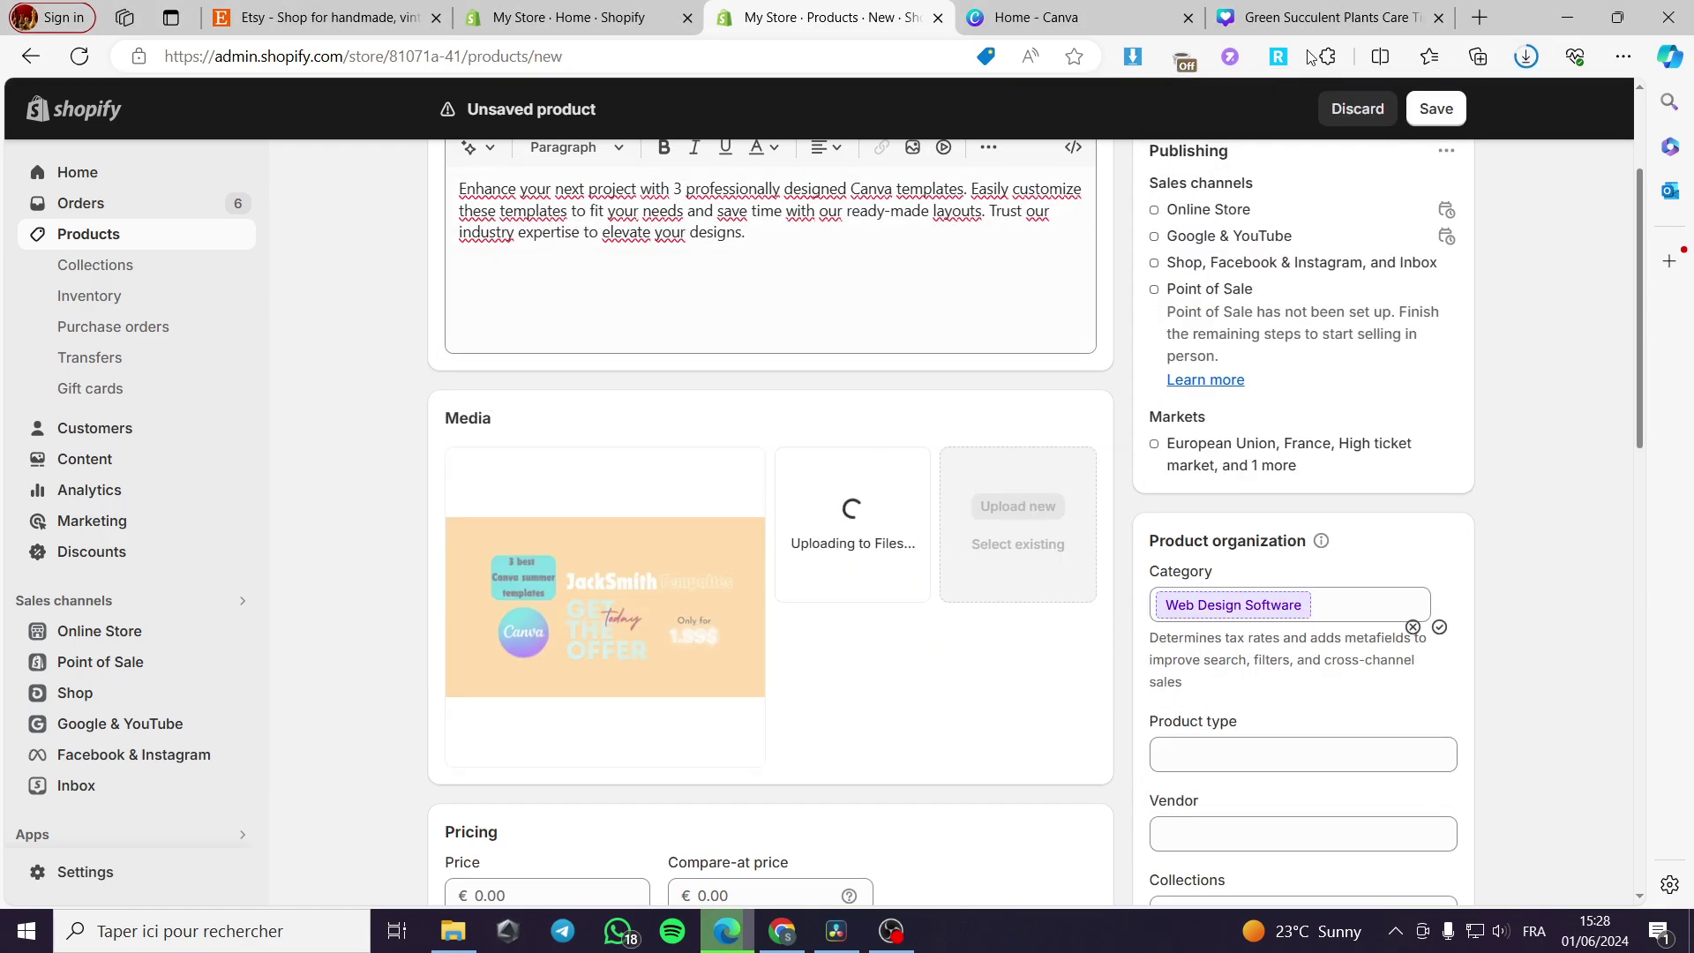
Step: Enter 19.99 as the product price, then go back to Canva
{"action": "scroll", "coordinate": [900, 609], "scroll_direction": "down", "scroll_amount": 4}
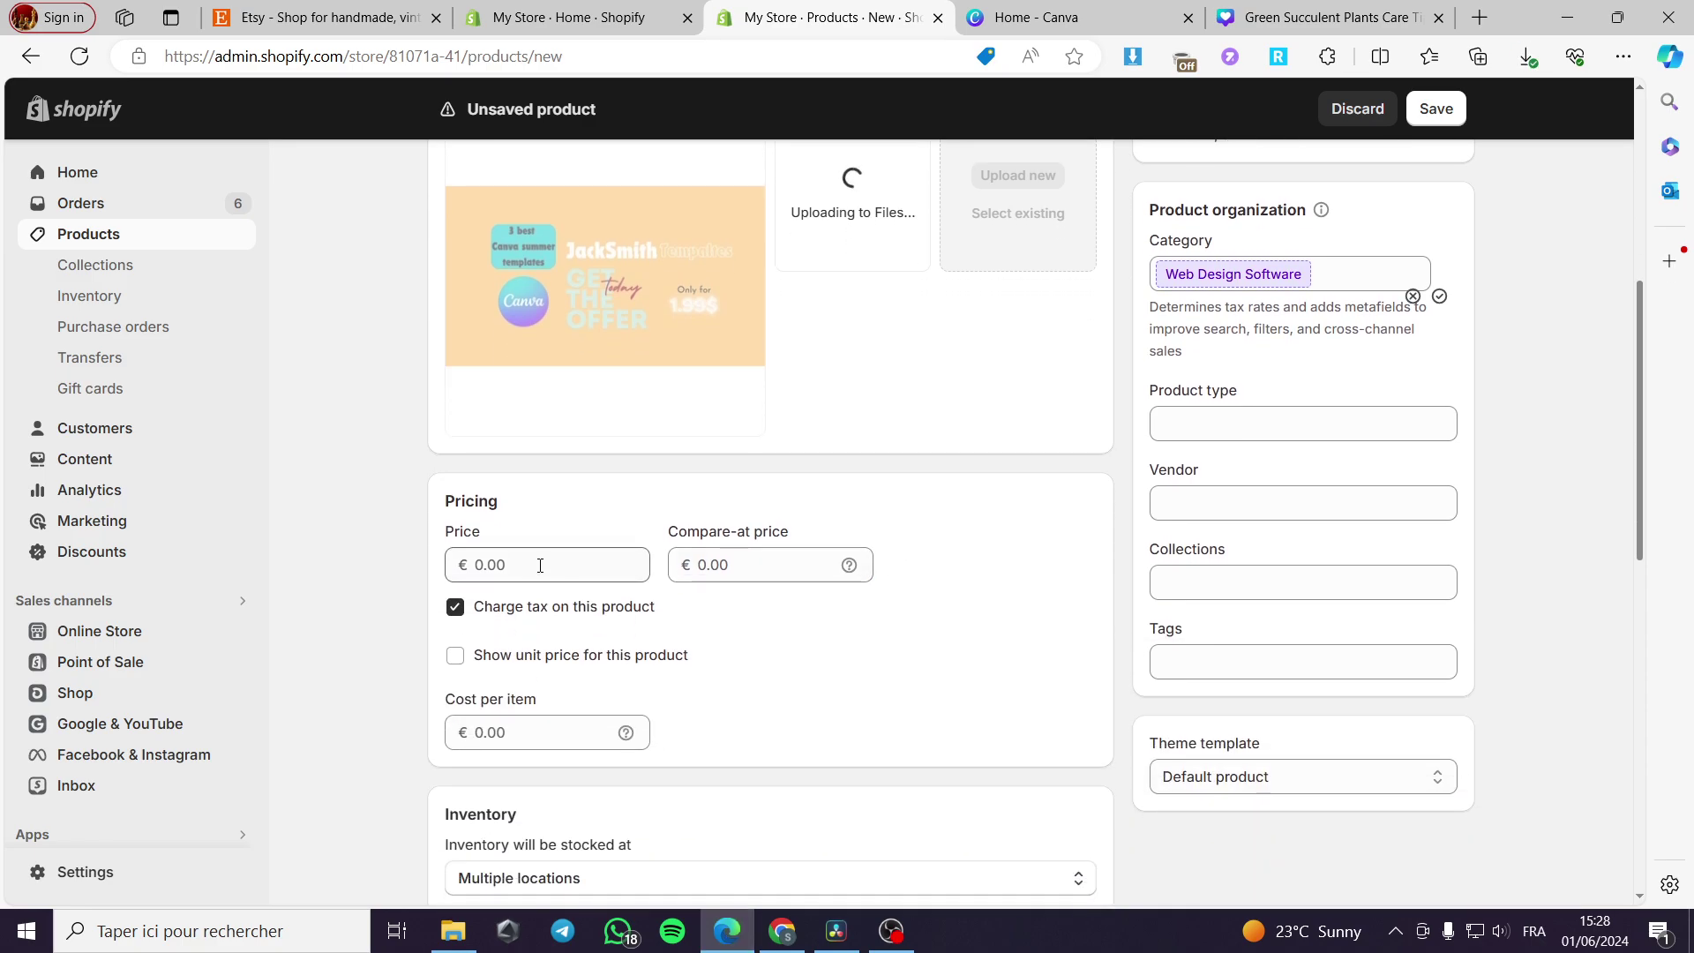
{"action": "left_click", "coordinate": [521, 569]}
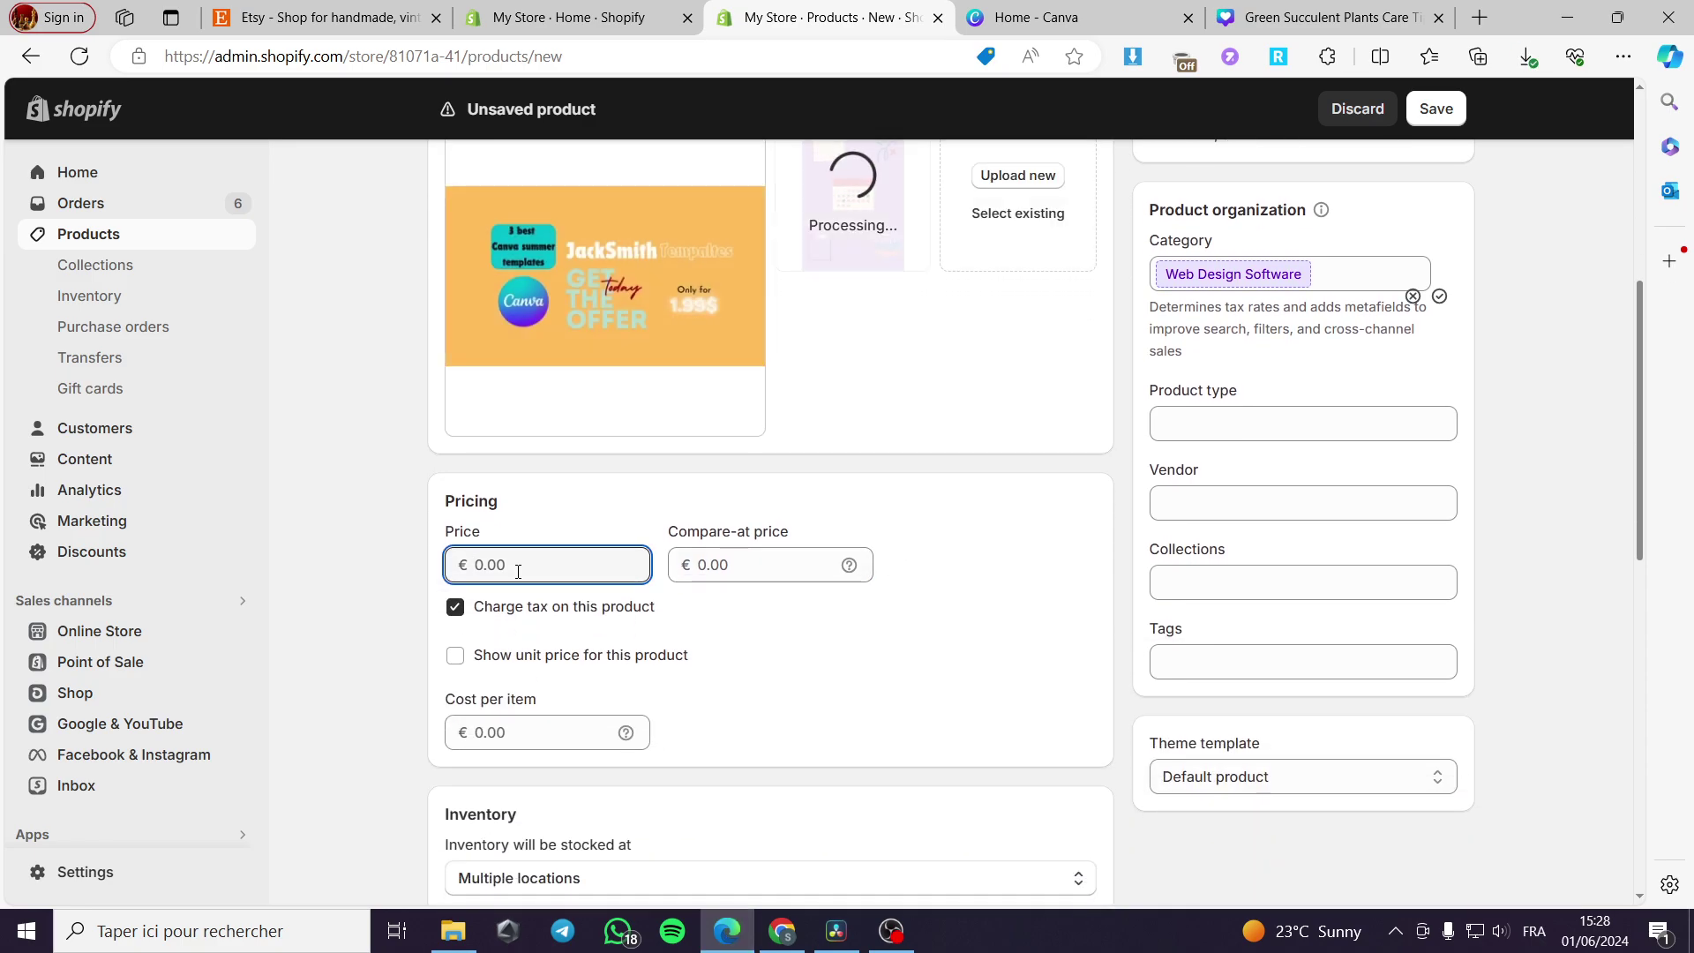
{"action": "type", "text": "19.99"}
{"action": "scroll", "coordinate": [944, 499], "scroll_direction": "up", "scroll_amount": 3}
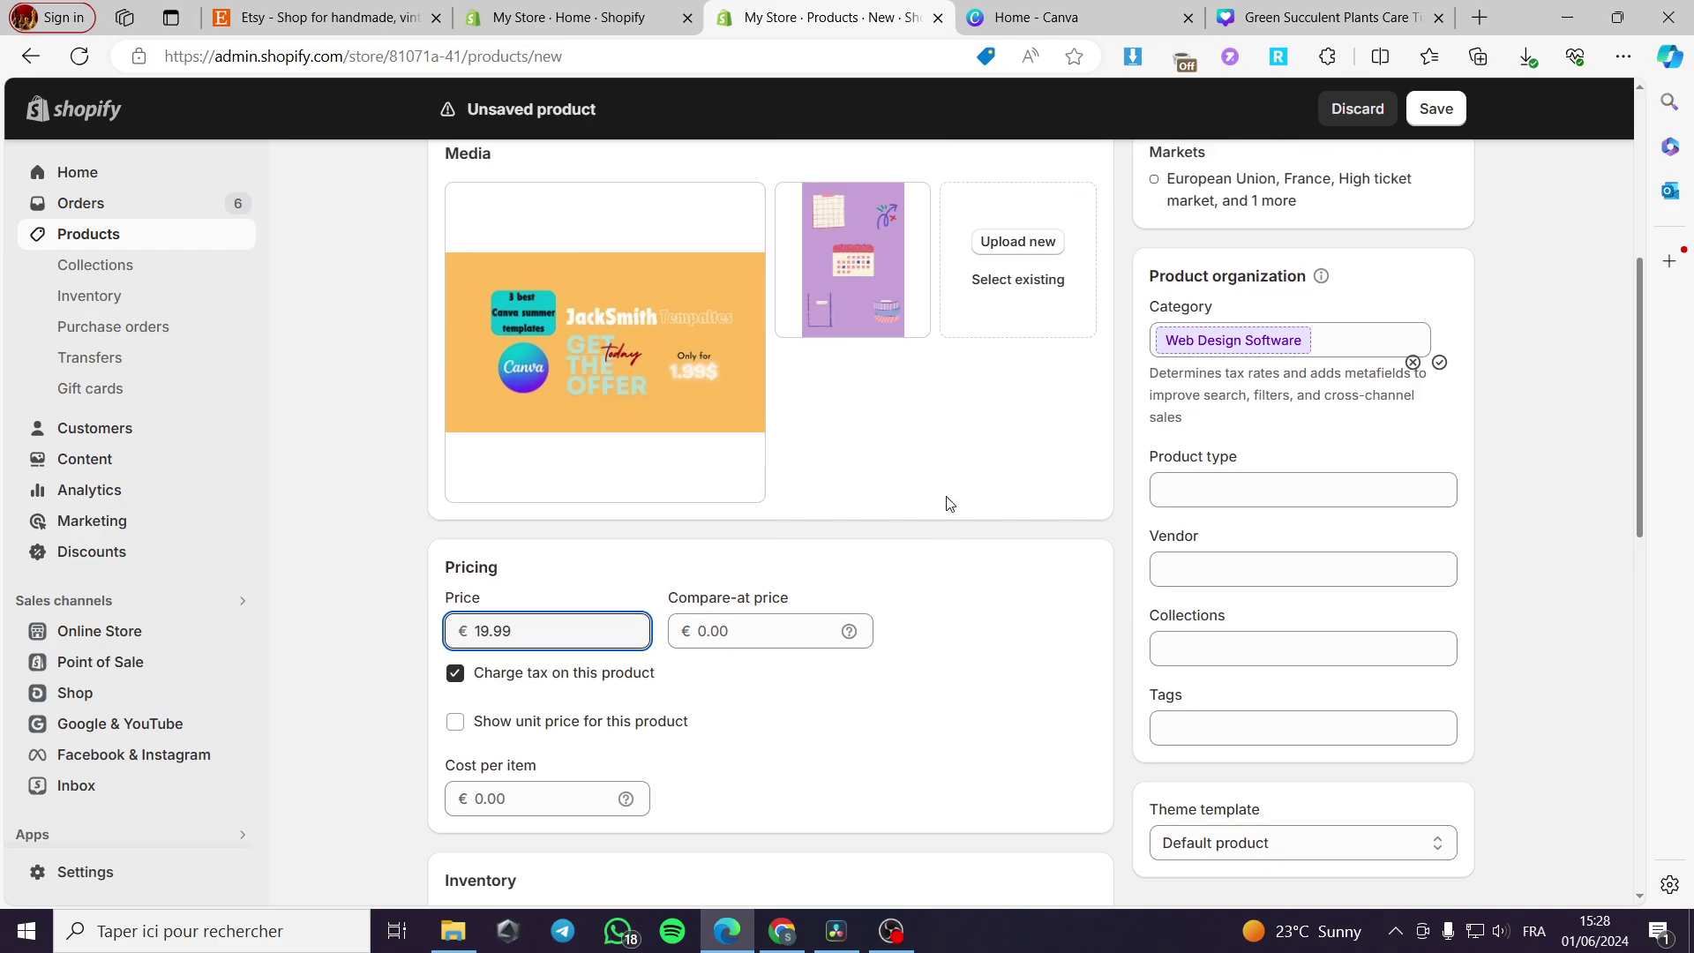
{"action": "left_click", "coordinate": [1085, 17]}
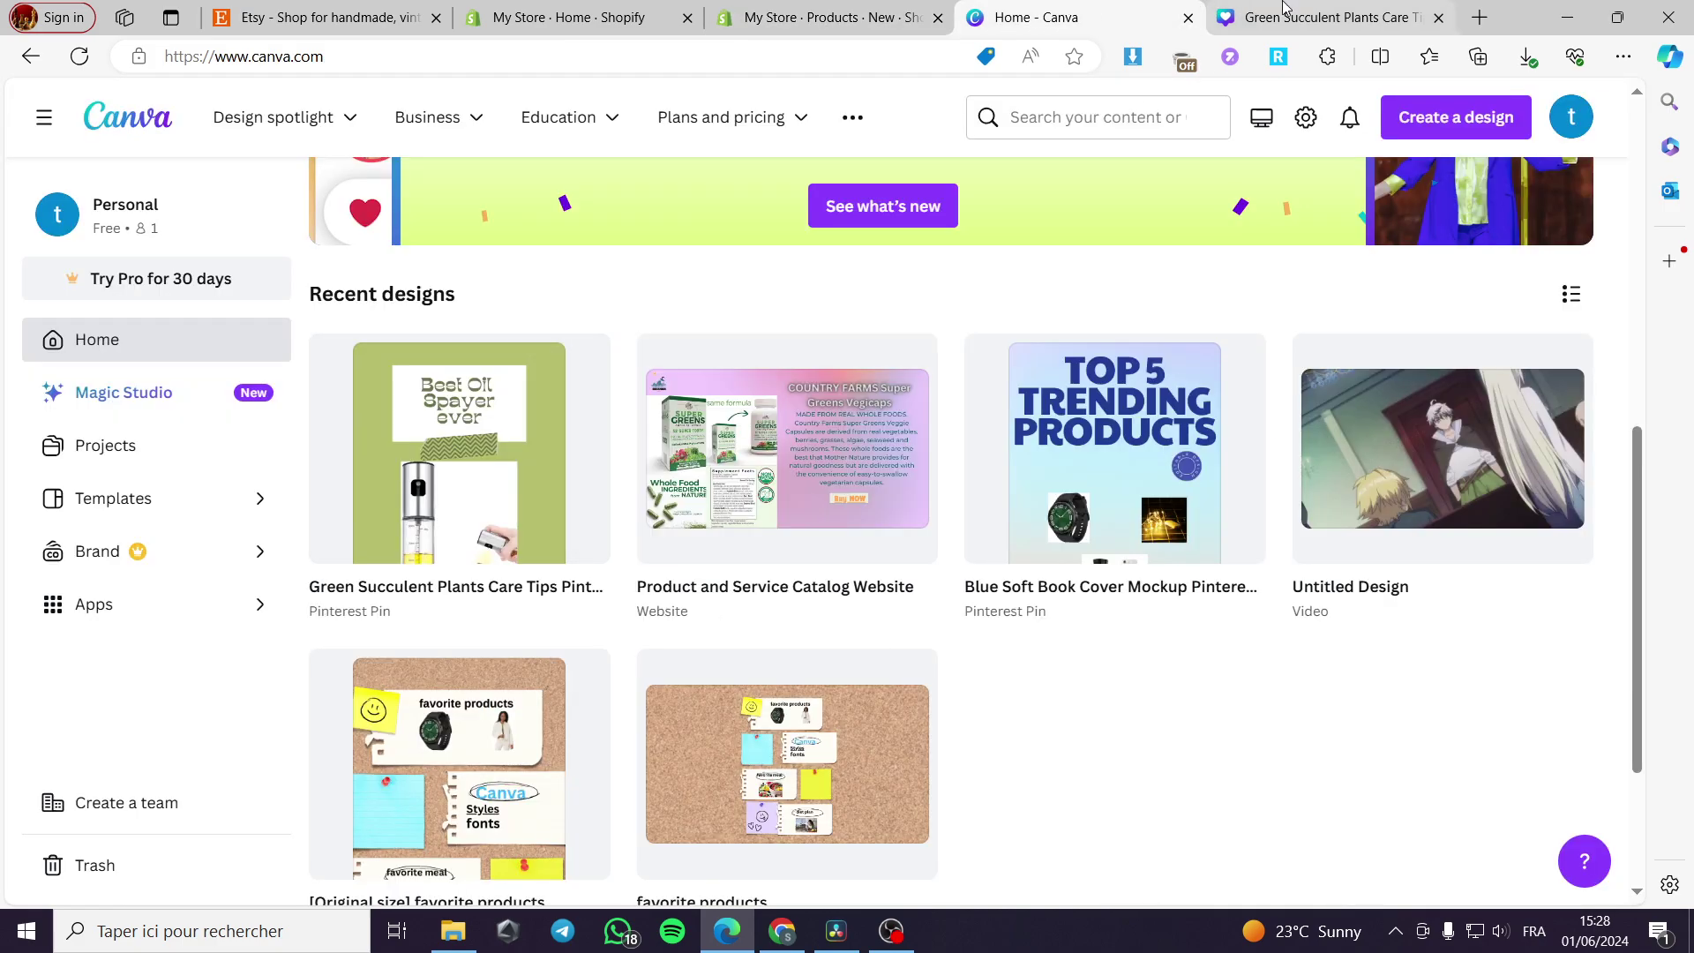
Step: Open the Green Succulent pin design and select its page 2
{"action": "left_click", "coordinate": [1324, 18]}
{"action": "left_click", "coordinate": [1367, 371]}
{"action": "scroll", "coordinate": [1114, 781], "scroll_direction": "down", "scroll_amount": 1}
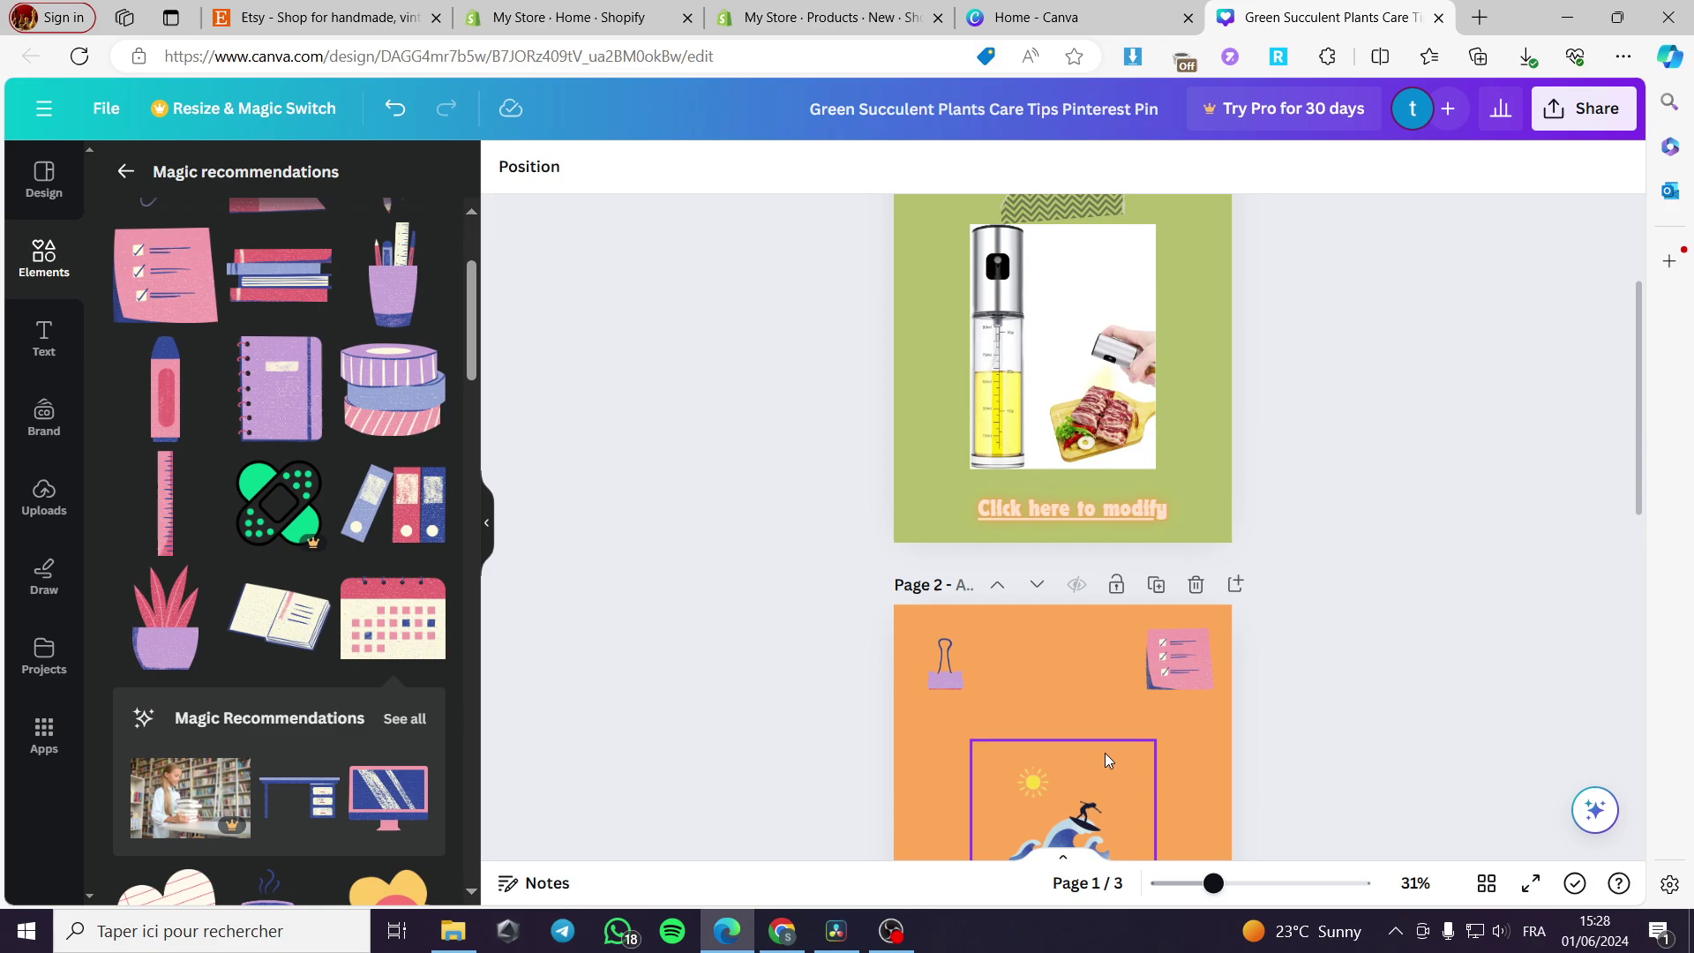
{"action": "left_click", "coordinate": [1108, 694]}
Step: Download only page 2 as a PNG, then return to the Shopify product tab
{"action": "left_click", "coordinate": [1579, 107]}
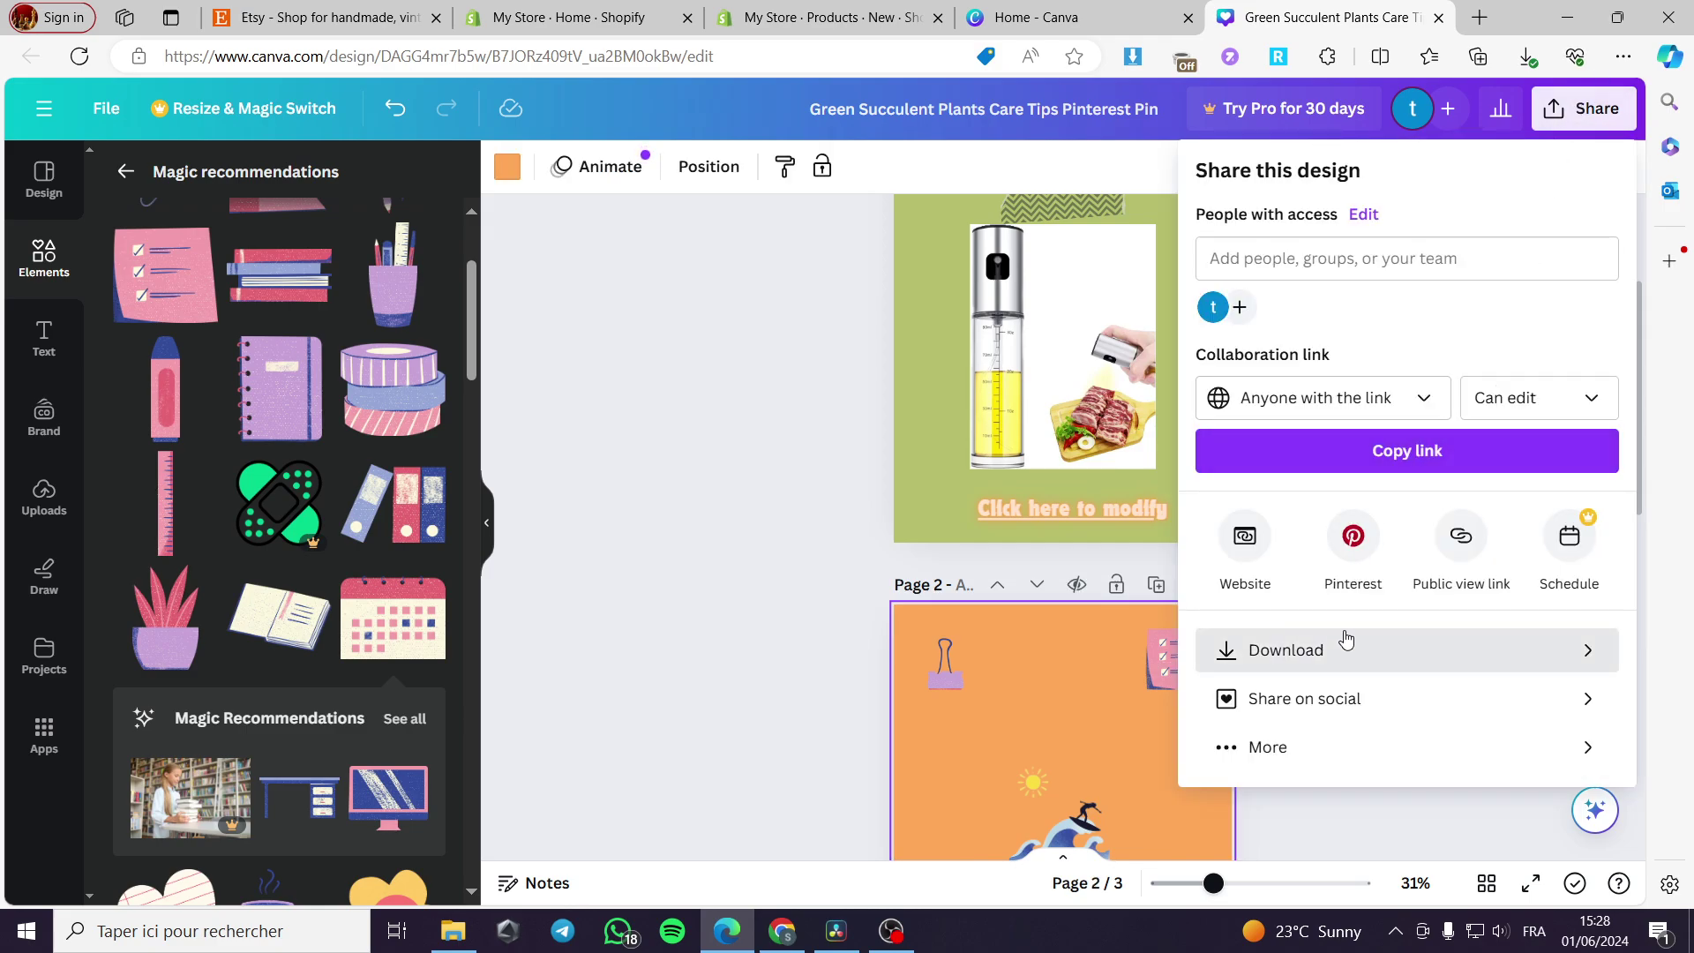
{"action": "left_click", "coordinate": [1346, 644]}
{"action": "left_click", "coordinate": [1292, 526]}
{"action": "left_click", "coordinate": [1381, 173]}
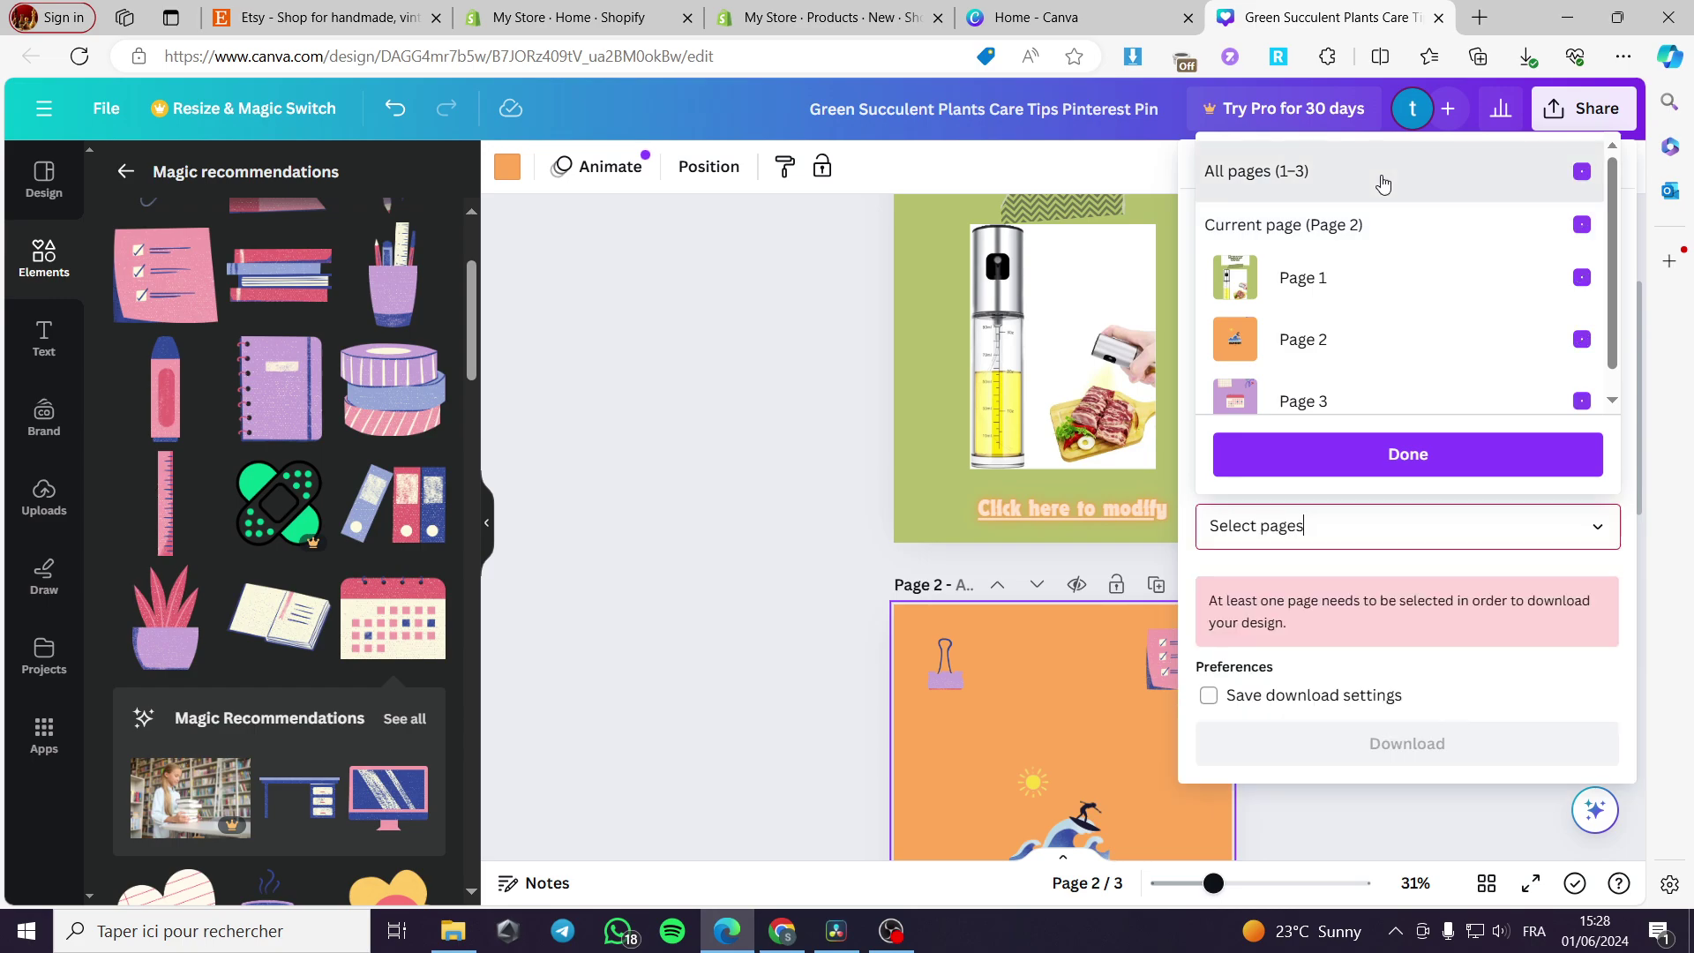
{"action": "left_click", "coordinate": [1327, 371]}
{"action": "left_click", "coordinate": [1371, 462]}
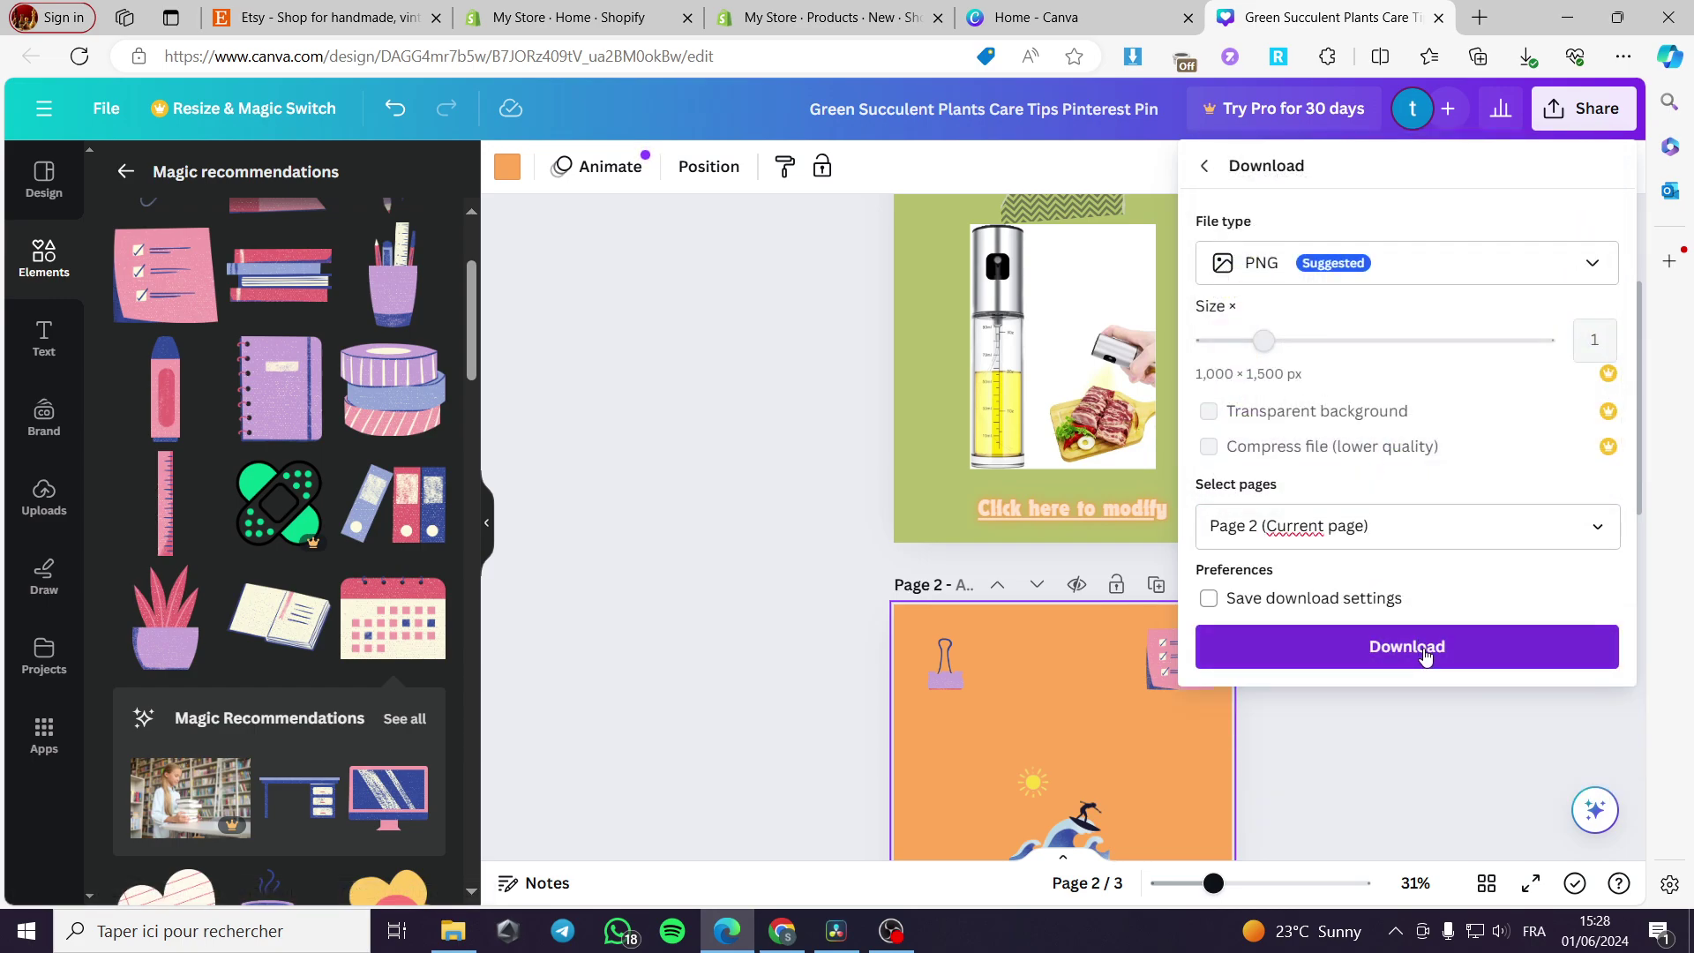
{"action": "left_click", "coordinate": [1428, 647]}
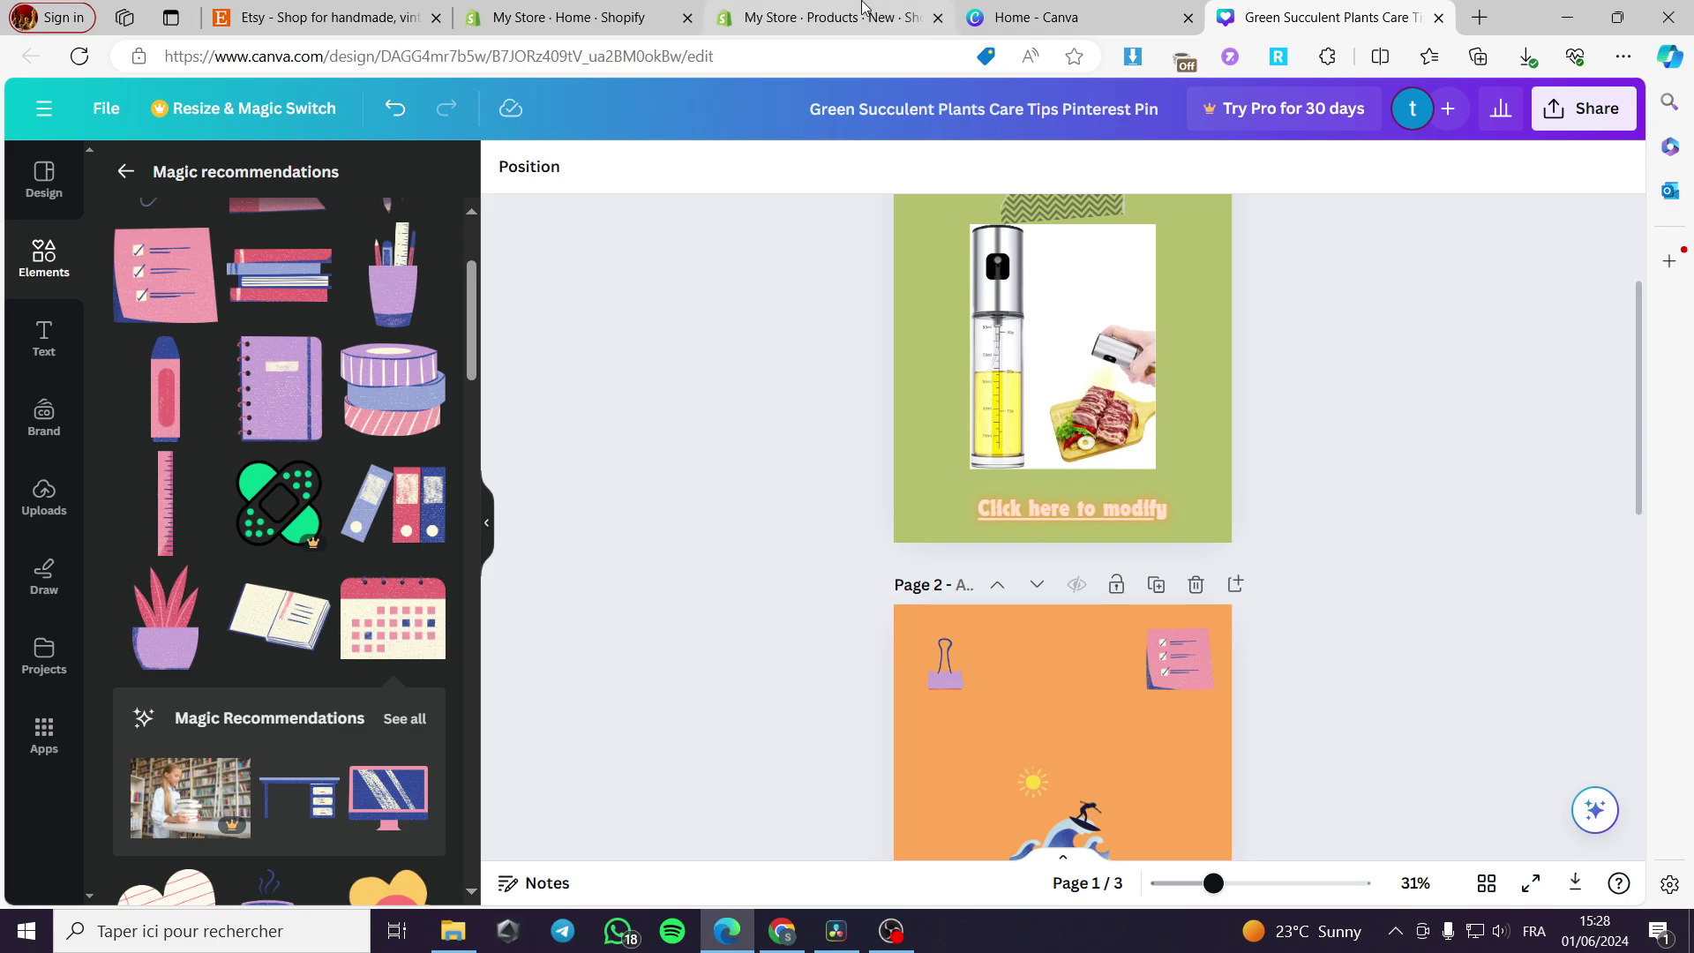
{"action": "left_click", "coordinate": [834, 16]}
Step: Upload the Green Succulent Plants Care Tips Pinterest Pin and Pinterest Pin (3) images to the media
{"action": "left_click", "coordinate": [1050, 398]}
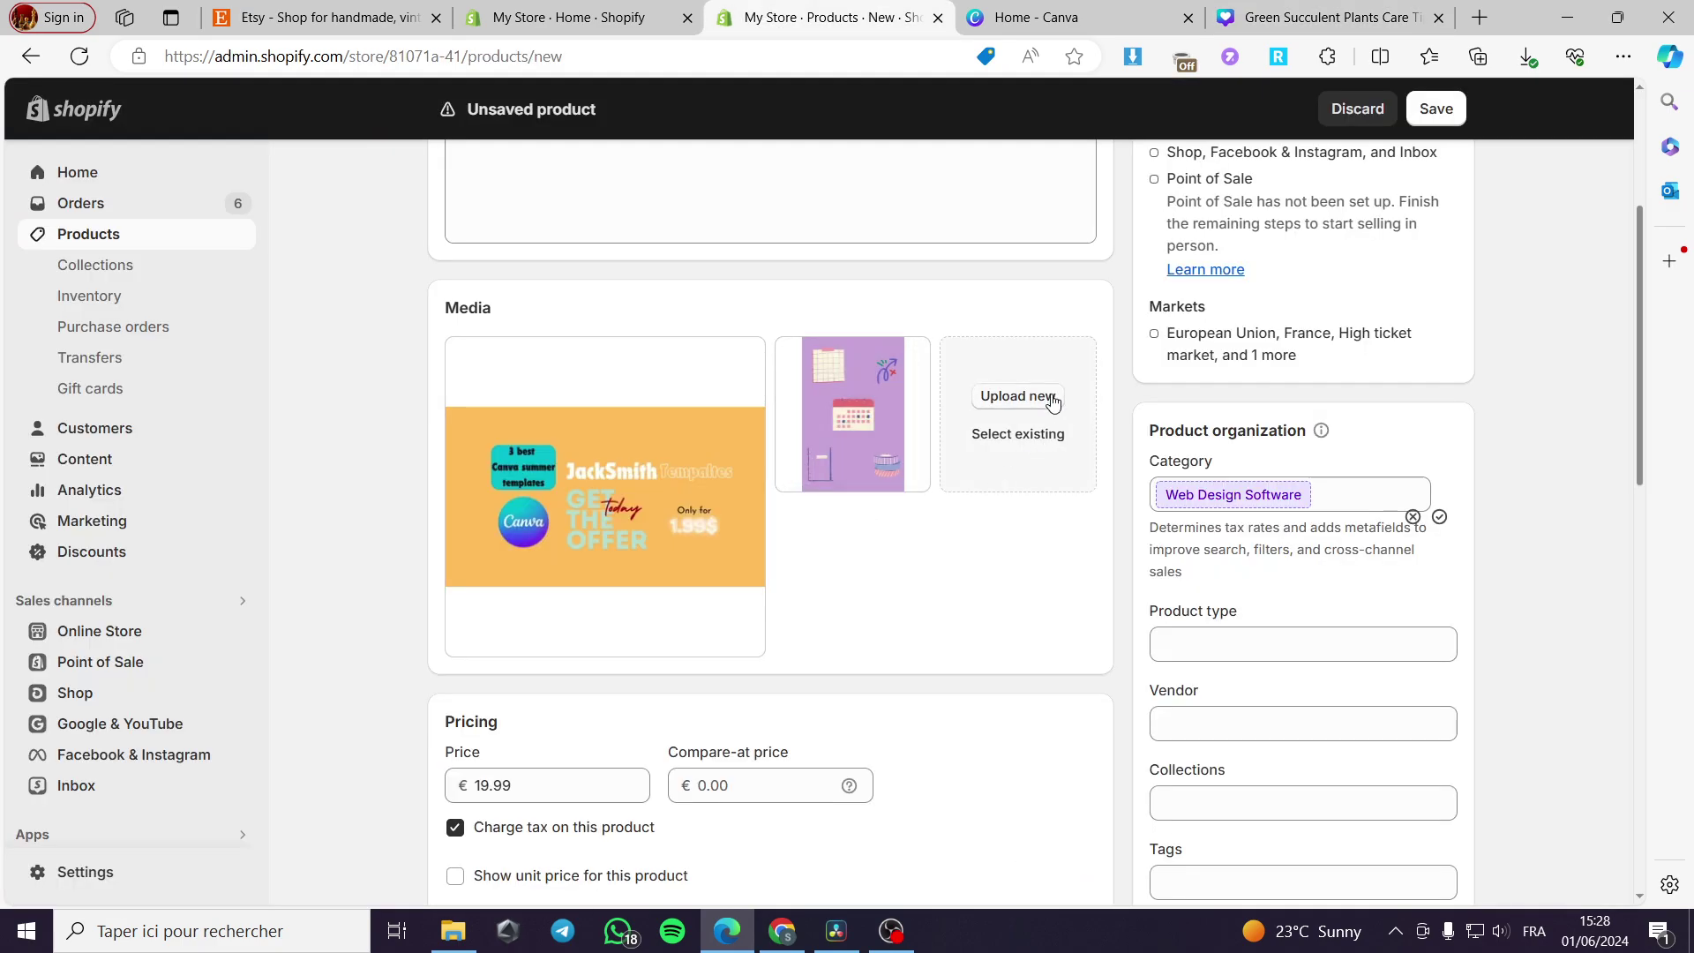
{"action": "left_click", "coordinate": [966, 538]}
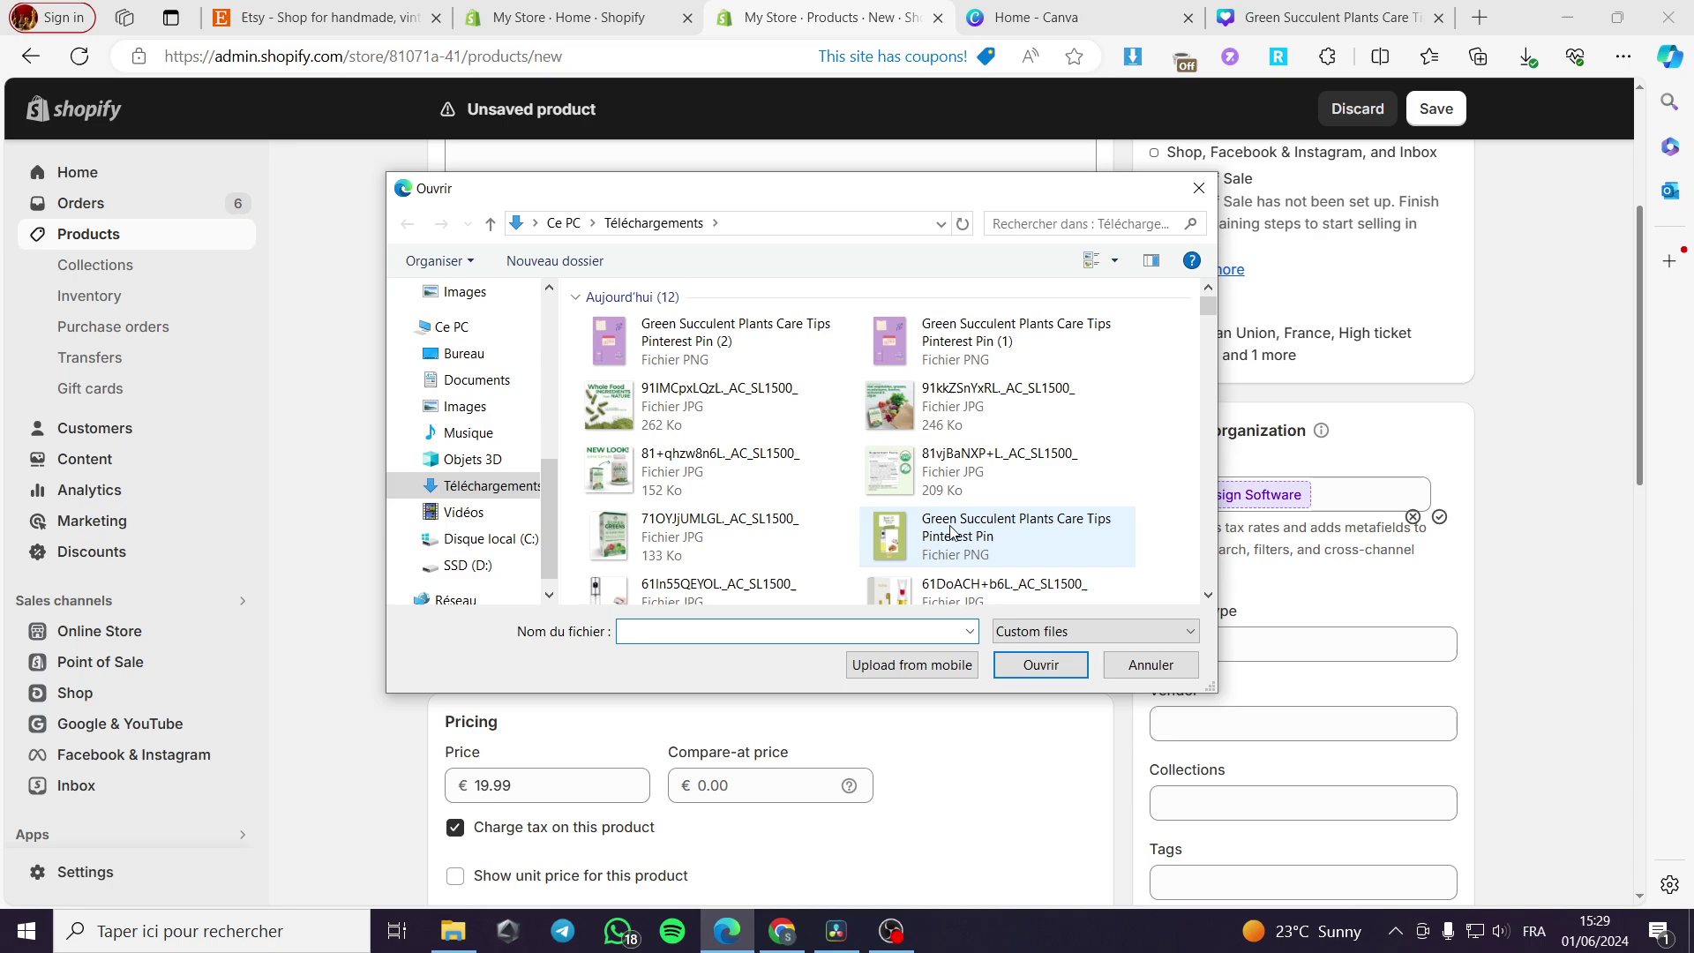
{"action": "left_click", "coordinate": [1043, 672]}
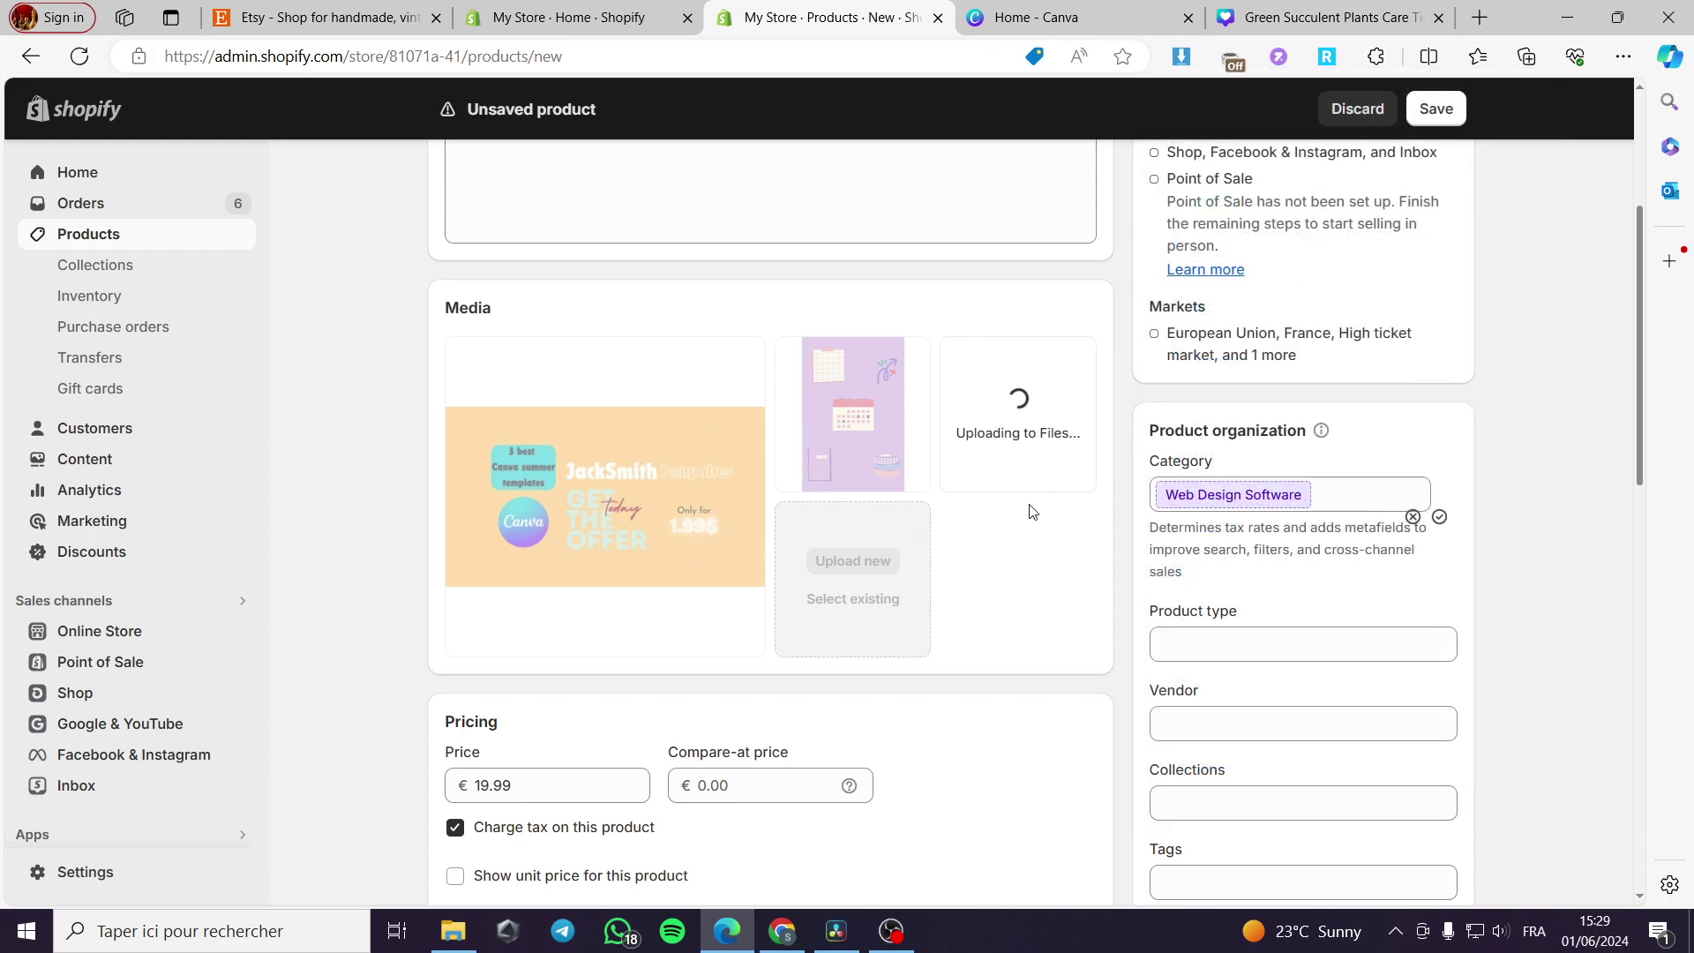
{"action": "left_click", "coordinate": [854, 563]}
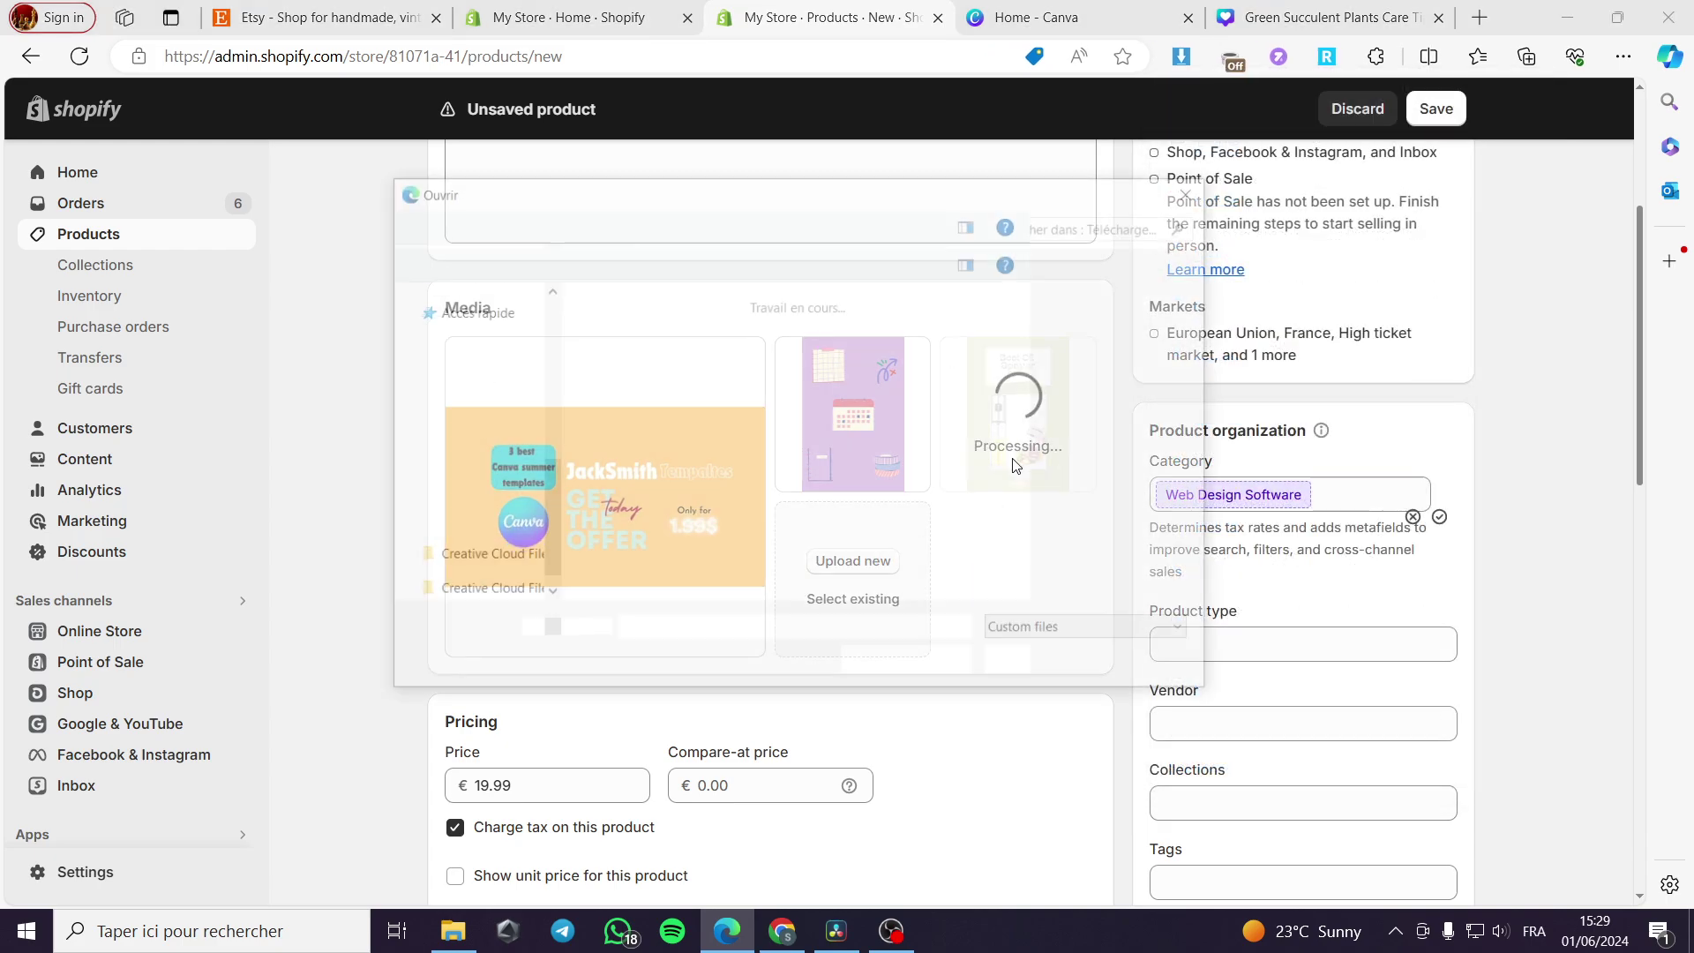
{"action": "left_click", "coordinate": [735, 340]}
{"action": "left_click", "coordinate": [1041, 664]}
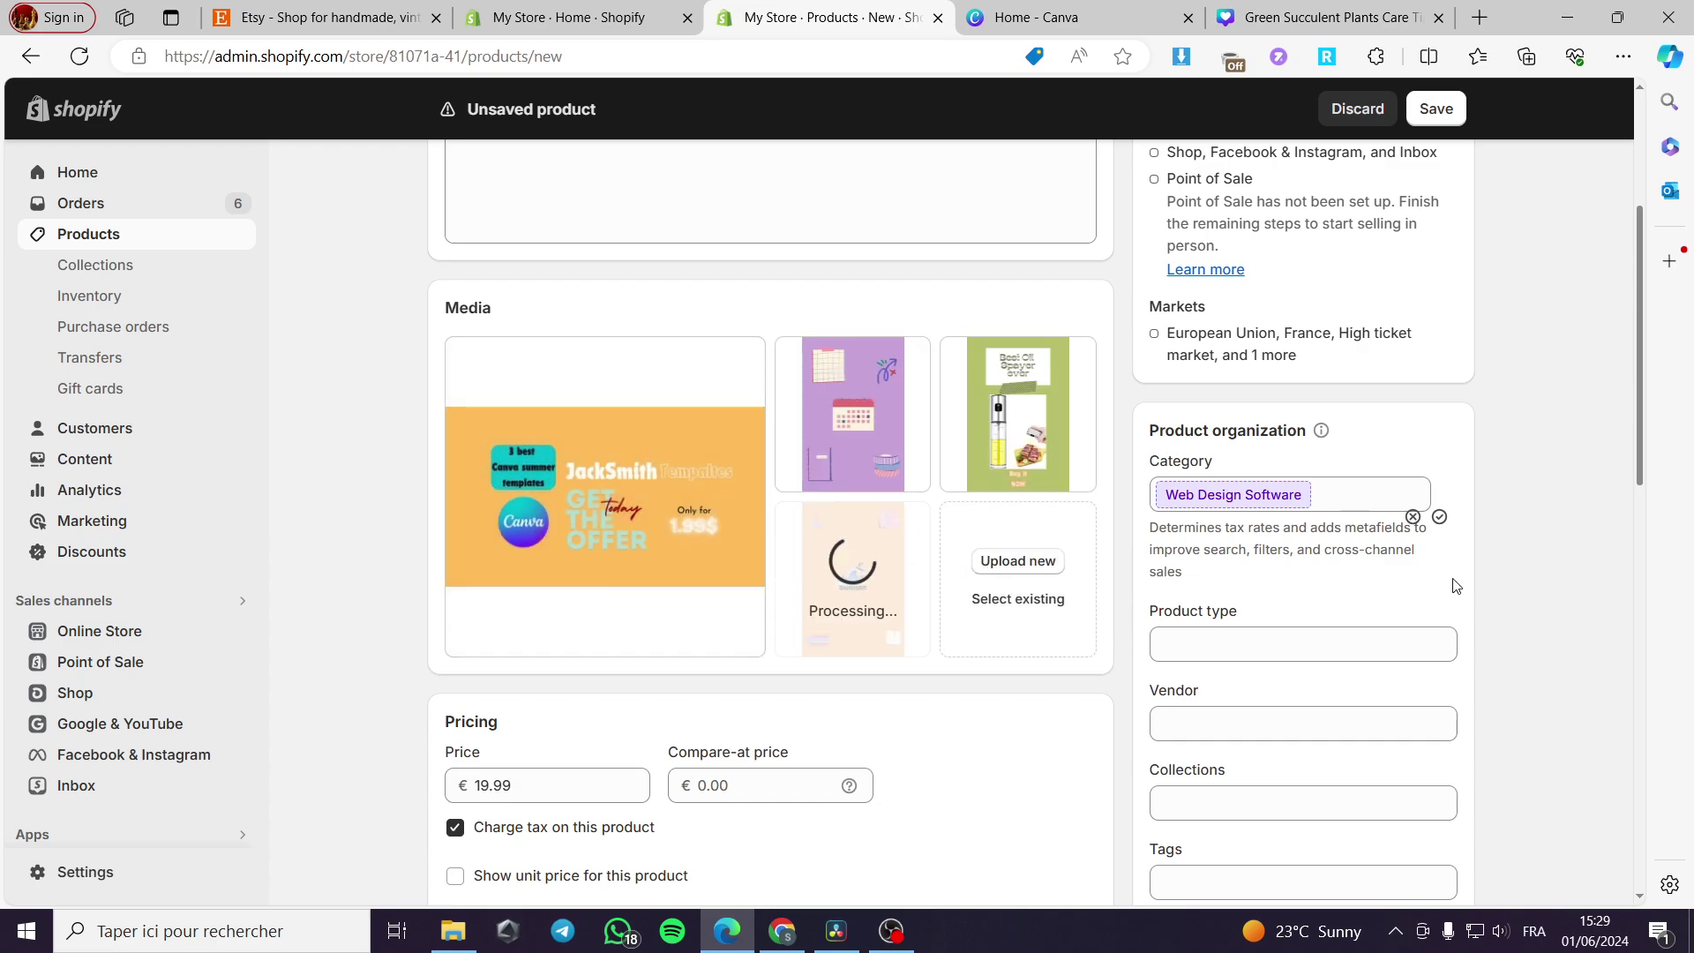
{"action": "scroll", "coordinate": [664, 588], "scroll_direction": "down", "scroll_amount": 2}
{"action": "scroll", "coordinate": [663, 588], "scroll_direction": "down", "scroll_amount": 5}
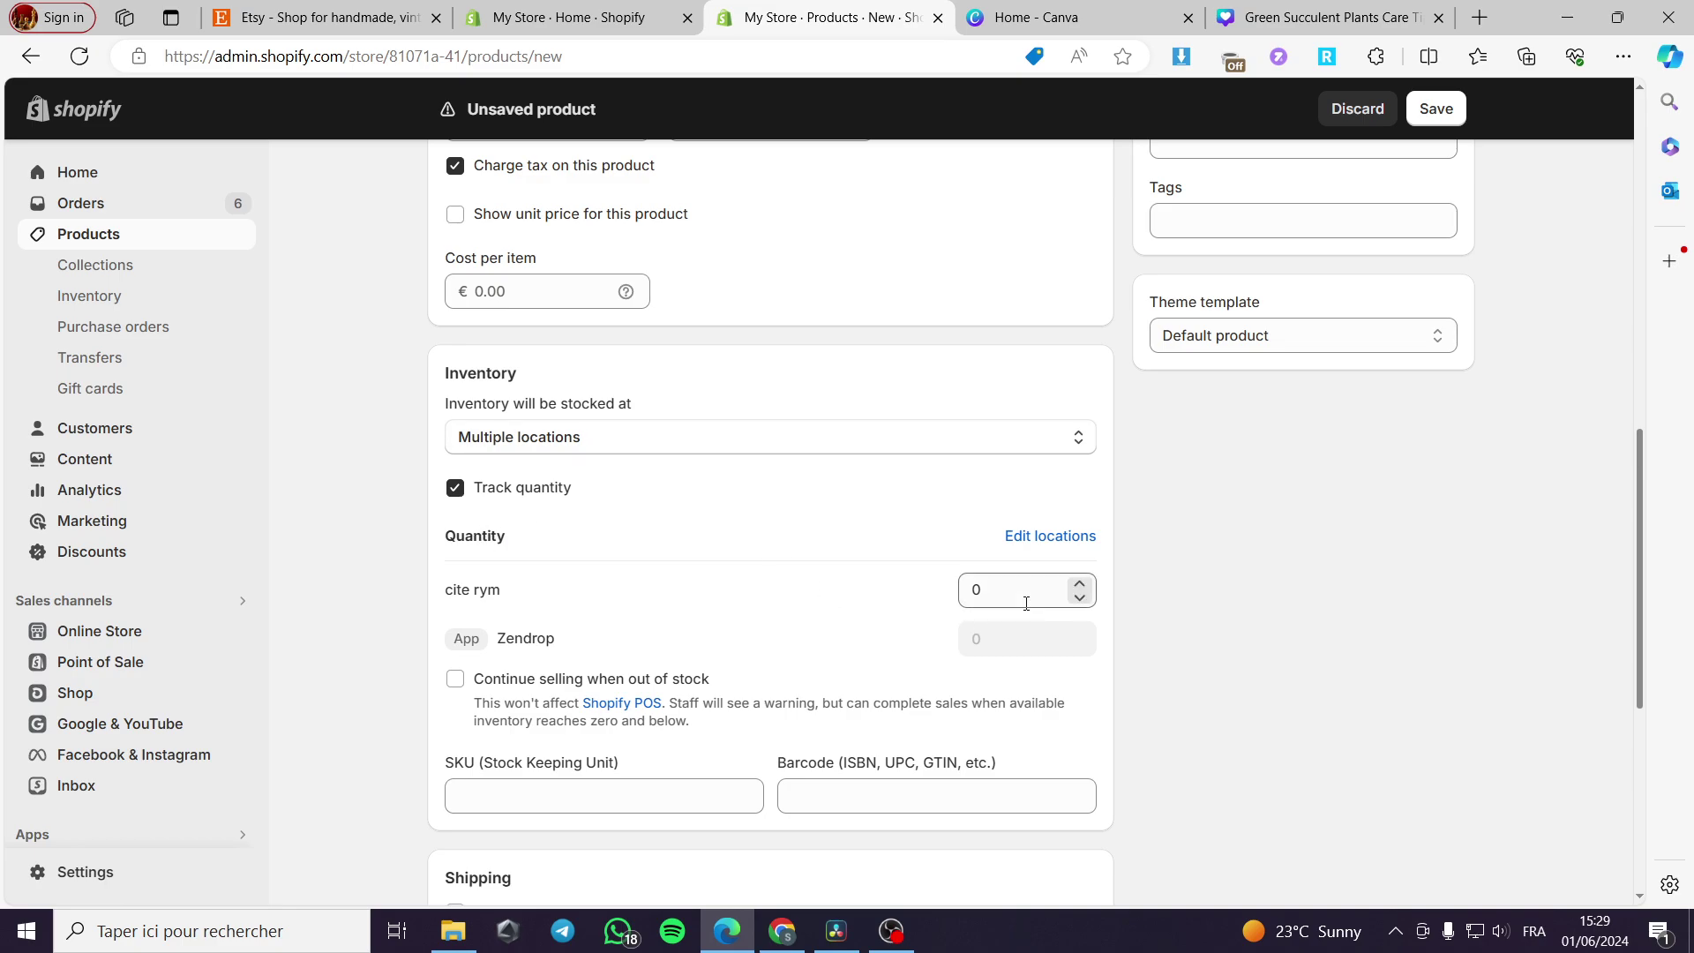
Step: Enter 999 as the location's stock quantity and save the product
{"action": "left_click", "coordinate": [1026, 603]}
{"action": "type", "text": "999"}
{"action": "left_click", "coordinate": [1129, 565]}
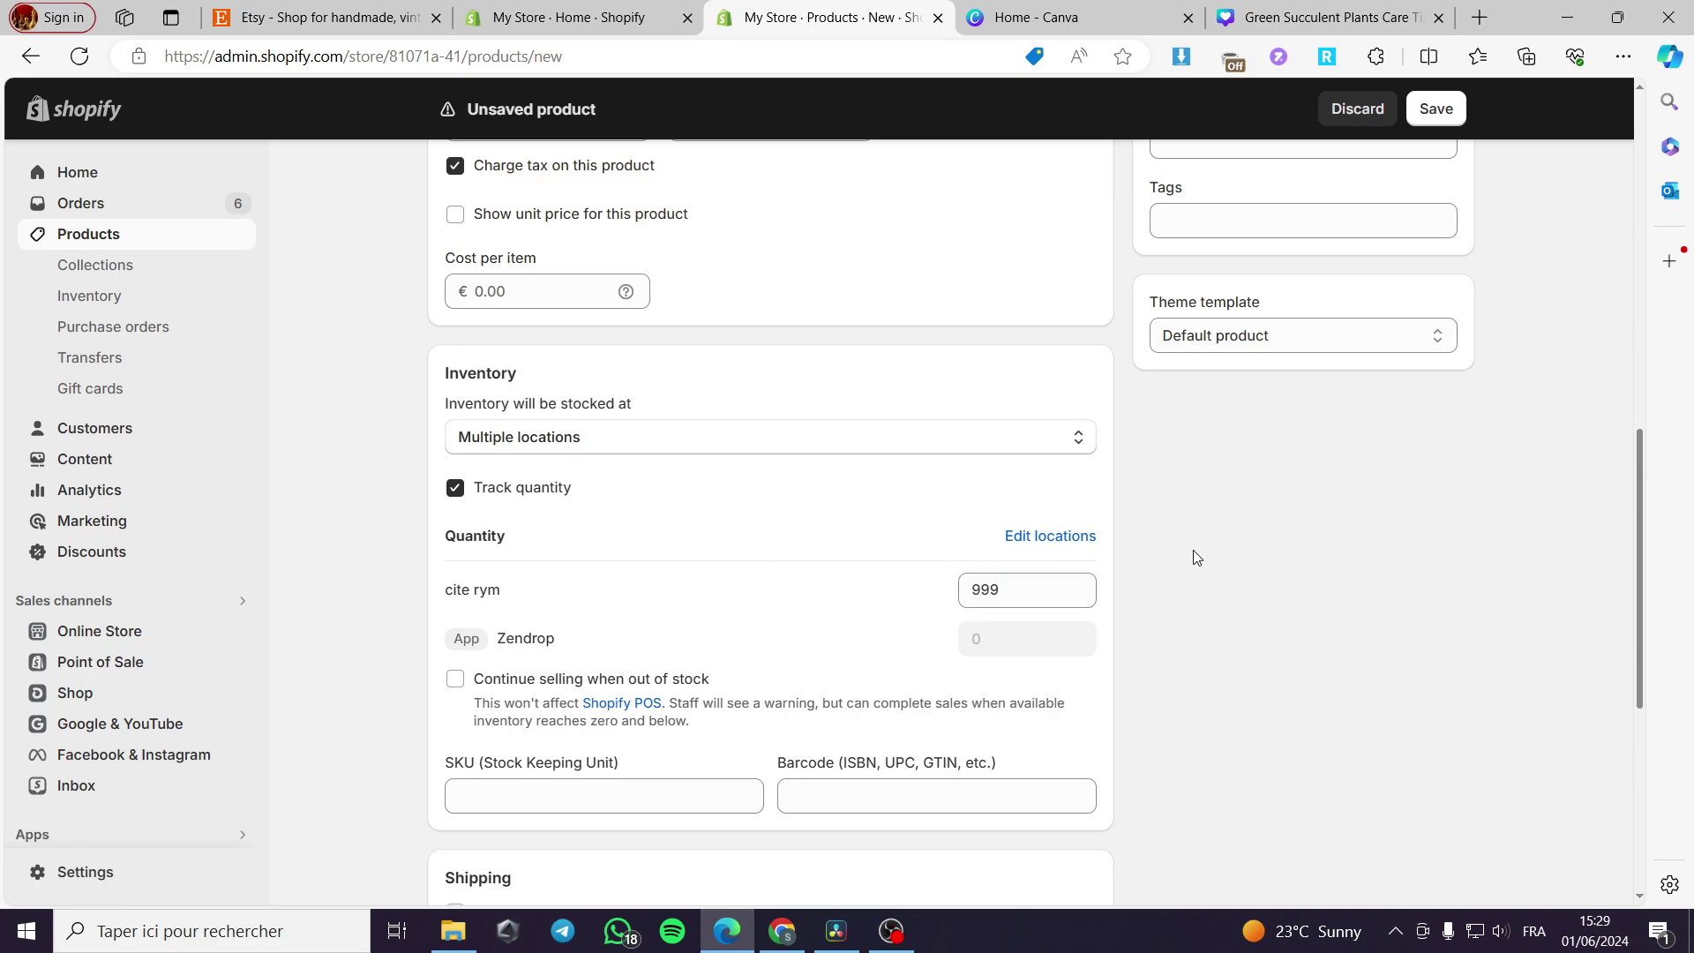
{"action": "scroll", "coordinate": [617, 556], "scroll_direction": "down", "scroll_amount": 2}
{"action": "scroll", "coordinate": [594, 594], "scroll_direction": "down", "scroll_amount": 4}
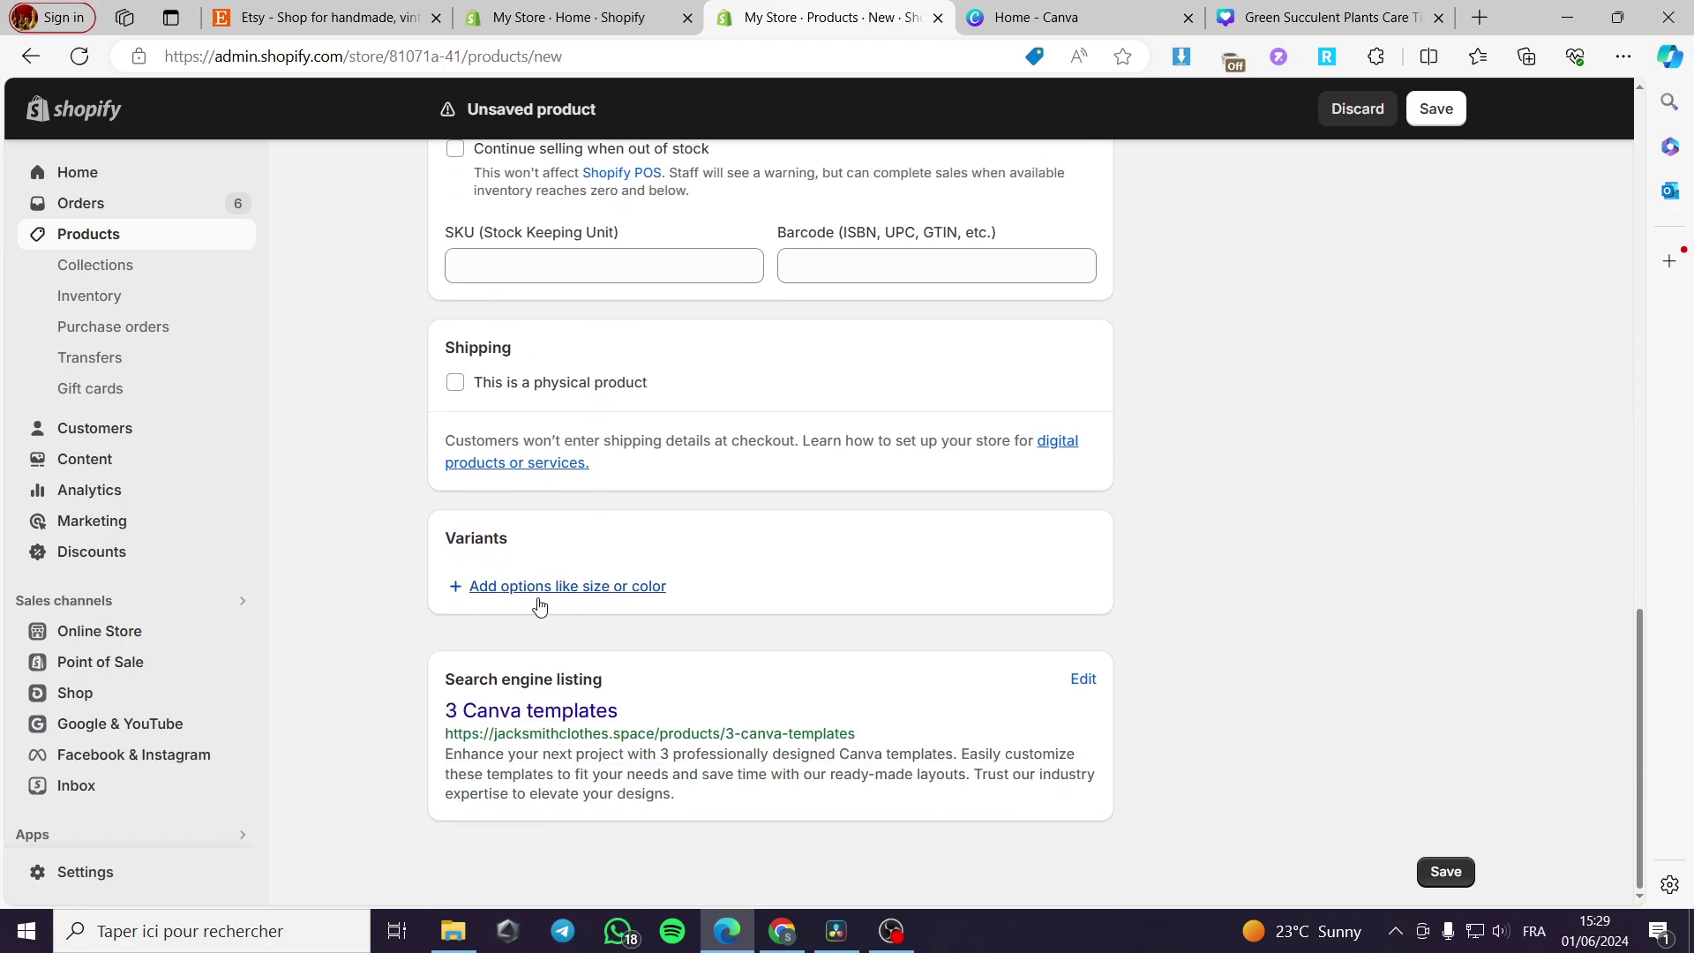
{"action": "scroll", "coordinate": [629, 594], "scroll_direction": "up", "scroll_amount": 15}
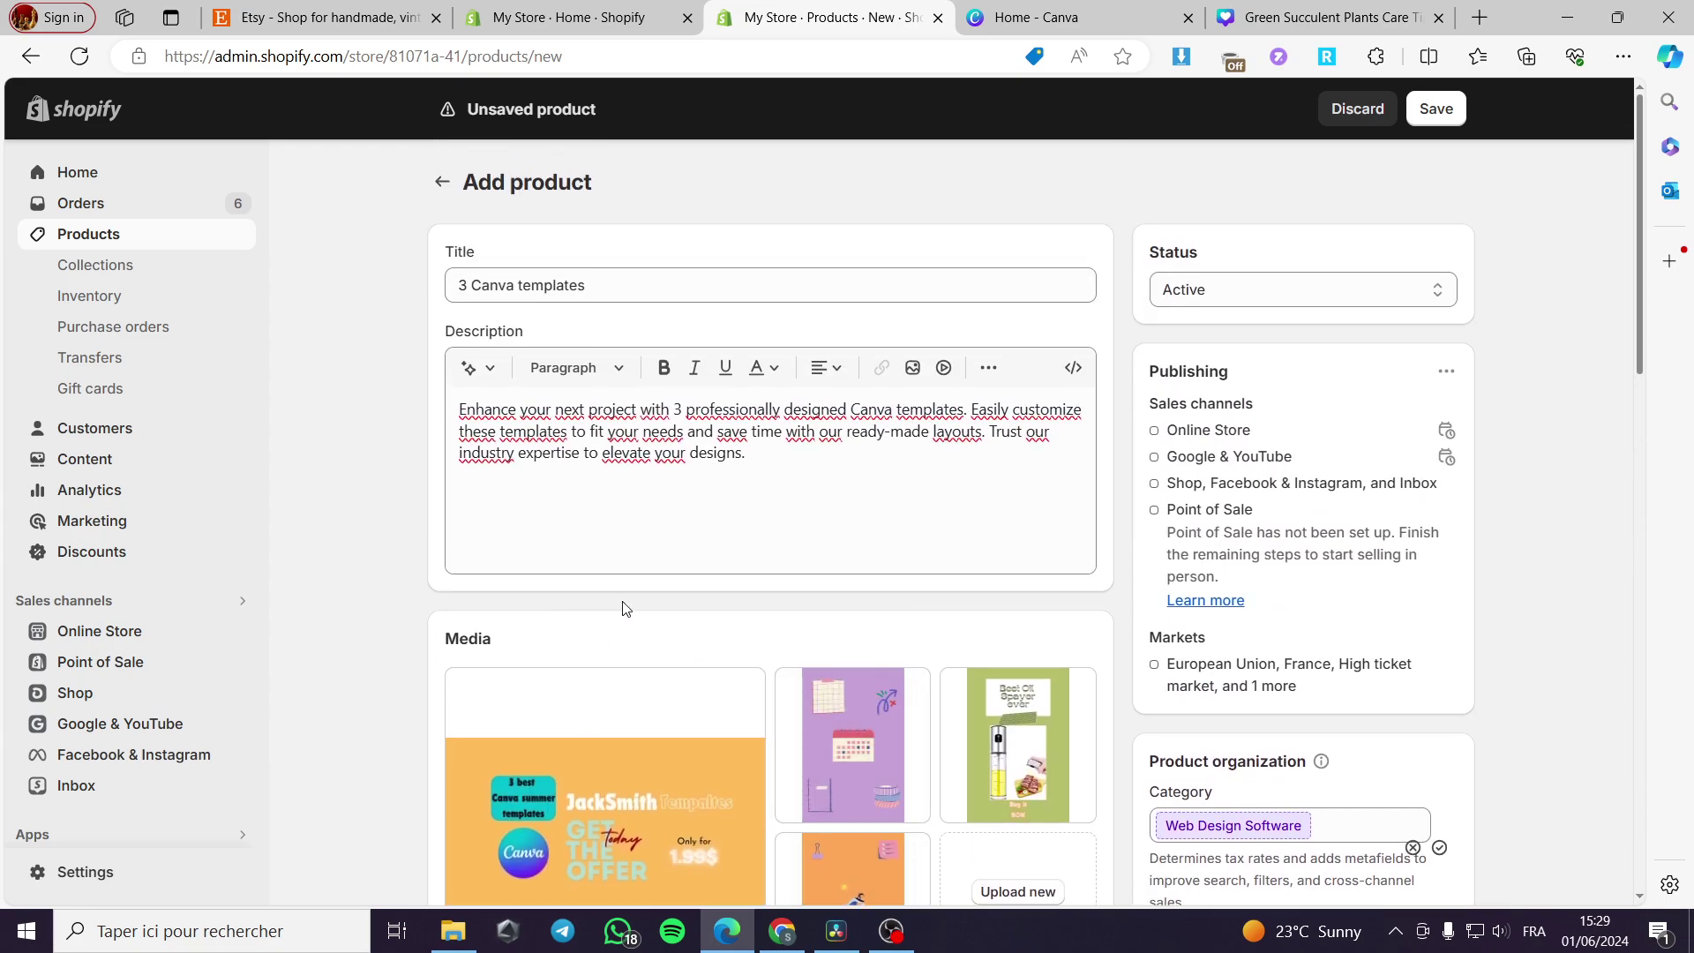
{"action": "left_click", "coordinate": [1436, 109]}
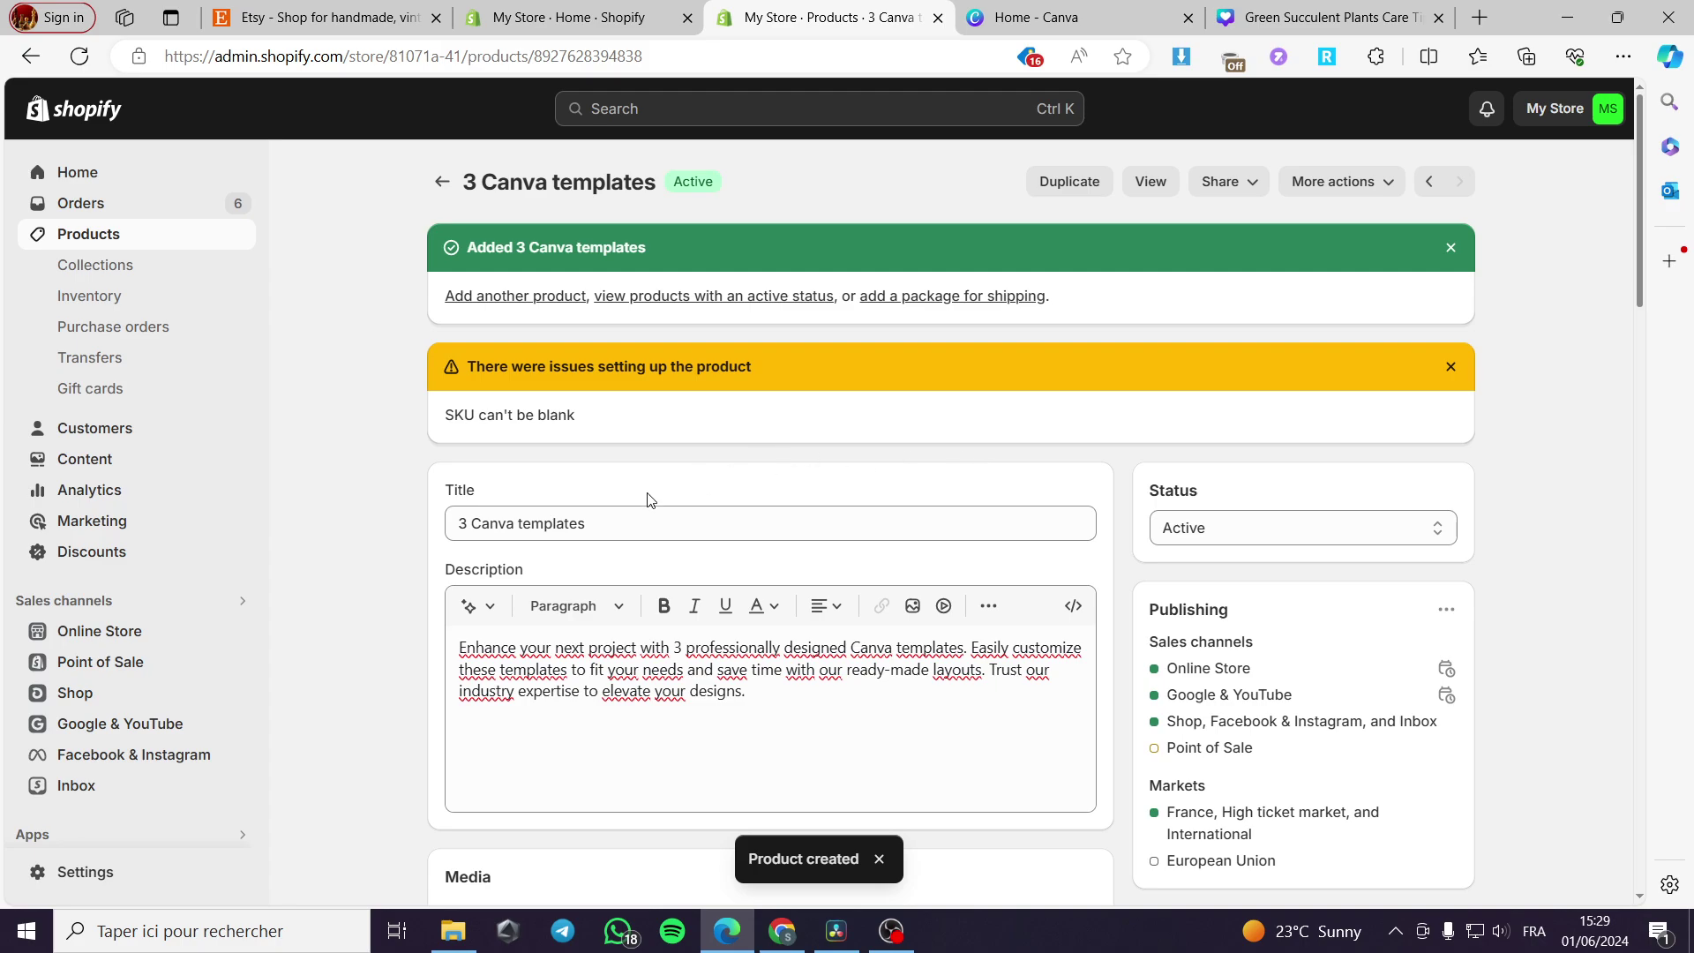
Step: Replace the 0.00 price with 19.99 and enter SKU 1546
{"action": "scroll", "coordinate": [651, 483], "scroll_direction": "down", "scroll_amount": 10}
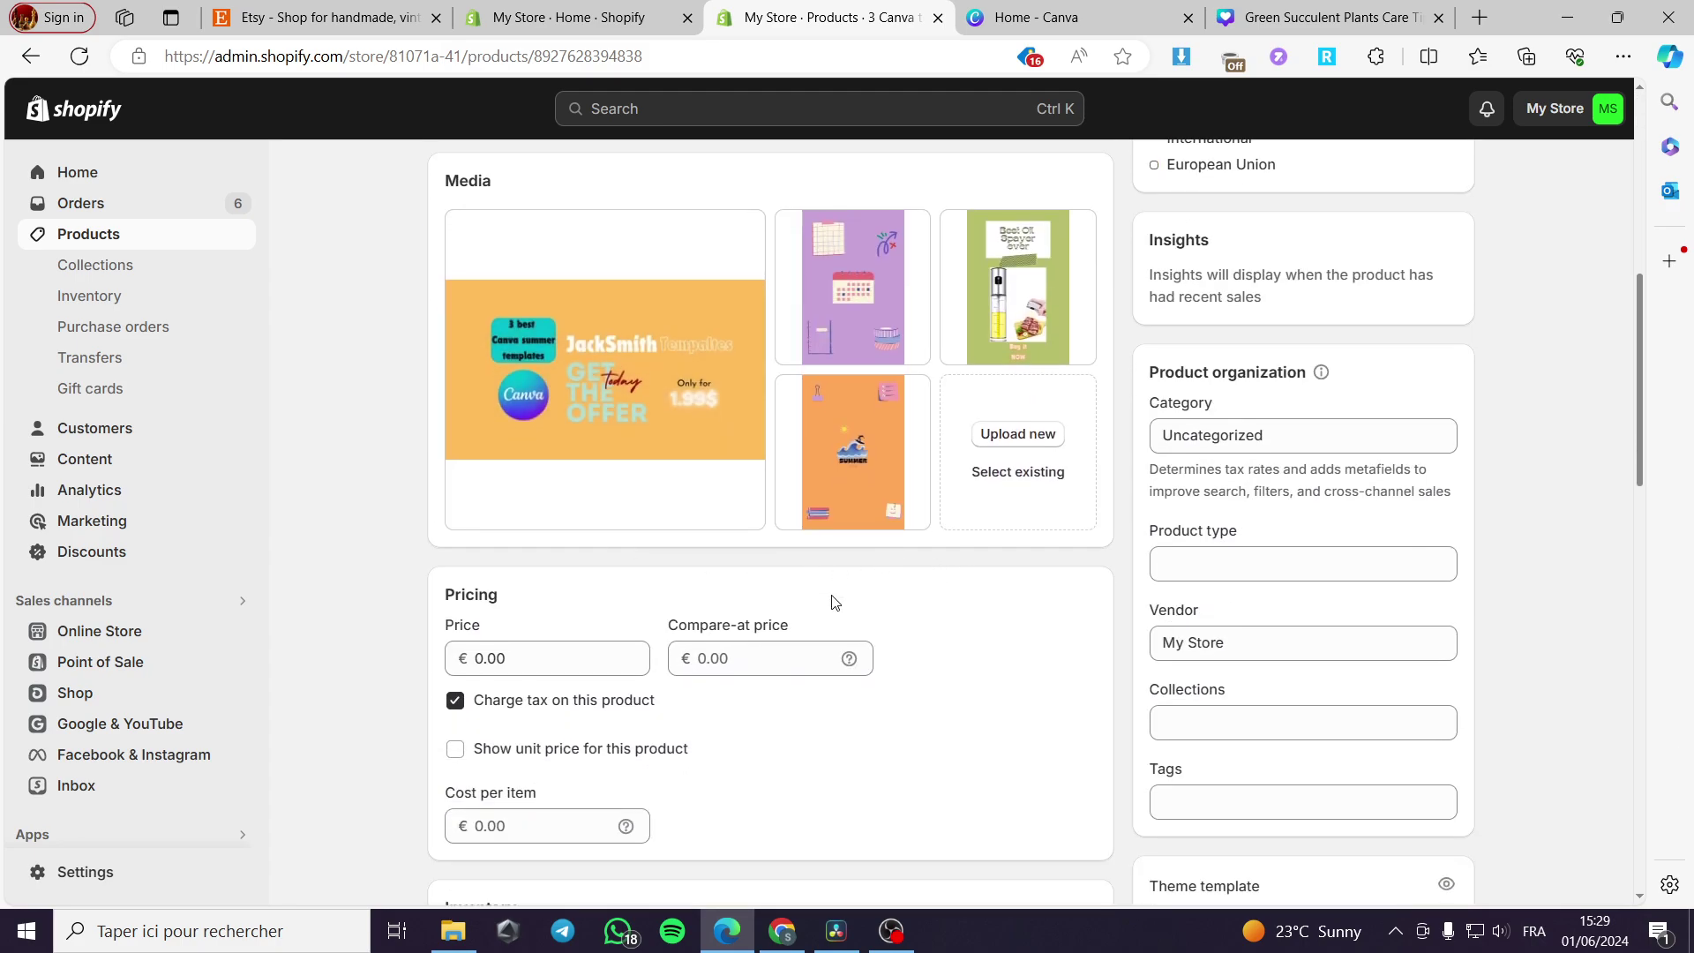
{"action": "left_click", "coordinate": [540, 475]}
{"action": "type", "text": "19.99"}
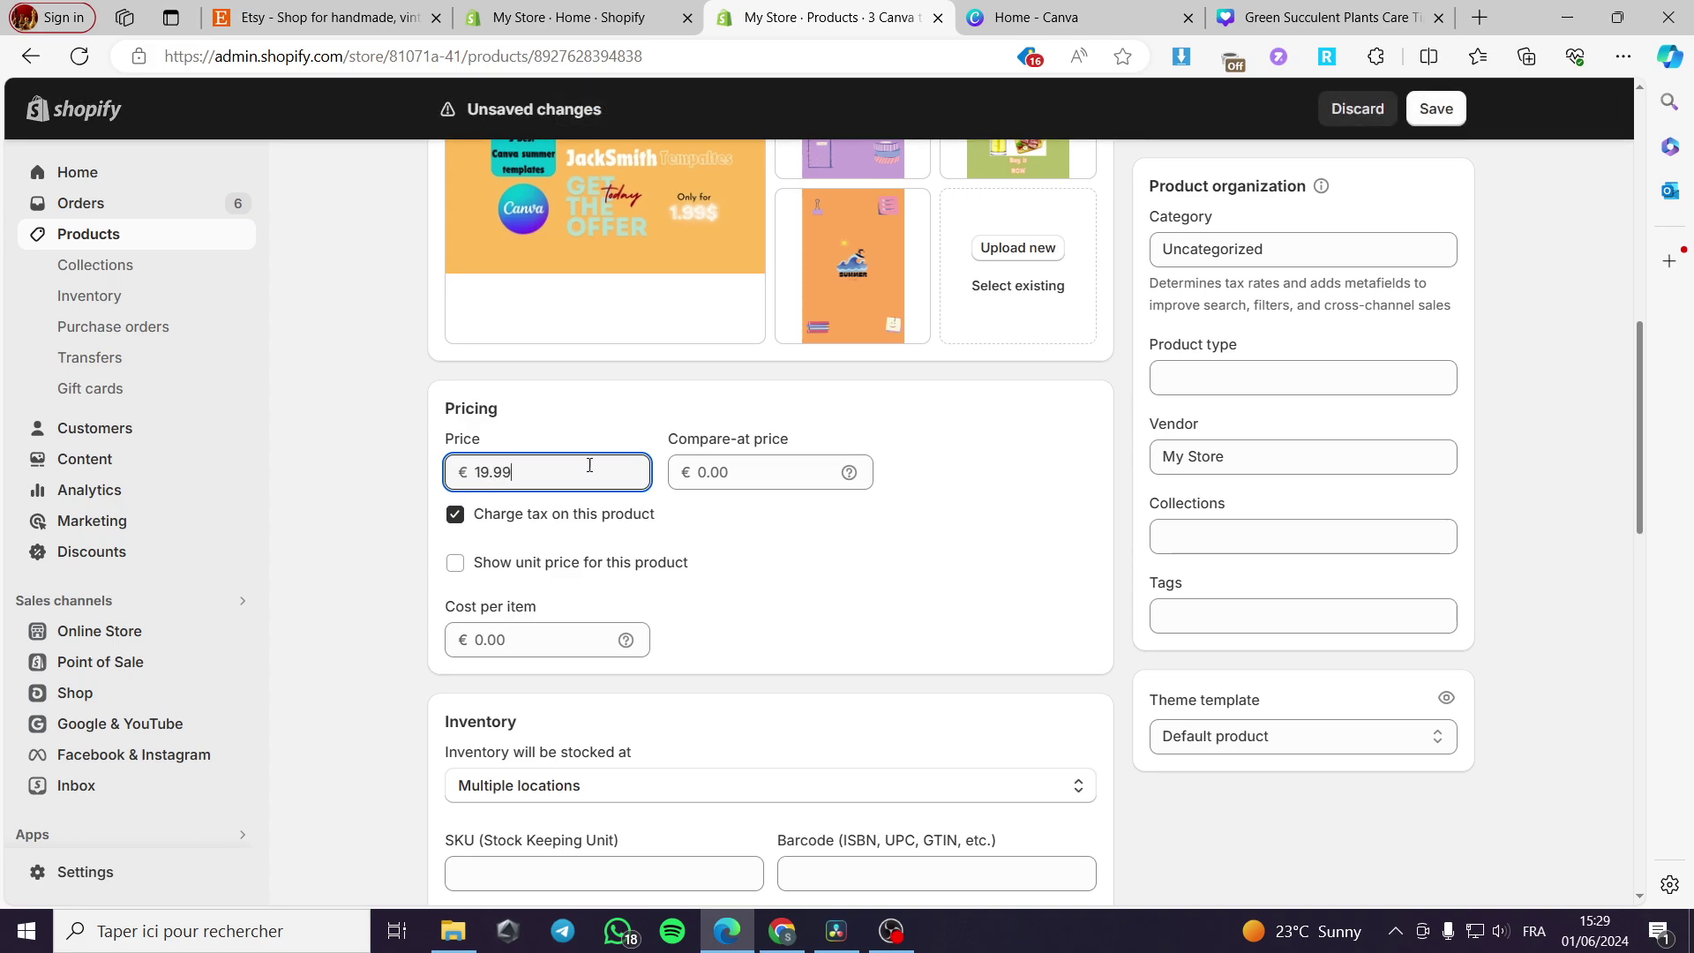
{"action": "scroll", "coordinate": [589, 465], "scroll_direction": "down", "scroll_amount": 5}
{"action": "scroll", "coordinate": [750, 618], "scroll_direction": "up", "scroll_amount": 1}
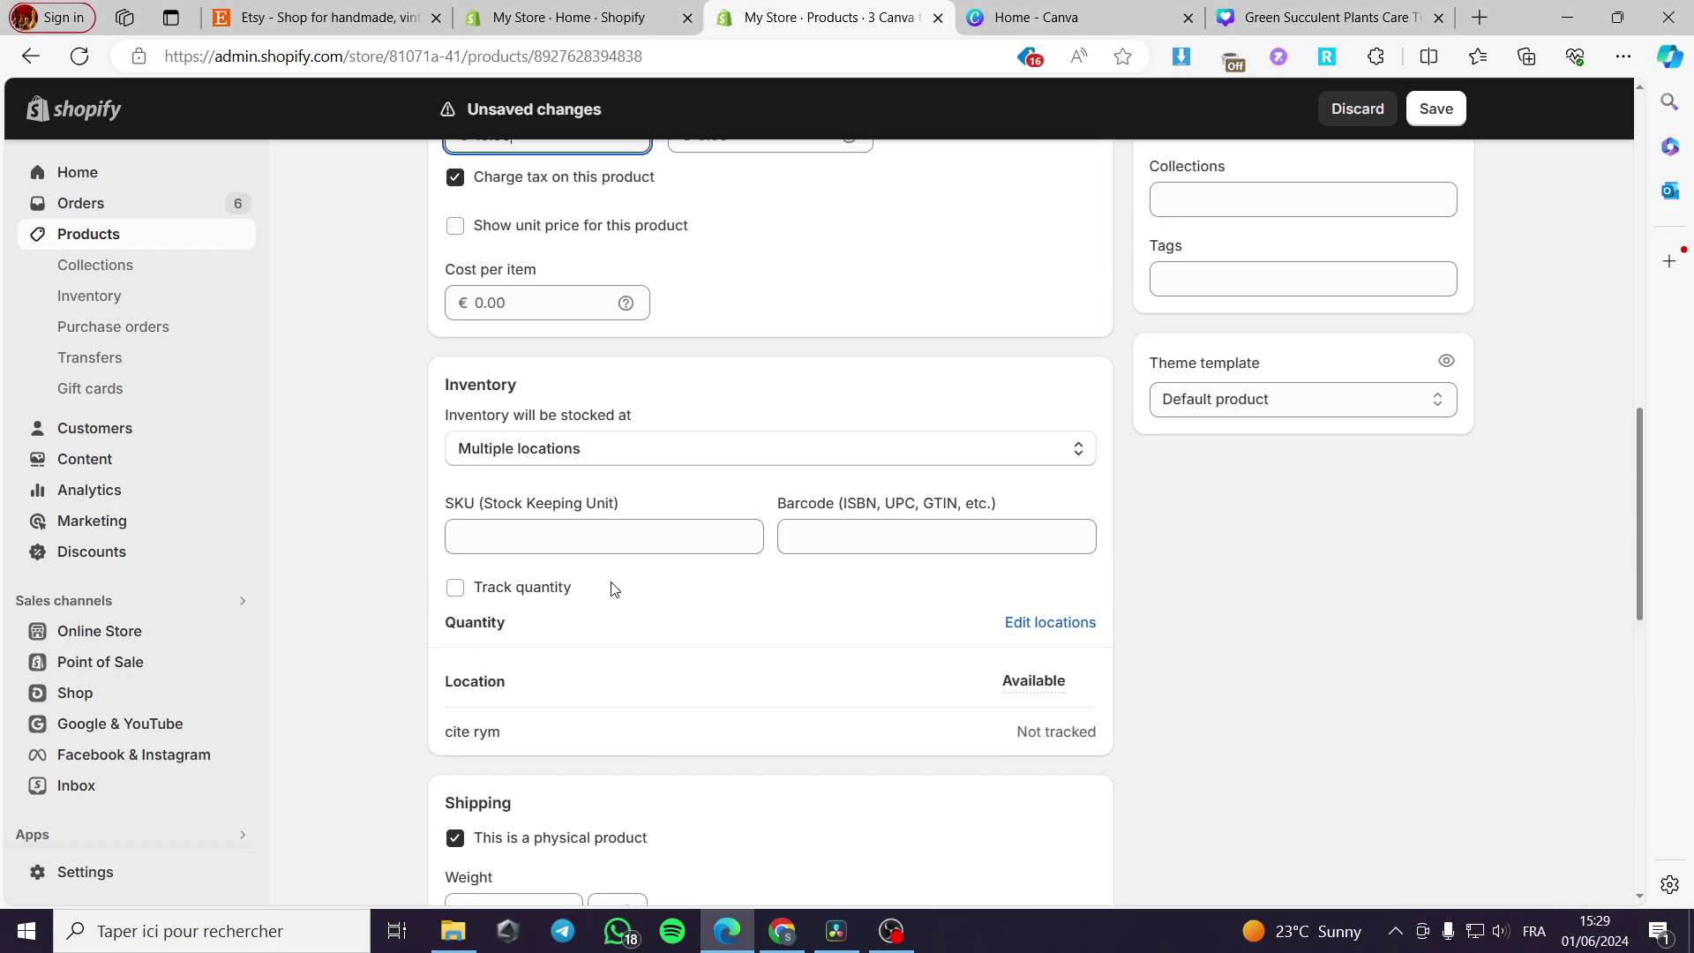
{"action": "left_click", "coordinate": [554, 549]}
{"action": "type", "text": "1546"}
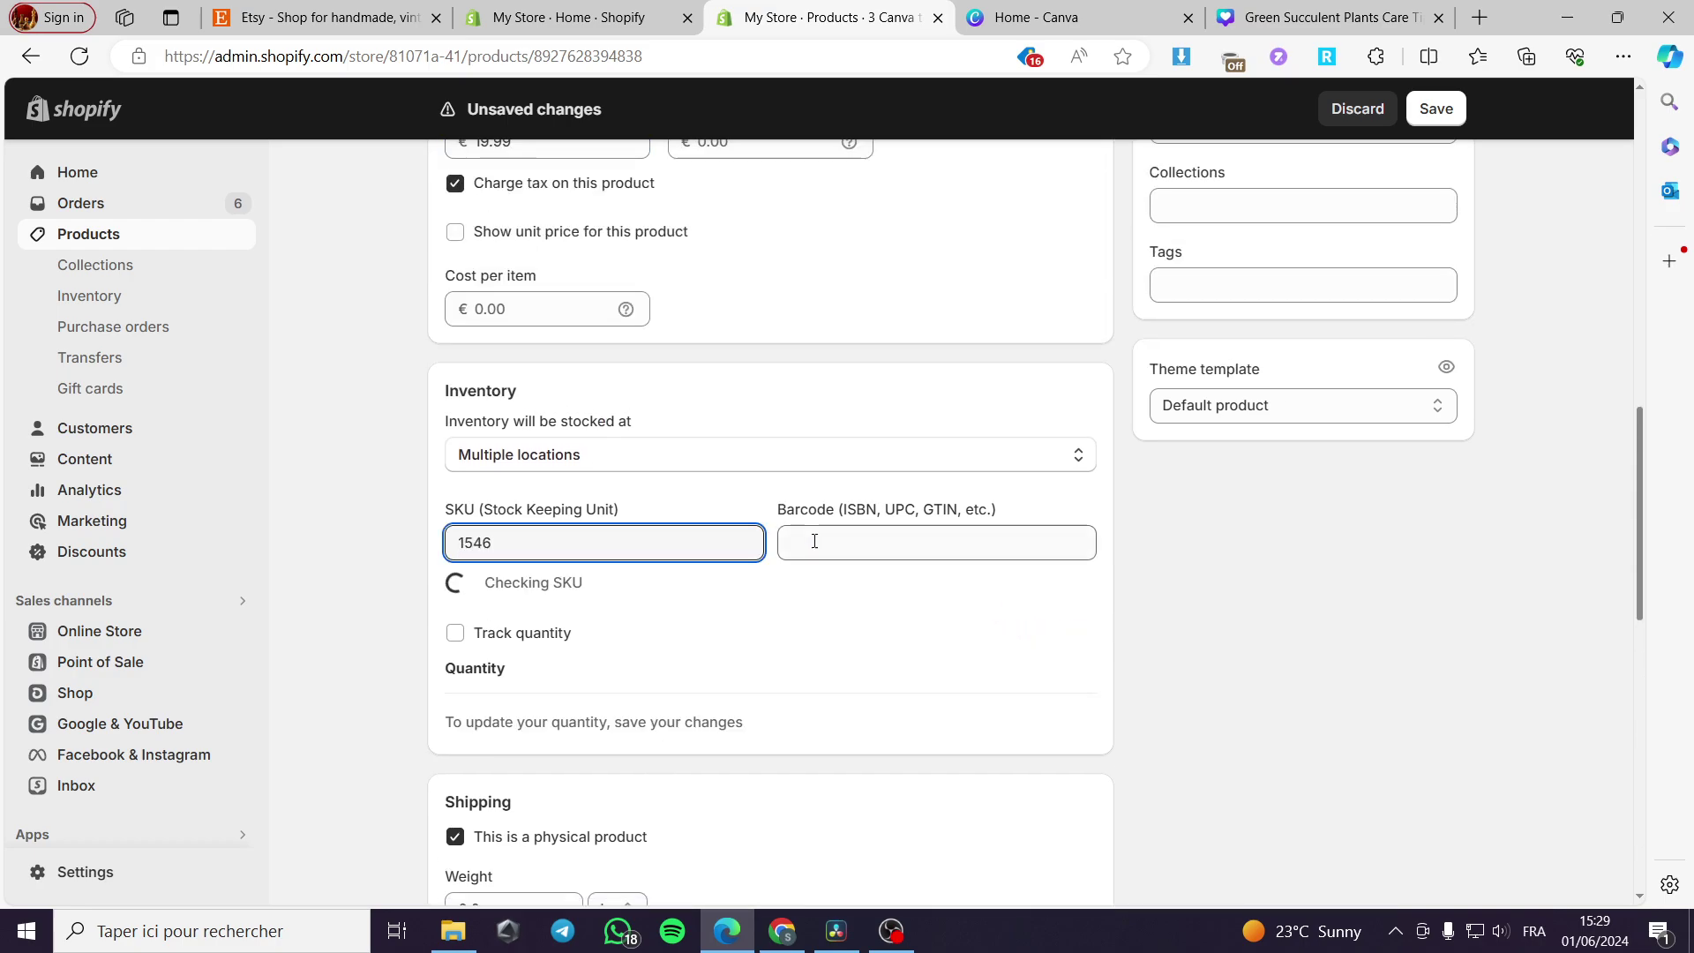
{"action": "left_click", "coordinate": [820, 538]}
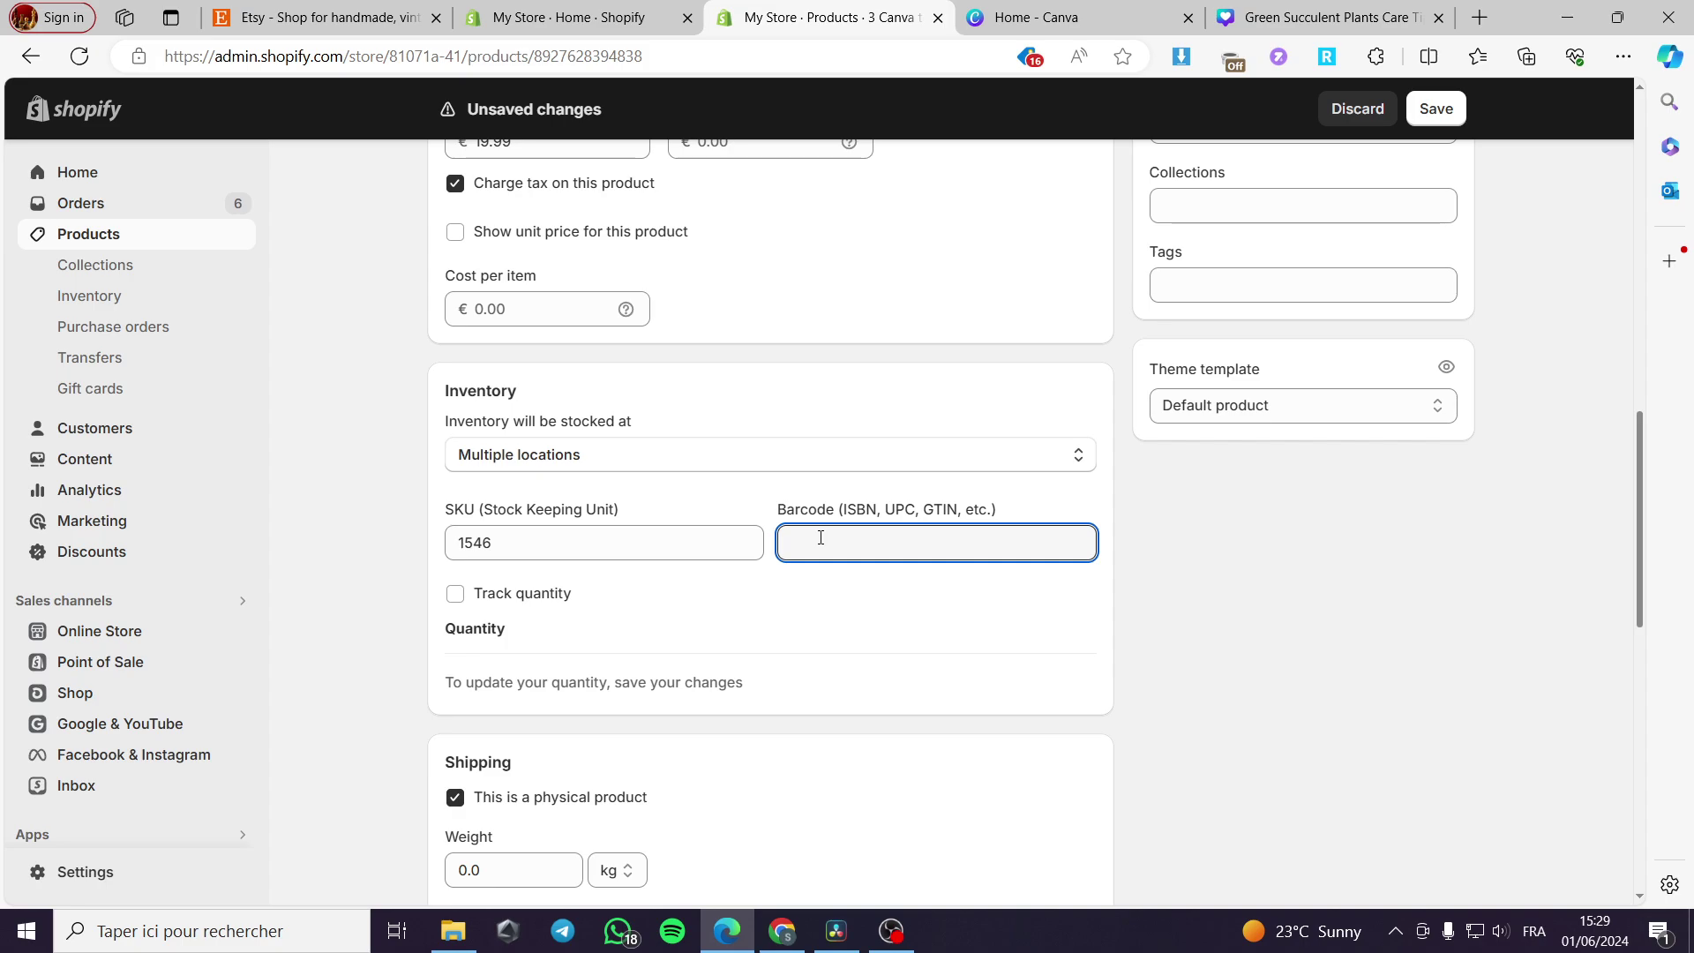
Step: Turn on quantity tracking and selling when out of stock, then save the product
{"action": "left_click", "coordinate": [457, 595]}
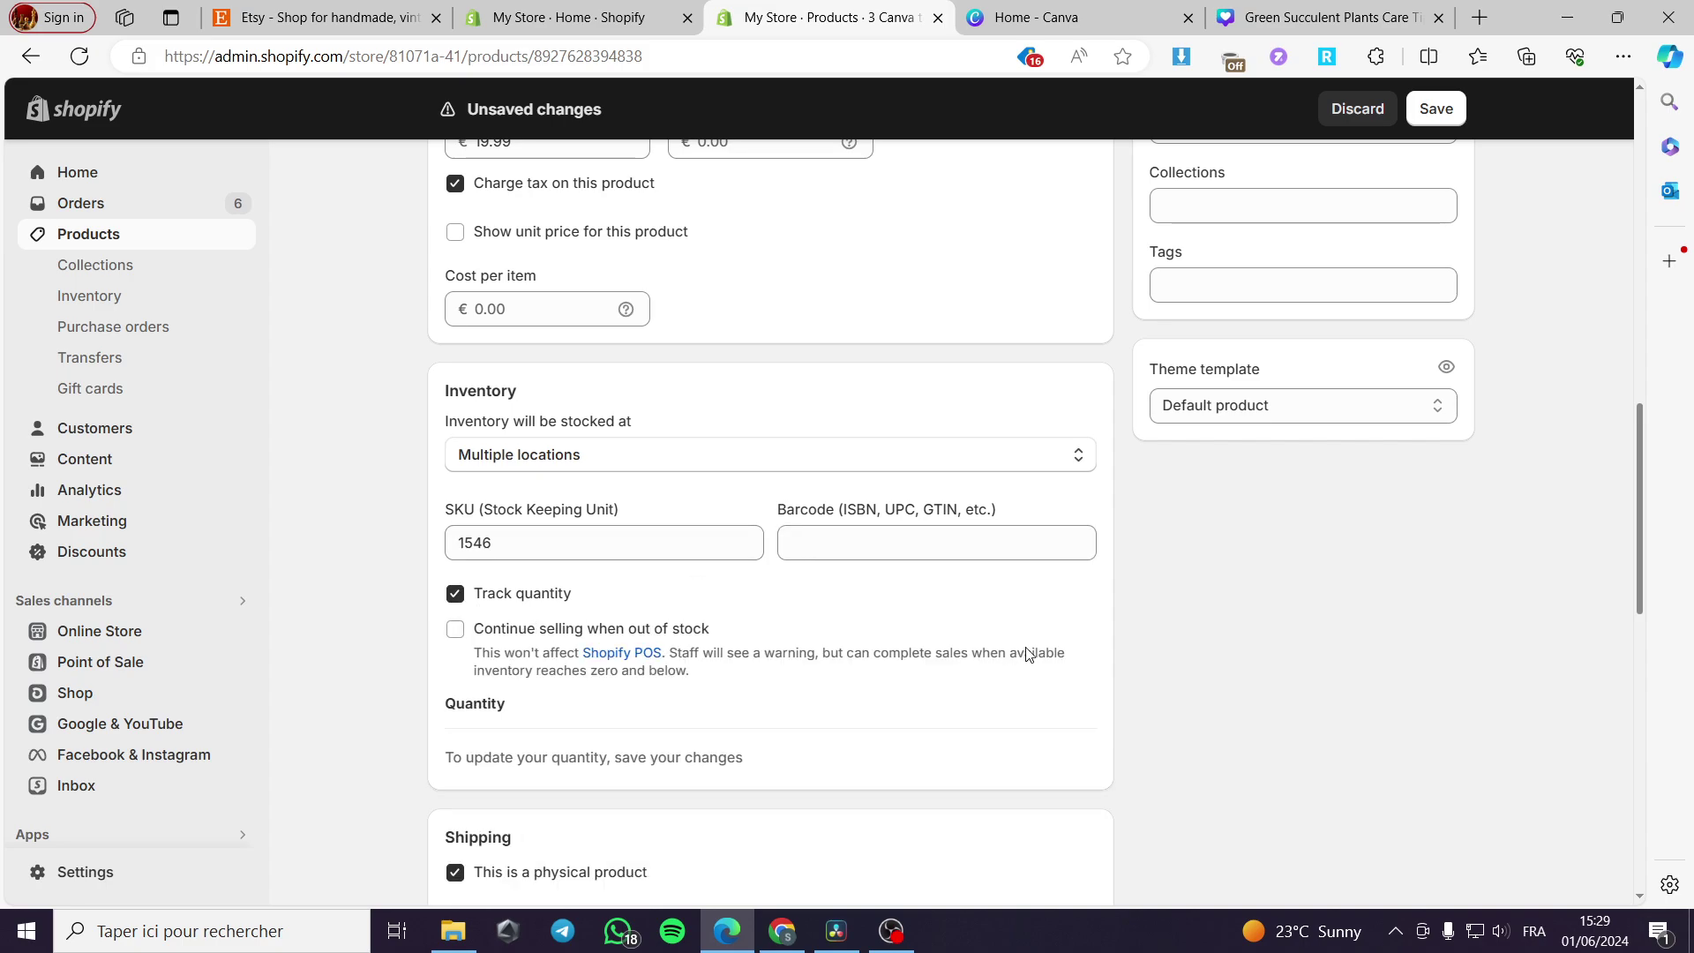
{"action": "left_click", "coordinate": [455, 628]}
{"action": "scroll", "coordinate": [783, 718], "scroll_direction": "up", "scroll_amount": 10}
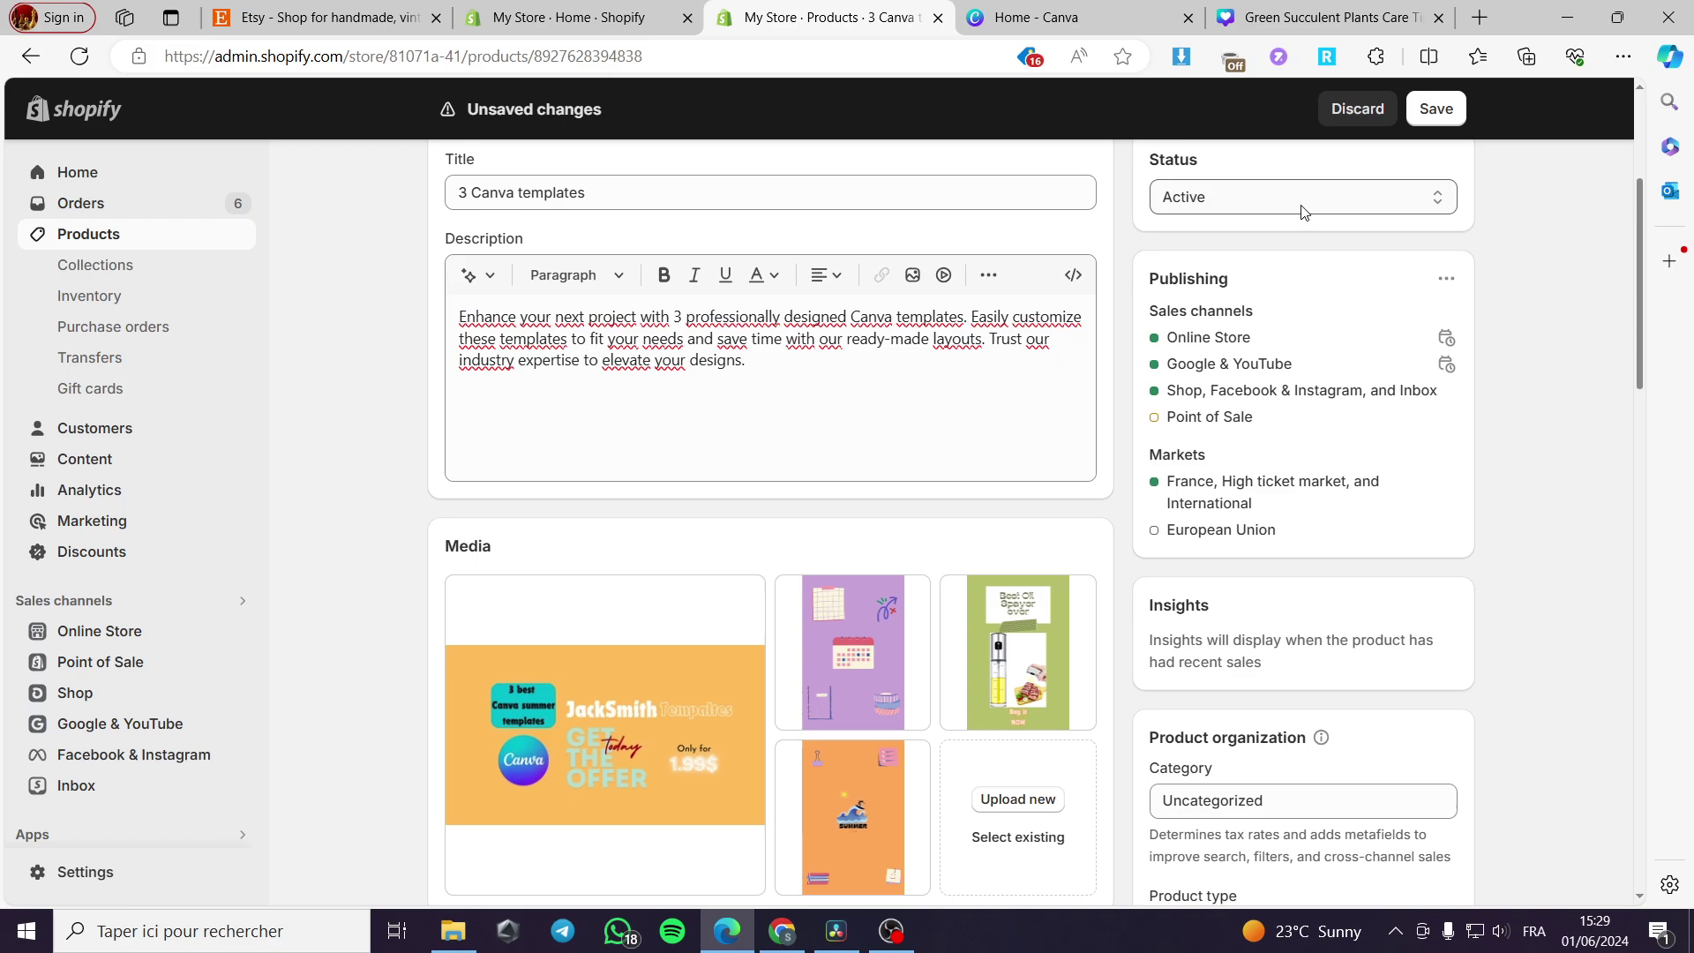
{"action": "left_click", "coordinate": [1459, 111]}
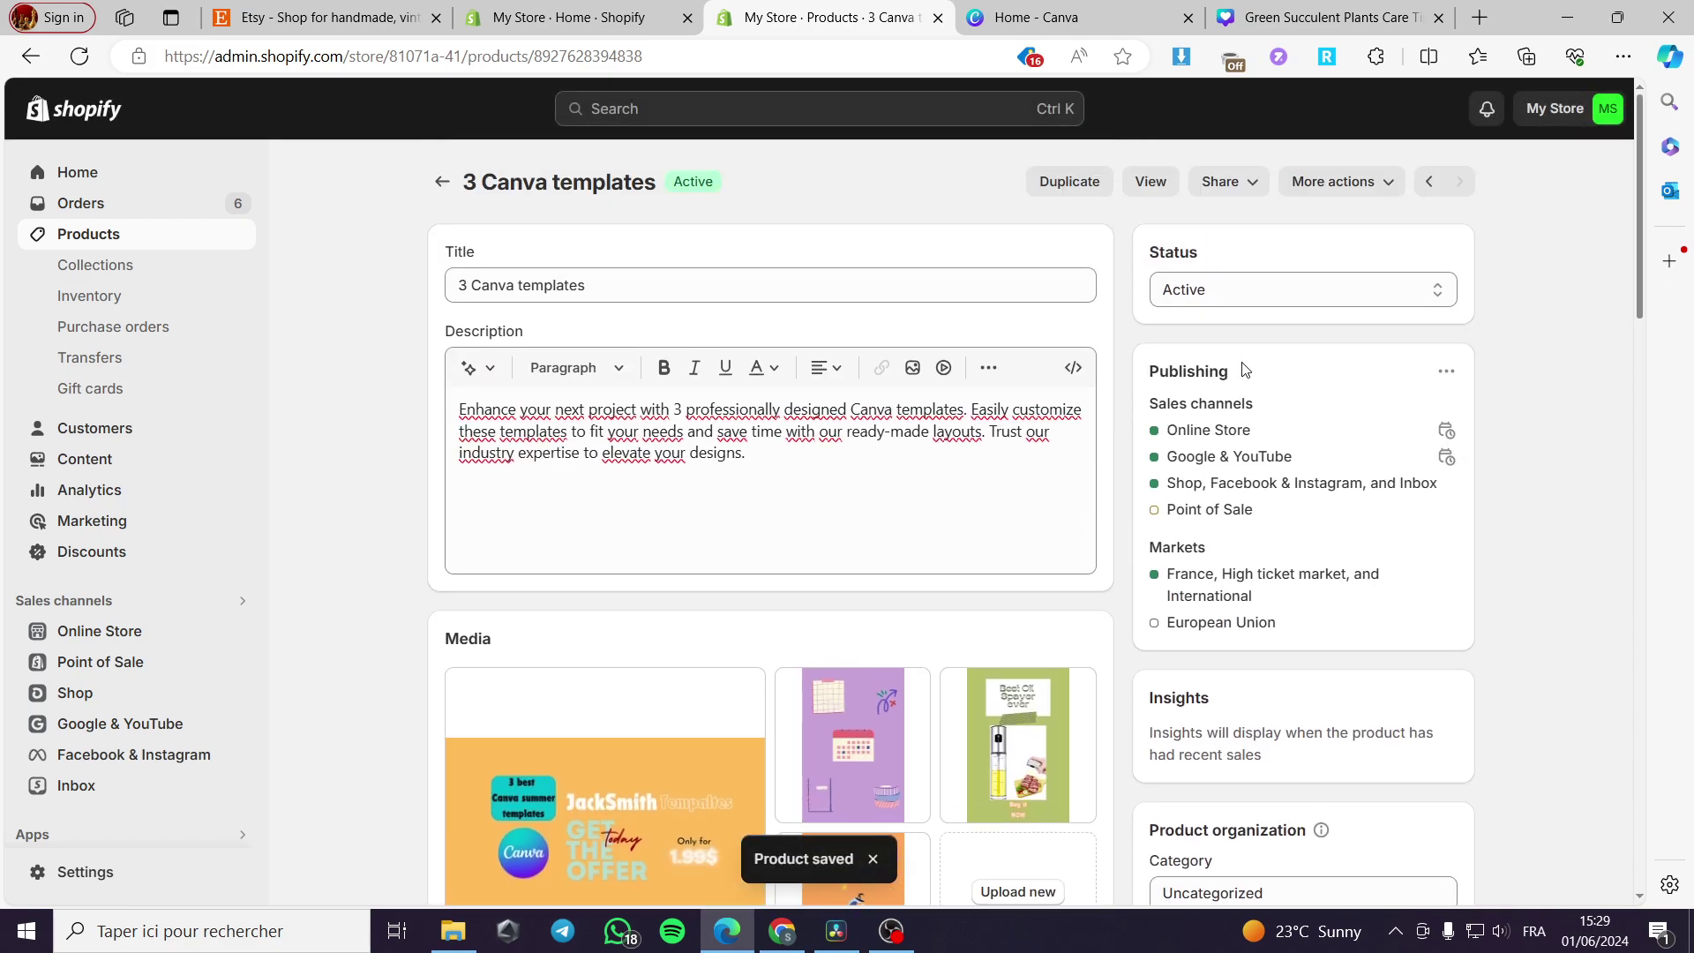
{"action": "left_click", "coordinate": [1382, 182]}
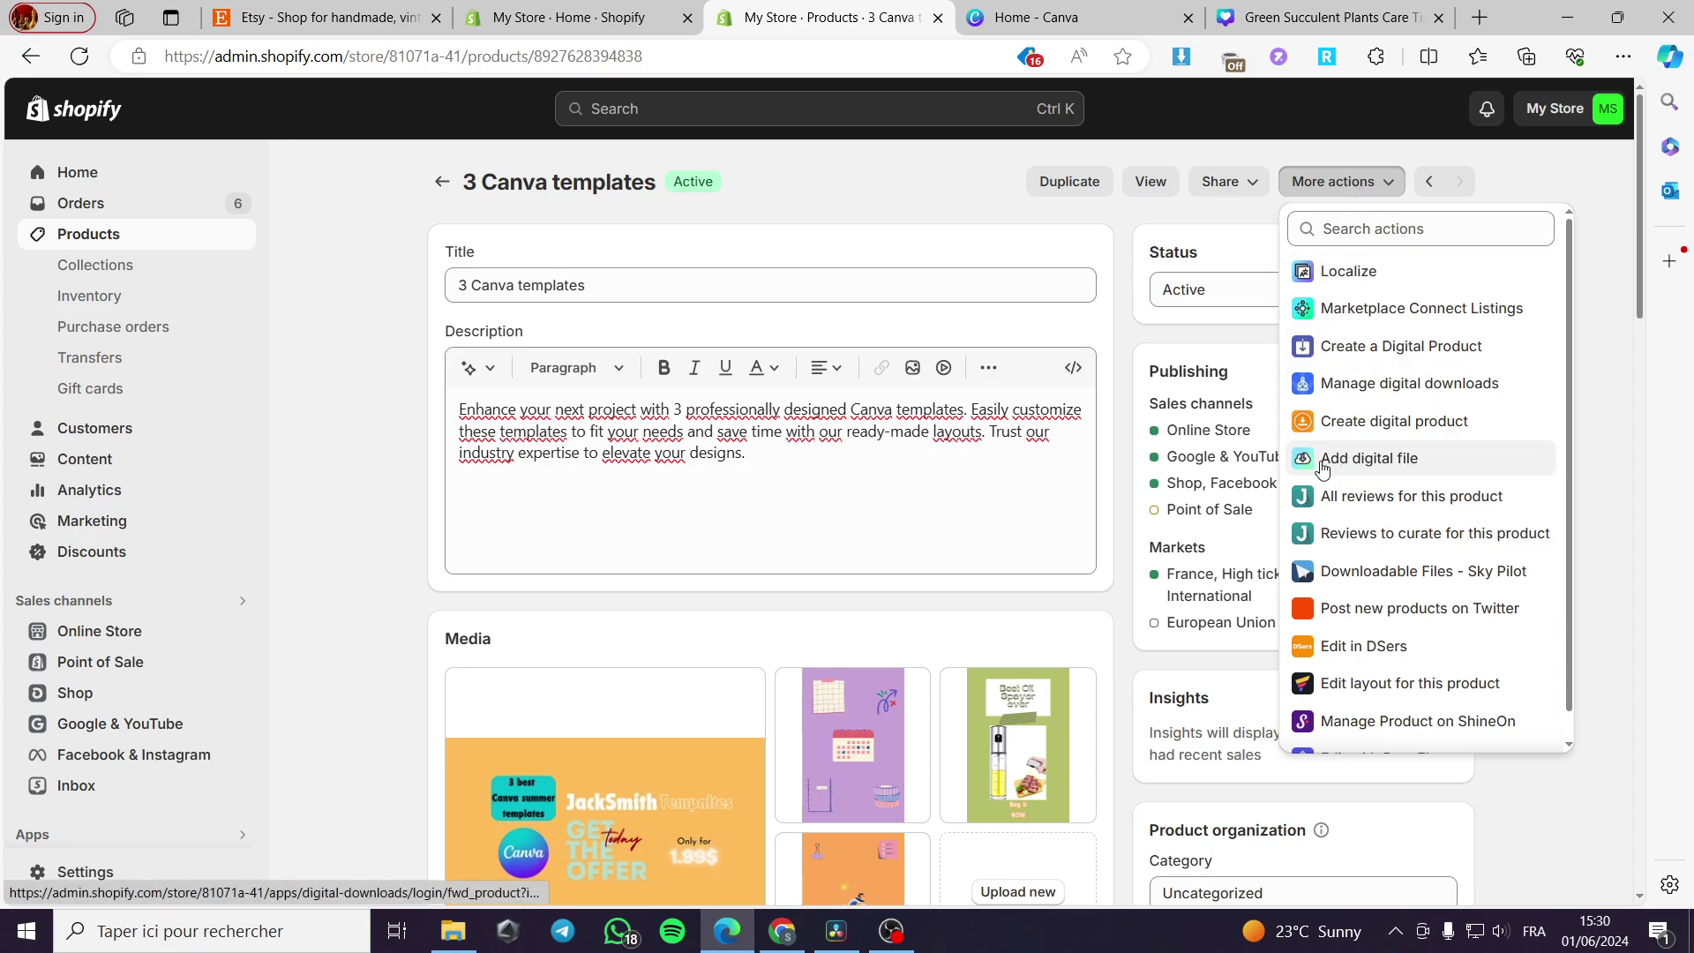
Step: Attach the Green Succulent Plants Care Tips Pinterest Pin PDF as the product's digital download
{"action": "left_click", "coordinate": [1381, 464]}
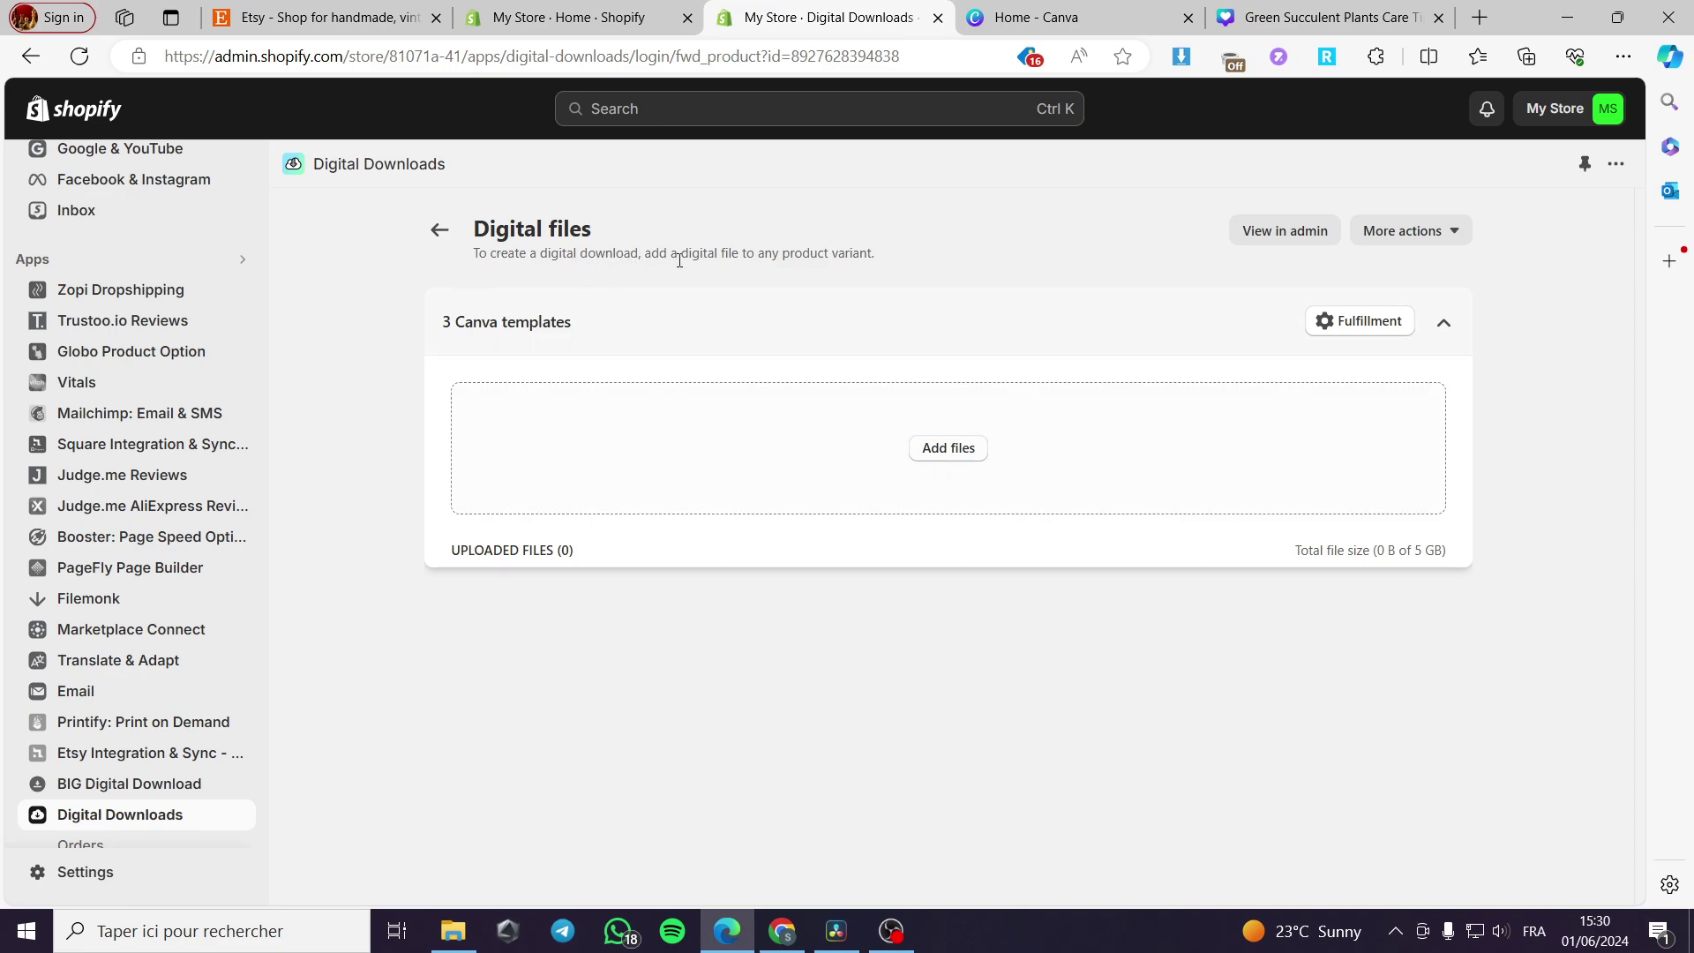
{"action": "left_click", "coordinate": [946, 456]}
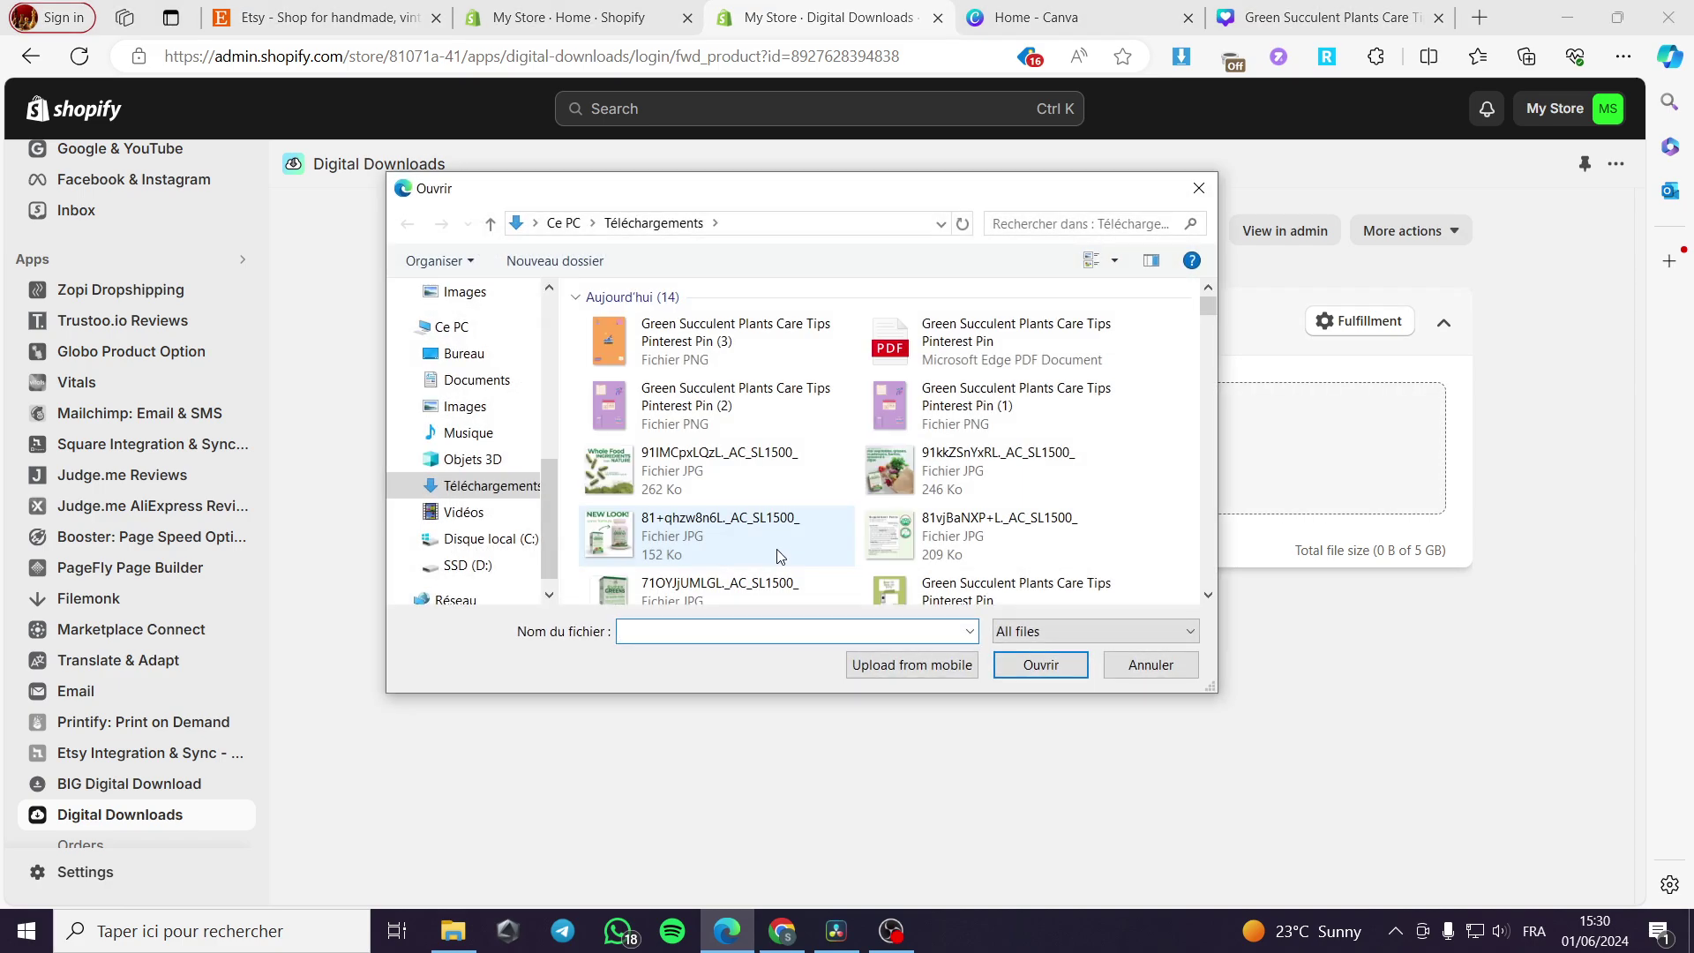
{"action": "left_click", "coordinate": [975, 362]}
{"action": "left_click", "coordinate": [1040, 664]}
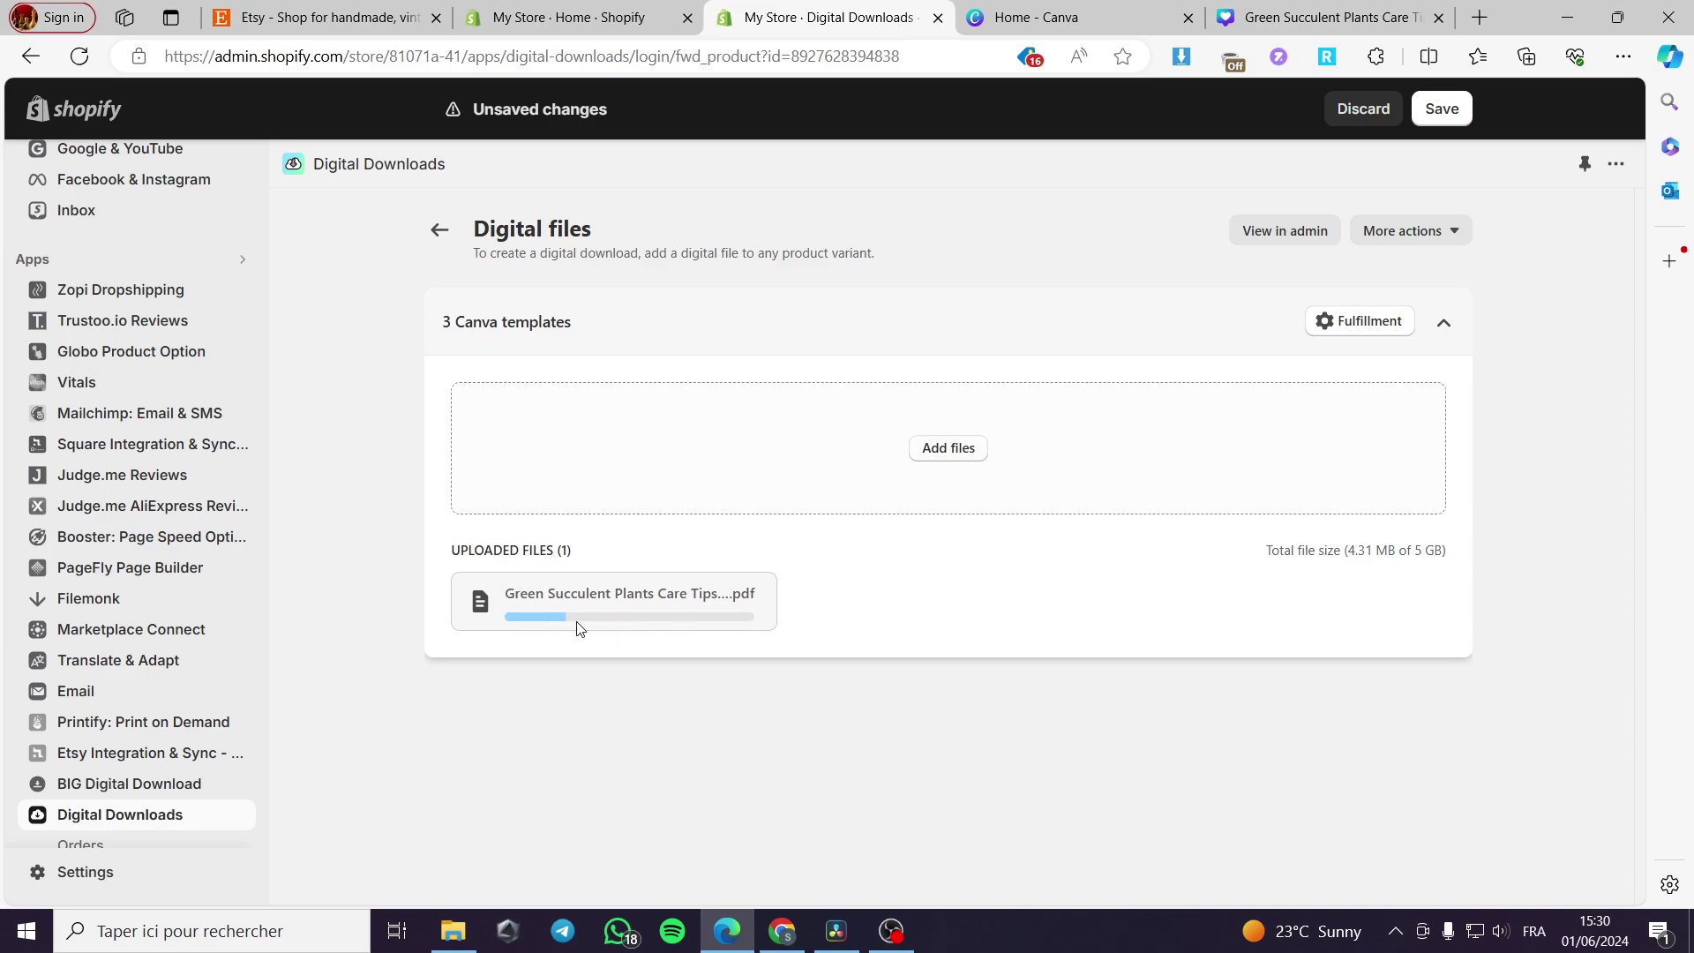
Step: Open the downloaded Green Succulent PDF from the Téléchargements folder in File Explorer
{"action": "left_click", "coordinate": [1023, 17]}
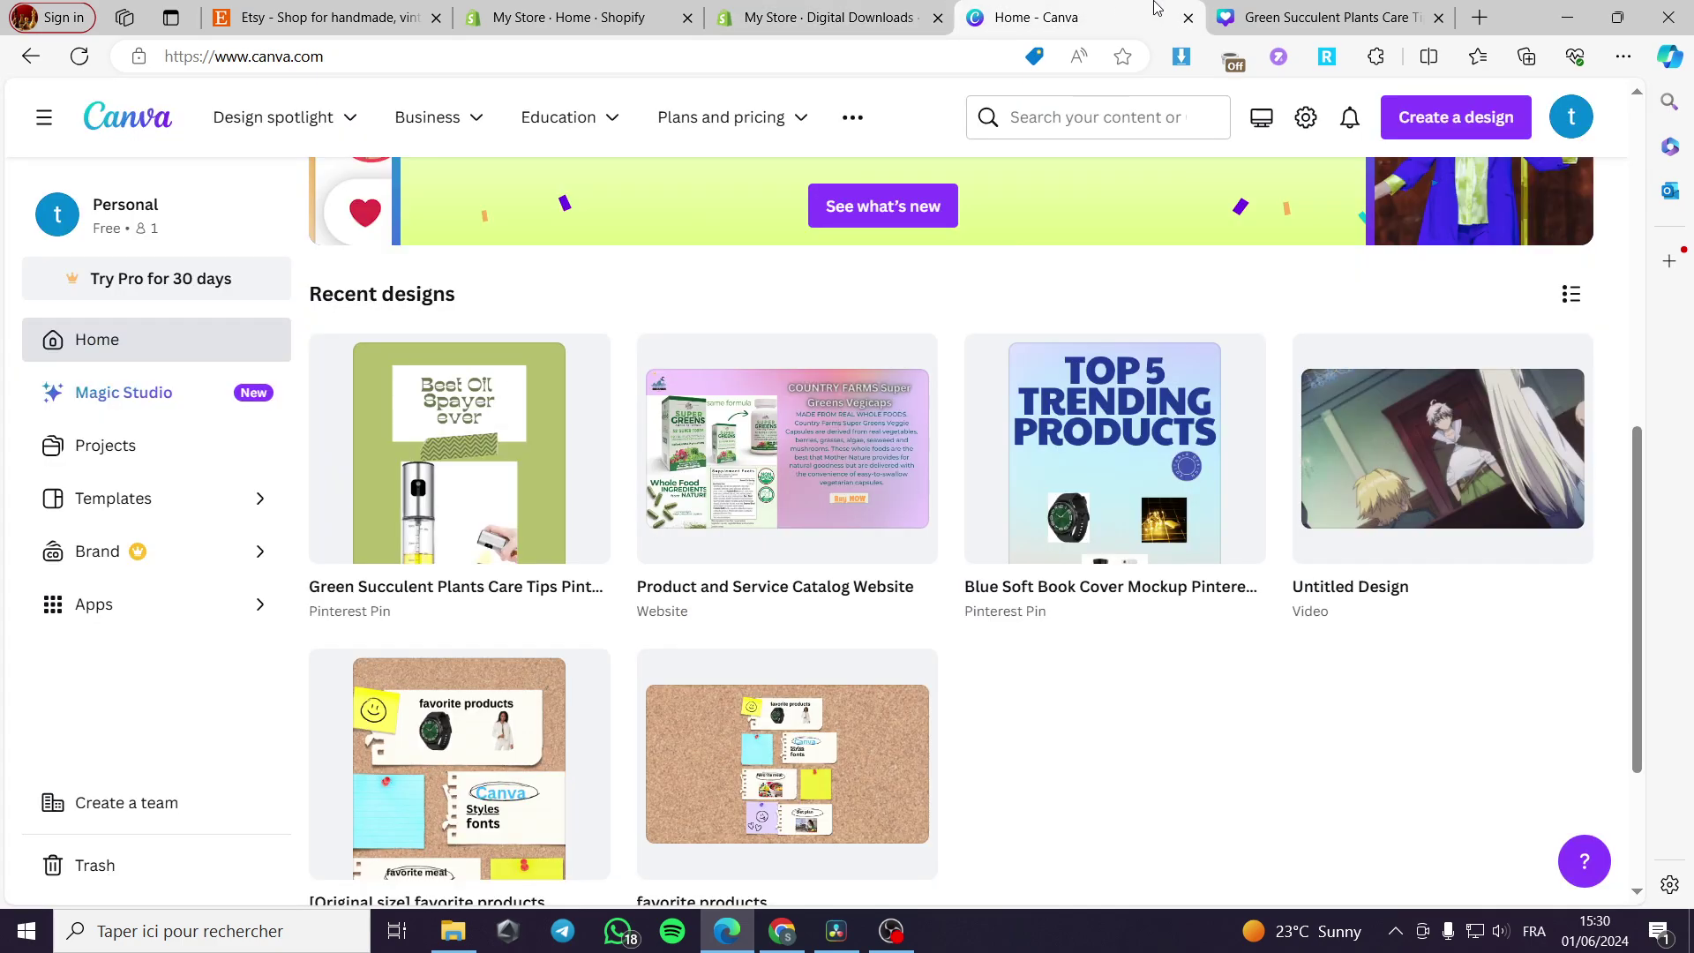
{"action": "key", "text": "ctrl+Tab"}
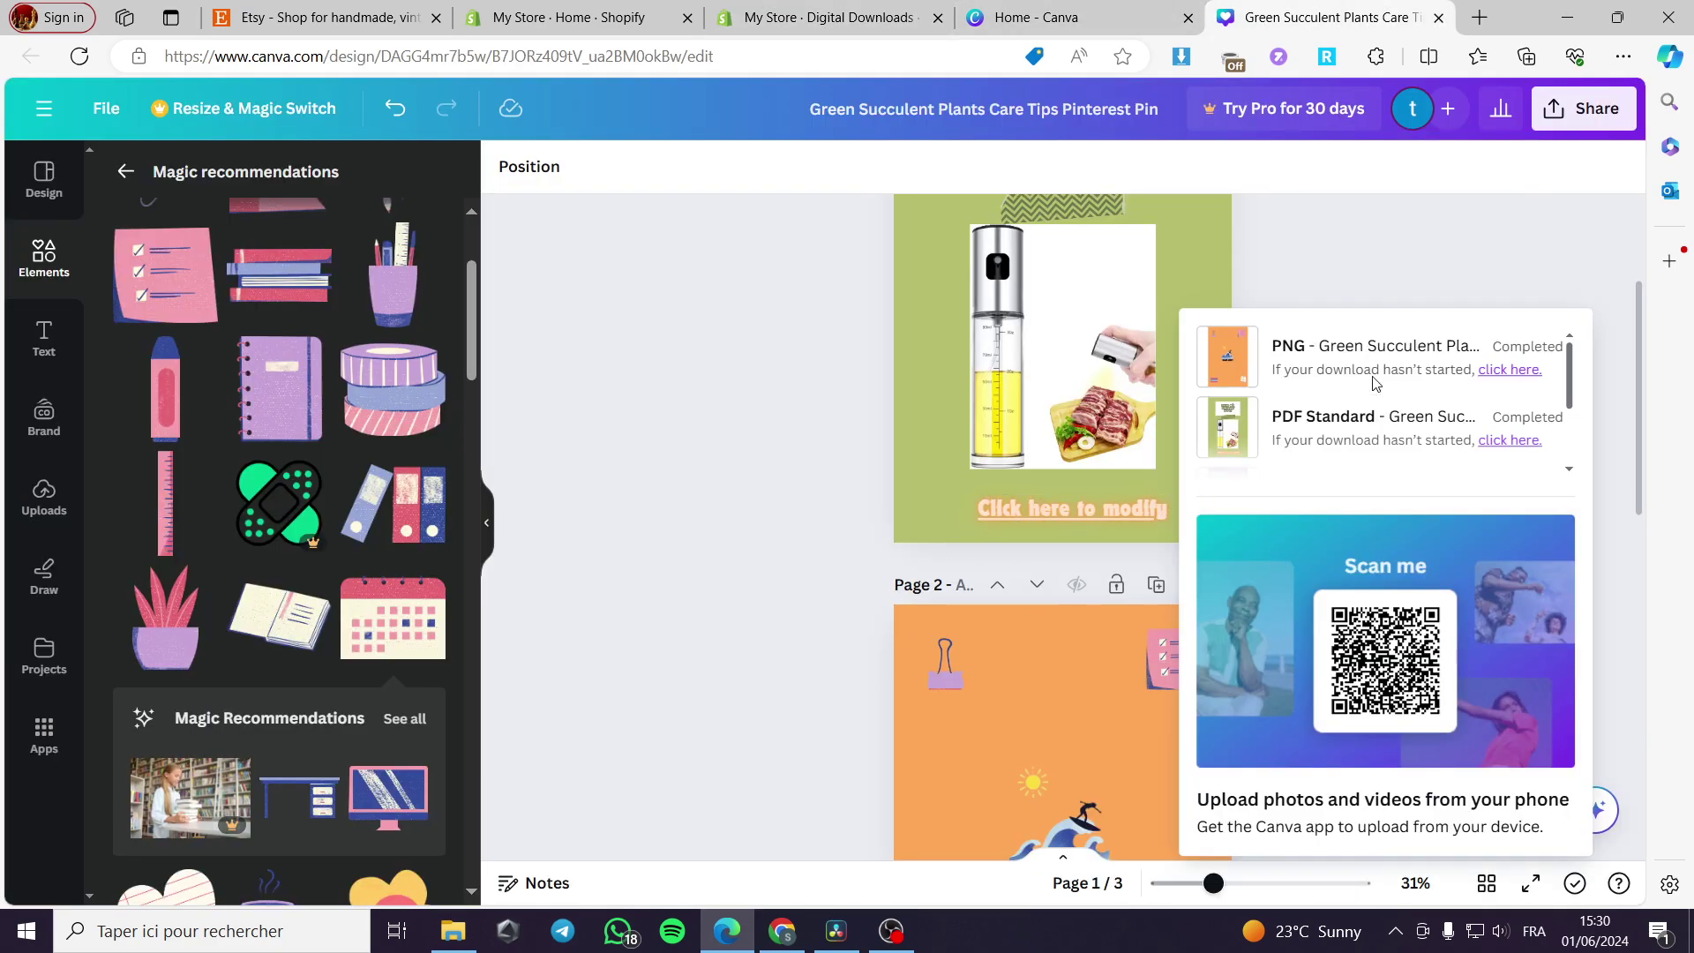
{"action": "left_click", "coordinate": [1445, 220]}
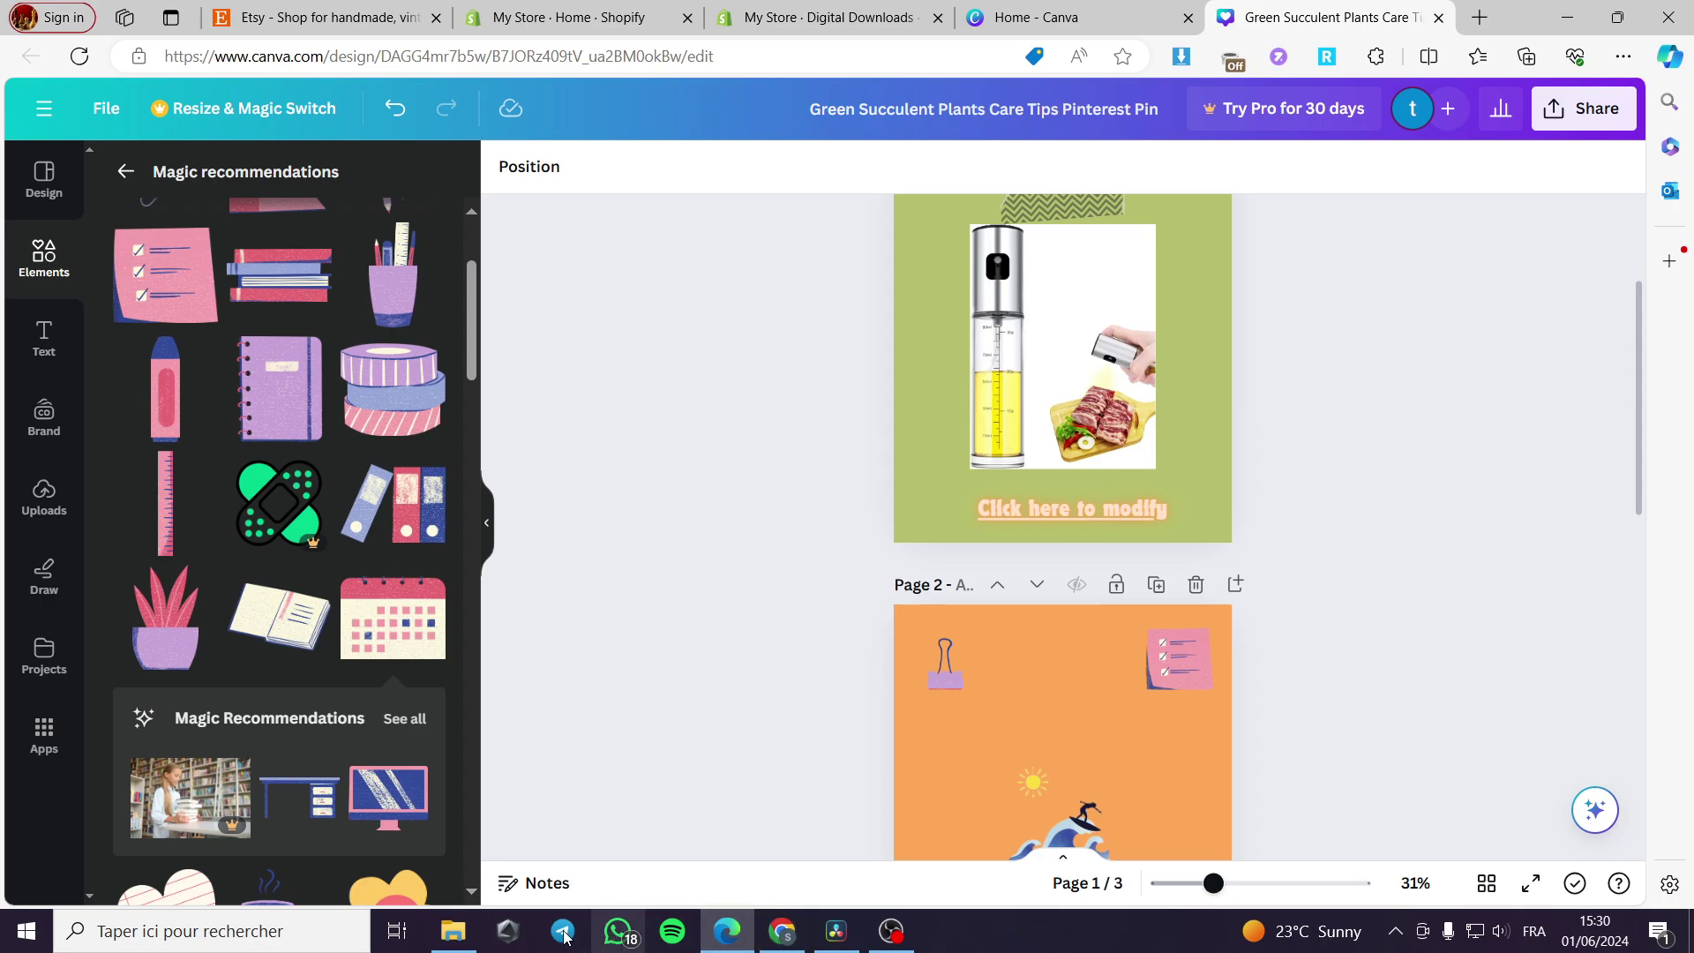
{"action": "left_click", "coordinate": [452, 931]}
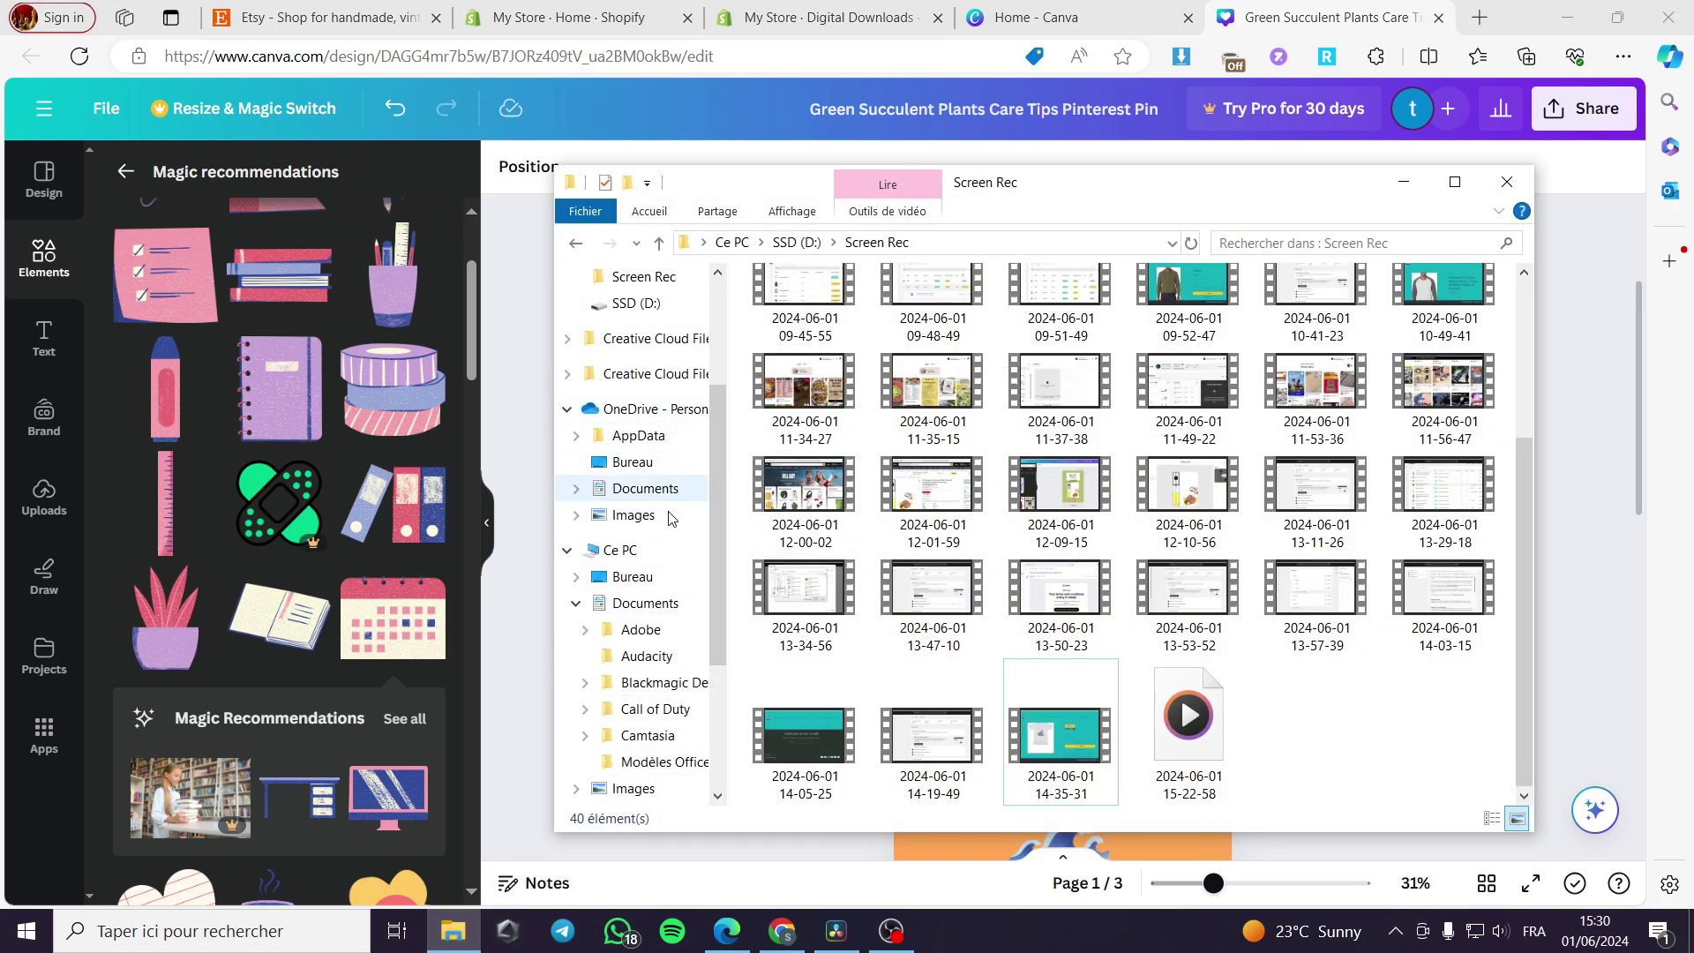
{"action": "scroll", "coordinate": [637, 763], "scroll_direction": "down", "scroll_amount": 2}
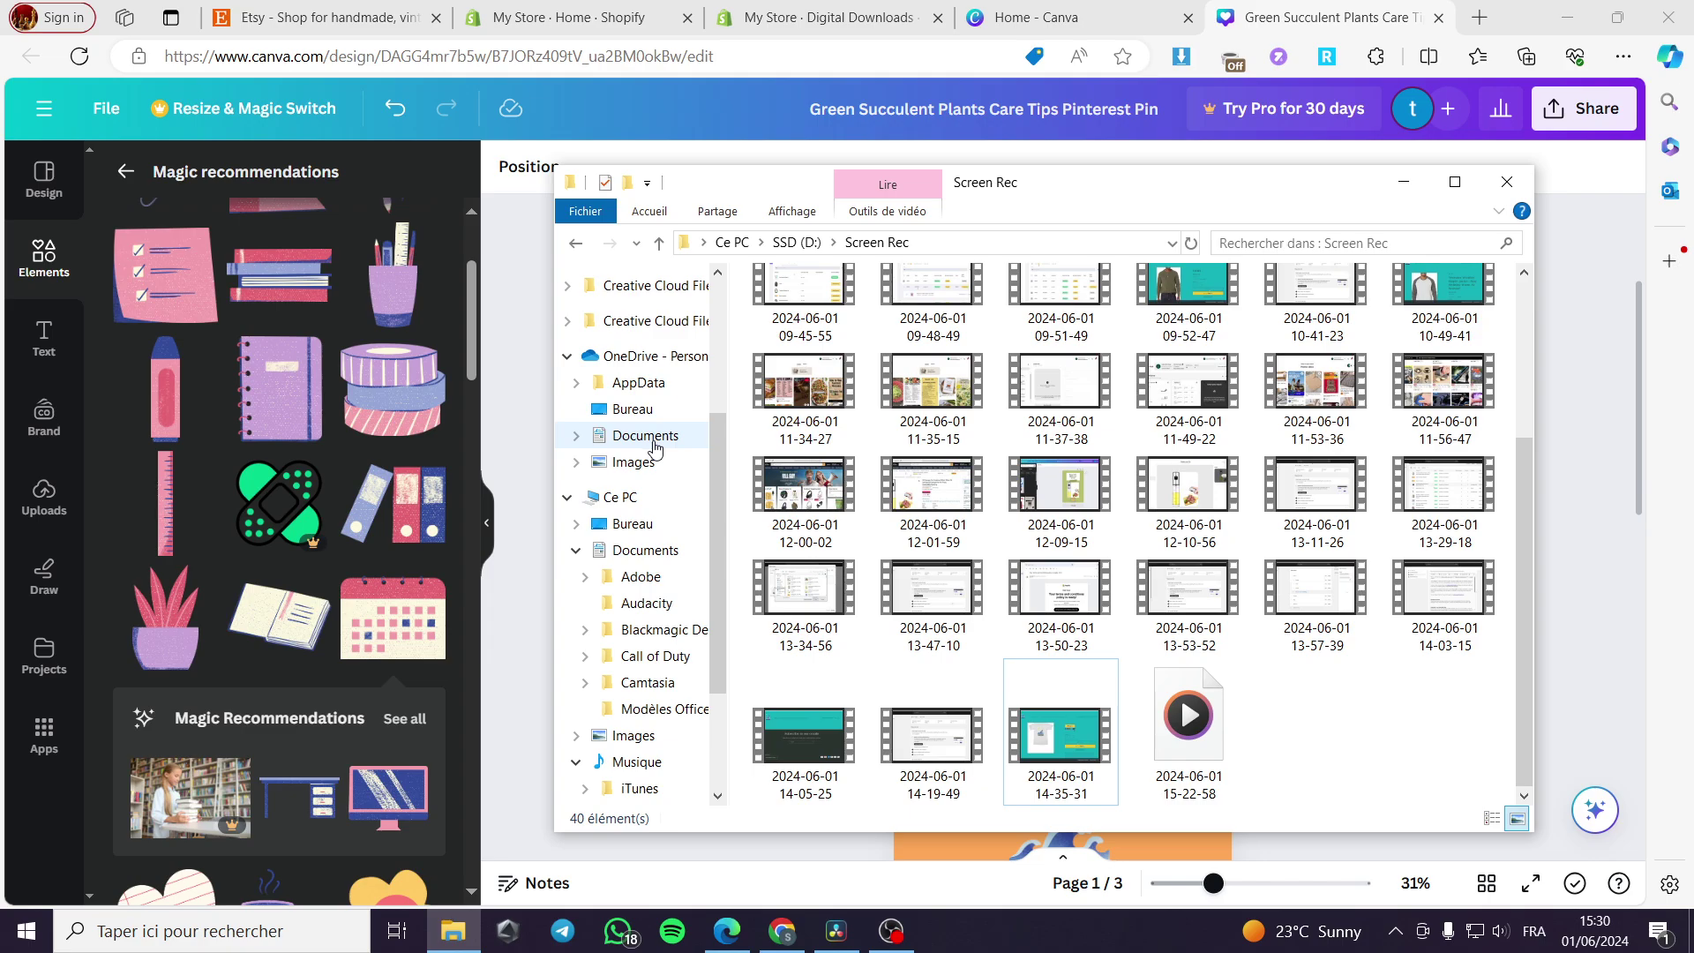
{"action": "left_click", "coordinate": [647, 462]}
{"action": "left_click", "coordinate": [657, 771]}
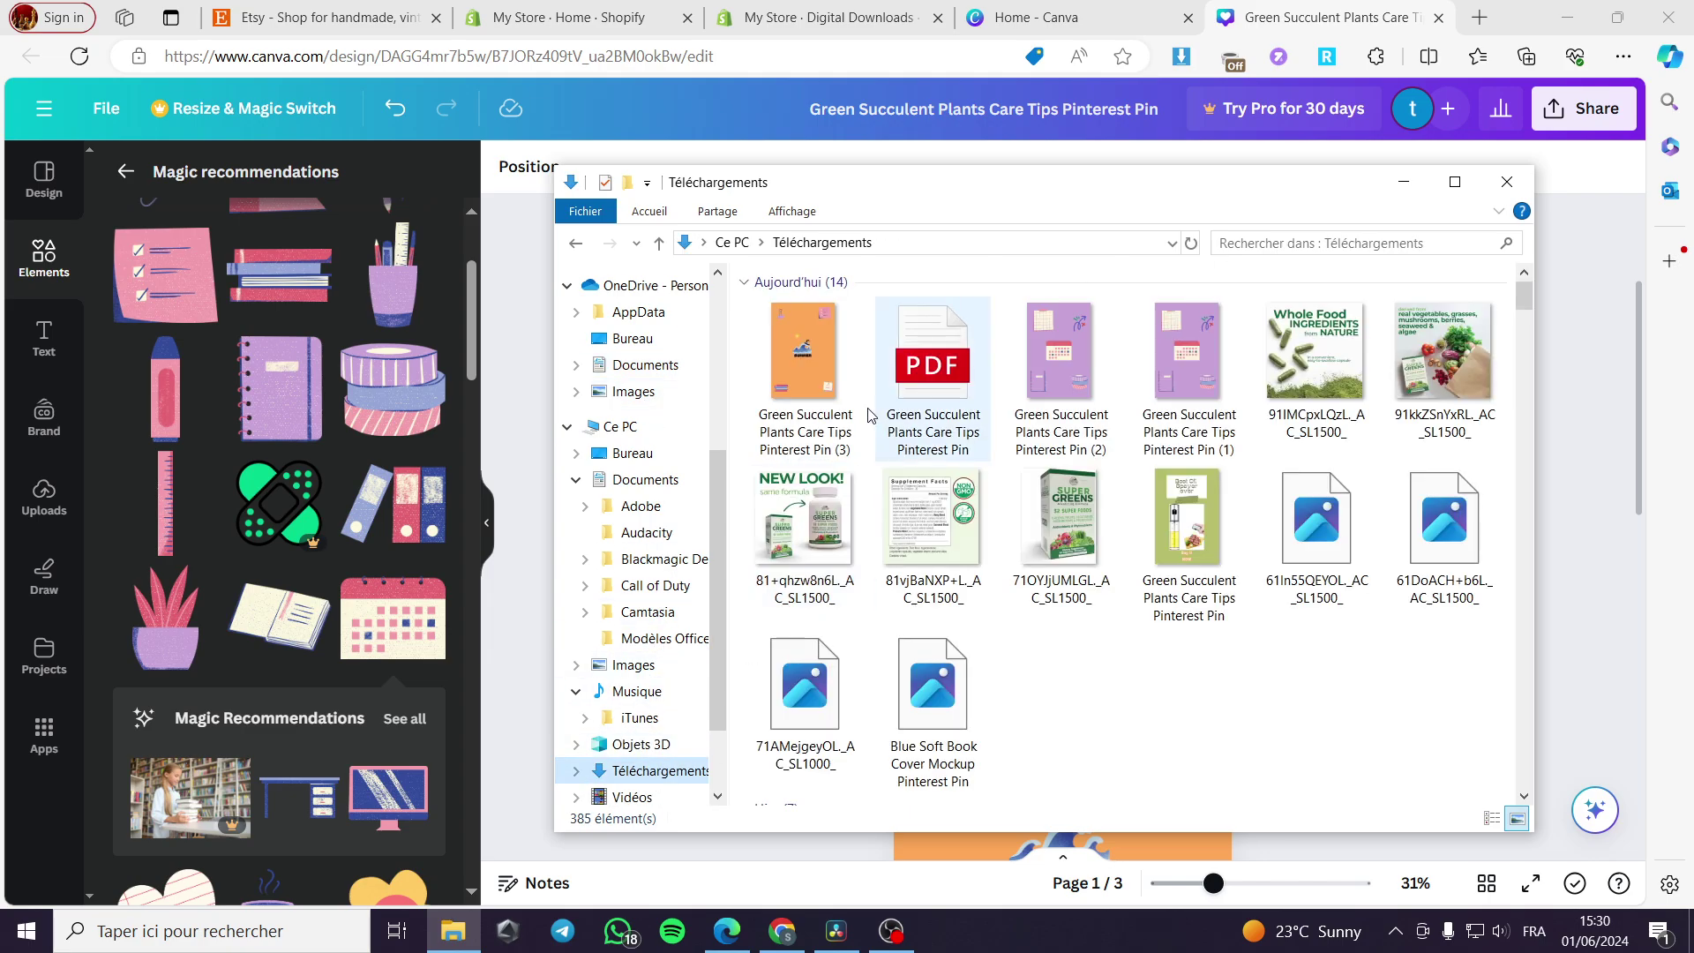
{"action": "double_click", "coordinate": [931, 353]}
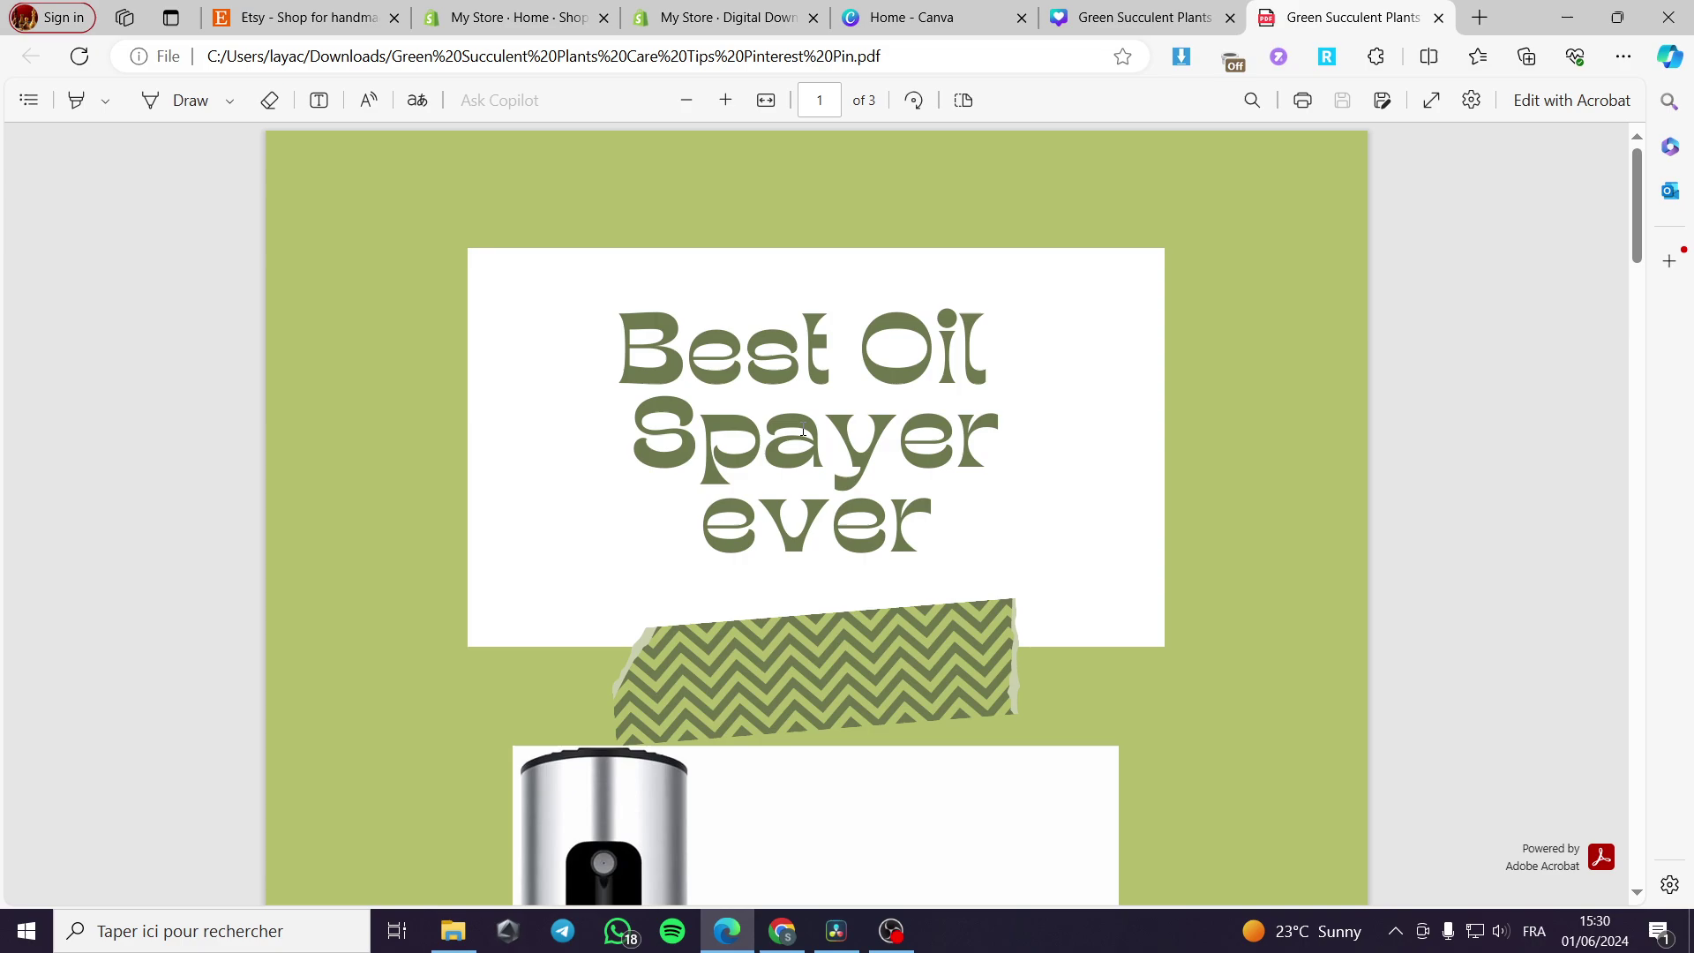
Step: Scroll the PDF and follow its 'Click here to modify' link to the Canva design
{"action": "scroll", "coordinate": [937, 448], "scroll_direction": "down", "scroll_amount": 5}
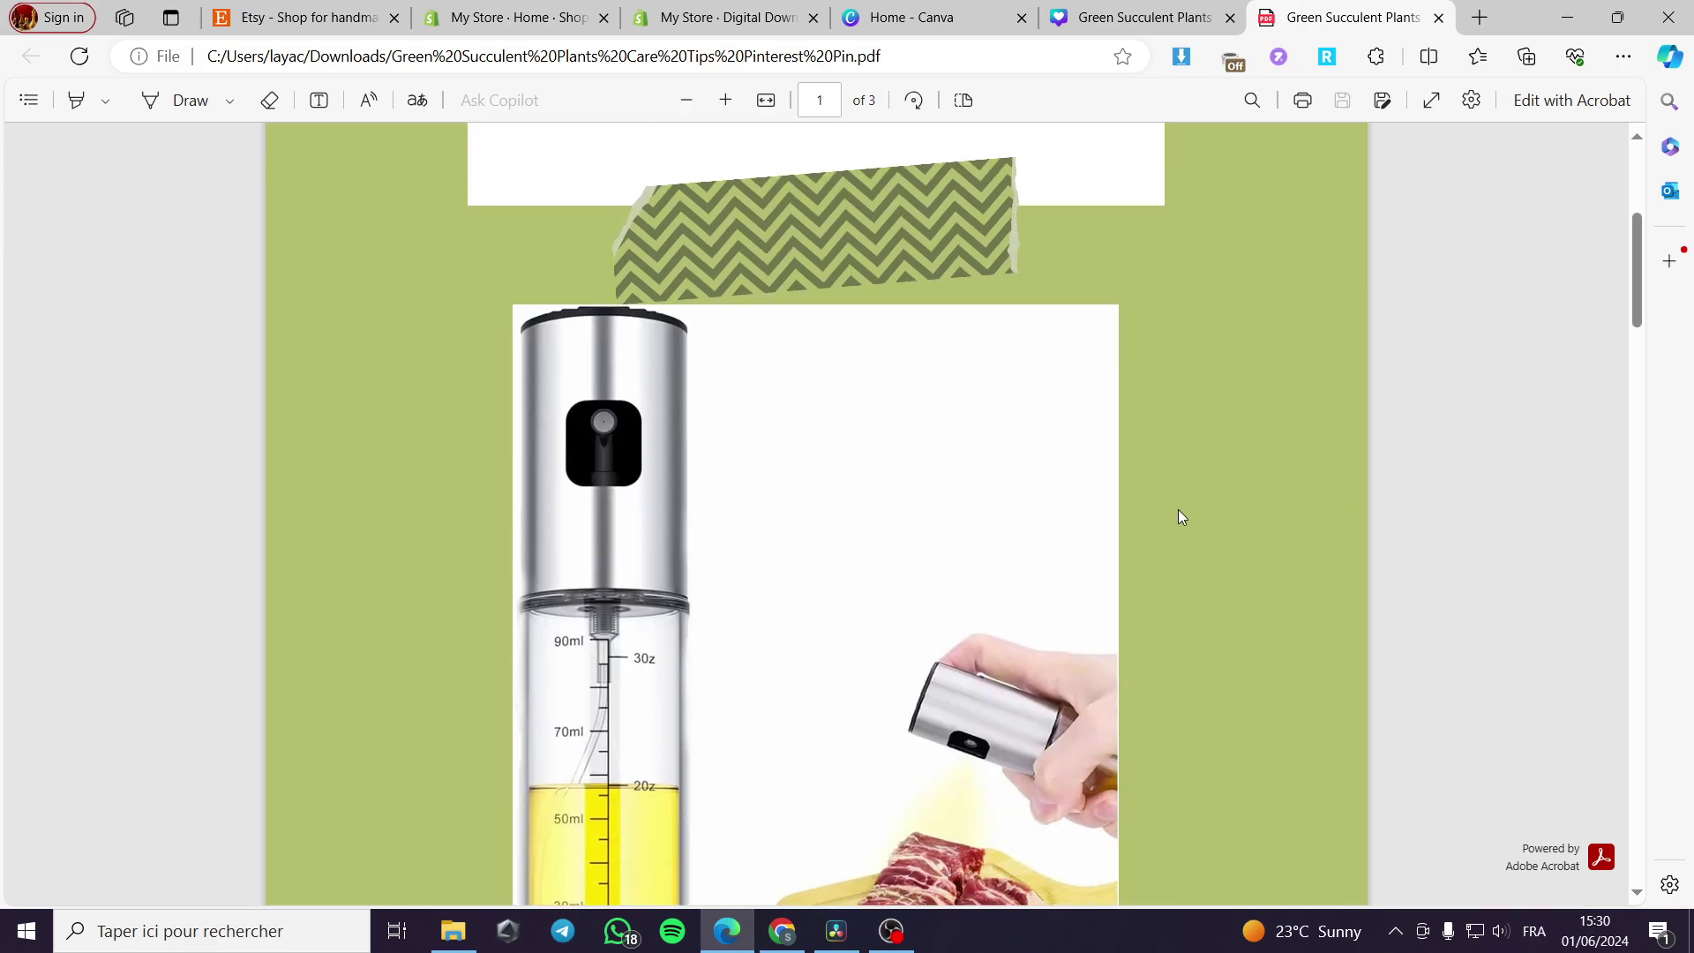
{"action": "scroll", "coordinate": [1173, 521], "scroll_direction": "down", "scroll_amount": 6}
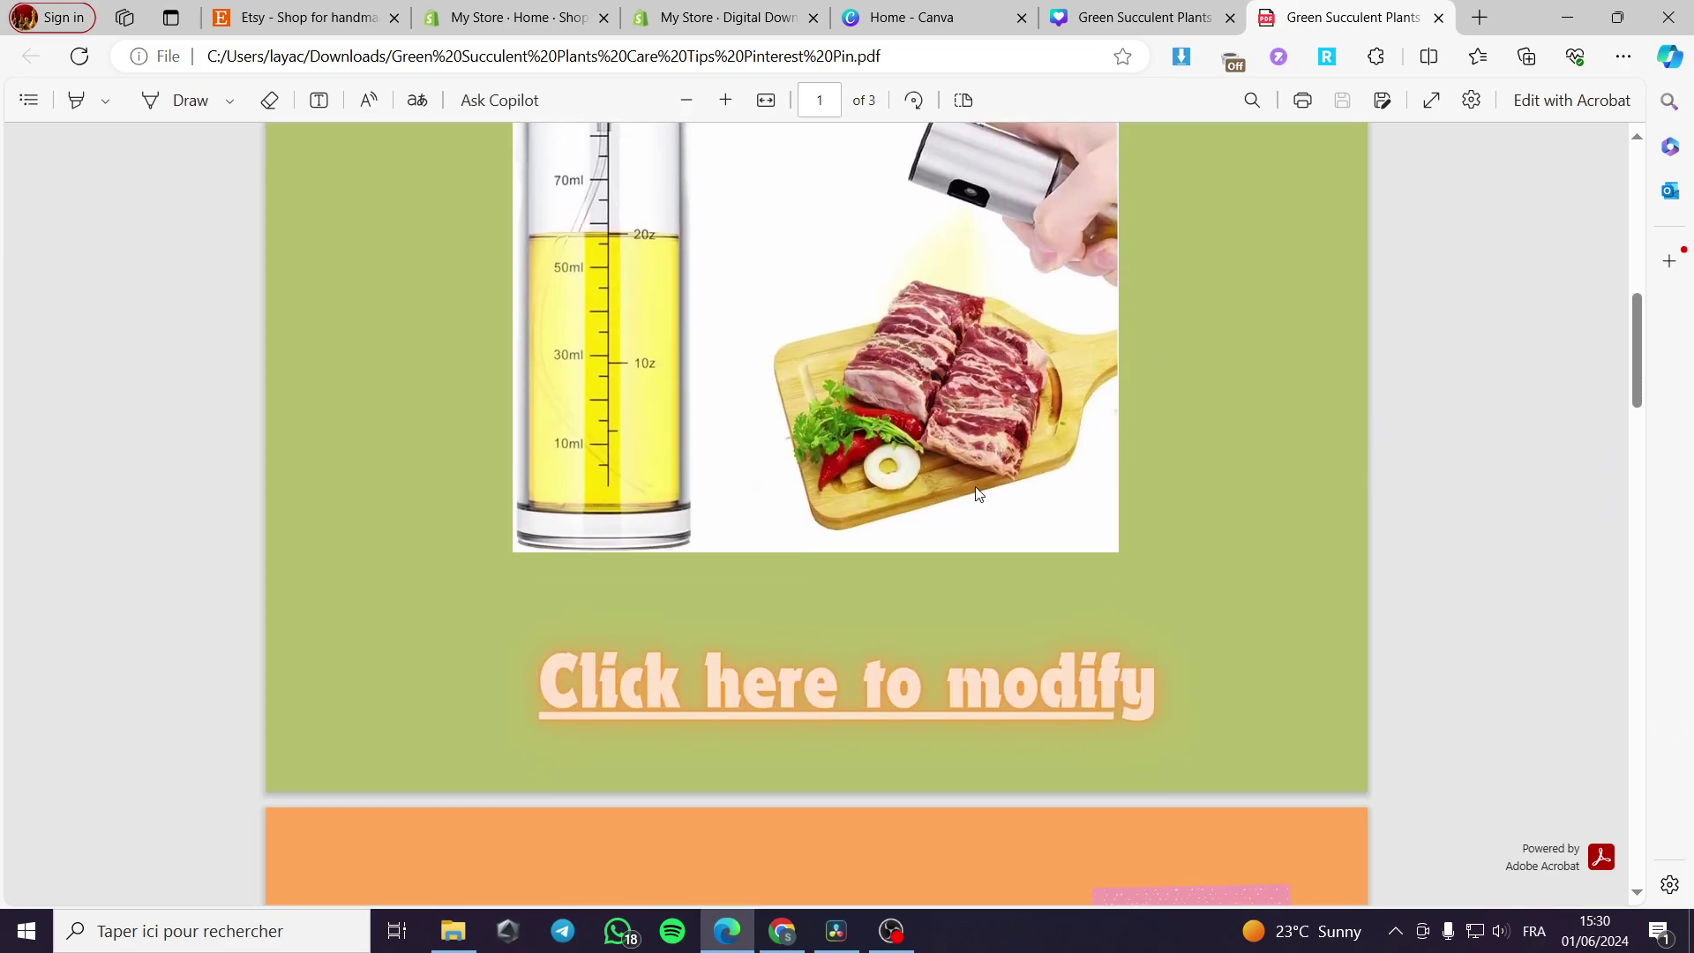
{"action": "scroll", "coordinate": [1000, 453], "scroll_direction": "down", "scroll_amount": 1}
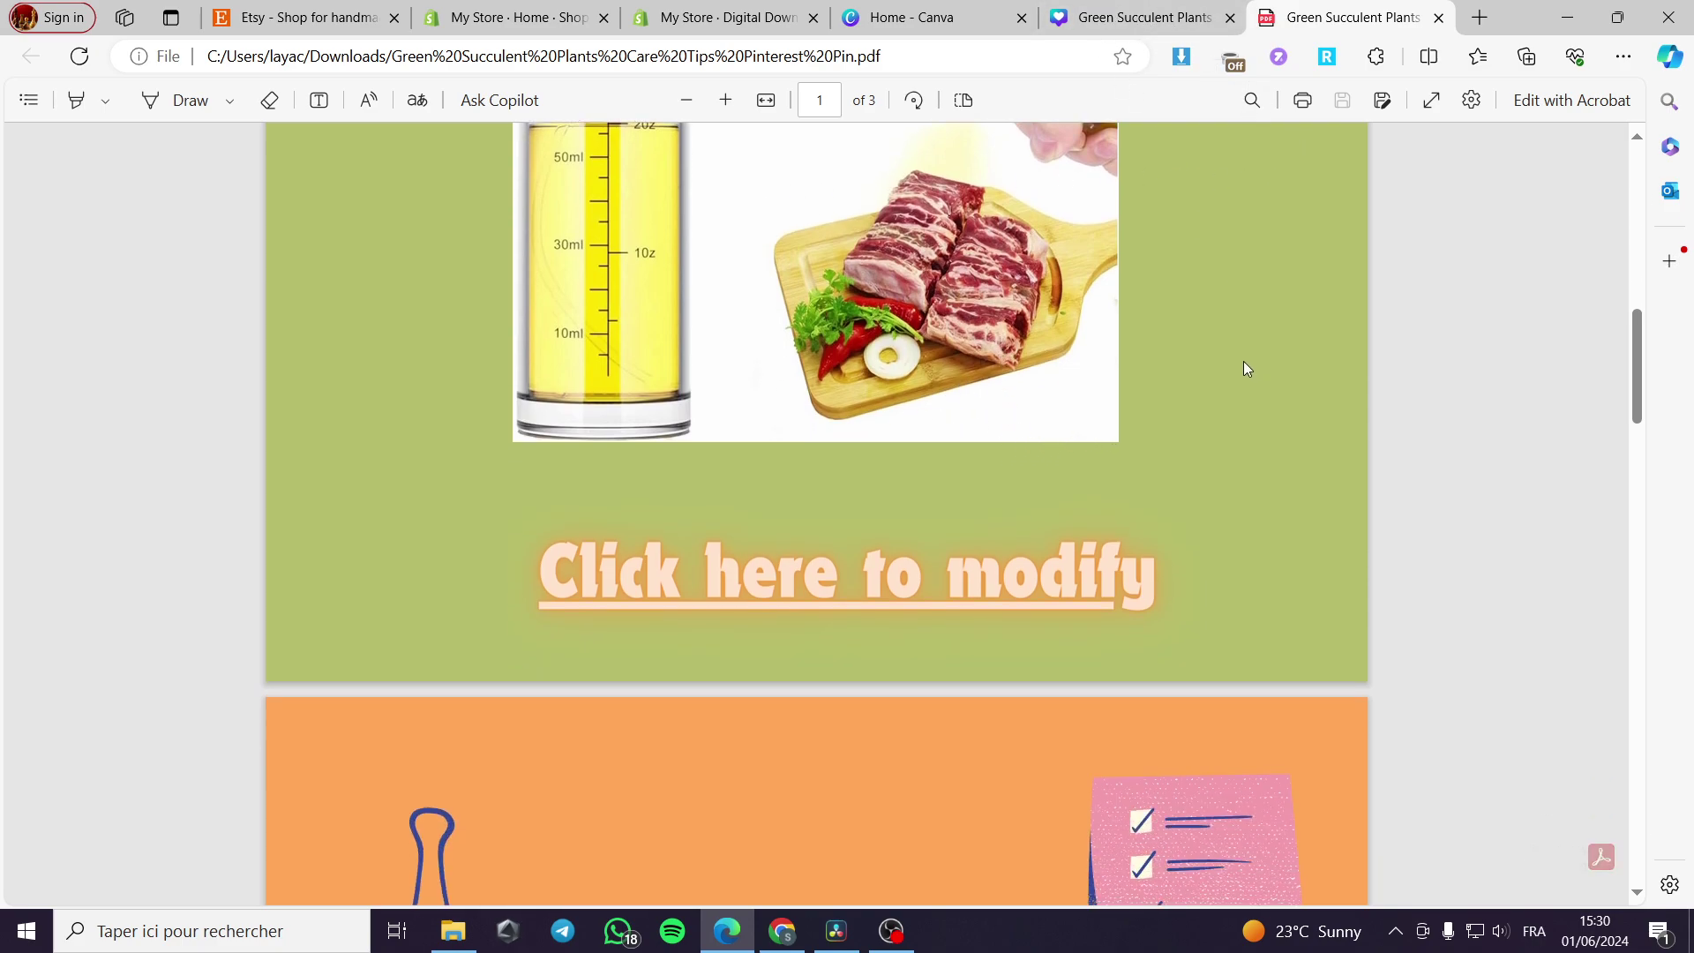
{"action": "left_click", "coordinate": [959, 585]}
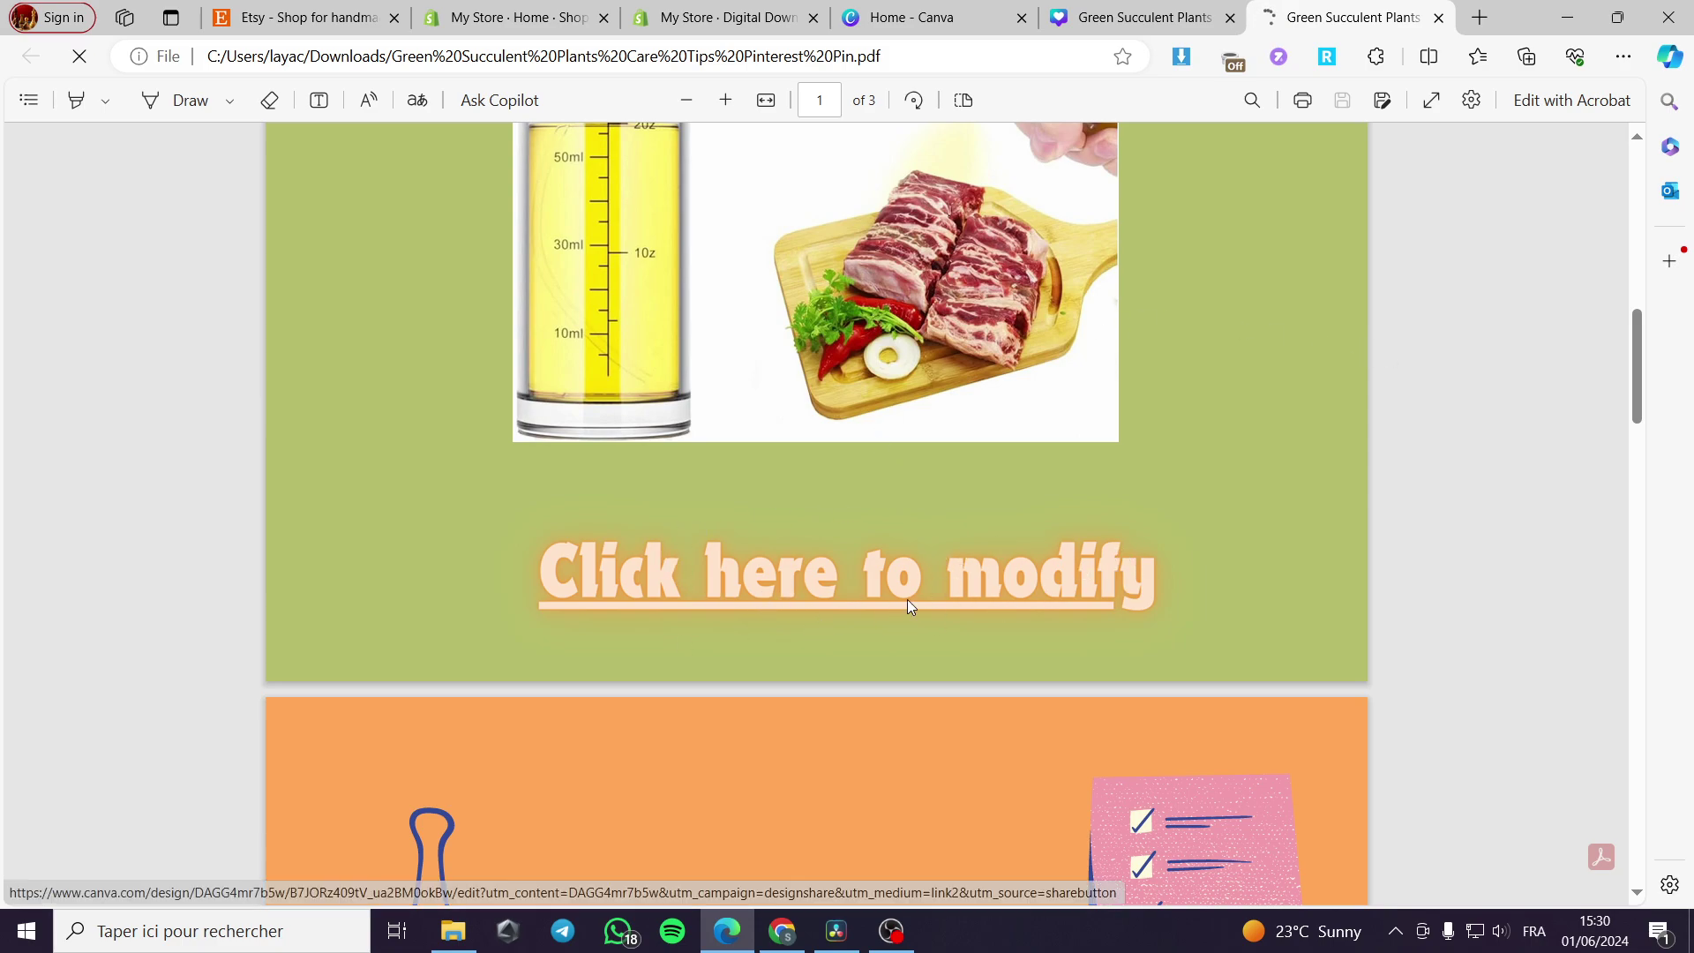
Step: Test-select the zigzag tape and title text, then close Canva and return to Shopify Digital Downloads
{"action": "scroll", "coordinate": [1372, 449], "scroll_direction": "down", "scroll_amount": 10}
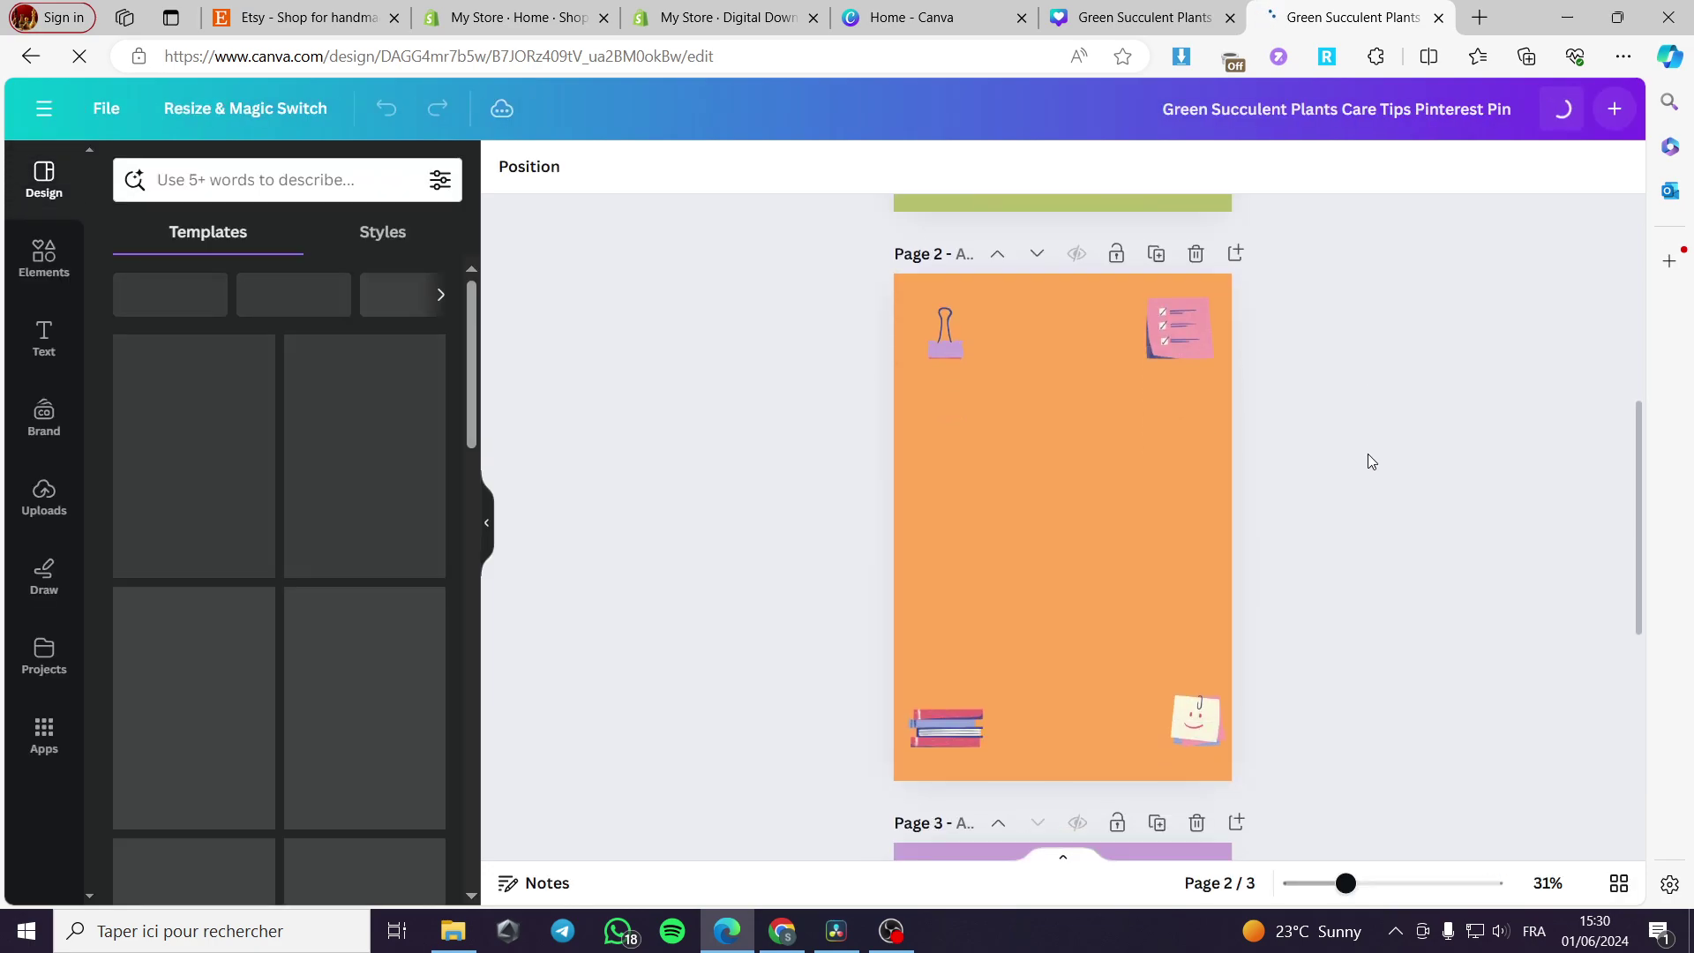
{"action": "scroll", "coordinate": [1265, 663], "scroll_direction": "up", "scroll_amount": 10}
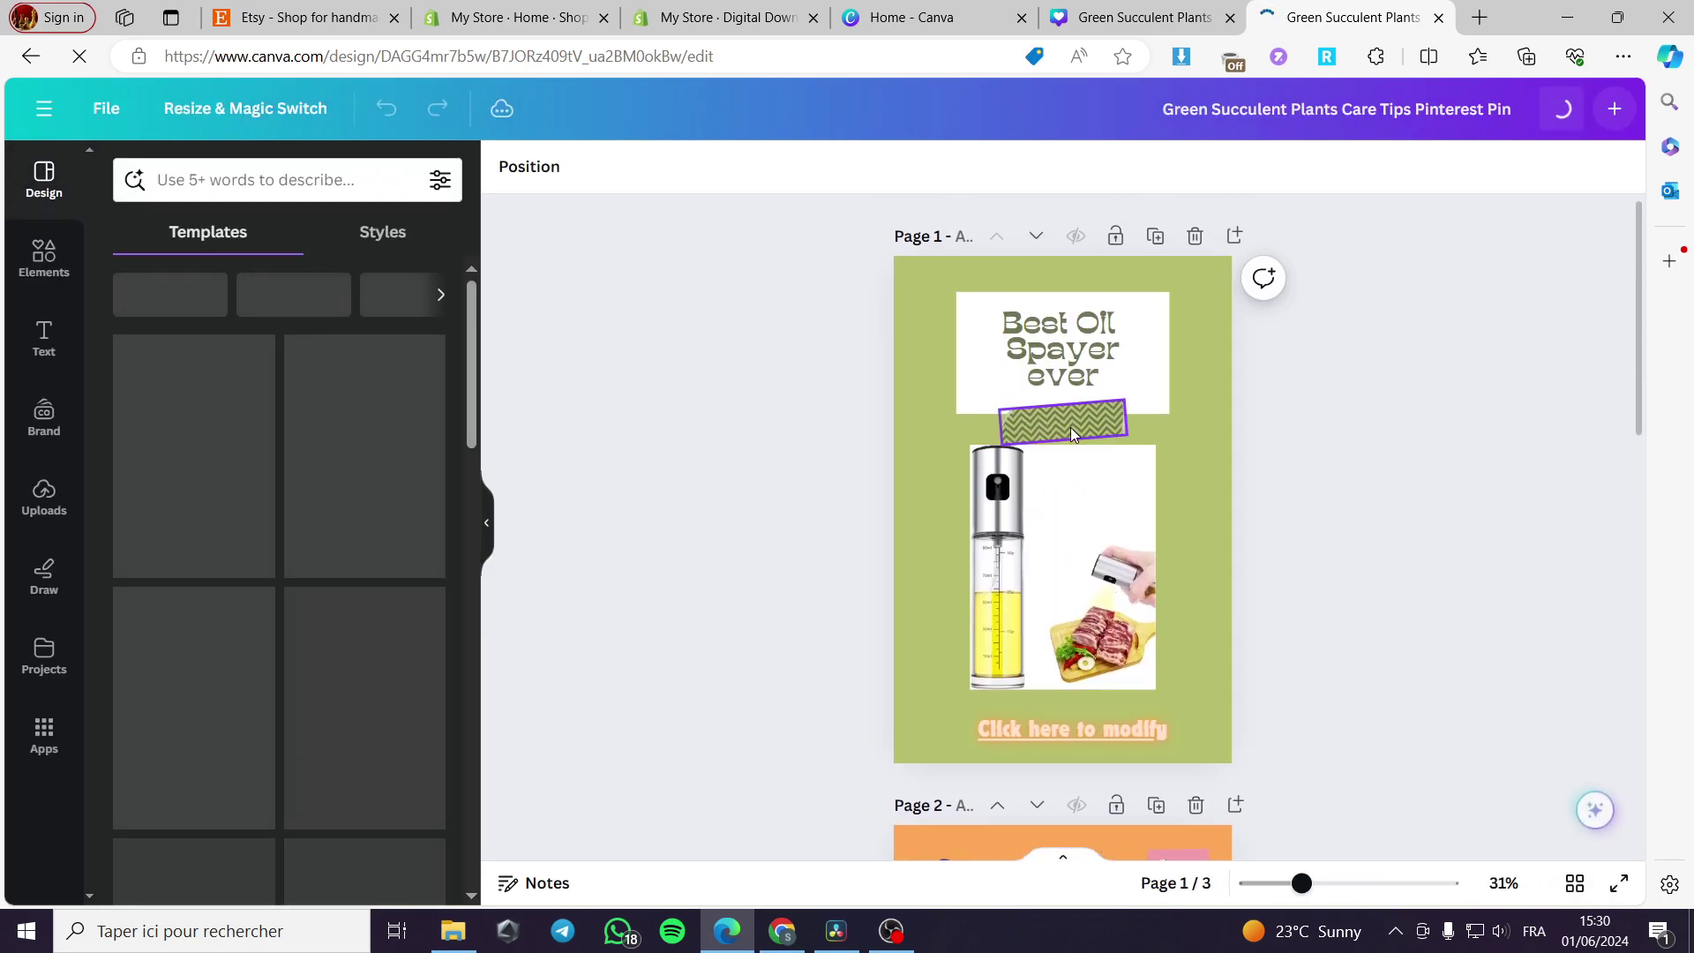
{"action": "left_click", "coordinate": [1071, 427]}
{"action": "left_click", "coordinate": [1168, 341]}
{"action": "left_click", "coordinate": [1435, 487]}
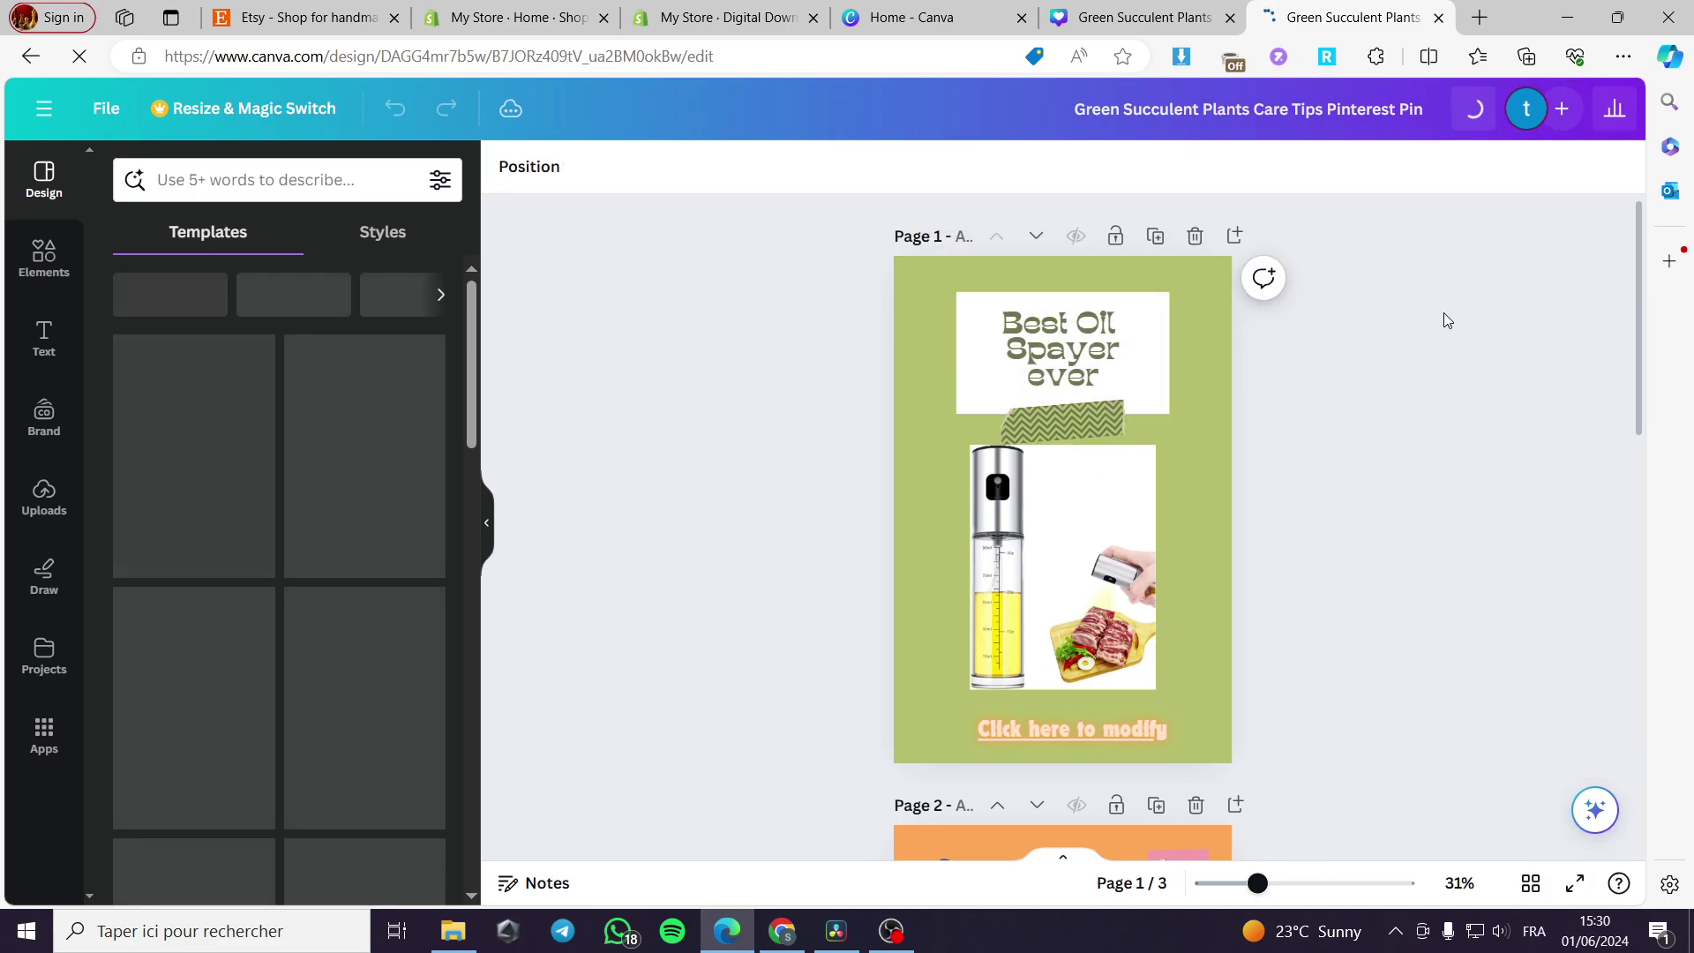
{"action": "left_click", "coordinate": [1438, 18]}
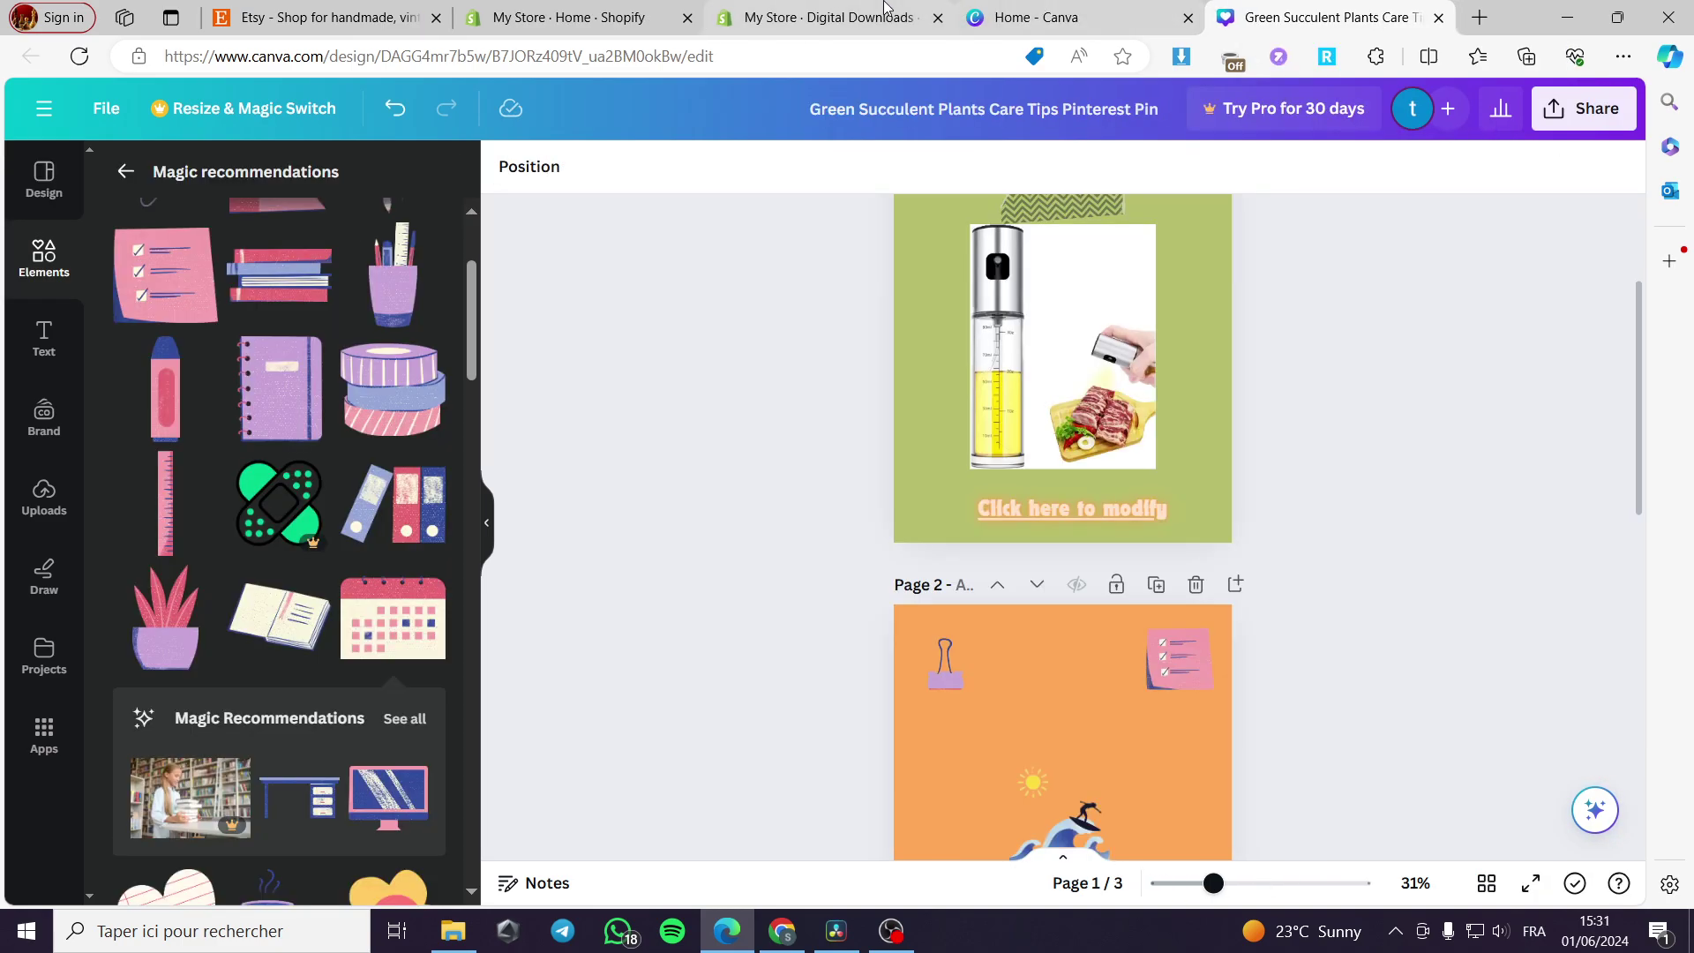
{"action": "left_click", "coordinate": [821, 18]}
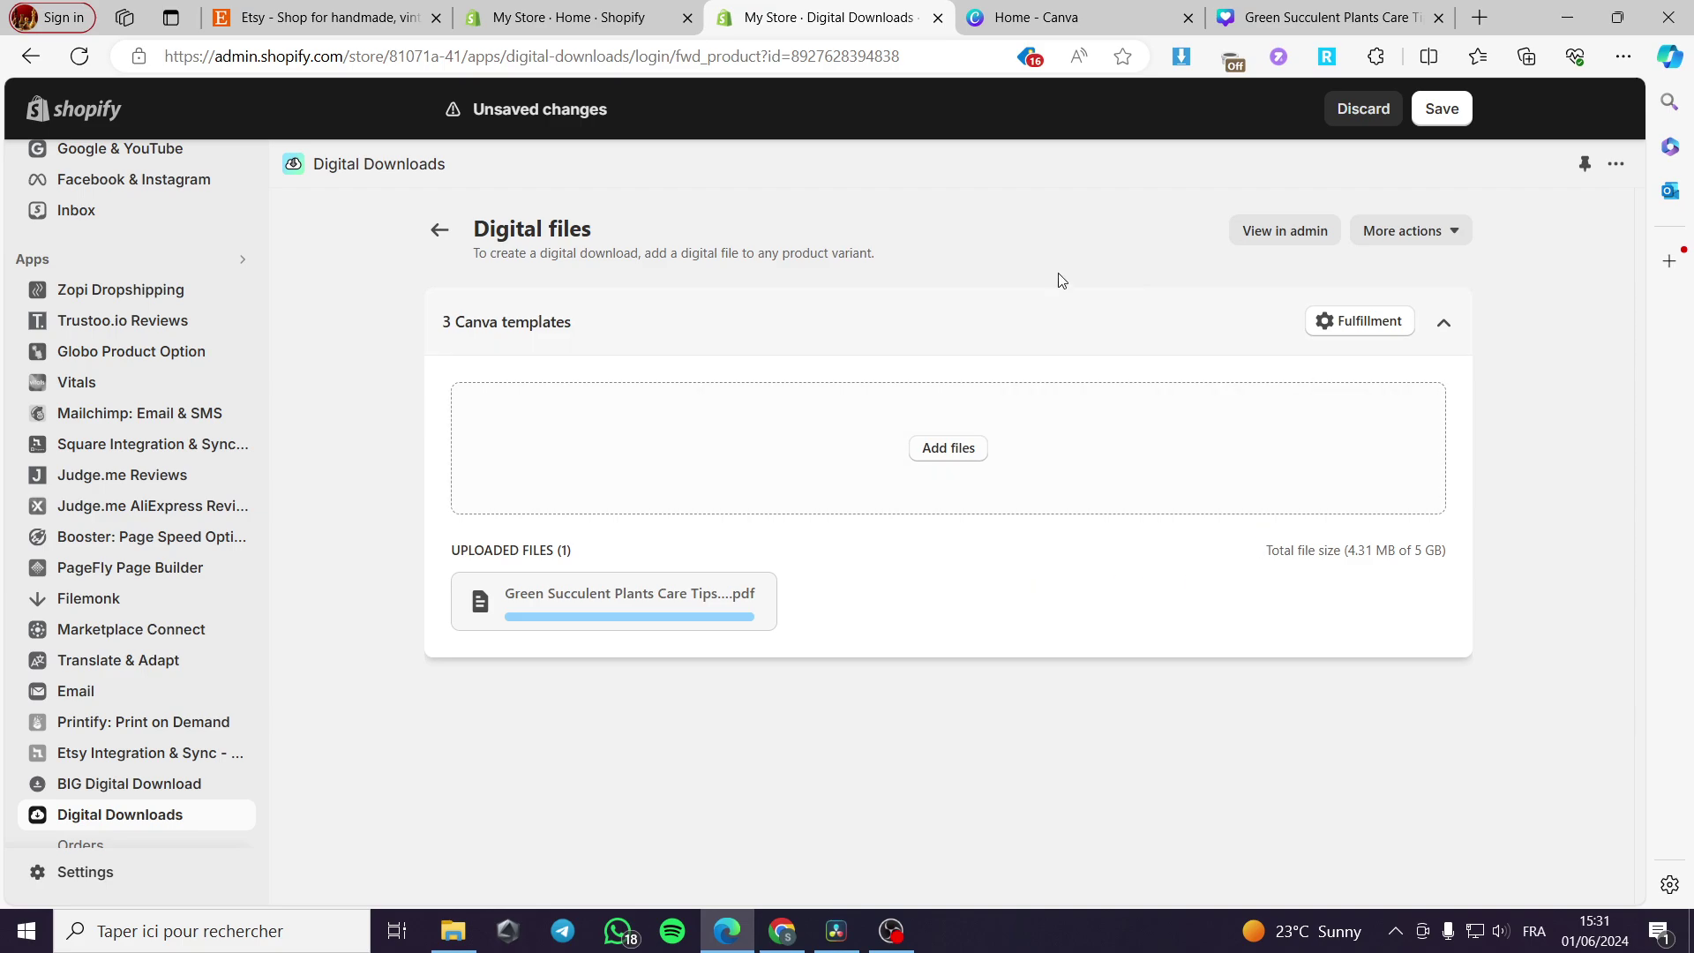
Step: Save the attached PDF, create and copy a download link for 3 Canva templates, and open a new tab
{"action": "left_click", "coordinate": [1441, 109]}
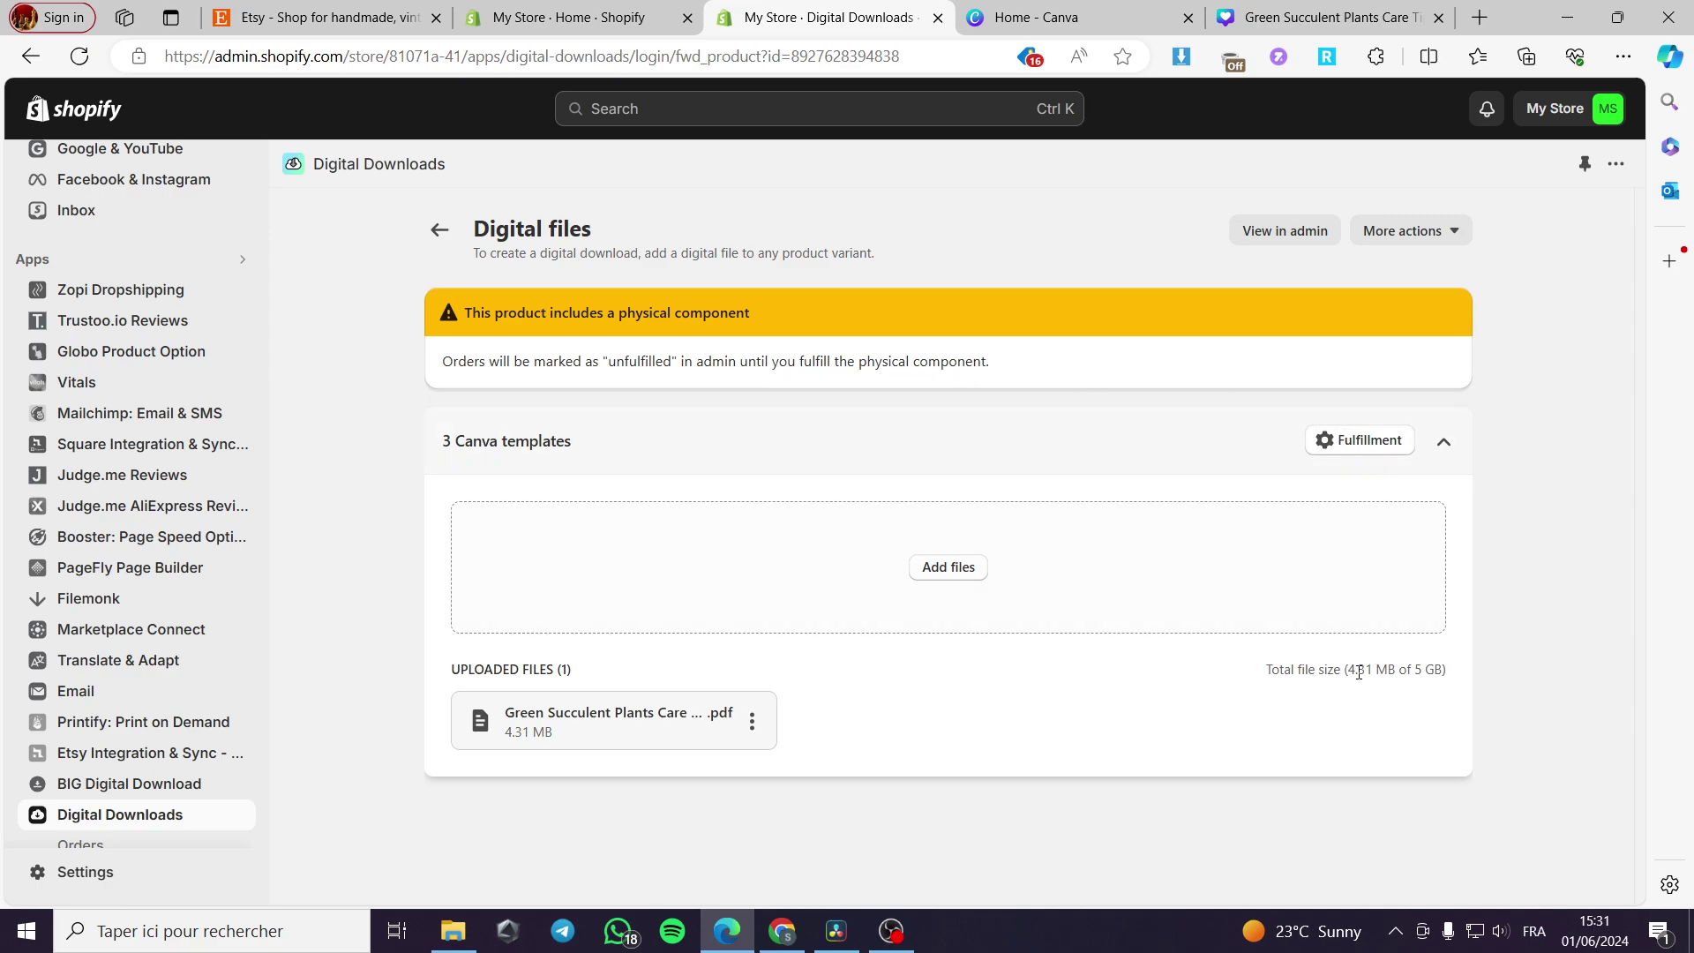
{"action": "left_click", "coordinate": [1415, 233]}
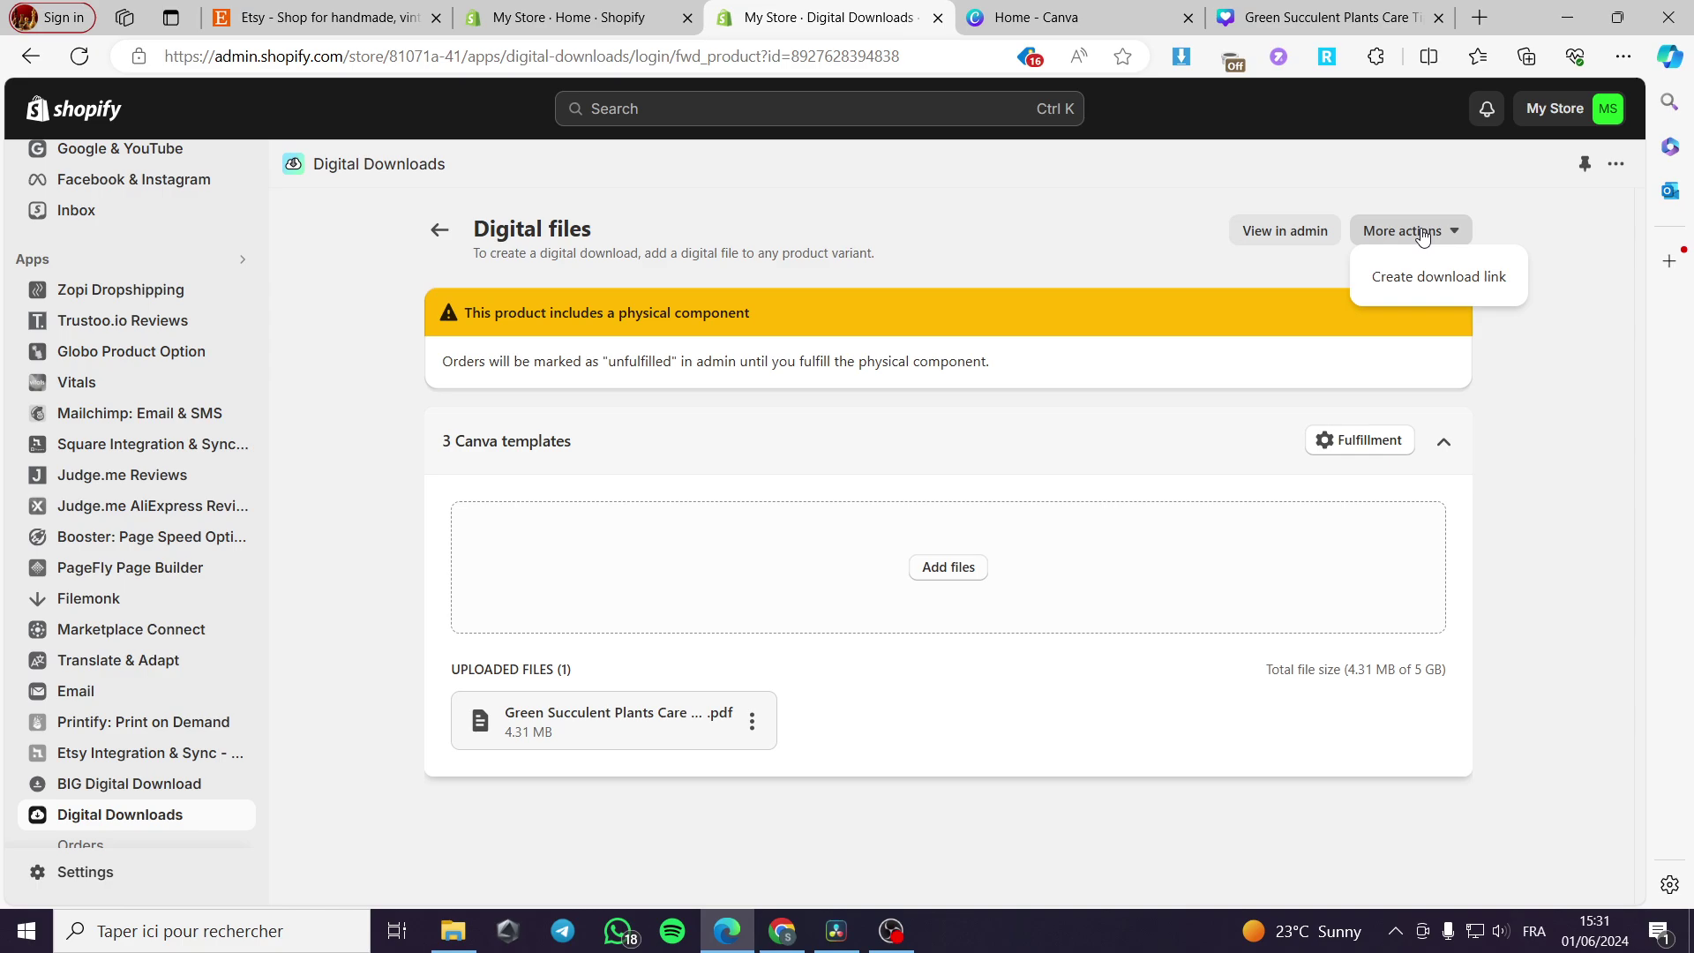
{"action": "left_click", "coordinate": [1440, 279]}
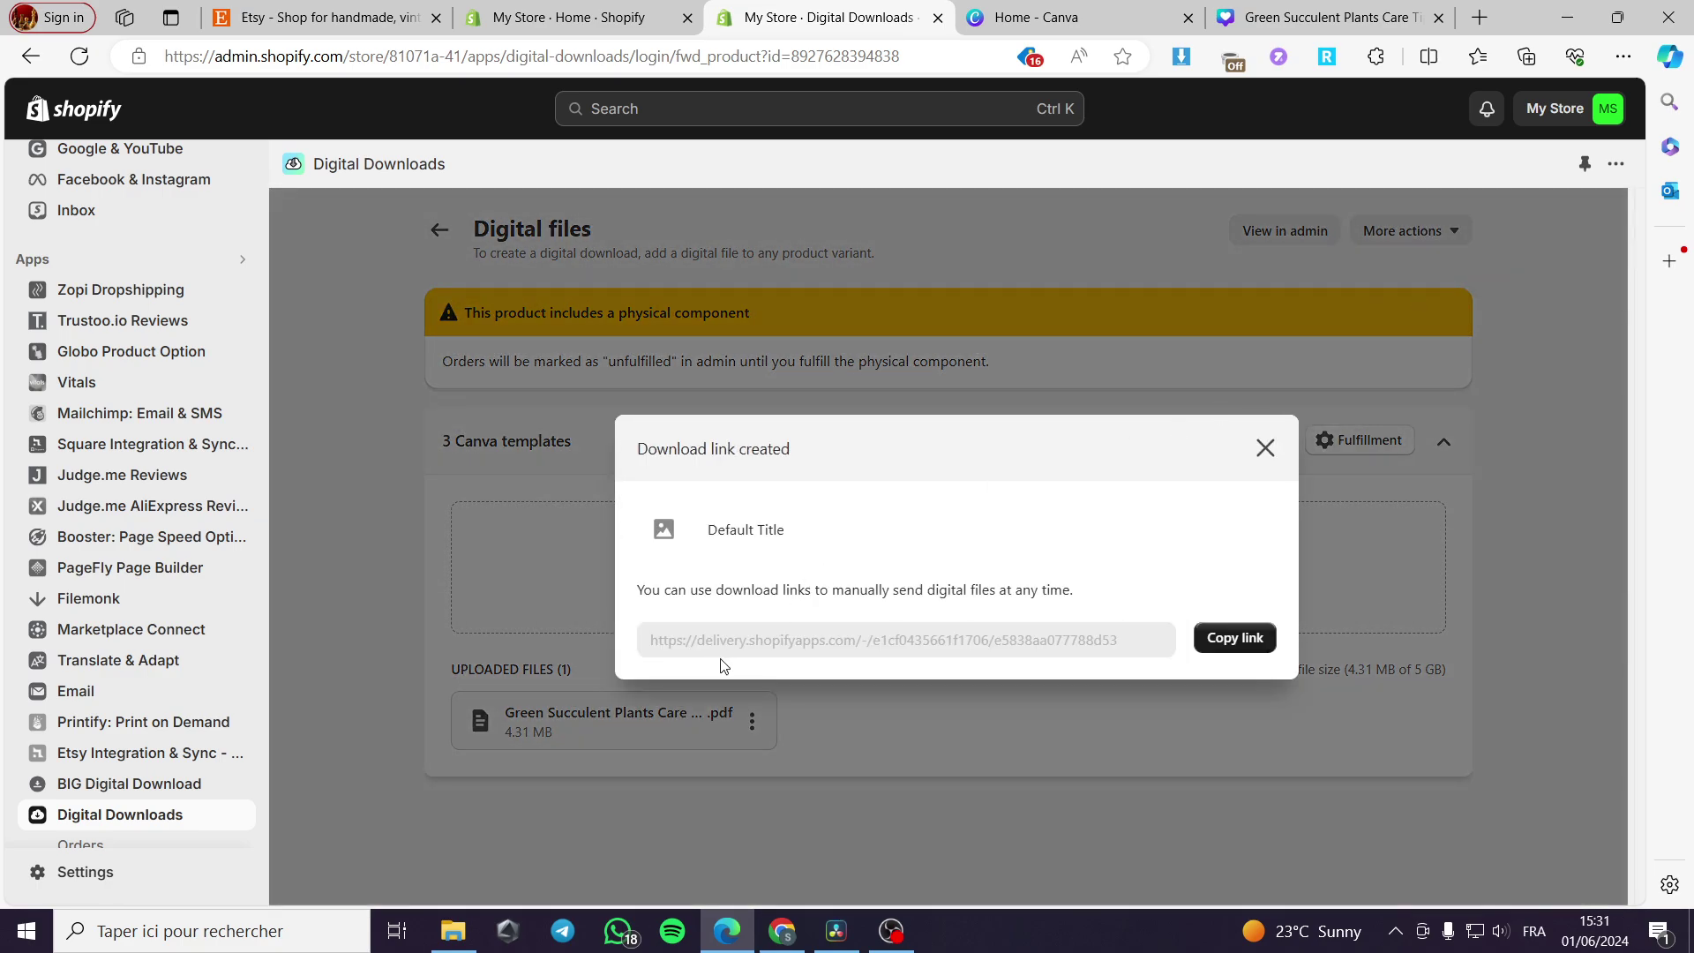
{"action": "left_click", "coordinate": [1249, 646]}
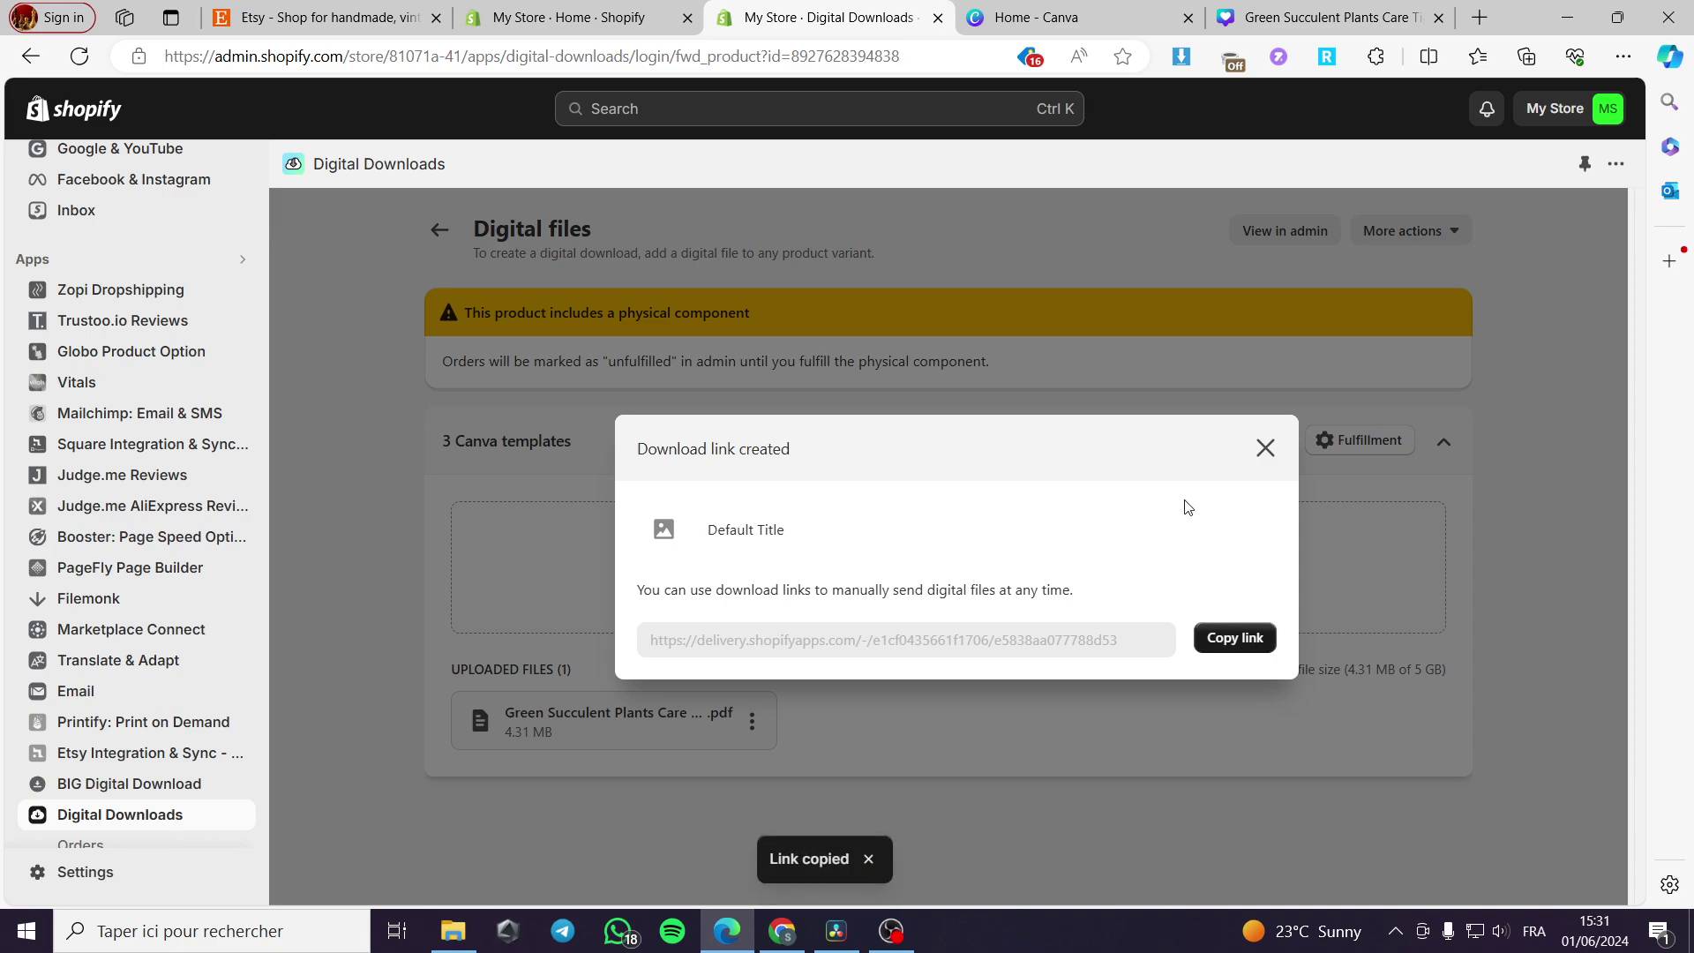
{"action": "left_click", "coordinate": [1261, 446]}
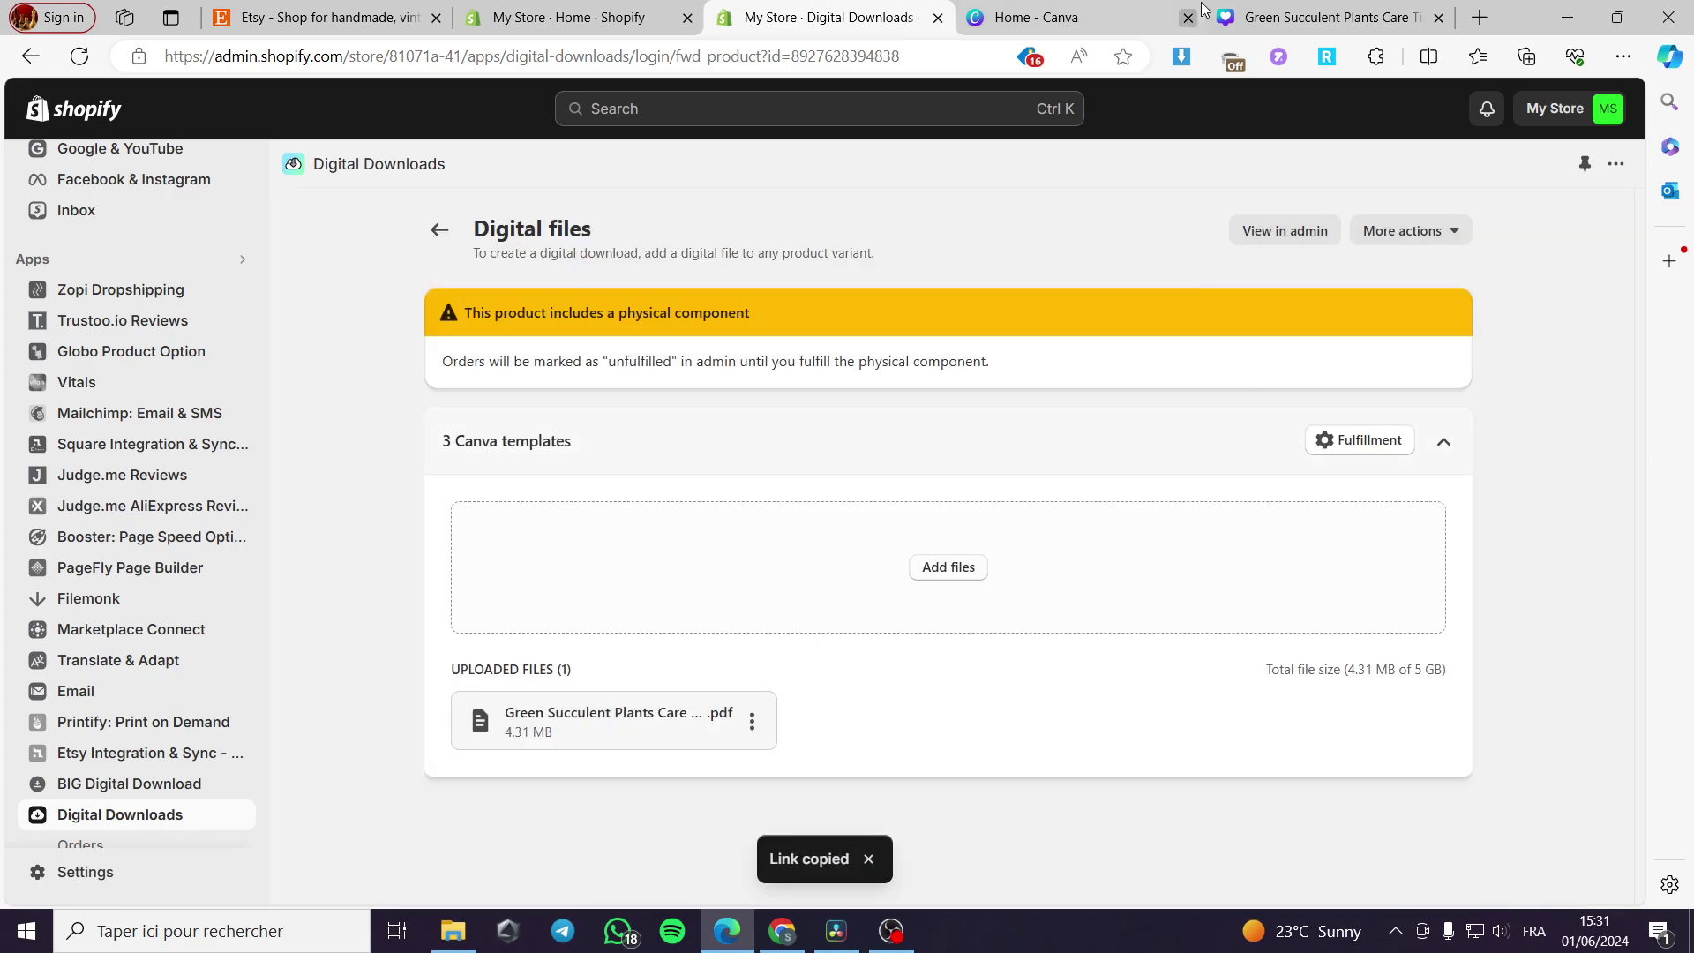
{"action": "left_click", "coordinate": [1470, 25]}
Step: Load the copied download link to confirm it offers the 4.11 MB PDF, then close that page
{"action": "key", "text": "ctrl+v"}
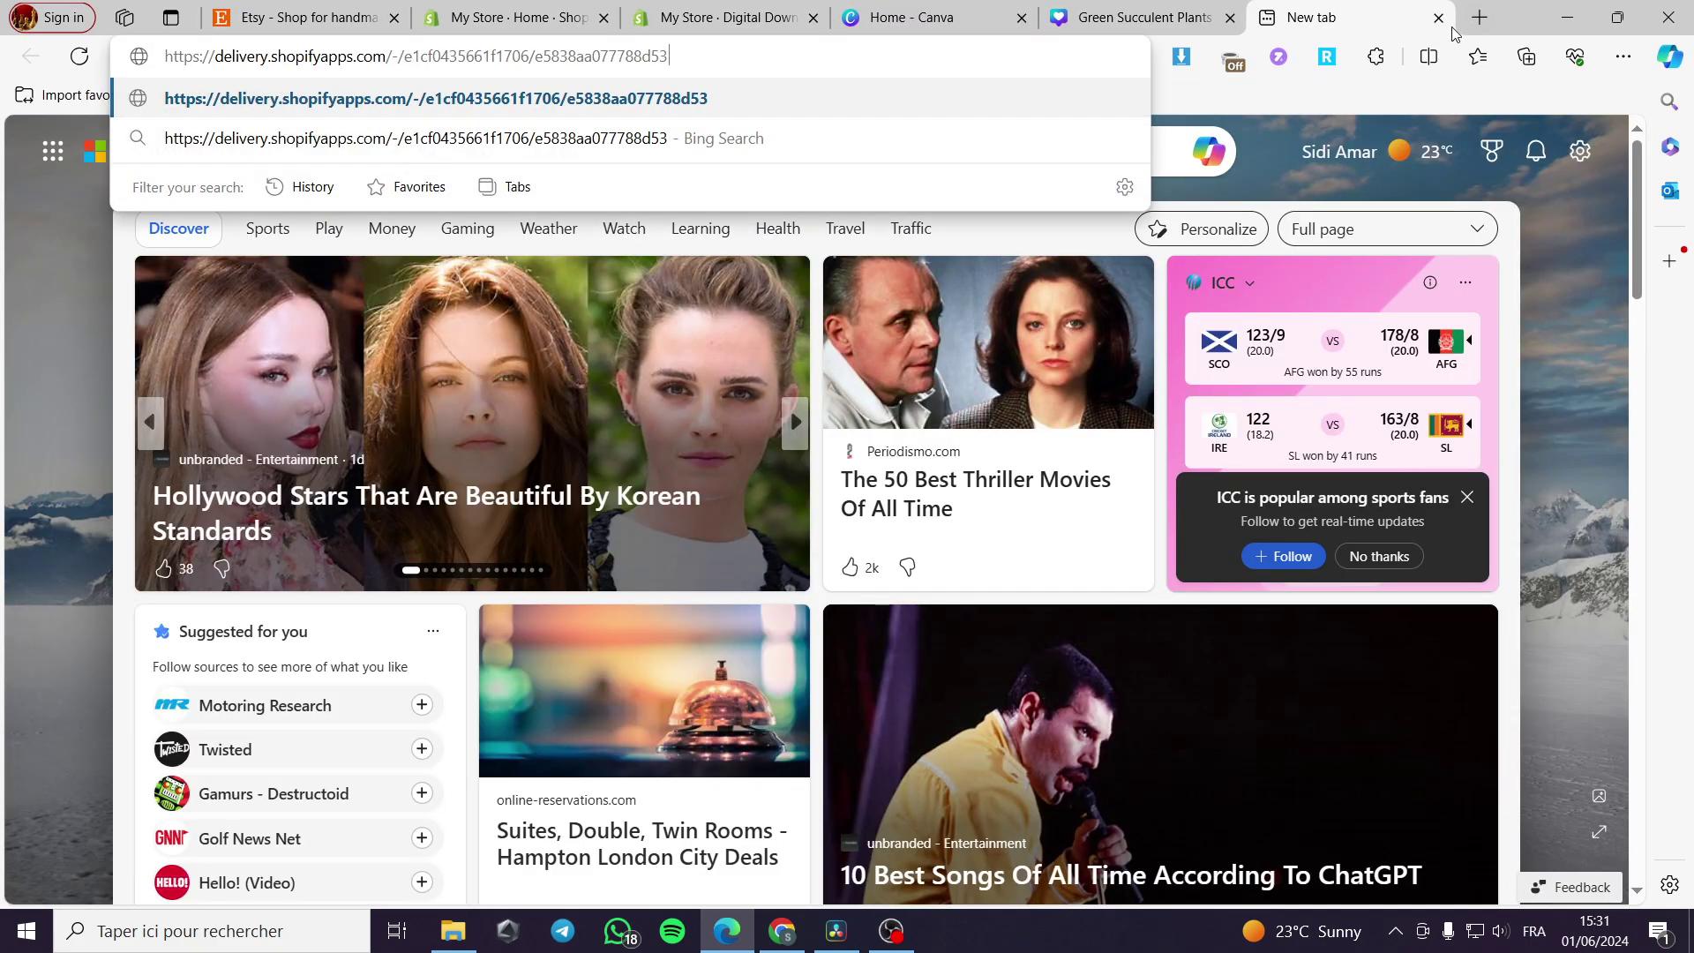
{"action": "key", "text": "Return"}
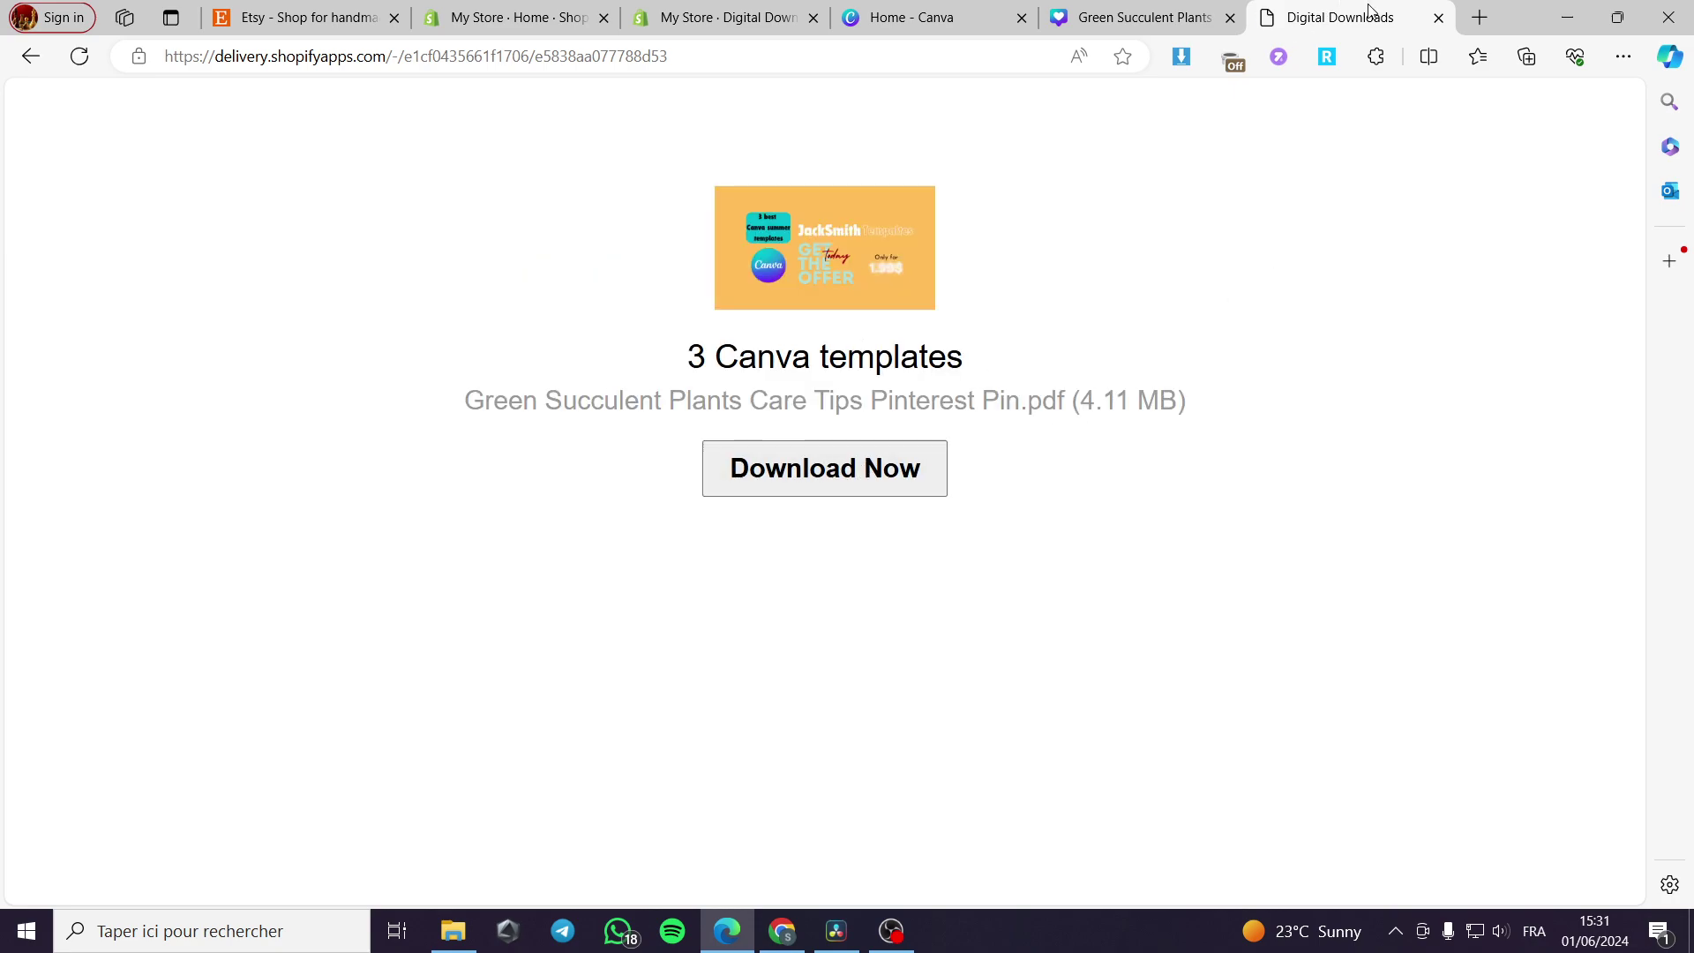
{"action": "left_click", "coordinate": [1438, 17]}
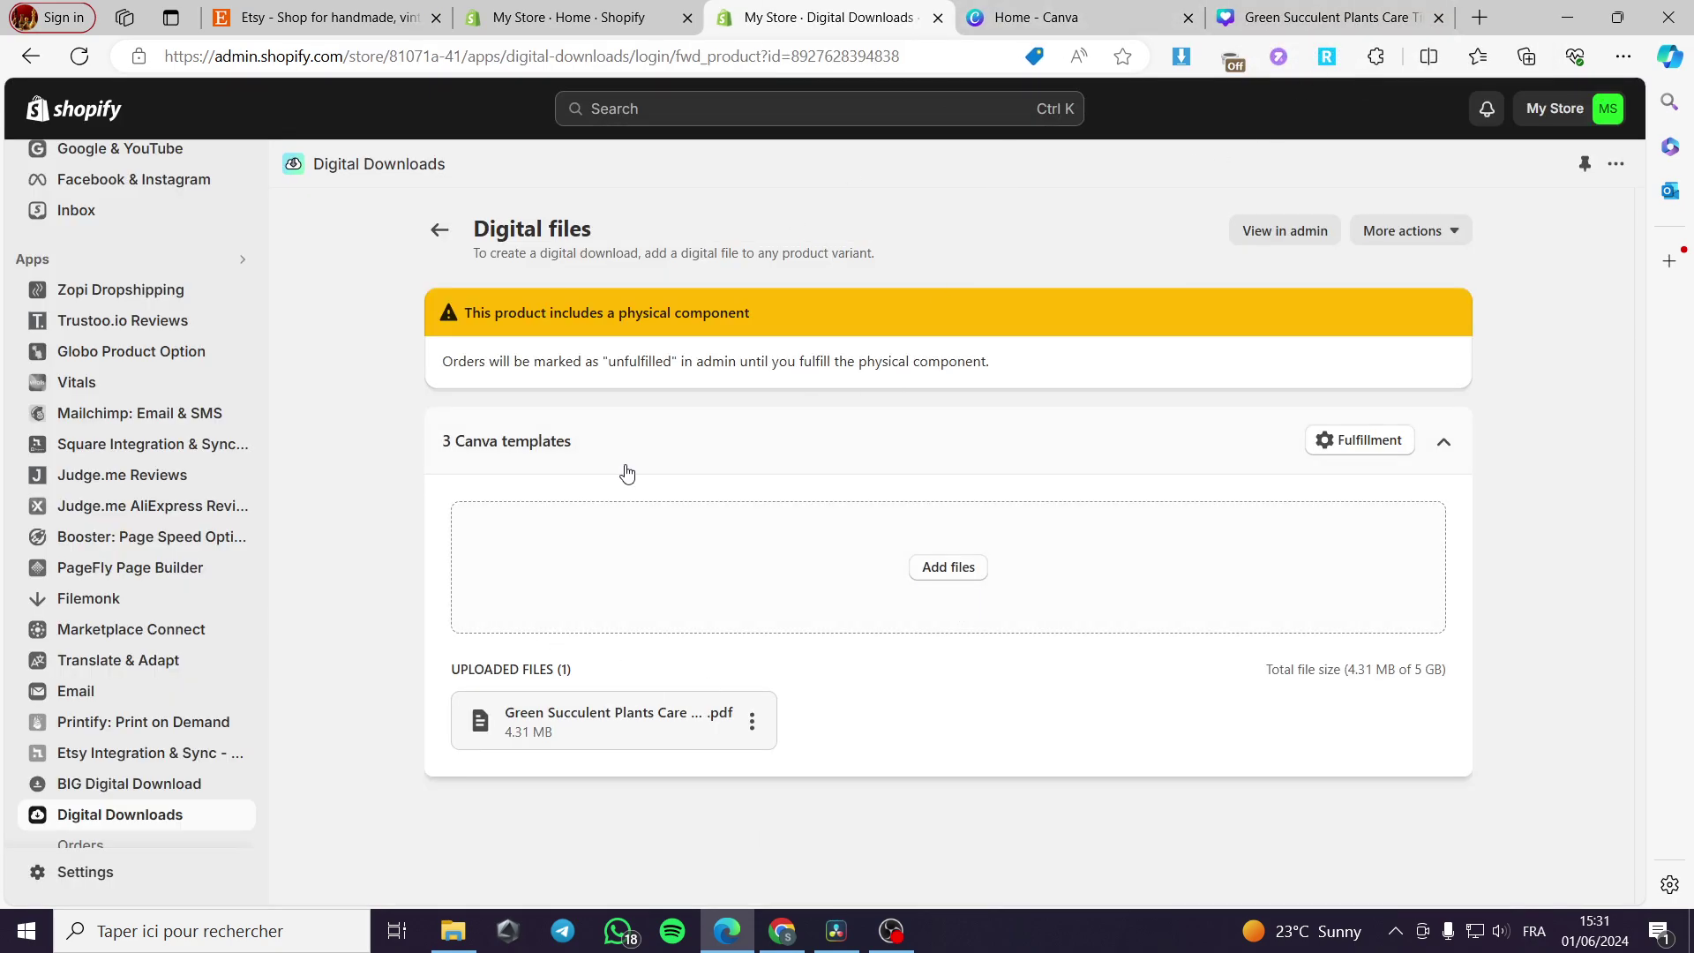
Step: Return to the Digital Downloads product list and open the 3 Canva templates file card
{"action": "left_click", "coordinate": [439, 229]}
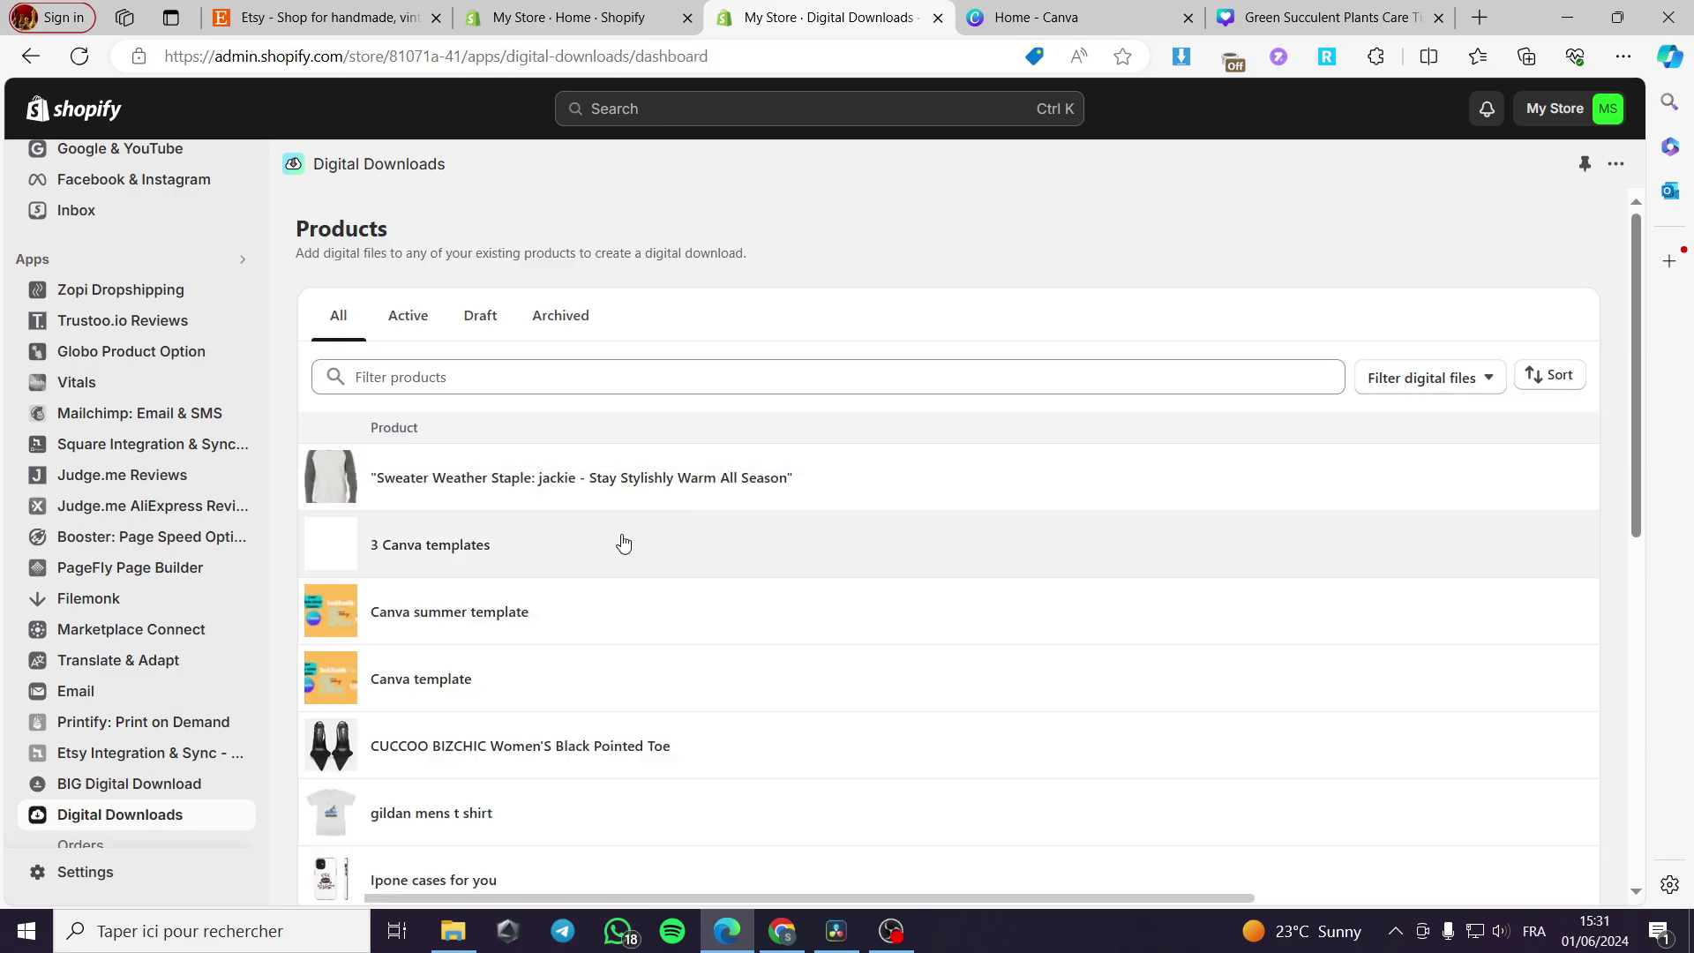
{"action": "left_click", "coordinate": [559, 457]}
{"action": "right_click", "coordinate": [506, 445]}
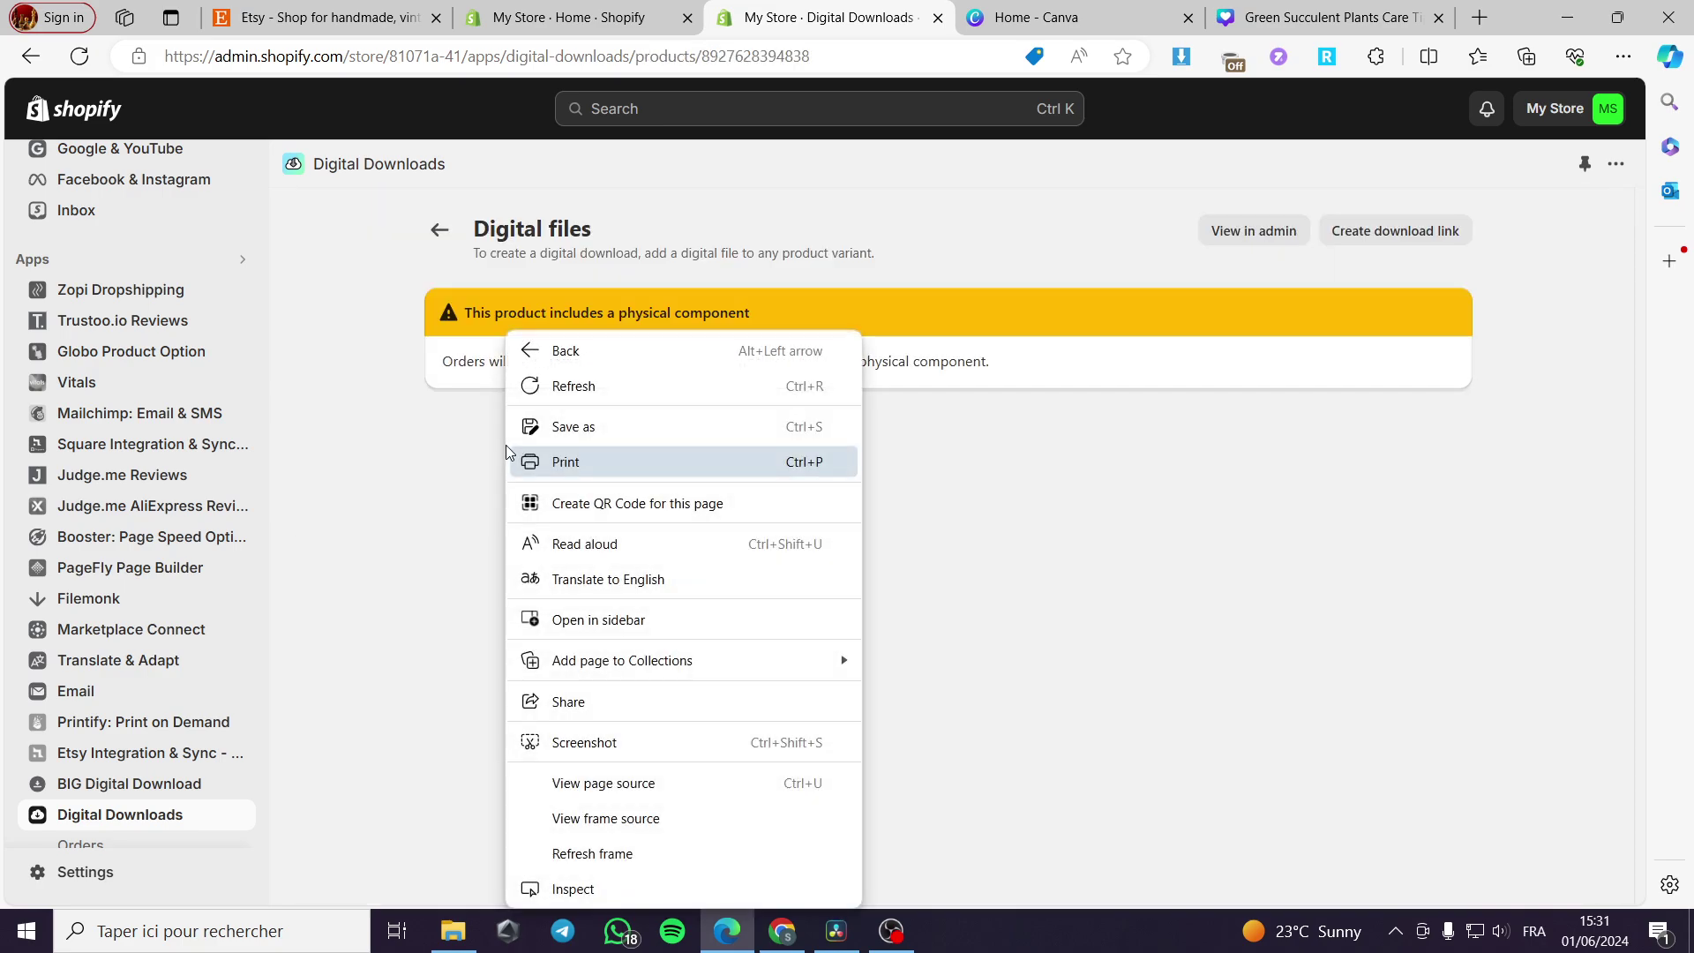
{"action": "left_click", "coordinate": [432, 469]}
{"action": "left_click", "coordinate": [432, 470]}
{"action": "left_click", "coordinate": [512, 440]}
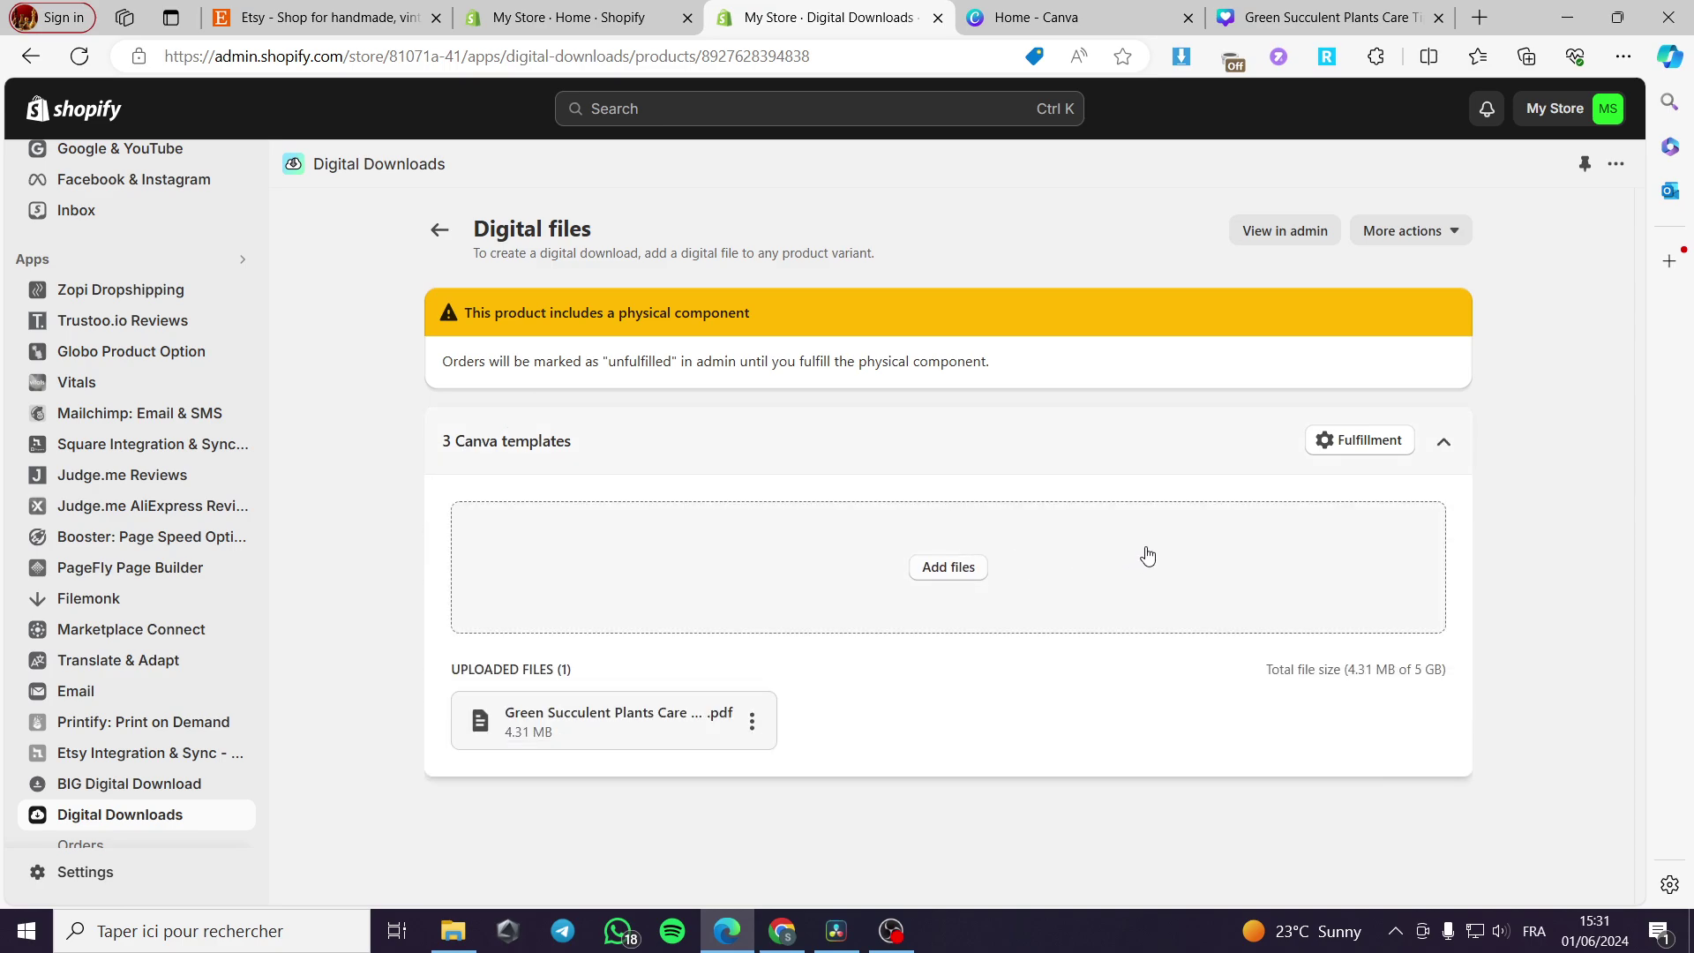
Step: Keep fulfillment on 'Automatically send files', apply it, and go back to the product list
{"action": "left_click", "coordinate": [1366, 446]}
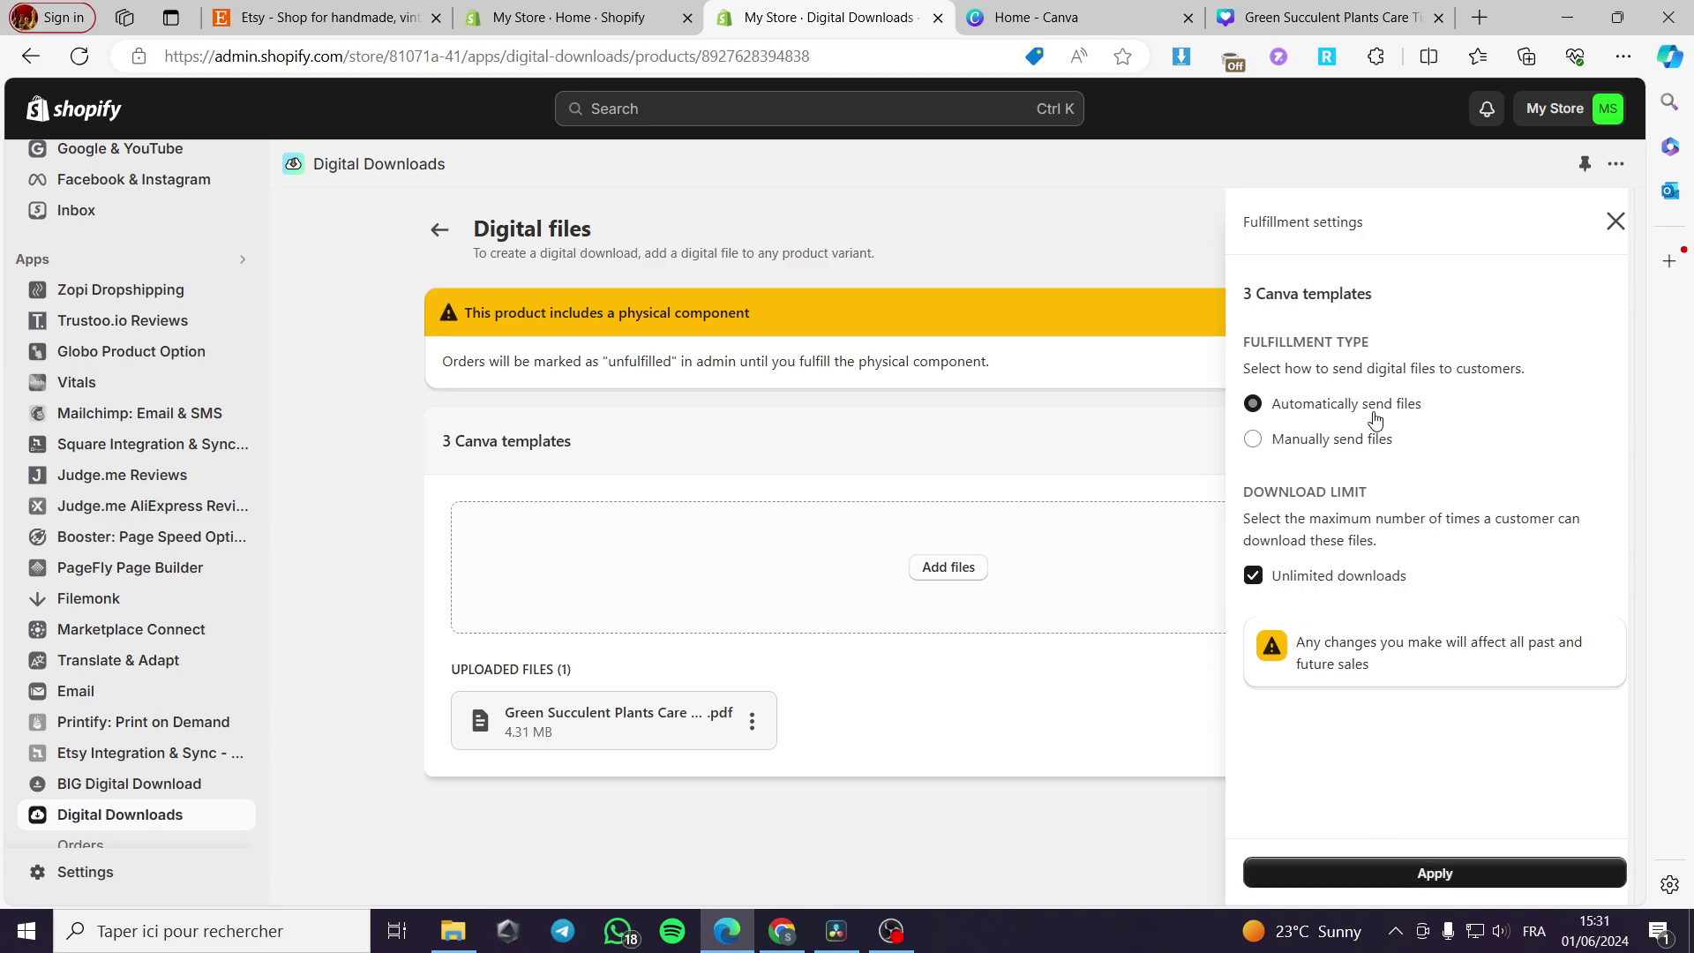
{"action": "left_click", "coordinate": [1332, 439]}
{"action": "left_click", "coordinate": [1339, 406]}
{"action": "left_click", "coordinate": [1491, 884]}
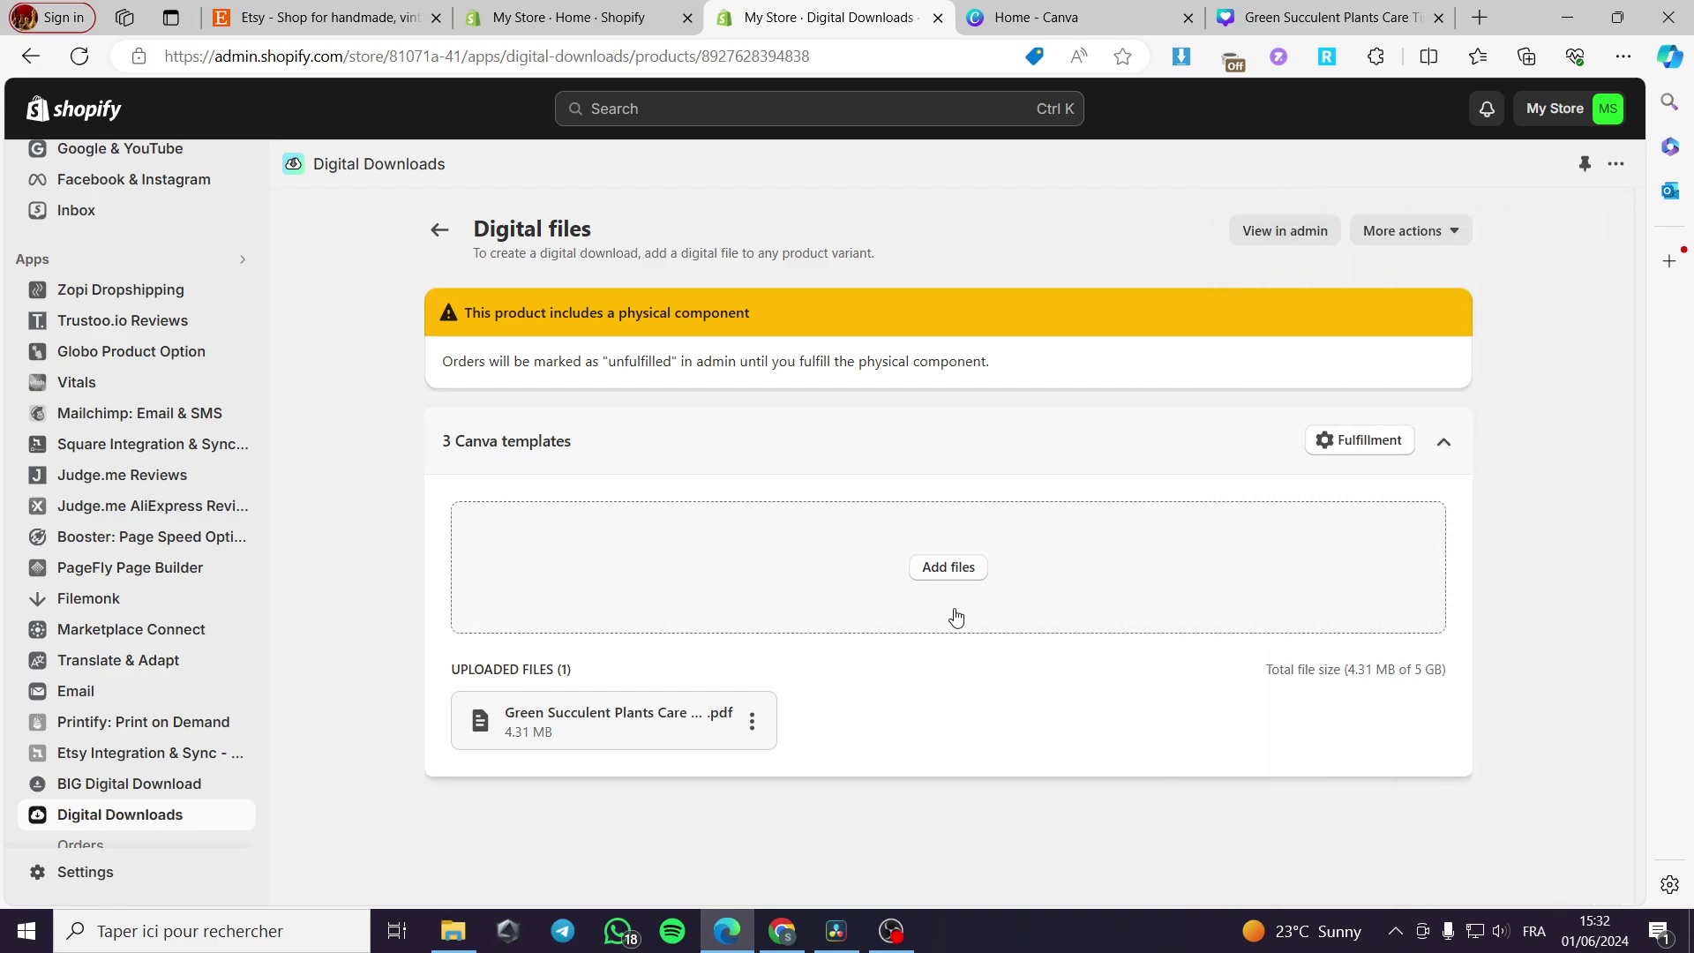
{"action": "left_click", "coordinate": [436, 231]}
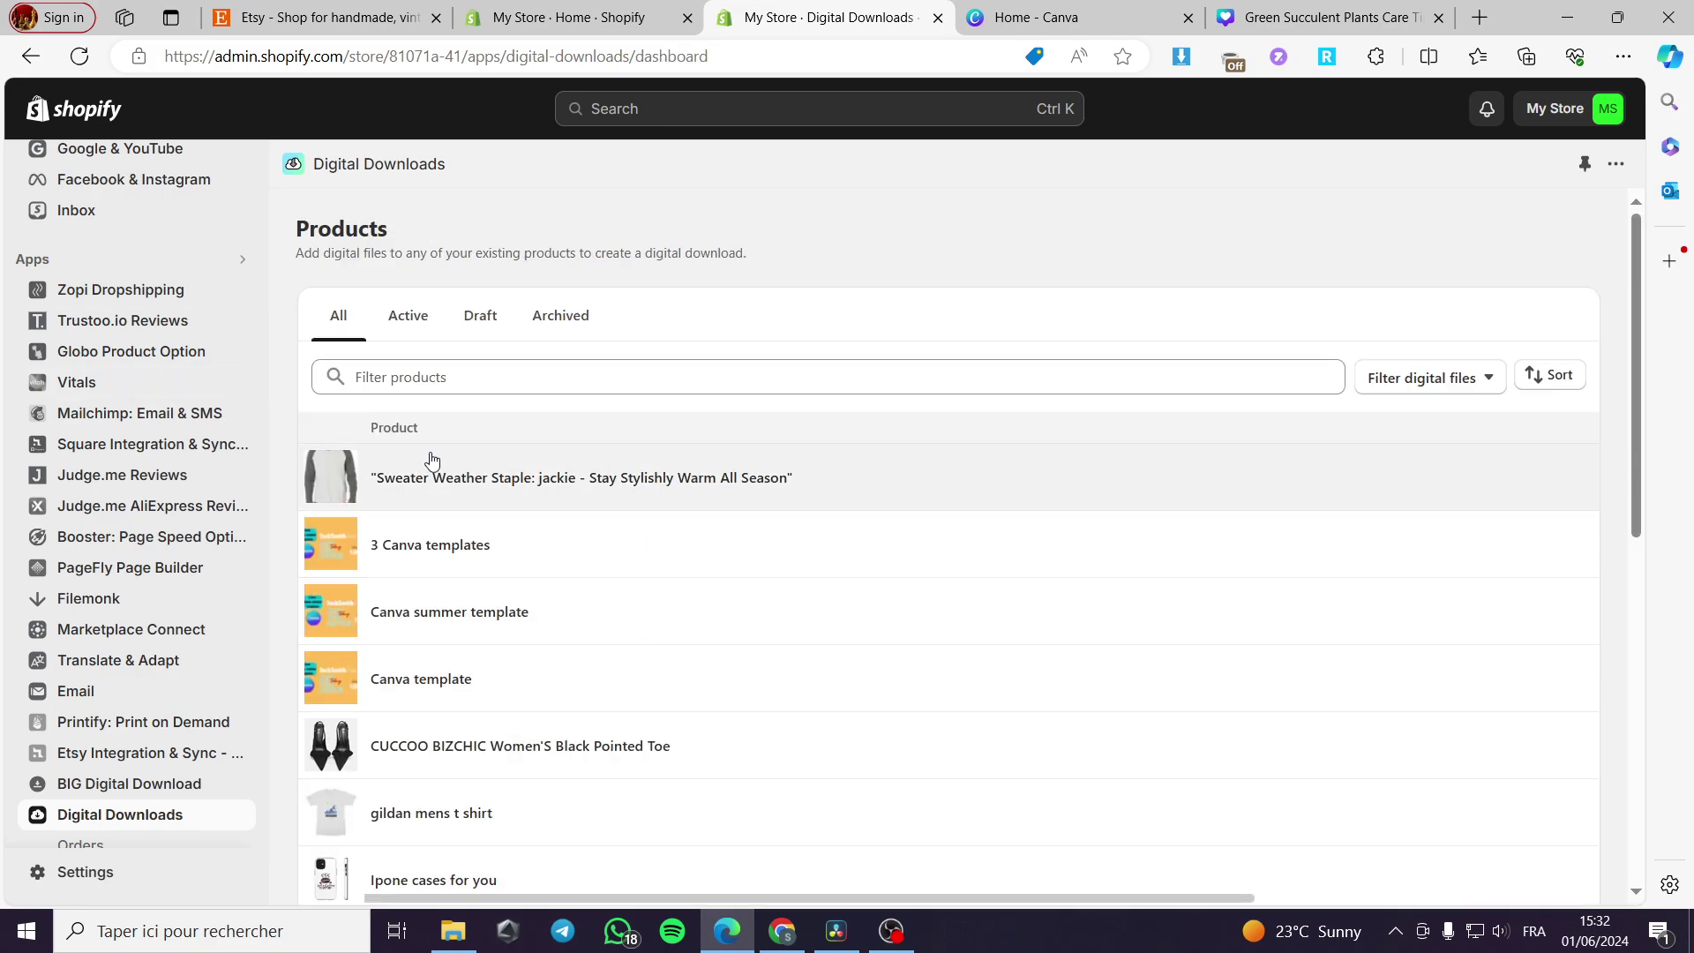
Step: Open the main Products list, showing 3 Canva templates as Active with 0 in stock
{"action": "scroll", "coordinate": [126, 227], "scroll_direction": "up", "scroll_amount": 2}
{"action": "scroll", "coordinate": [114, 276], "scroll_direction": "up", "scroll_amount": 3}
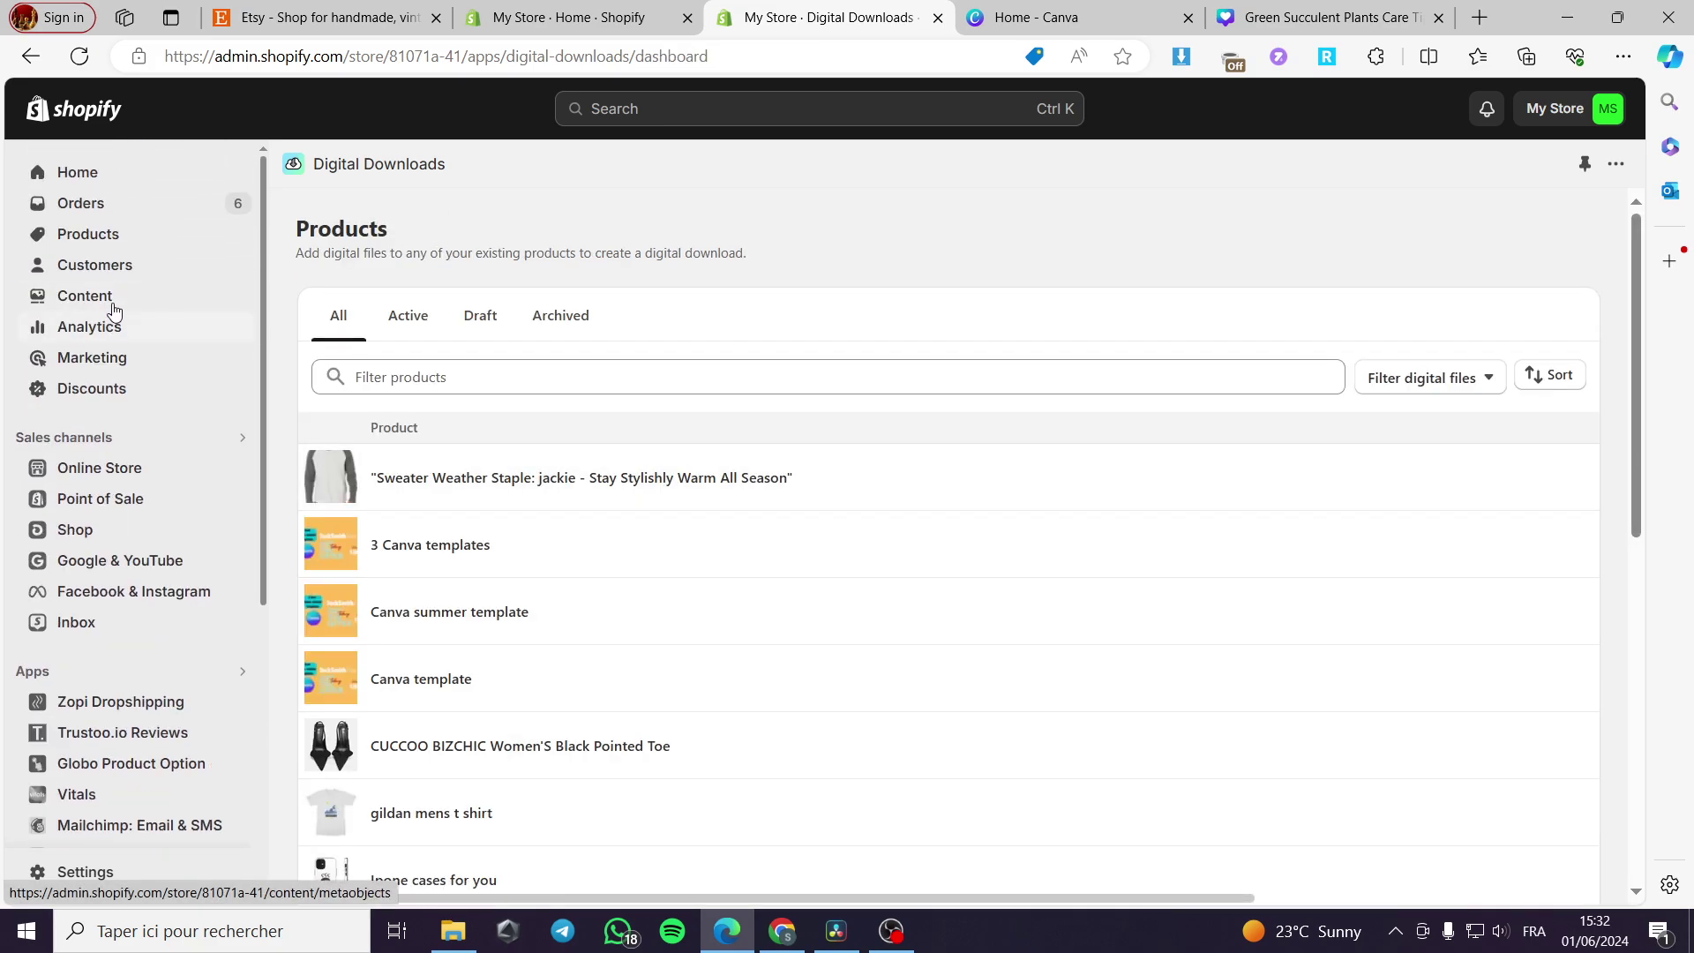
{"action": "left_click", "coordinate": [121, 234]}
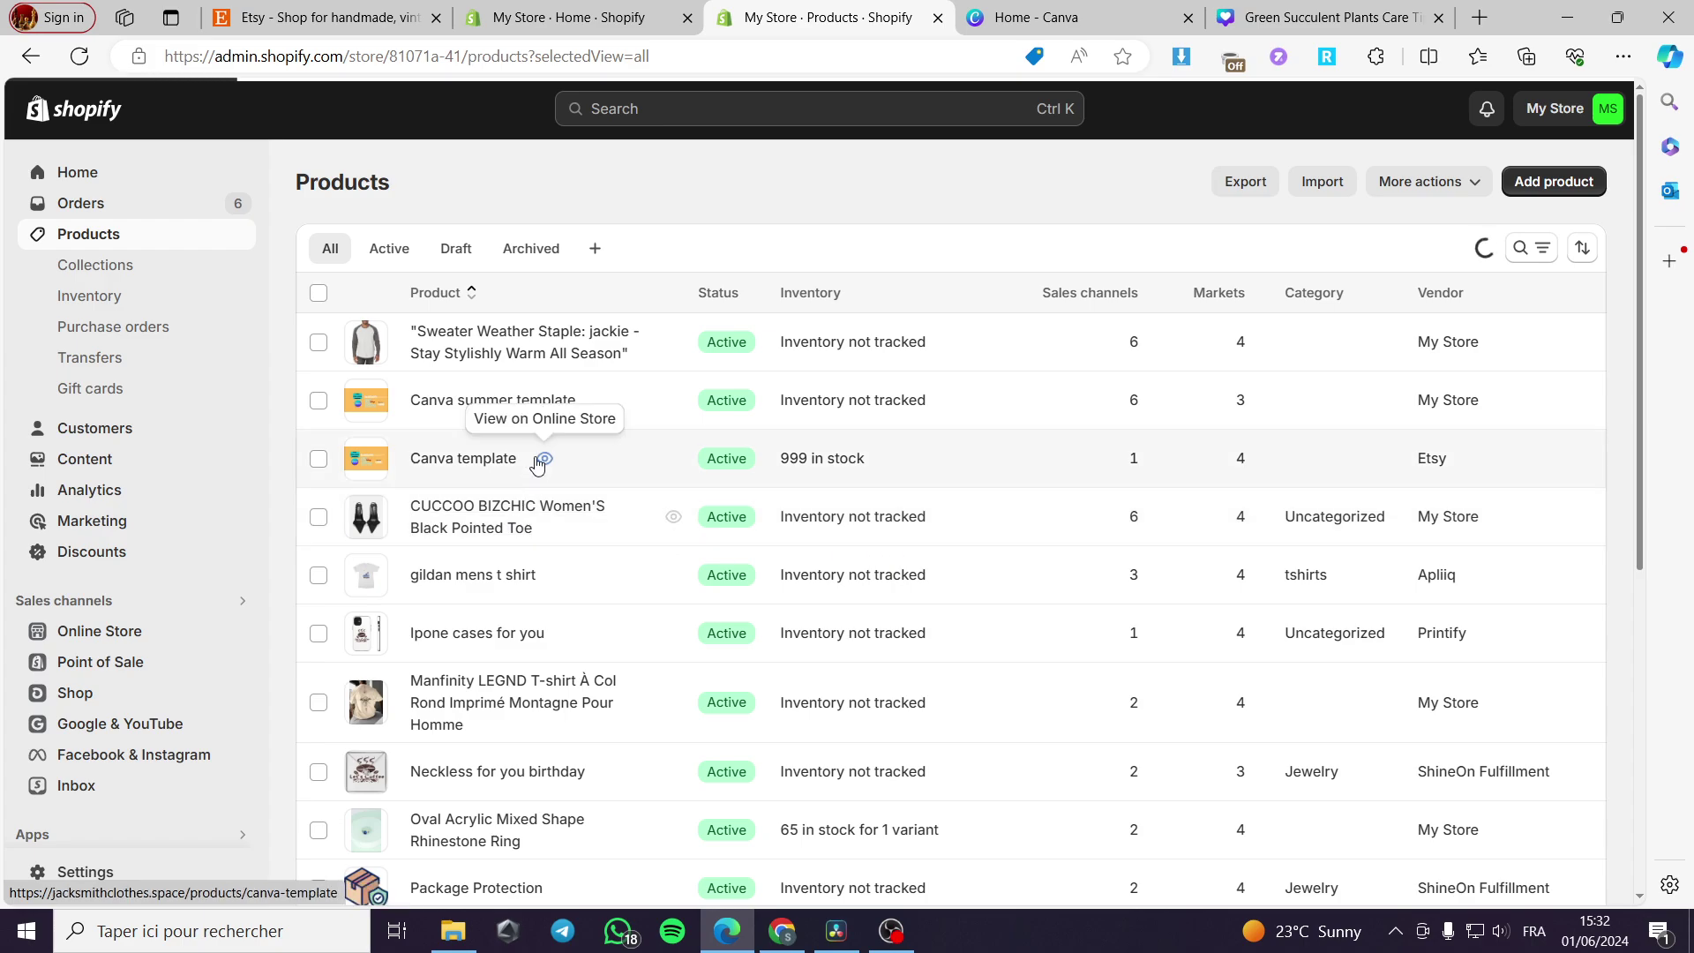
{"action": "scroll", "coordinate": [538, 457], "scroll_direction": "down", "scroll_amount": 5}
{"action": "scroll", "coordinate": [540, 457], "scroll_direction": "up", "scroll_amount": 7}
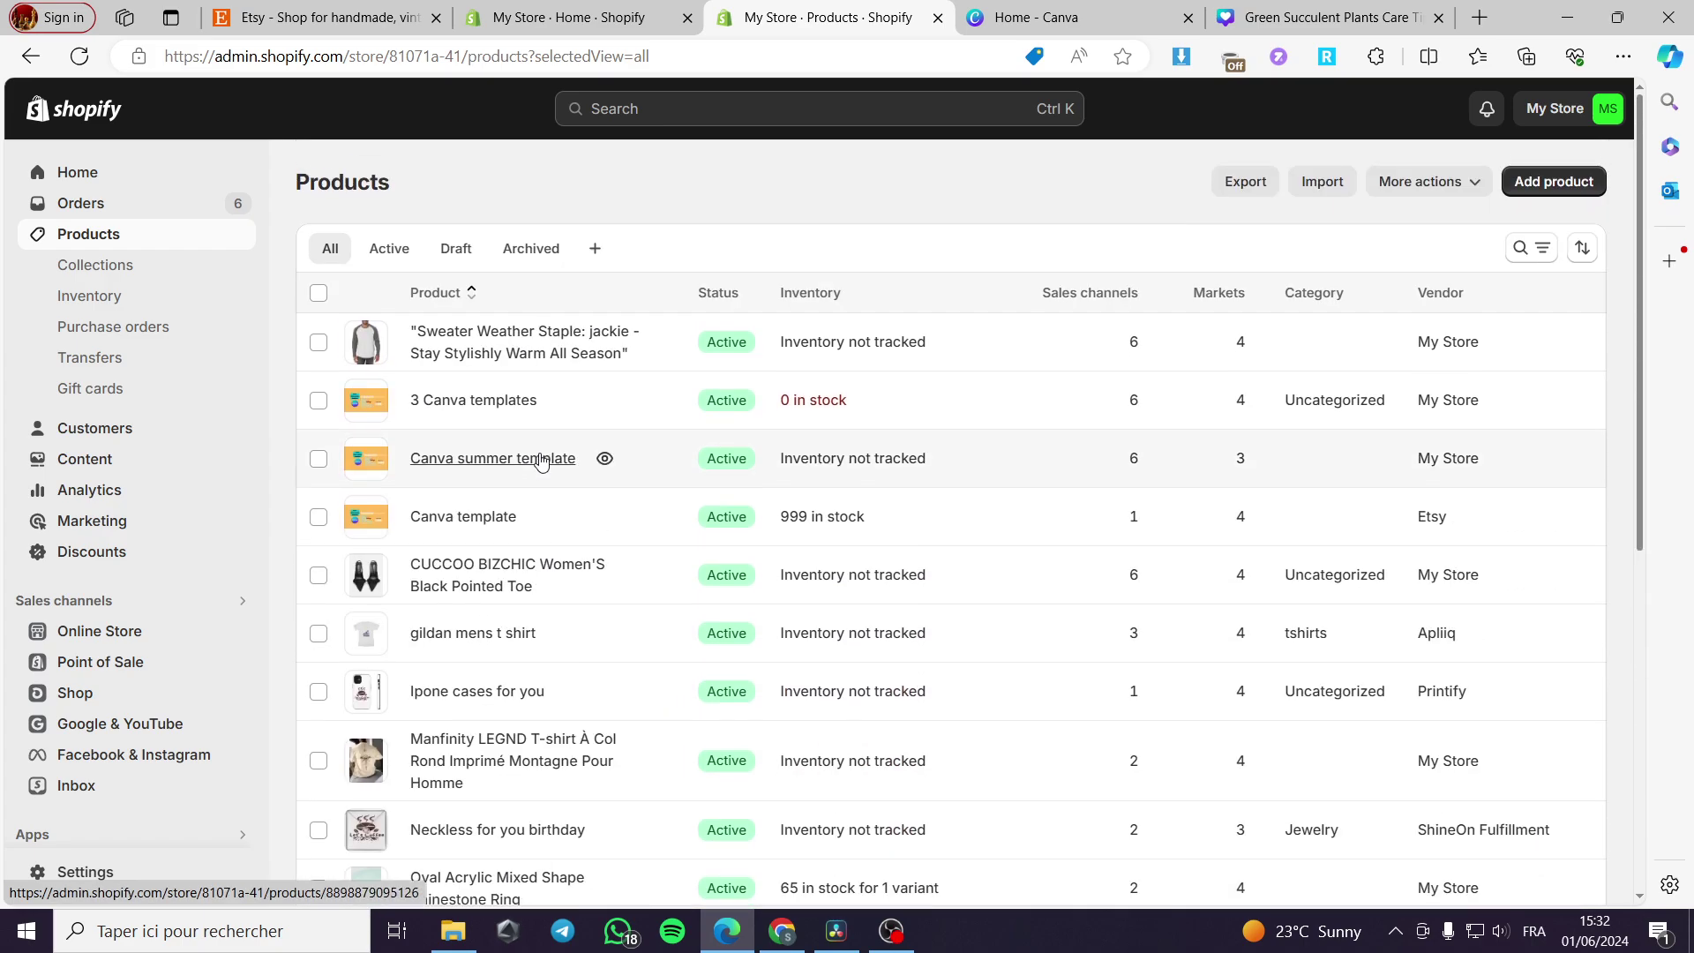